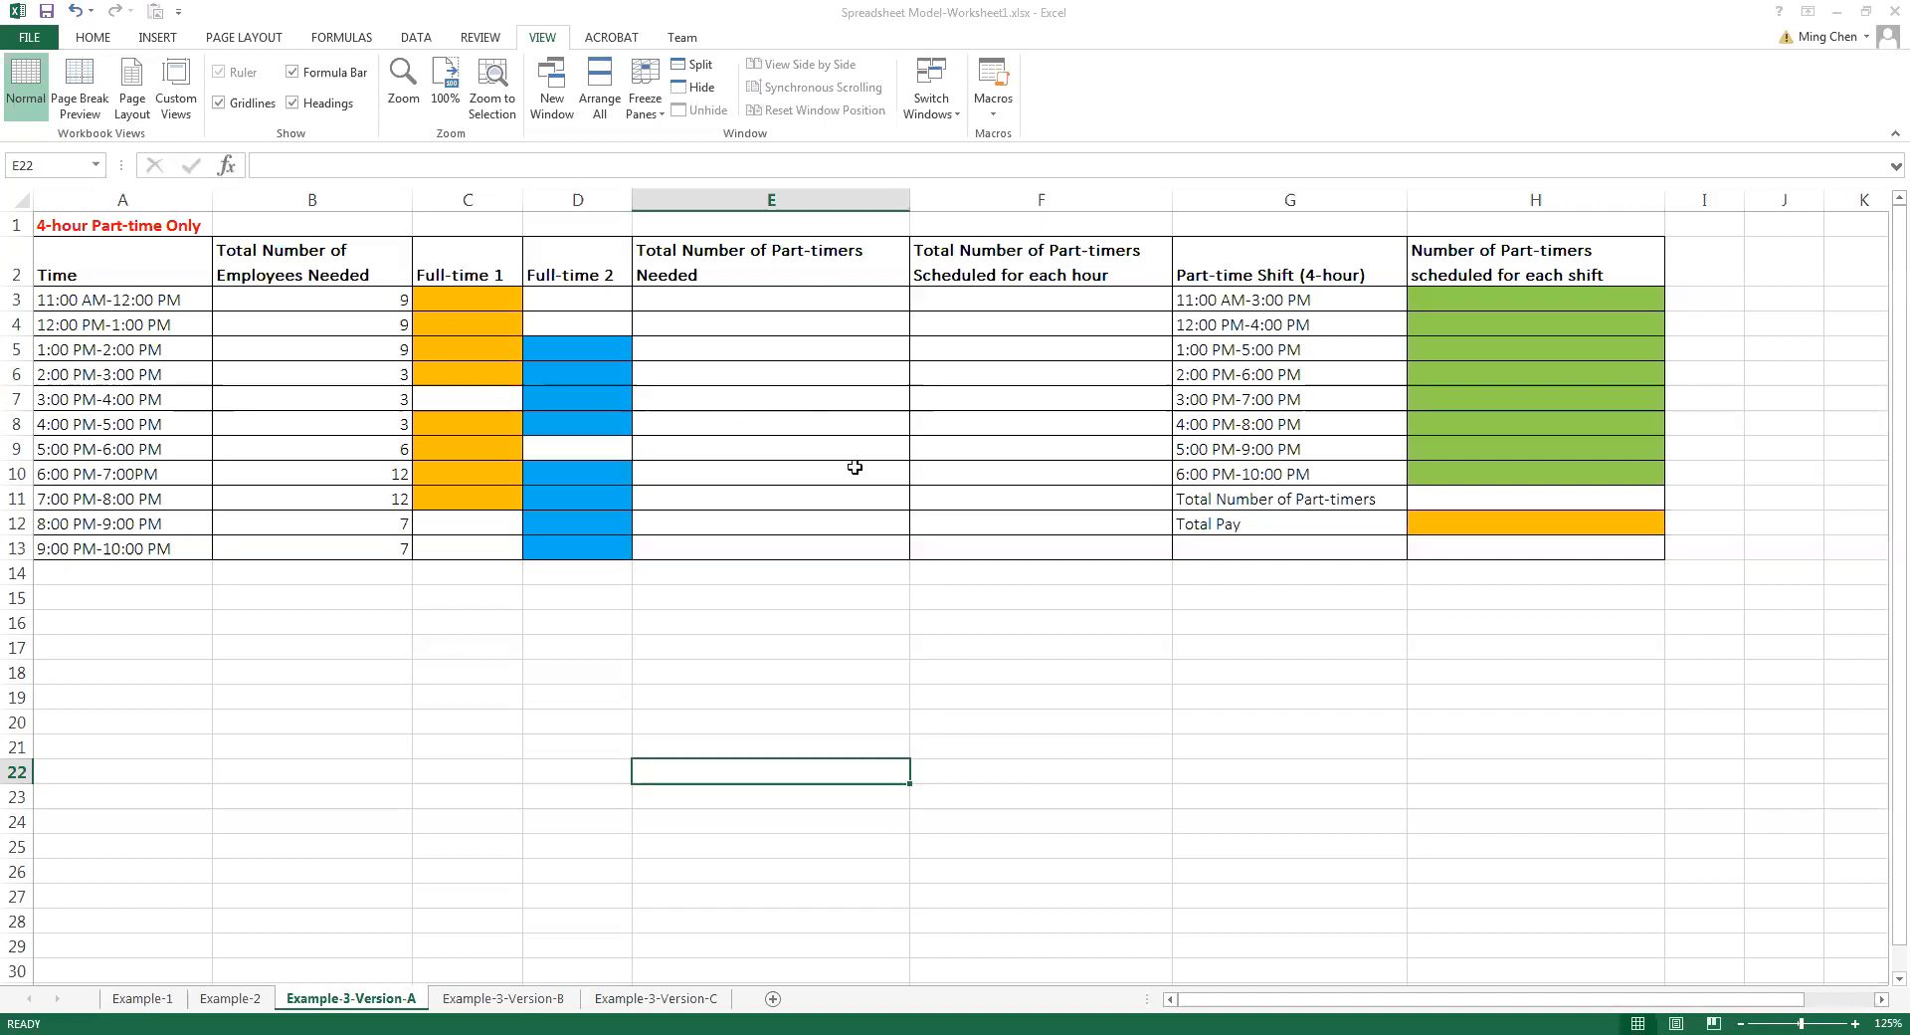
Calculate the part-timers needed for the first two hours by entering =B3-1 in E3 and =B4-1 in E4
click(826, 304)
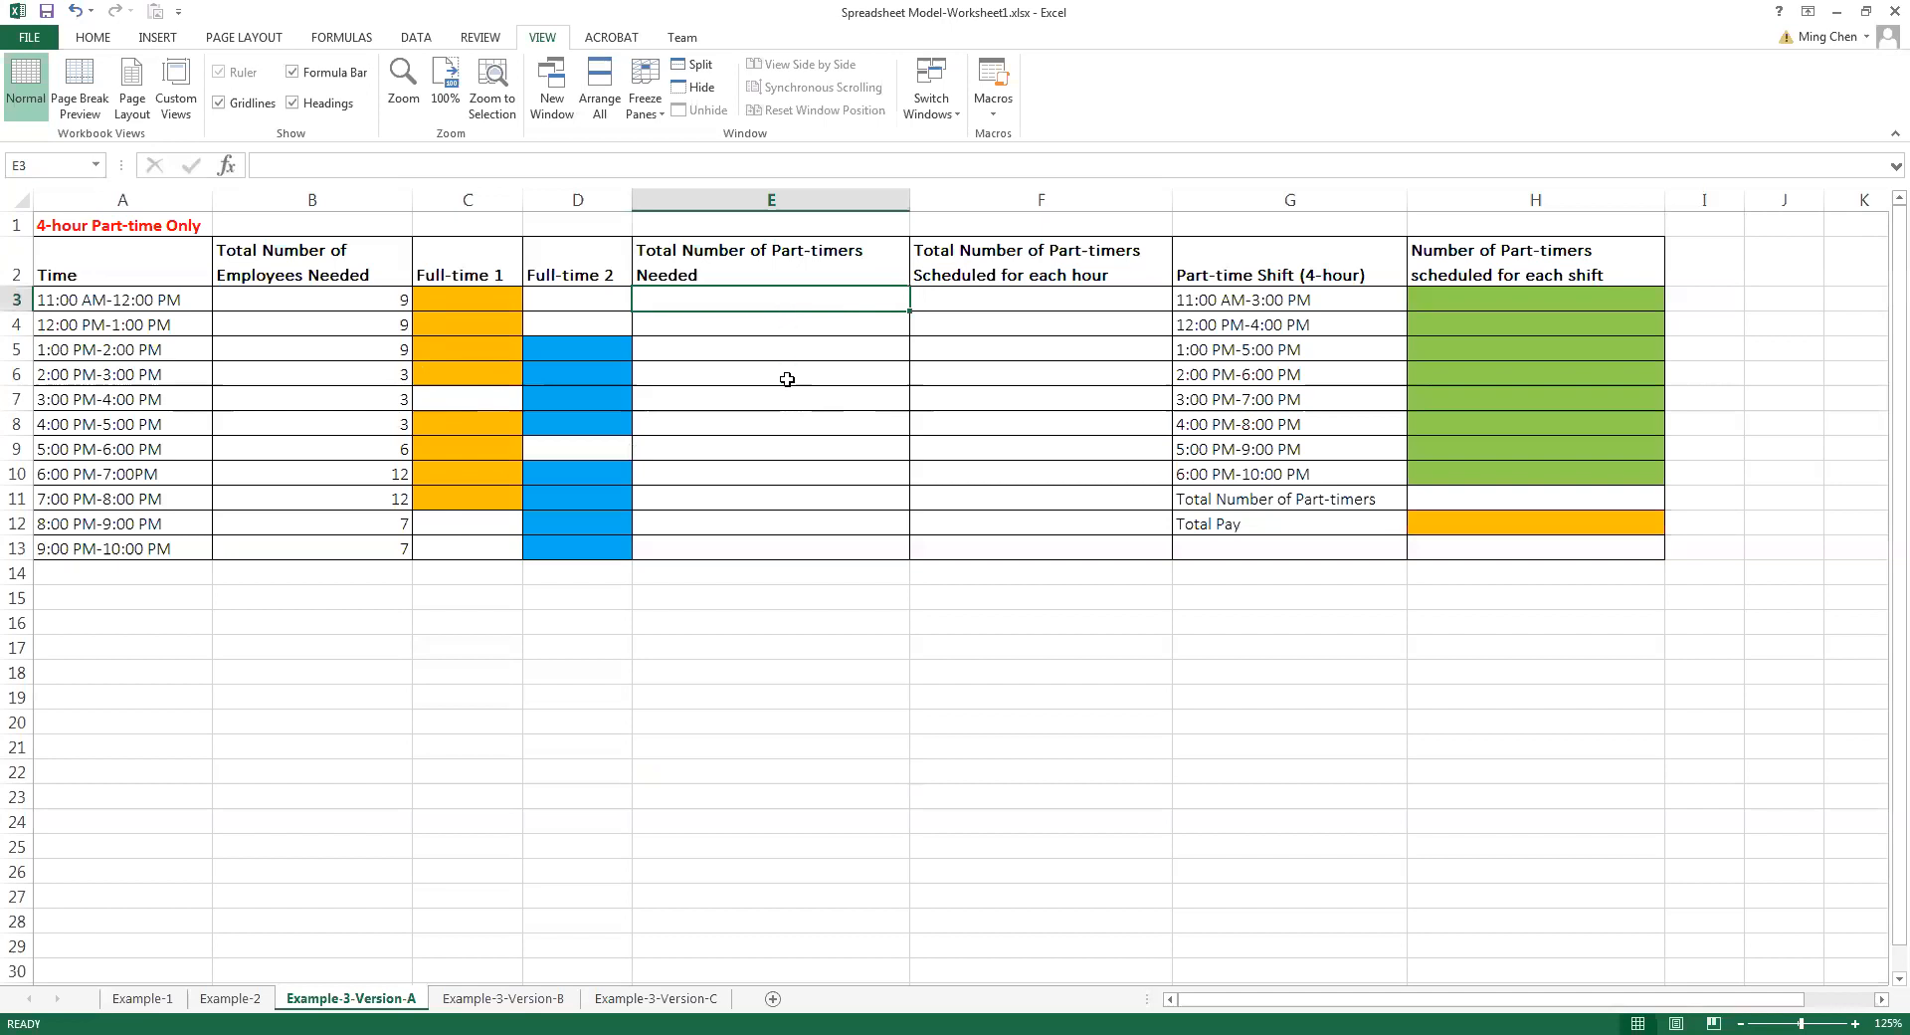
text(=)
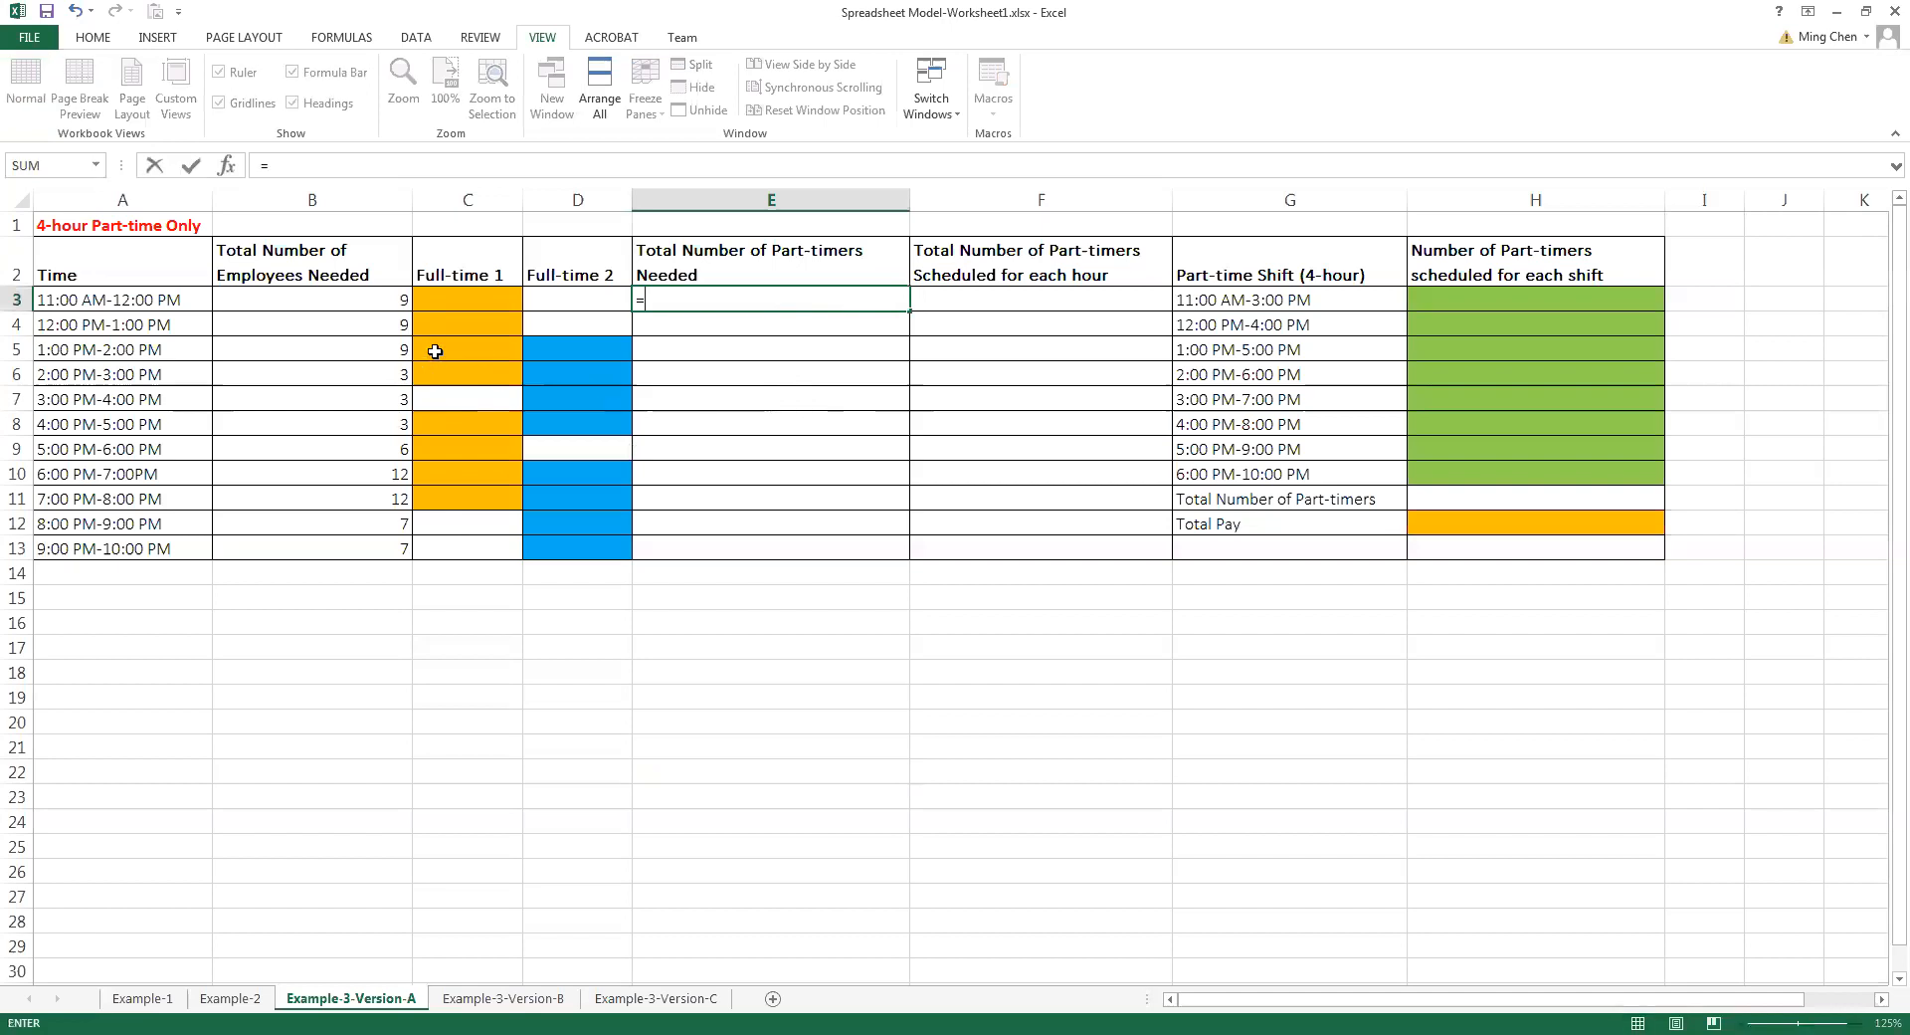
click(374, 300)
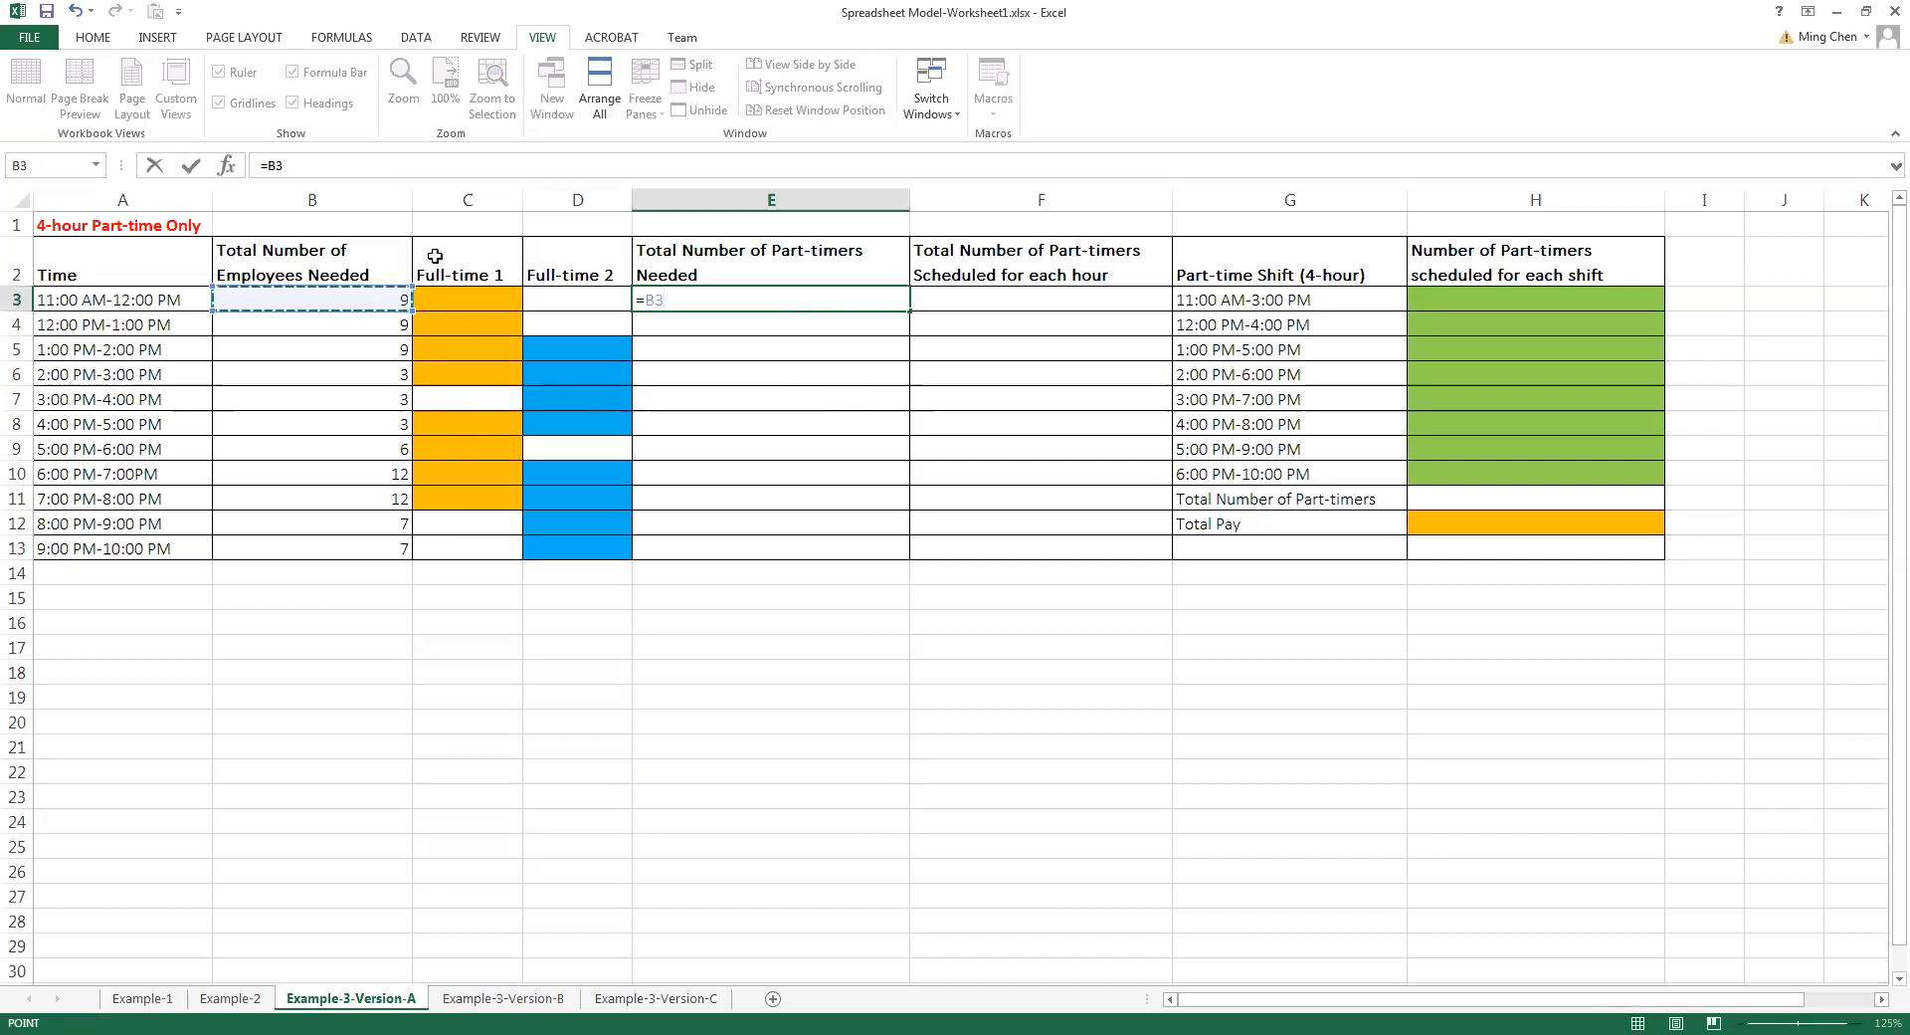
text(-1)
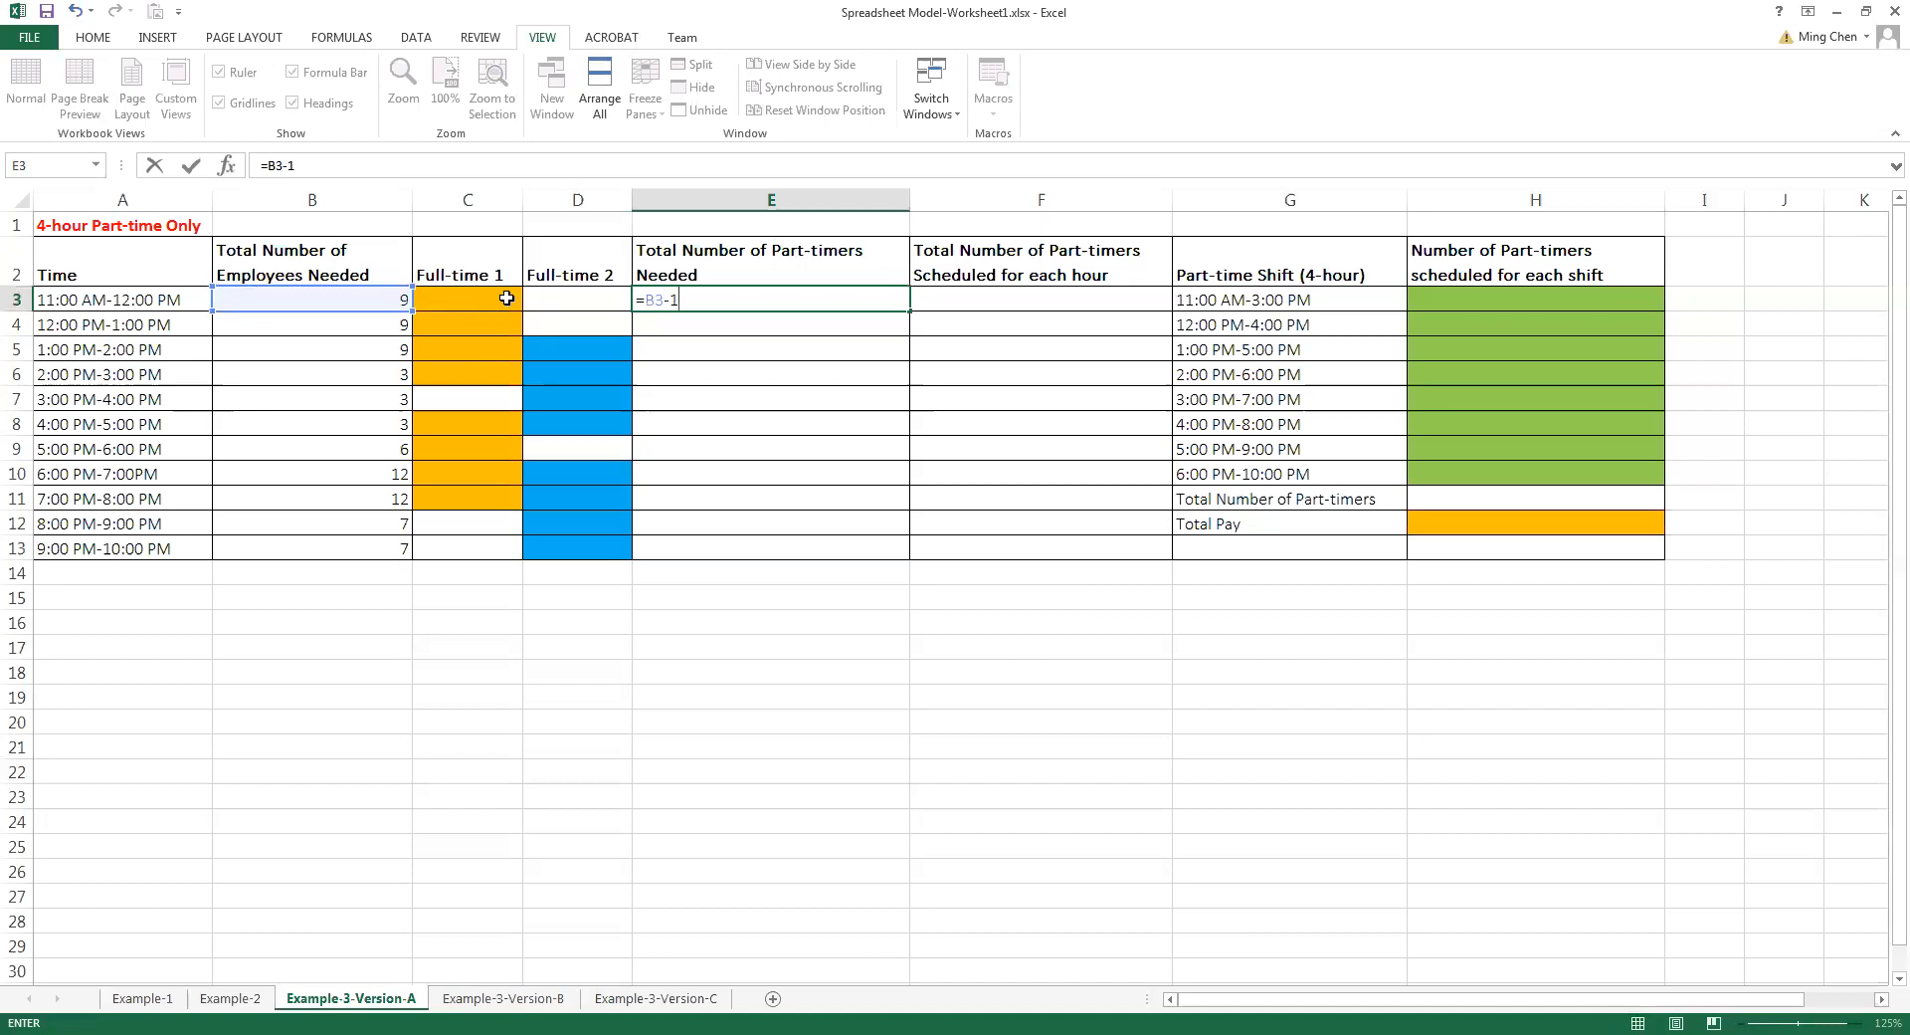
key(Return)
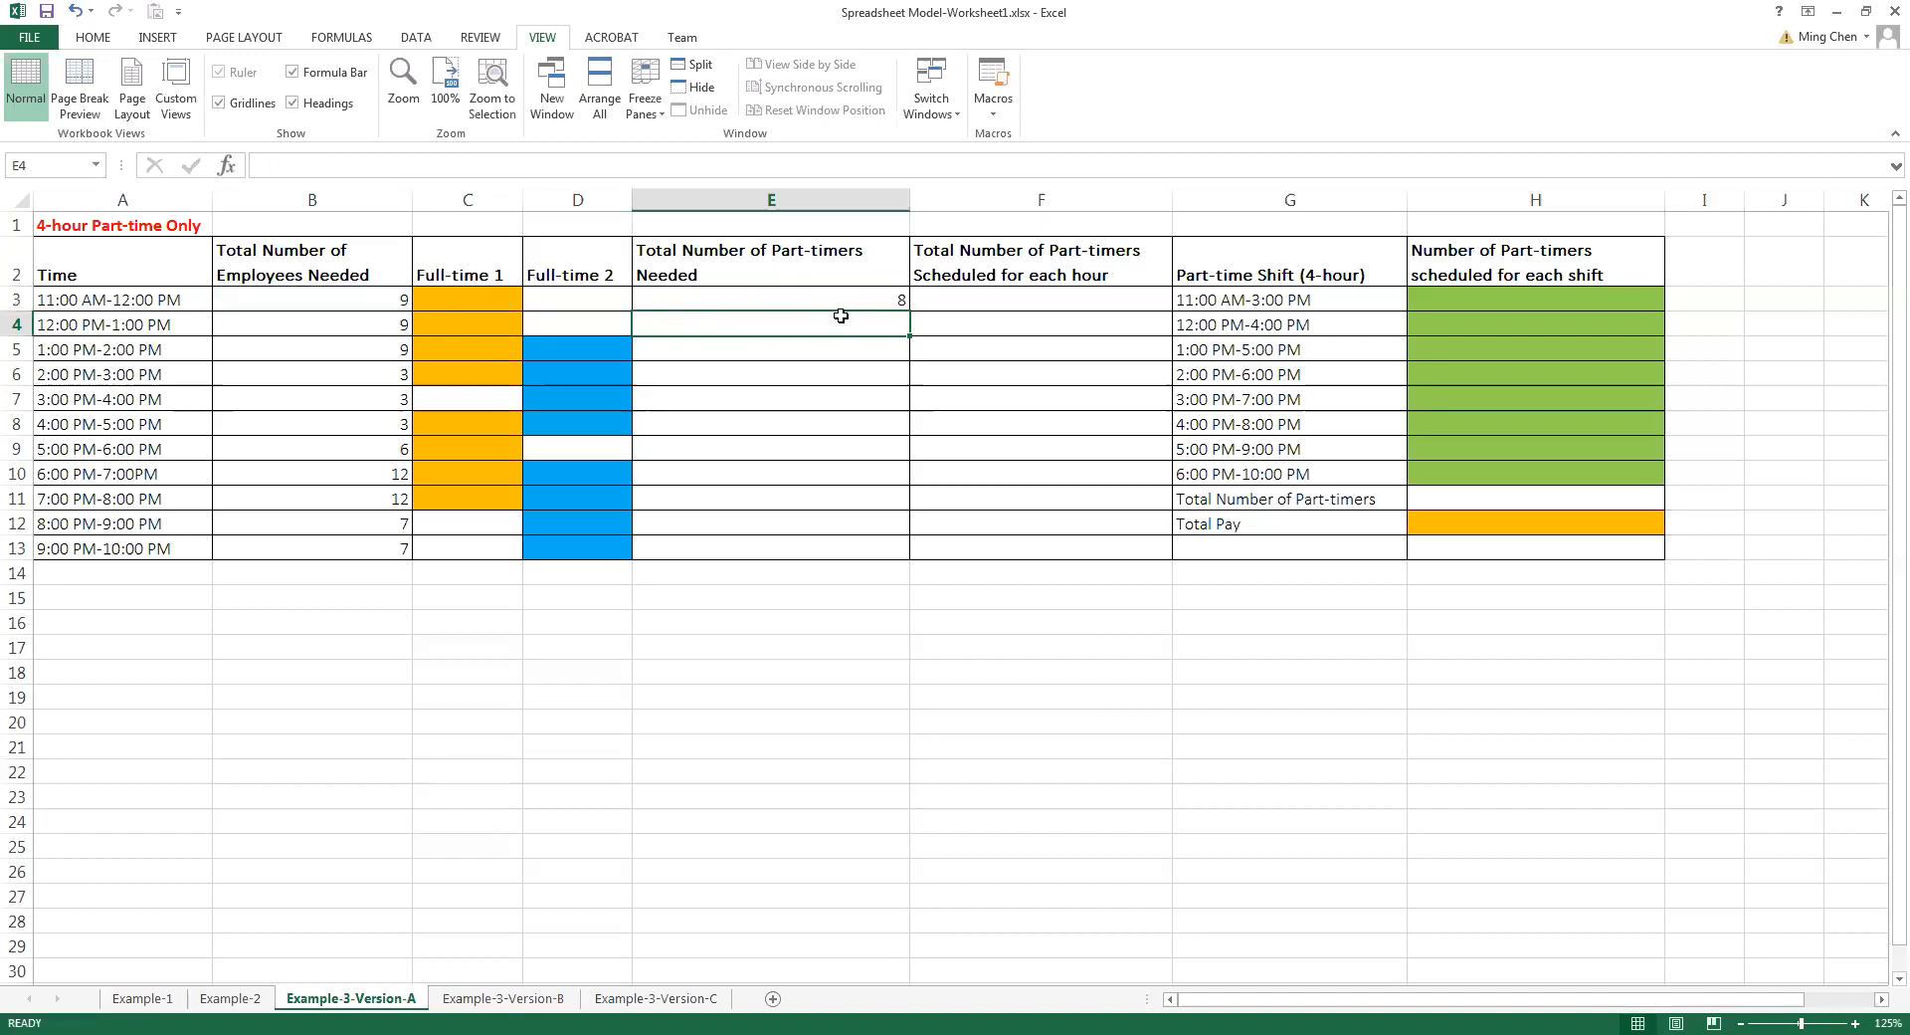
text(=)
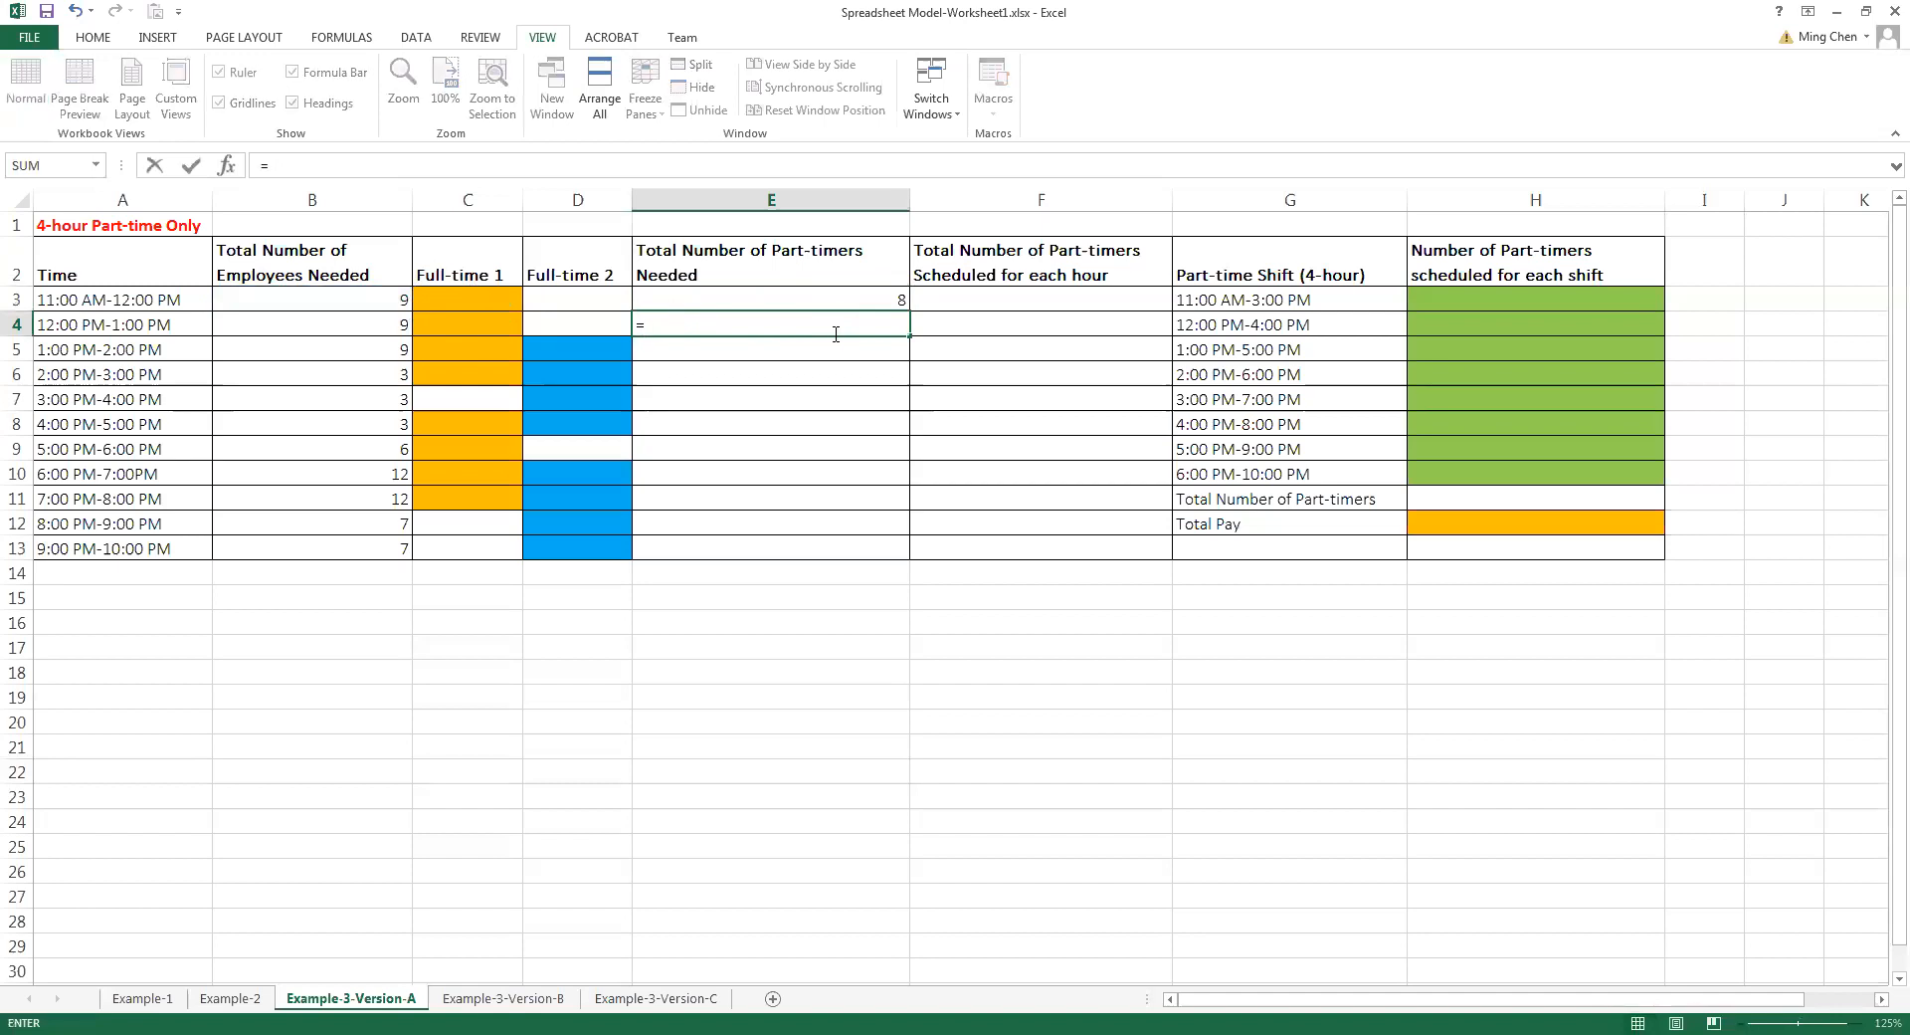
click(375, 324)
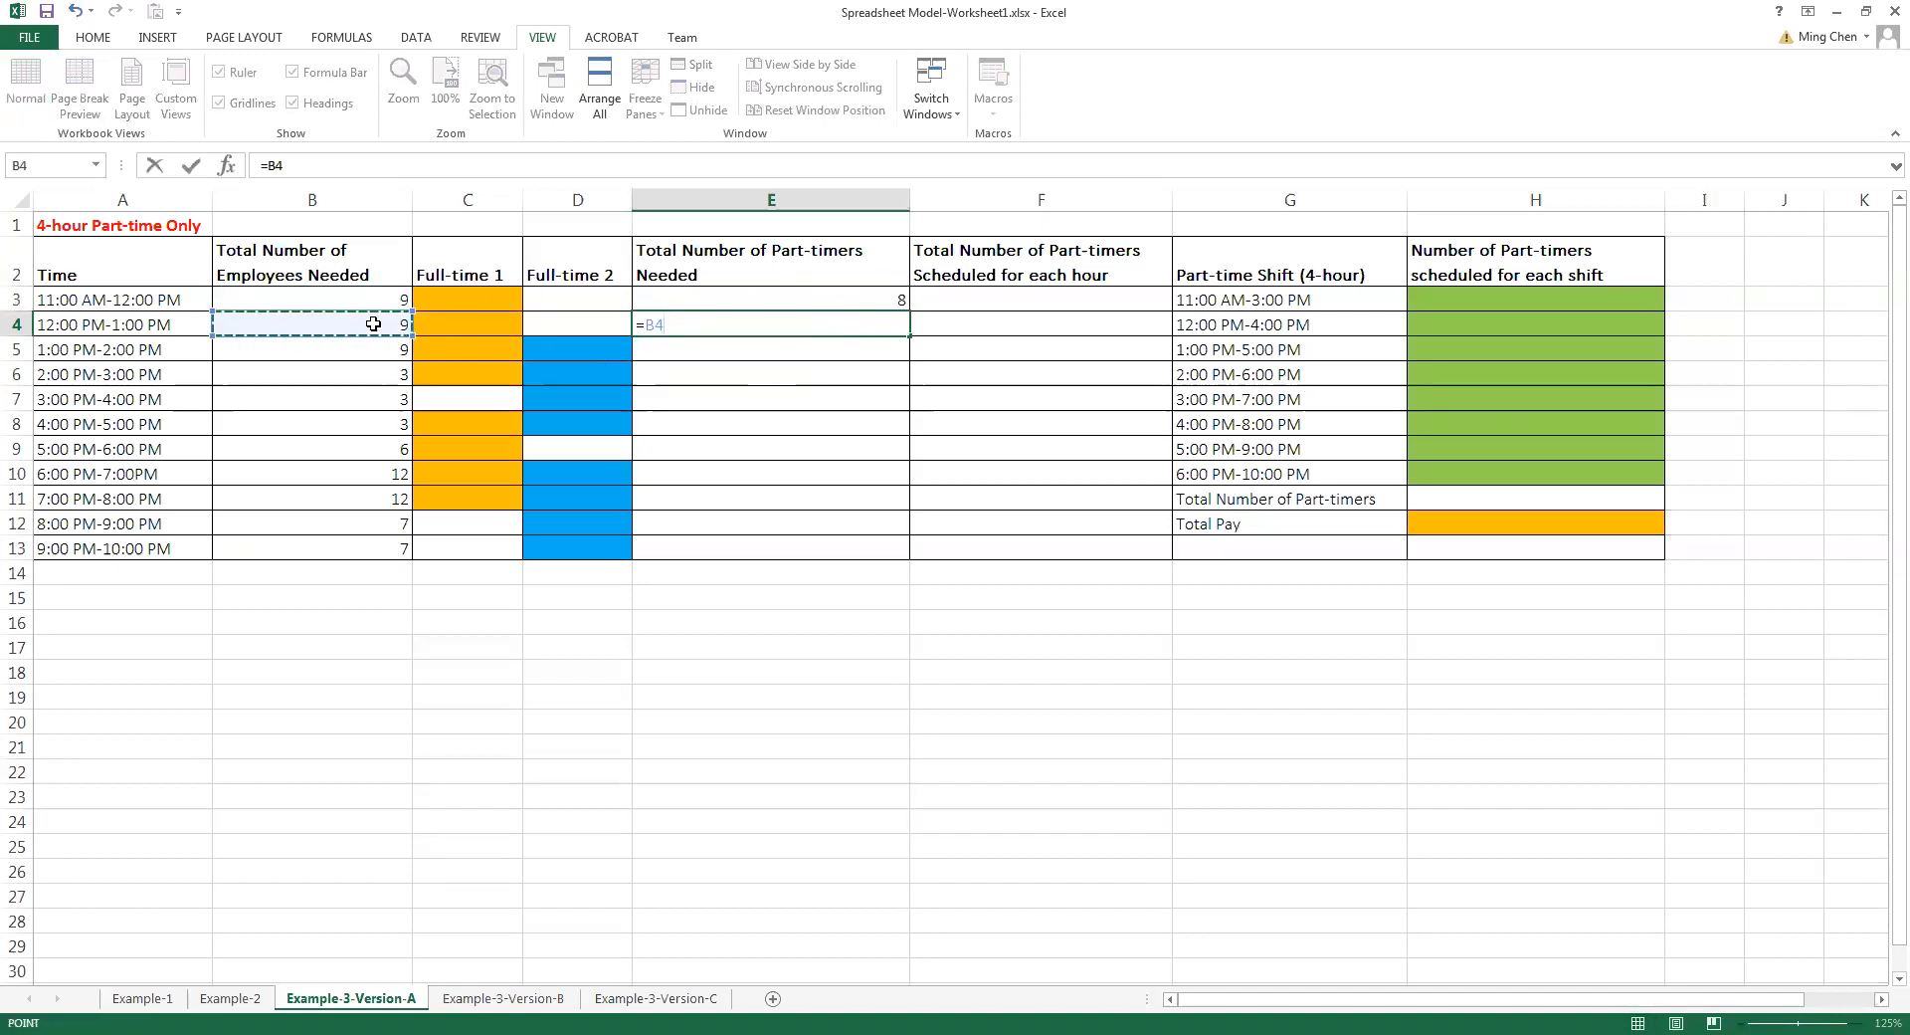
text(-1)
key(Return)
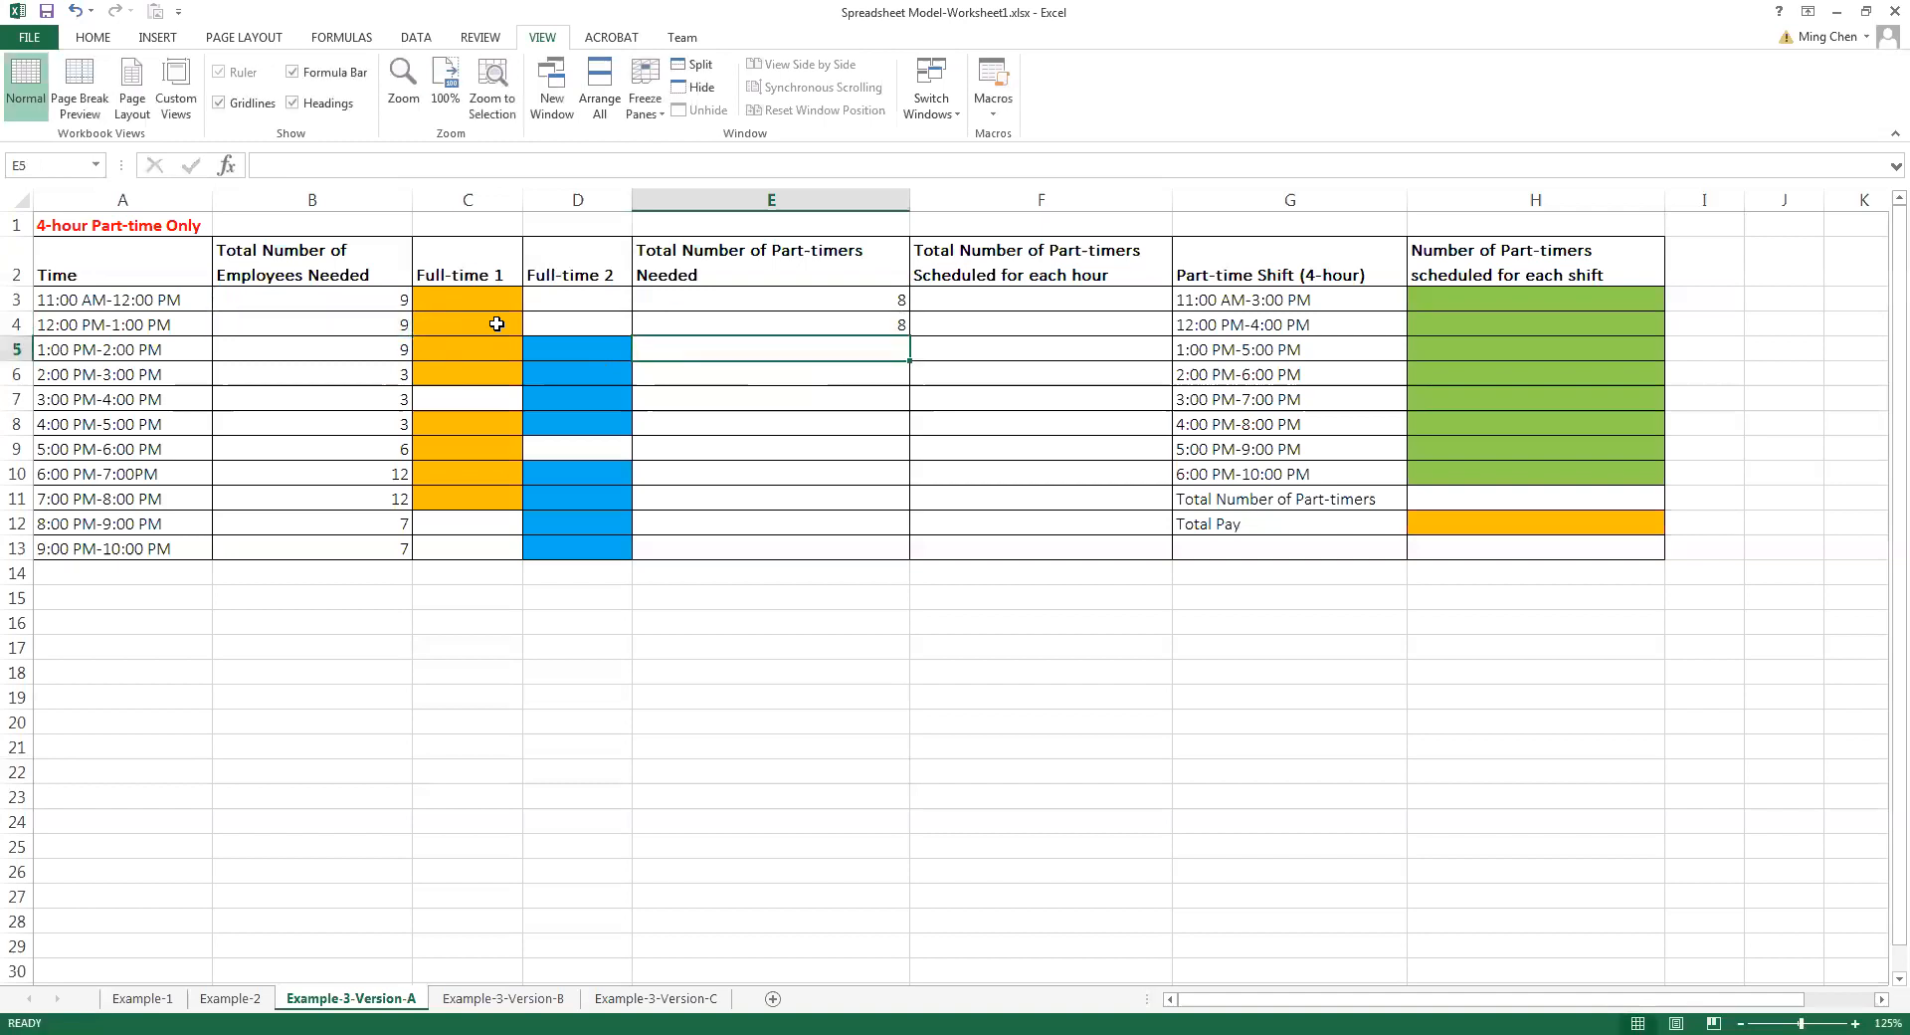
Subtract both full-timers from the employees needed by entering =B5-2 in E5 and =B6-2 in E6
text(=)
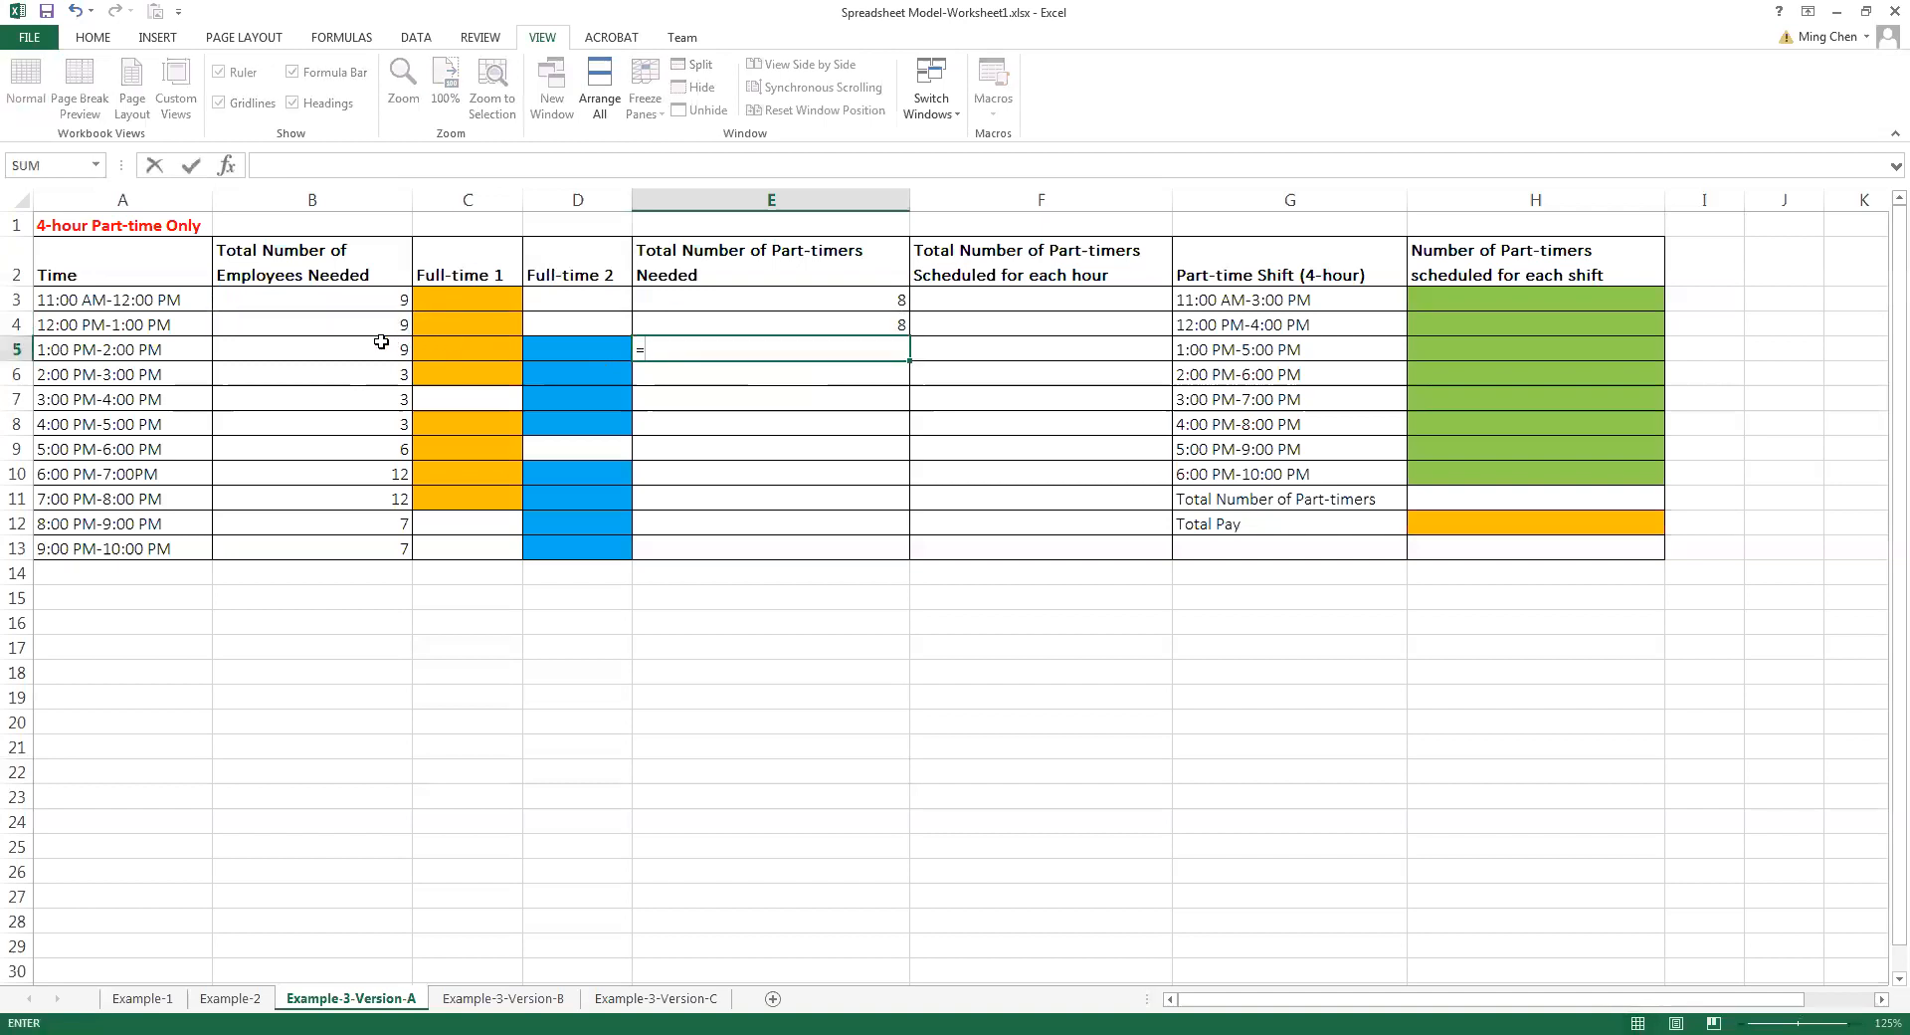
click(381, 341)
text(-)
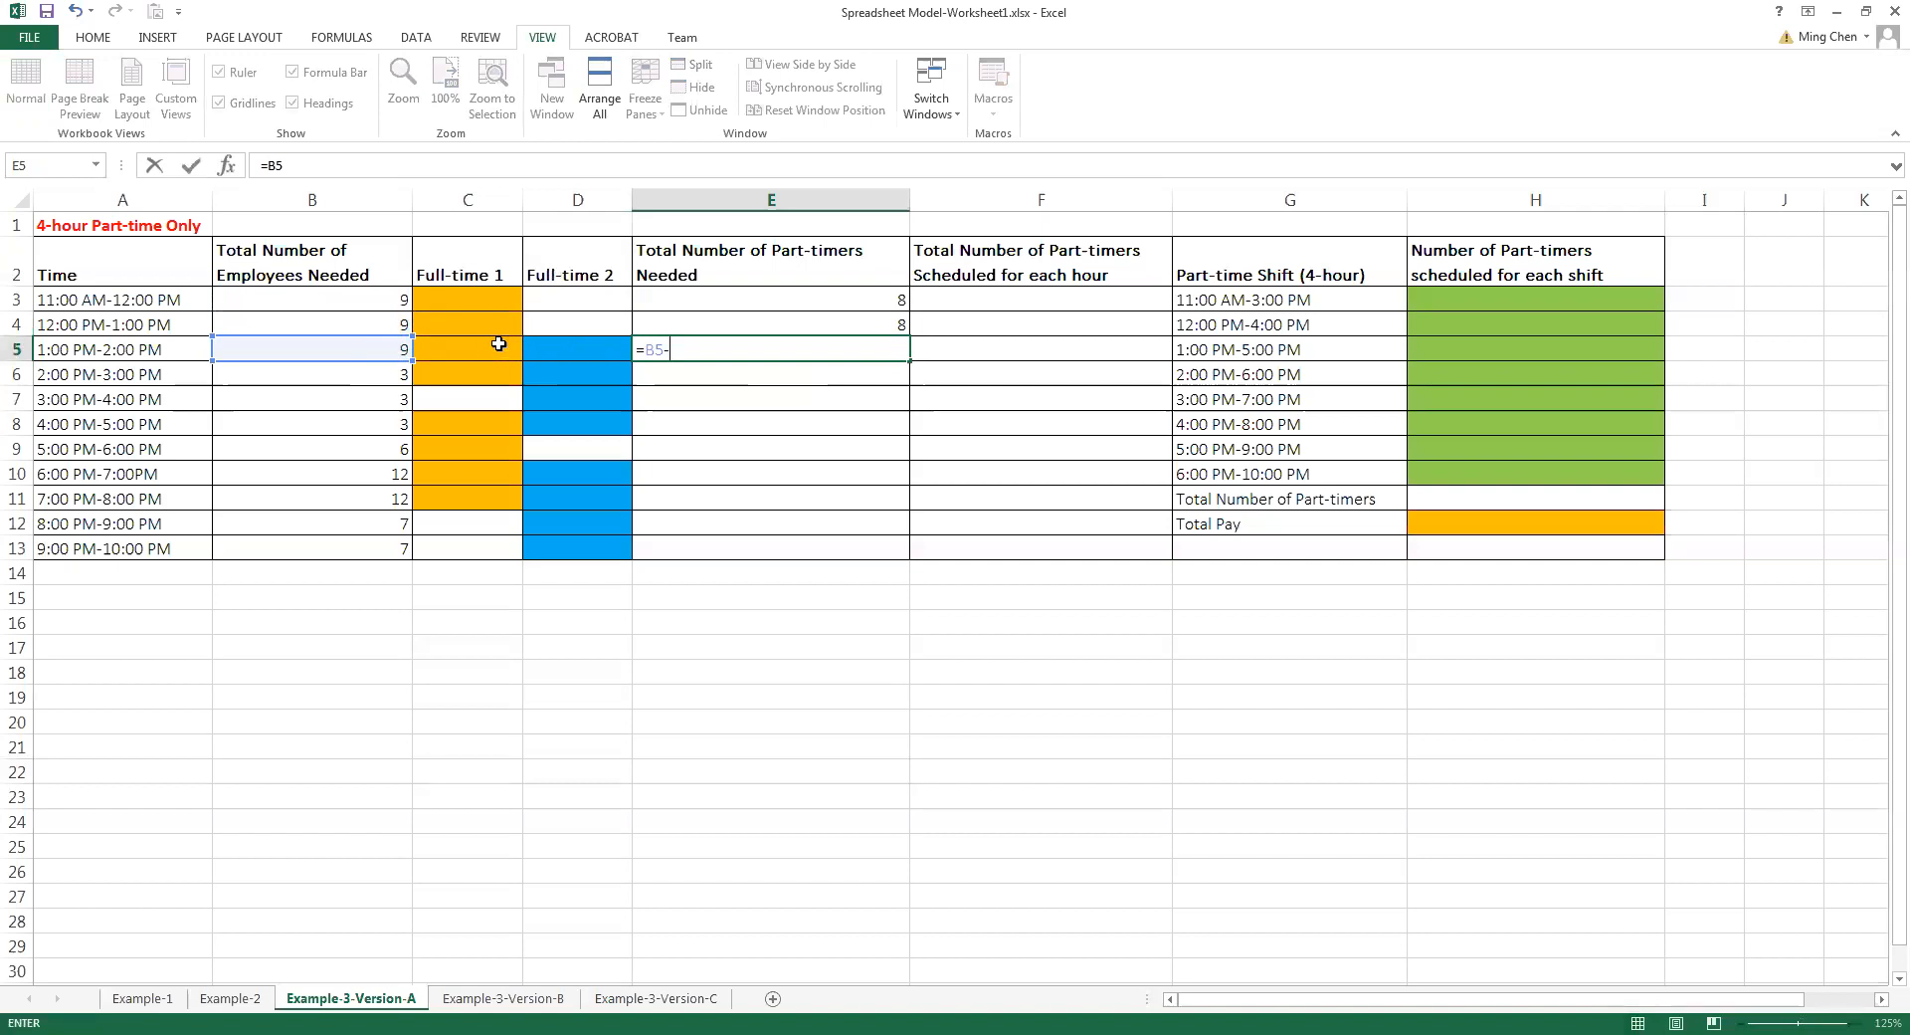
text(2)
key(Return)
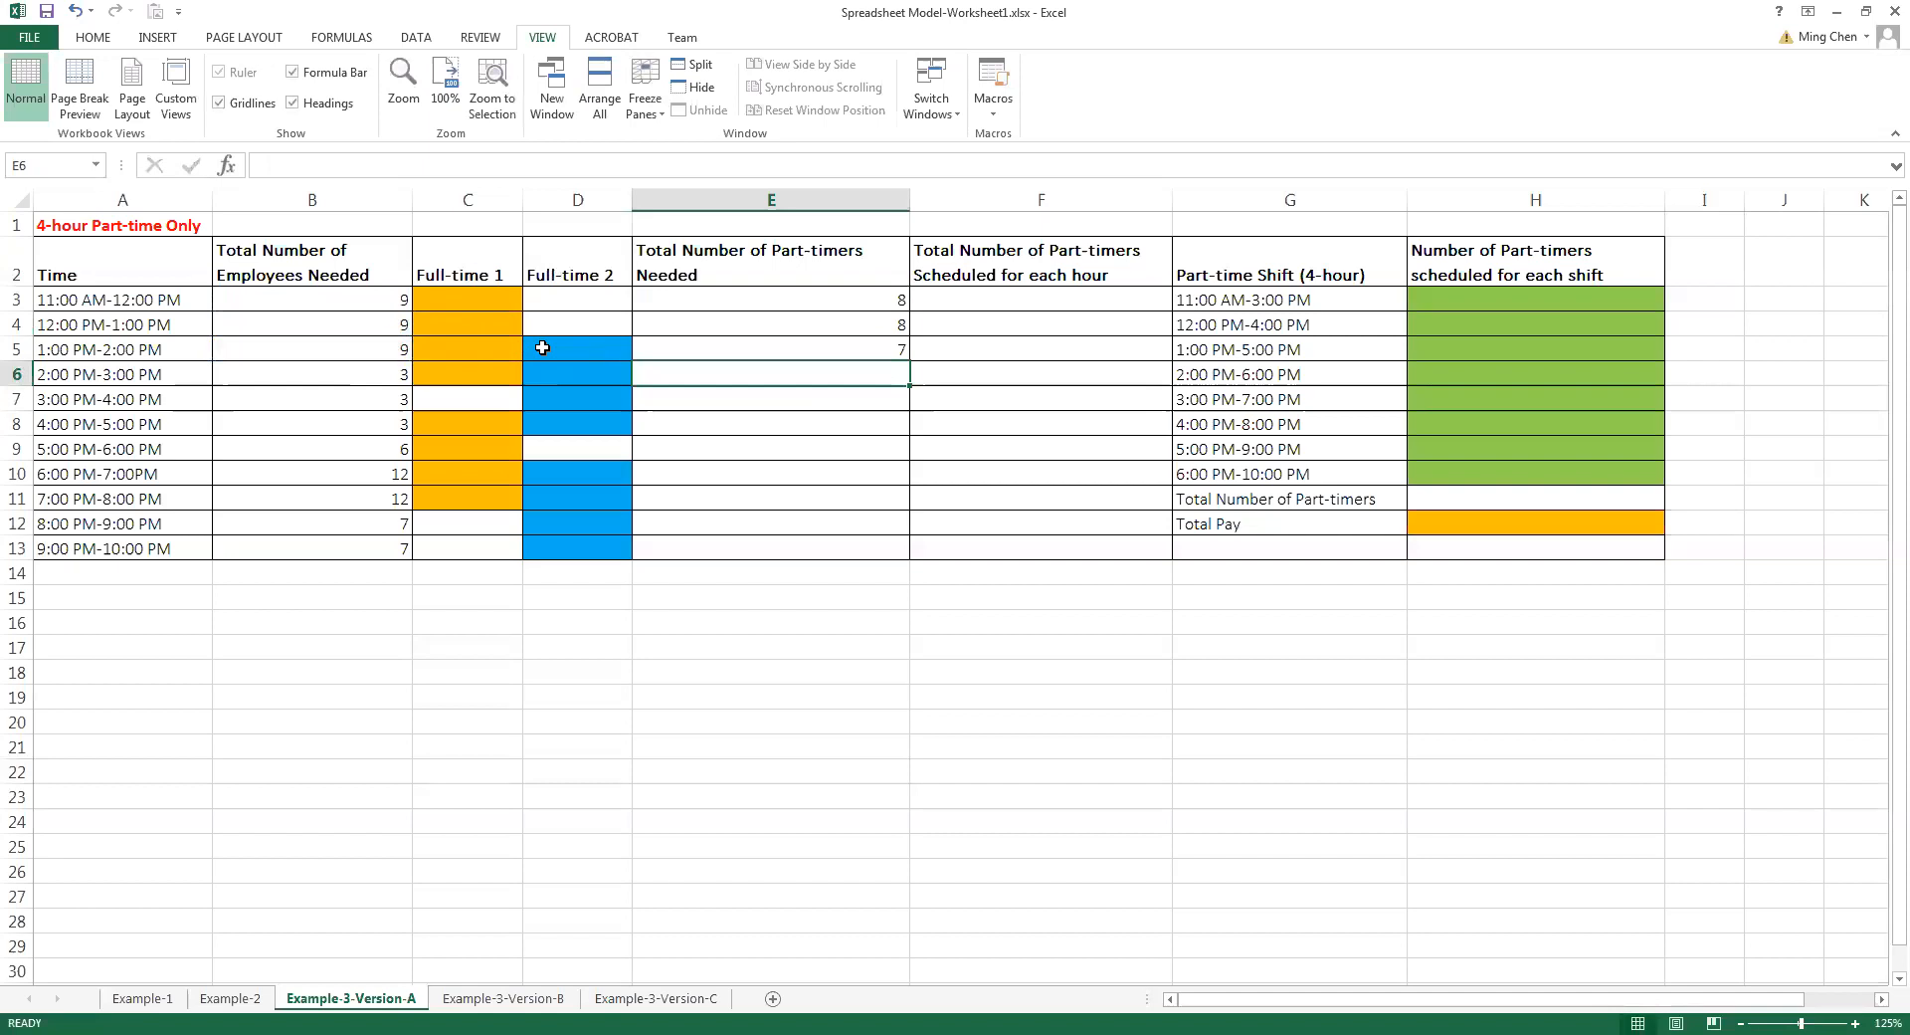
text(=)
click(375, 375)
text(-)
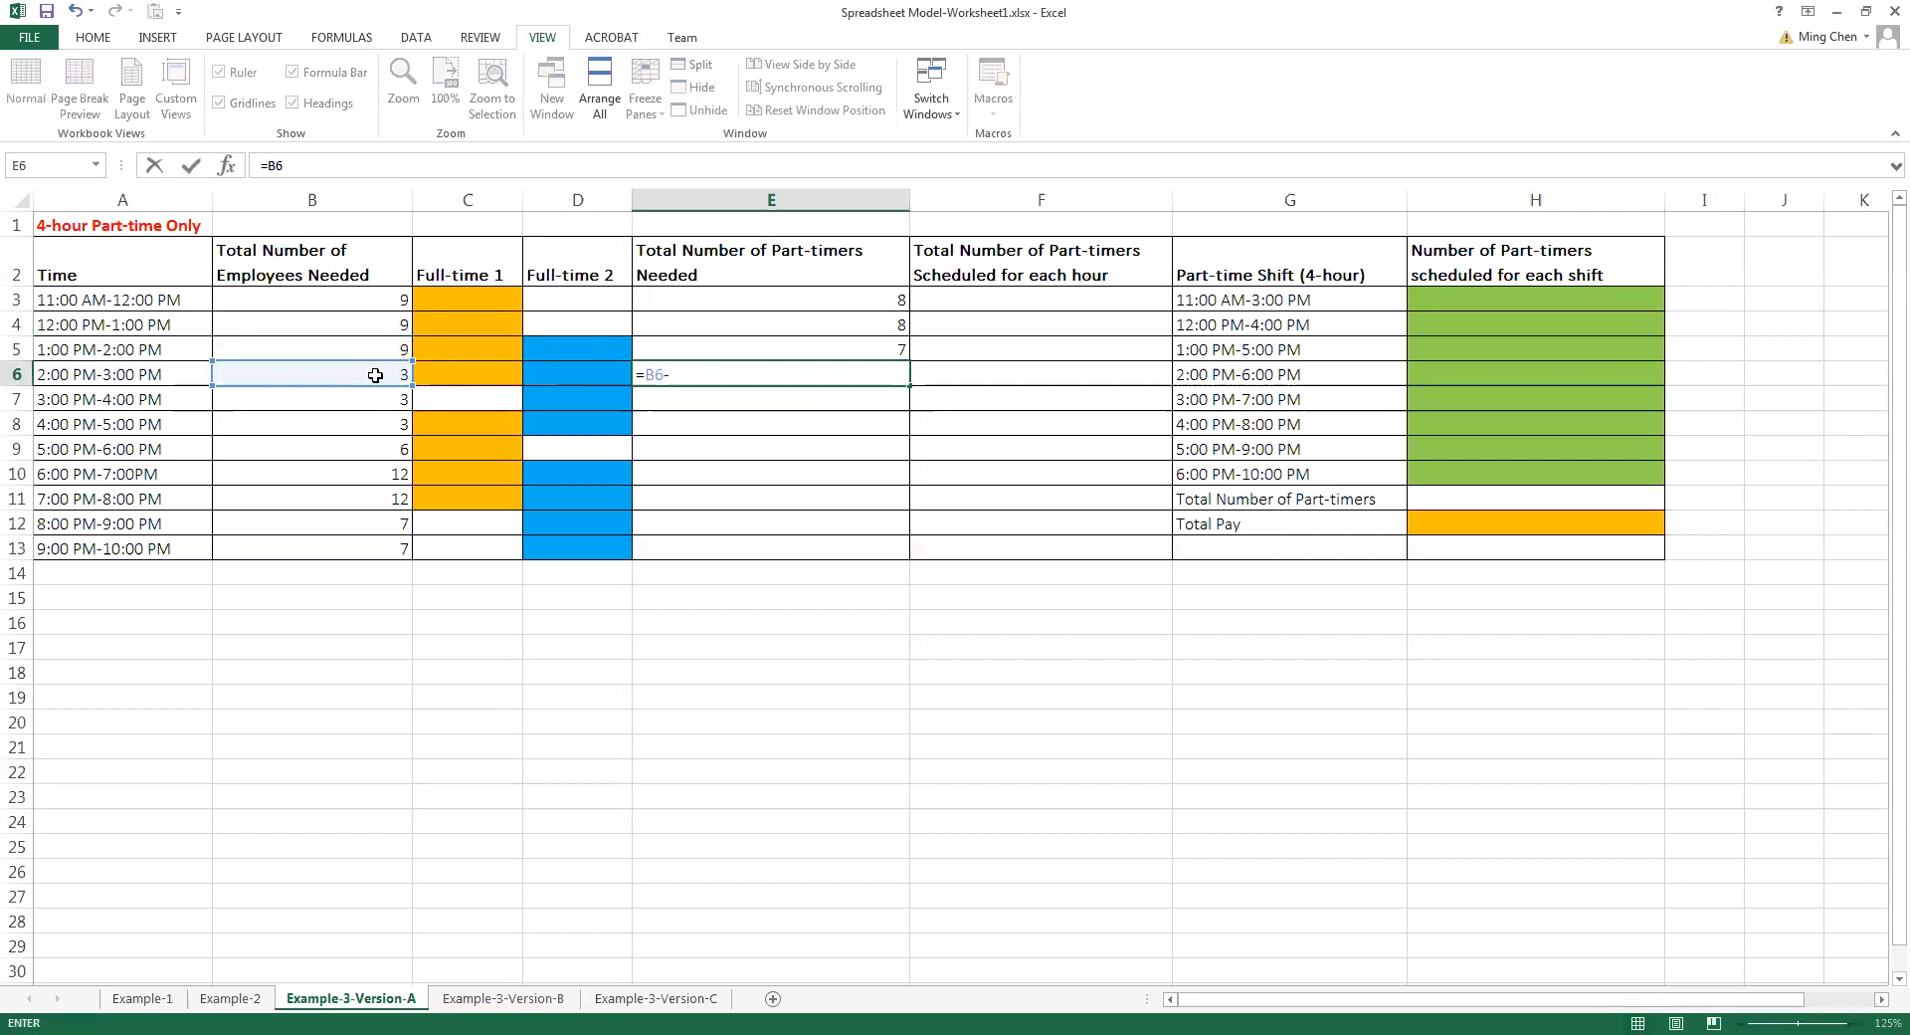
text(2)
key(Return)
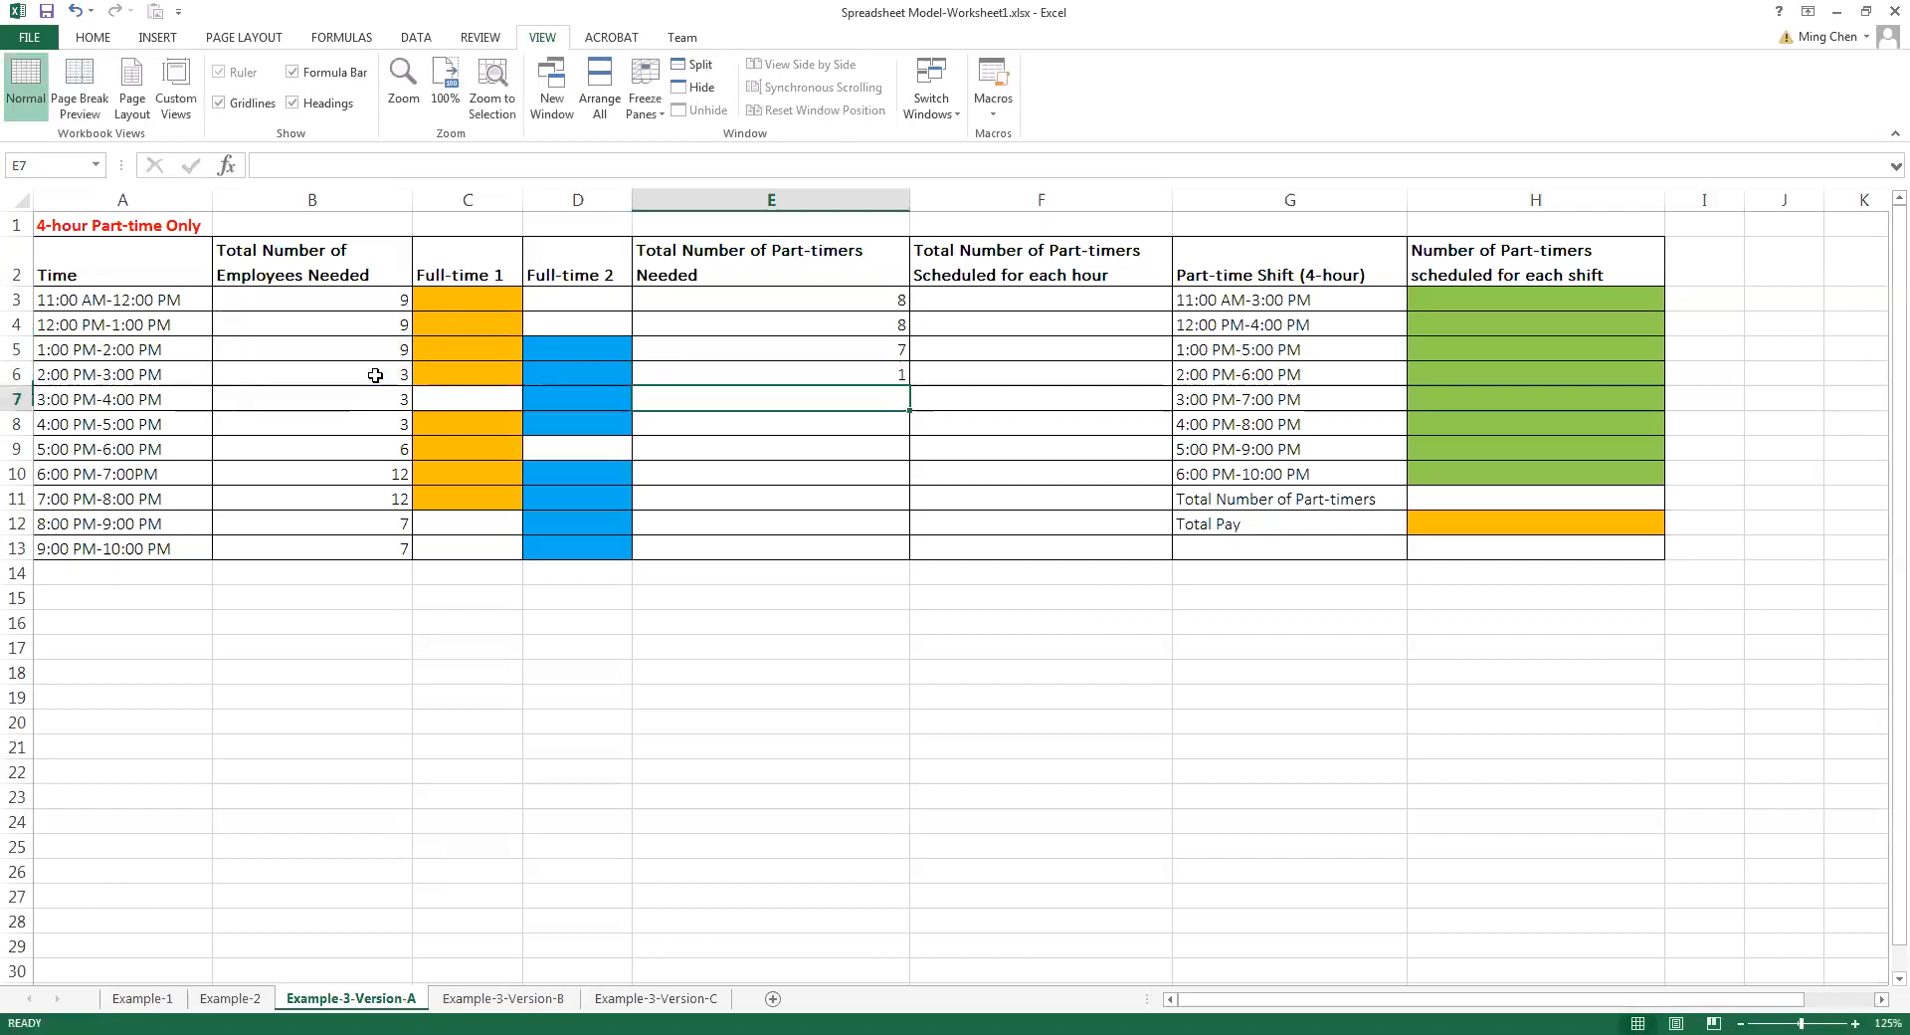
Enter =B7-1 in E7 for the part-timers needed from 3:00 PM to 4:00 PM
text(=)
click(376, 399)
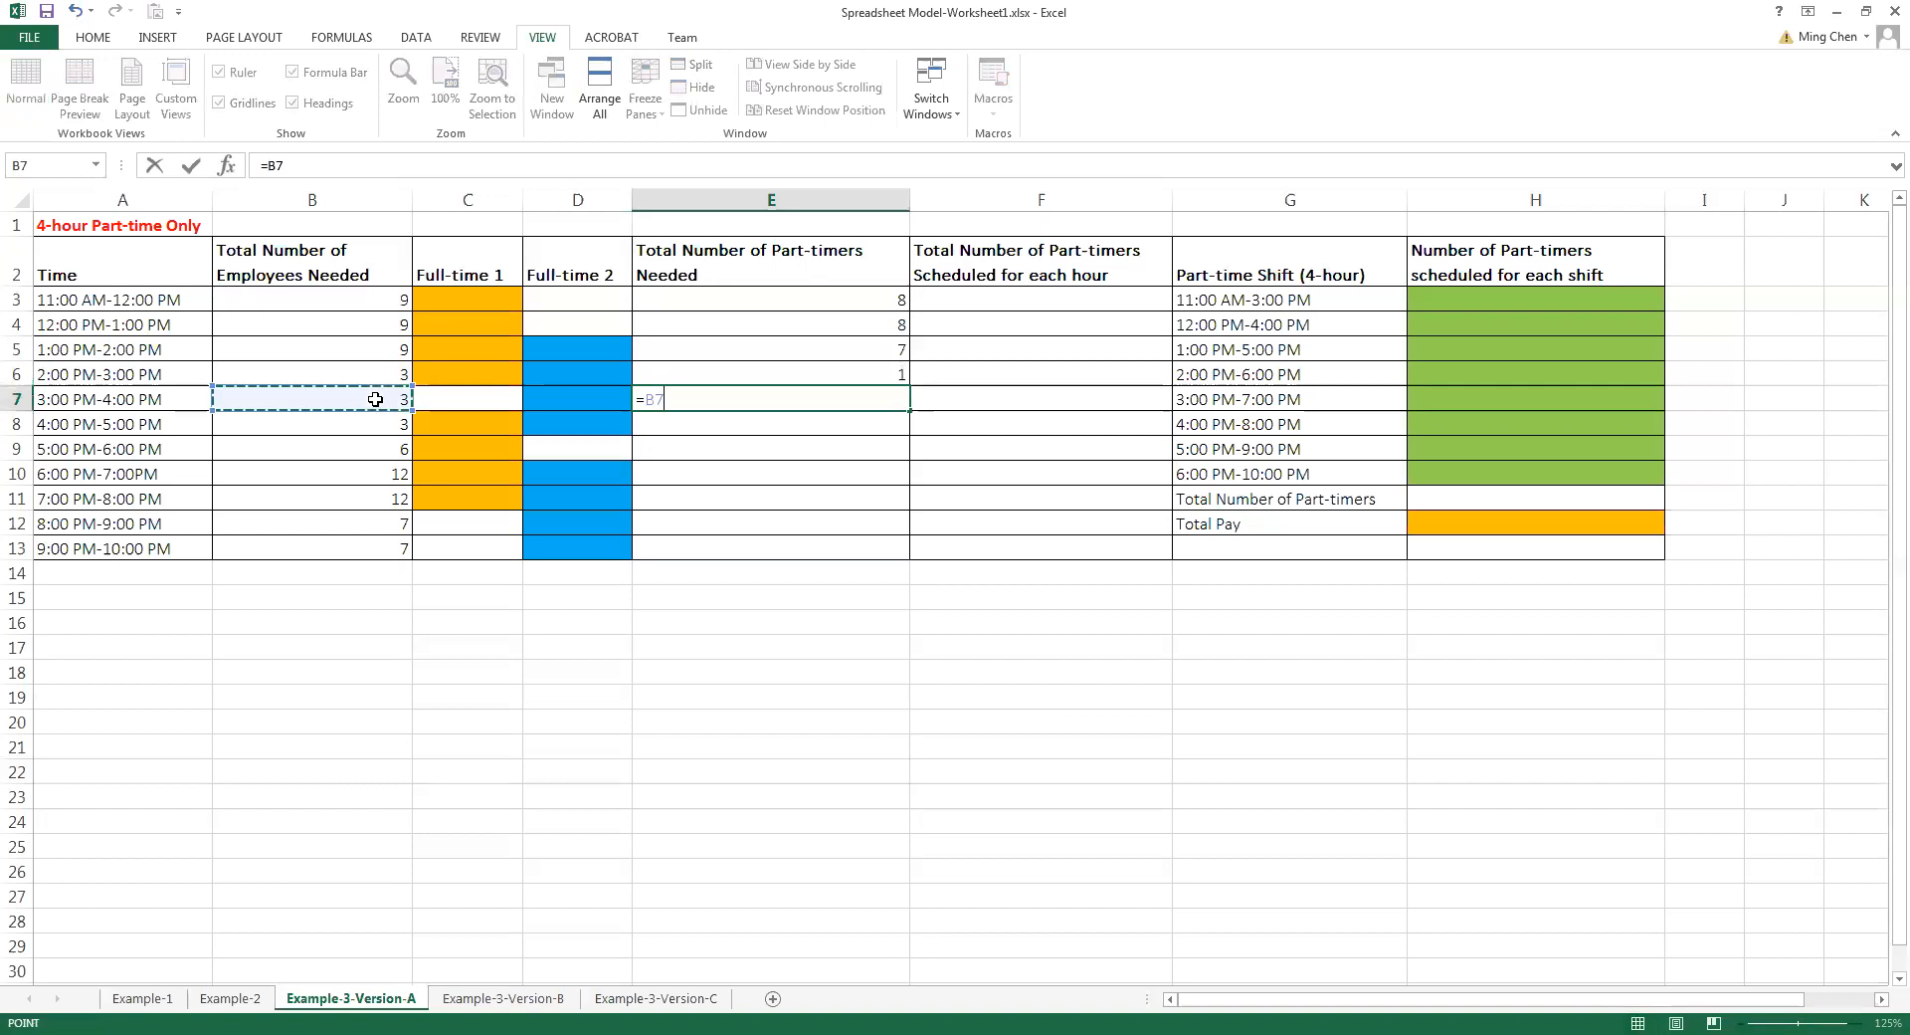
text(-1)
key(Return)
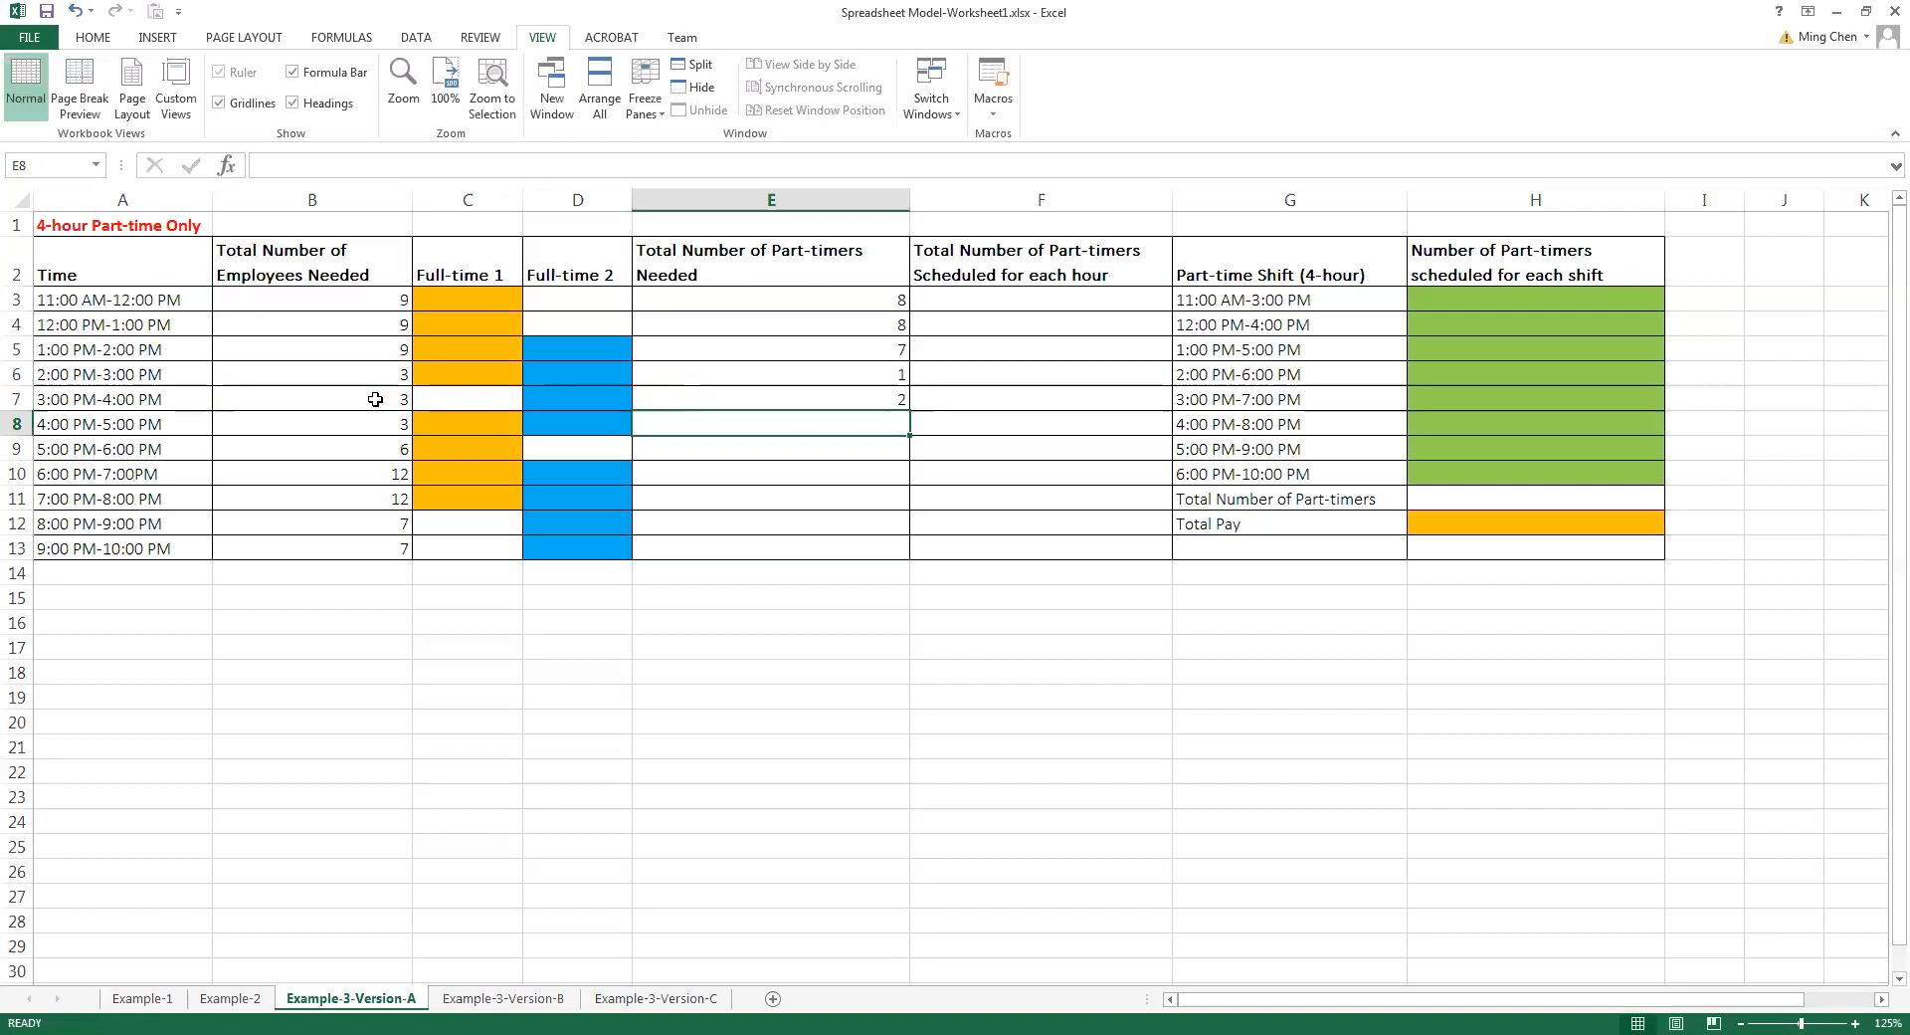
Enter =B8-2 in E8 for the part-timers needed from 4:00 PM to 5:00 PM
text(=)
click(373, 427)
text(-3)
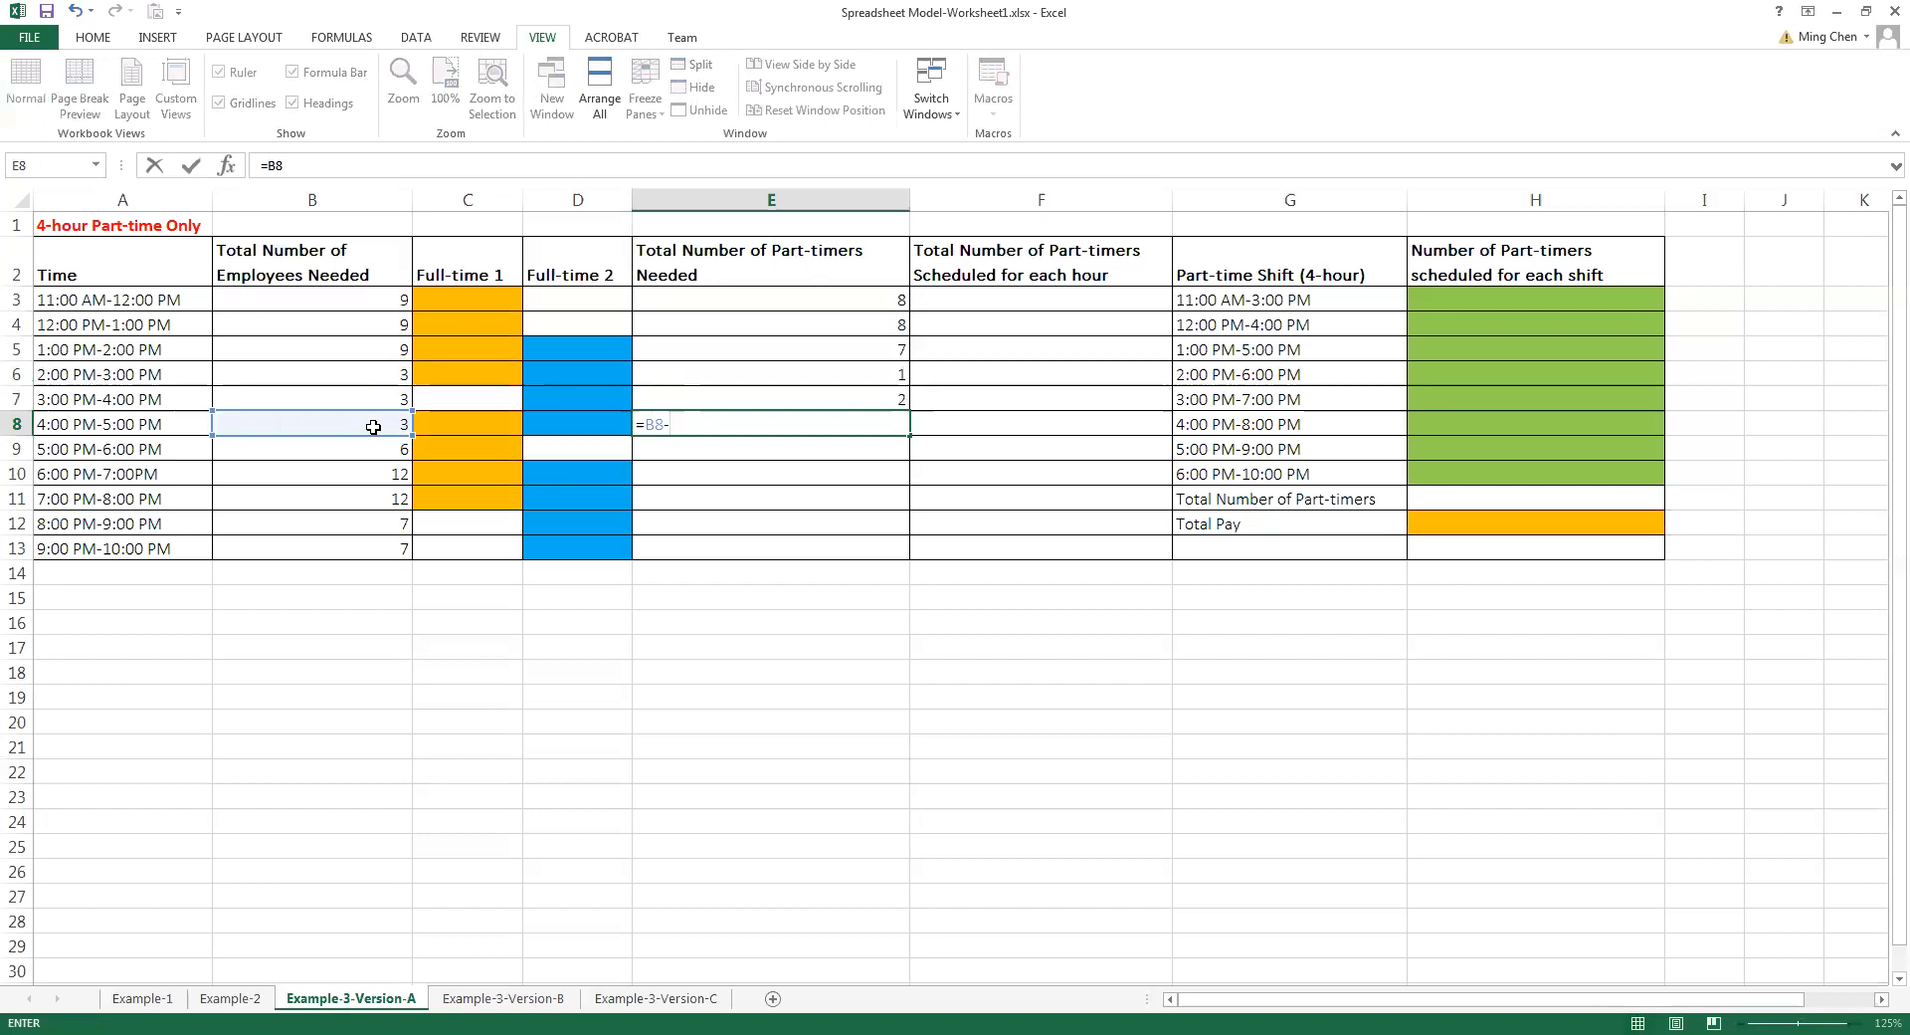
key(Return)
Enter =B9-1 in E9 for the part-timers needed from 5:00 PM to 6:00 PM
text(=)
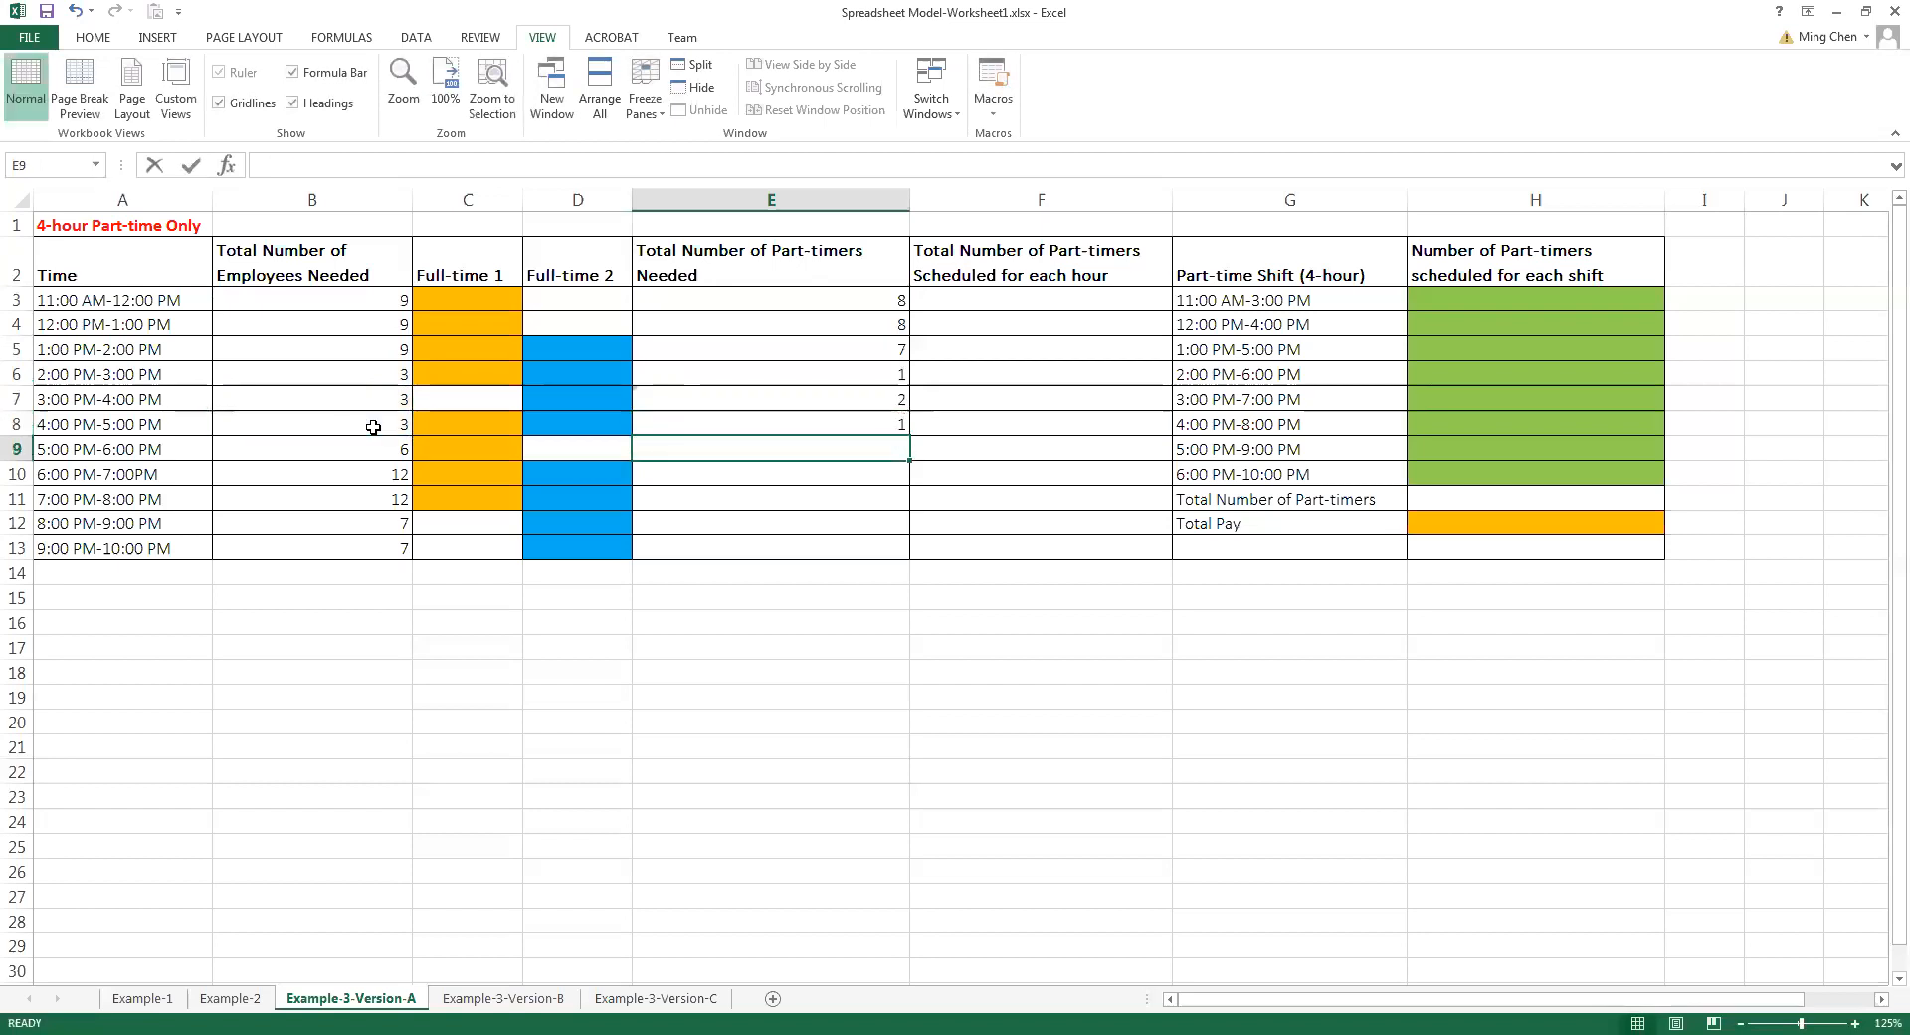
click(369, 448)
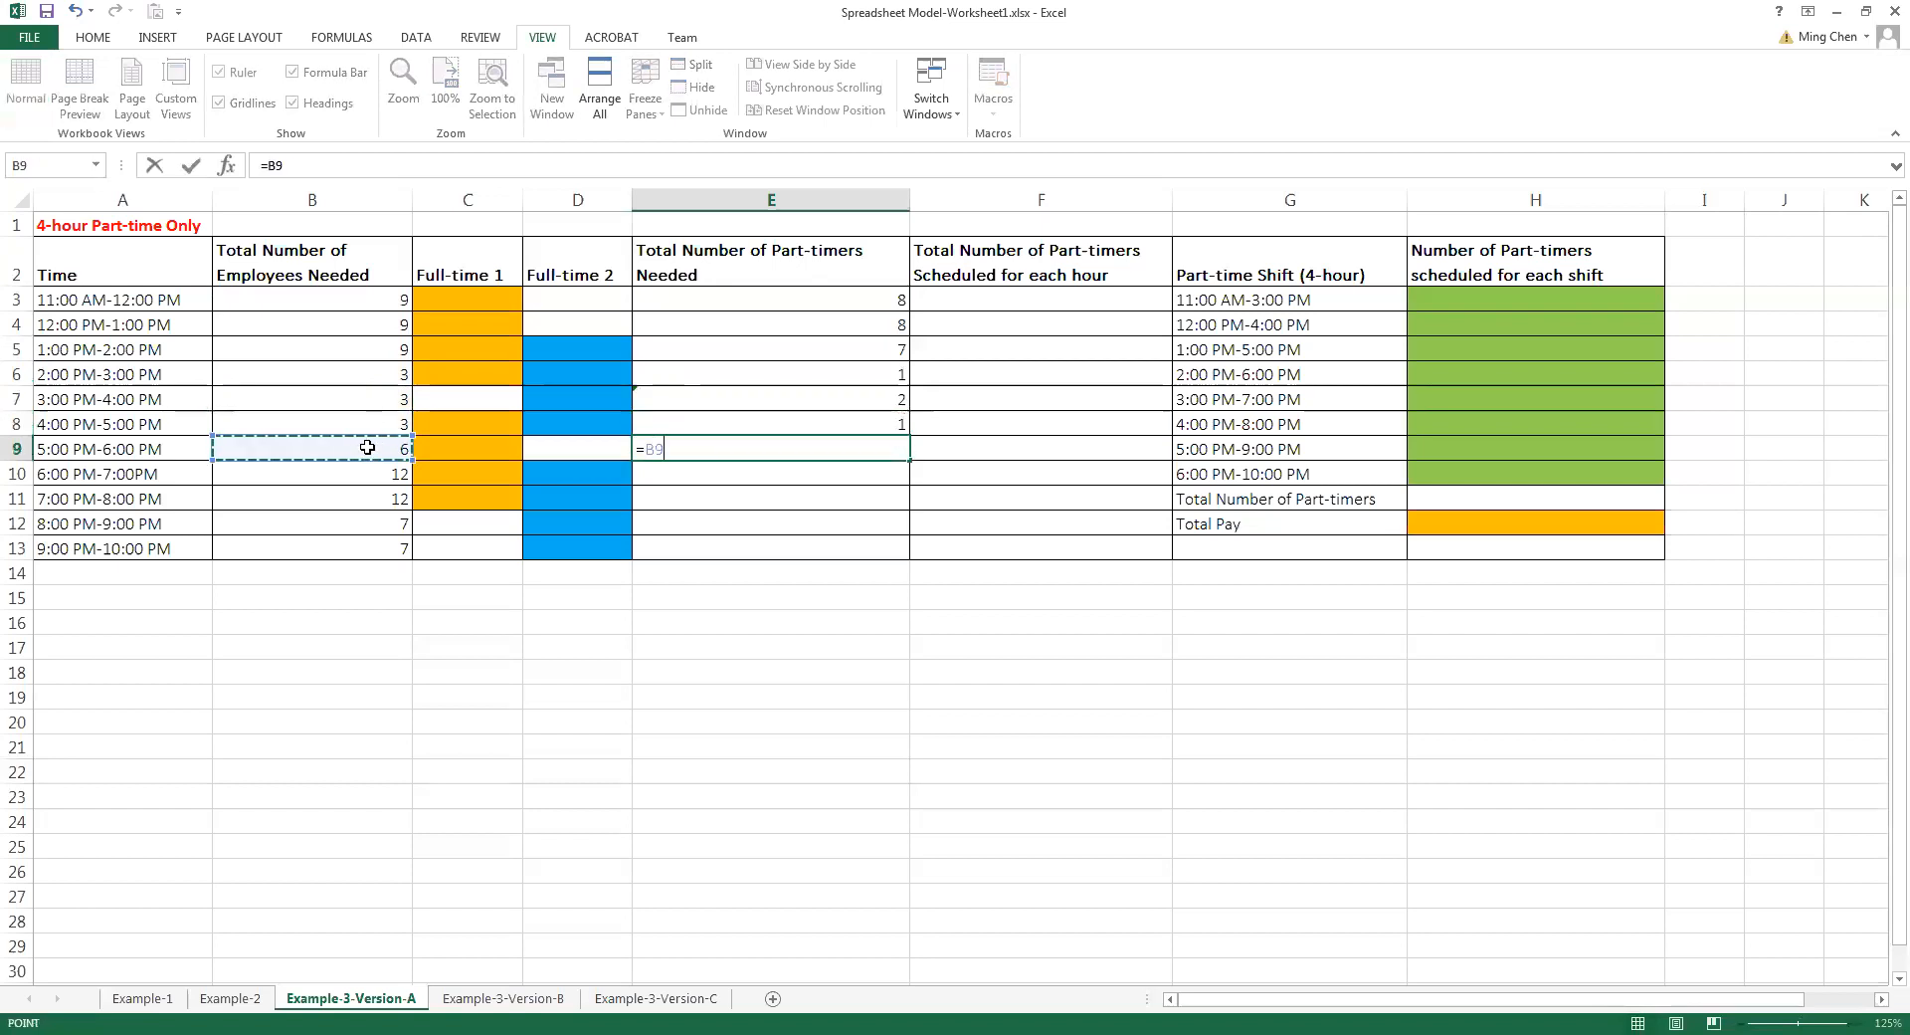
text(-1)
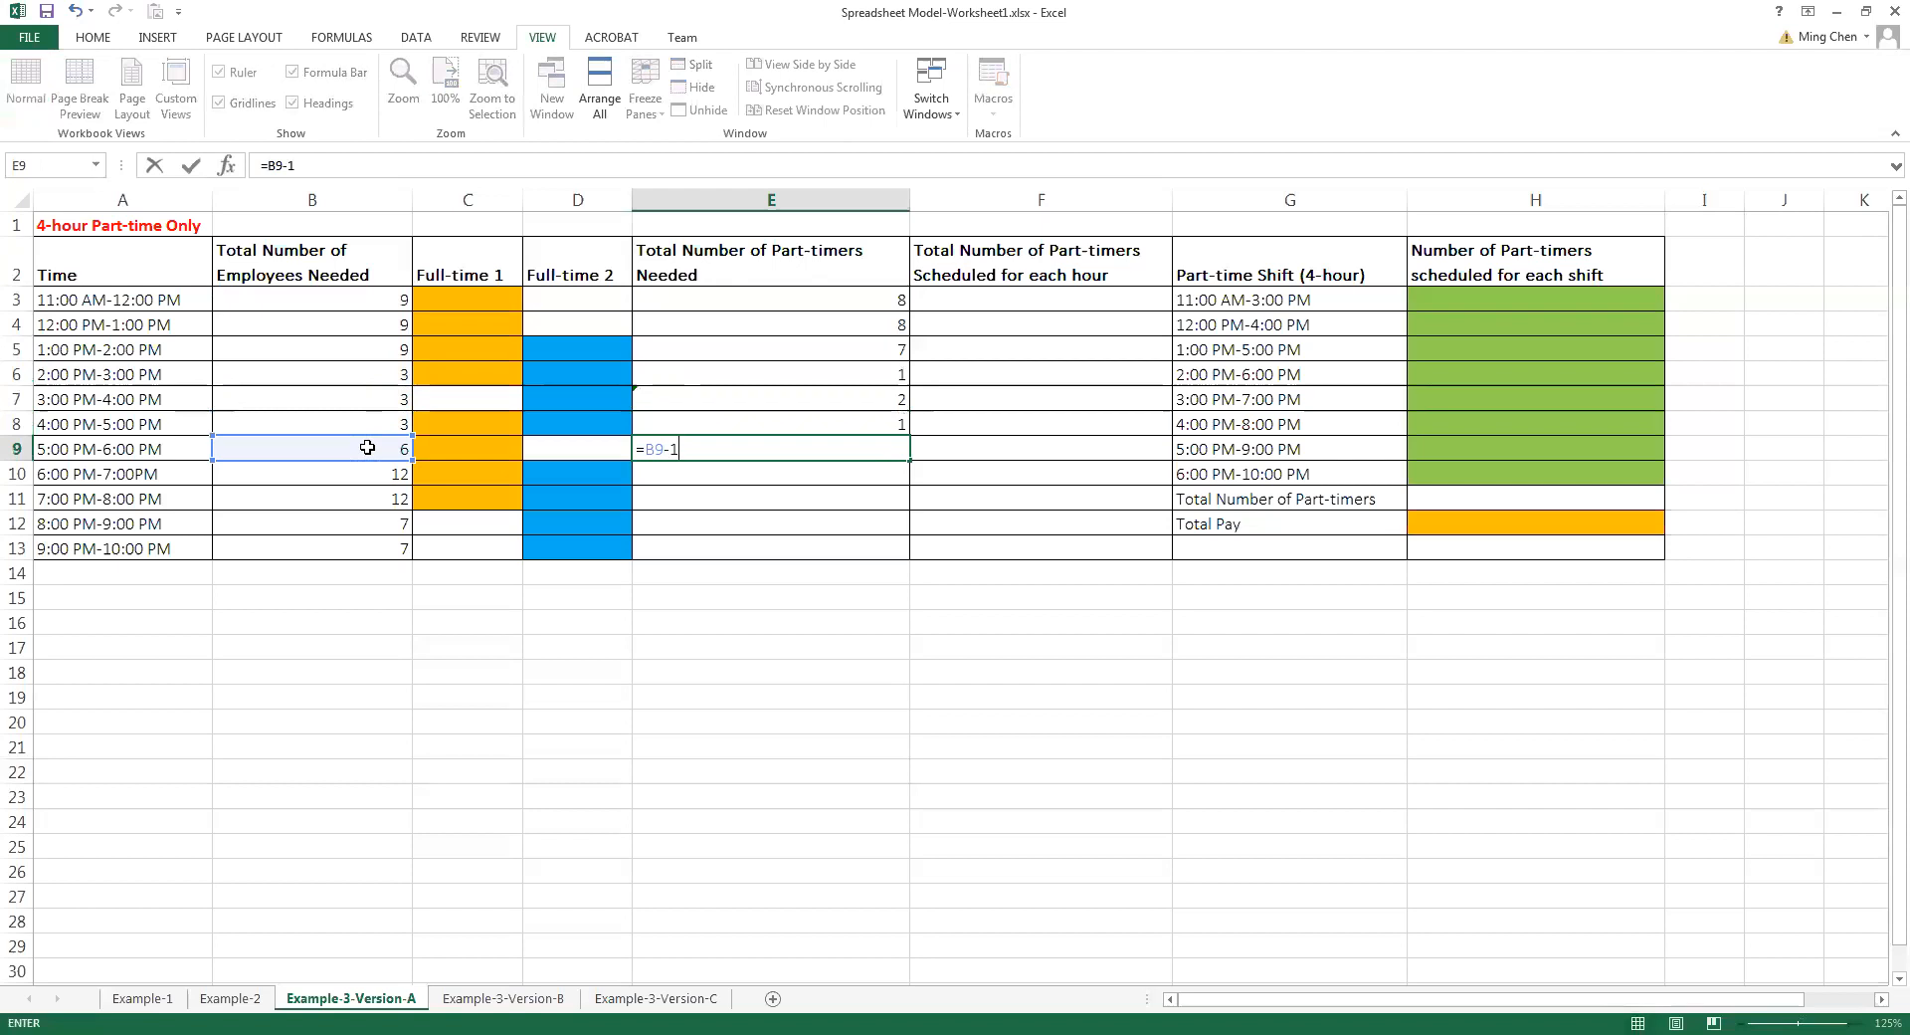
key(Return)
Calculate the part-timers needed from 6:00 PM to 8:00 PM by entering =B10-2 in E10 and =B11-2 in E11
text(=)
click(365, 469)
text(-)
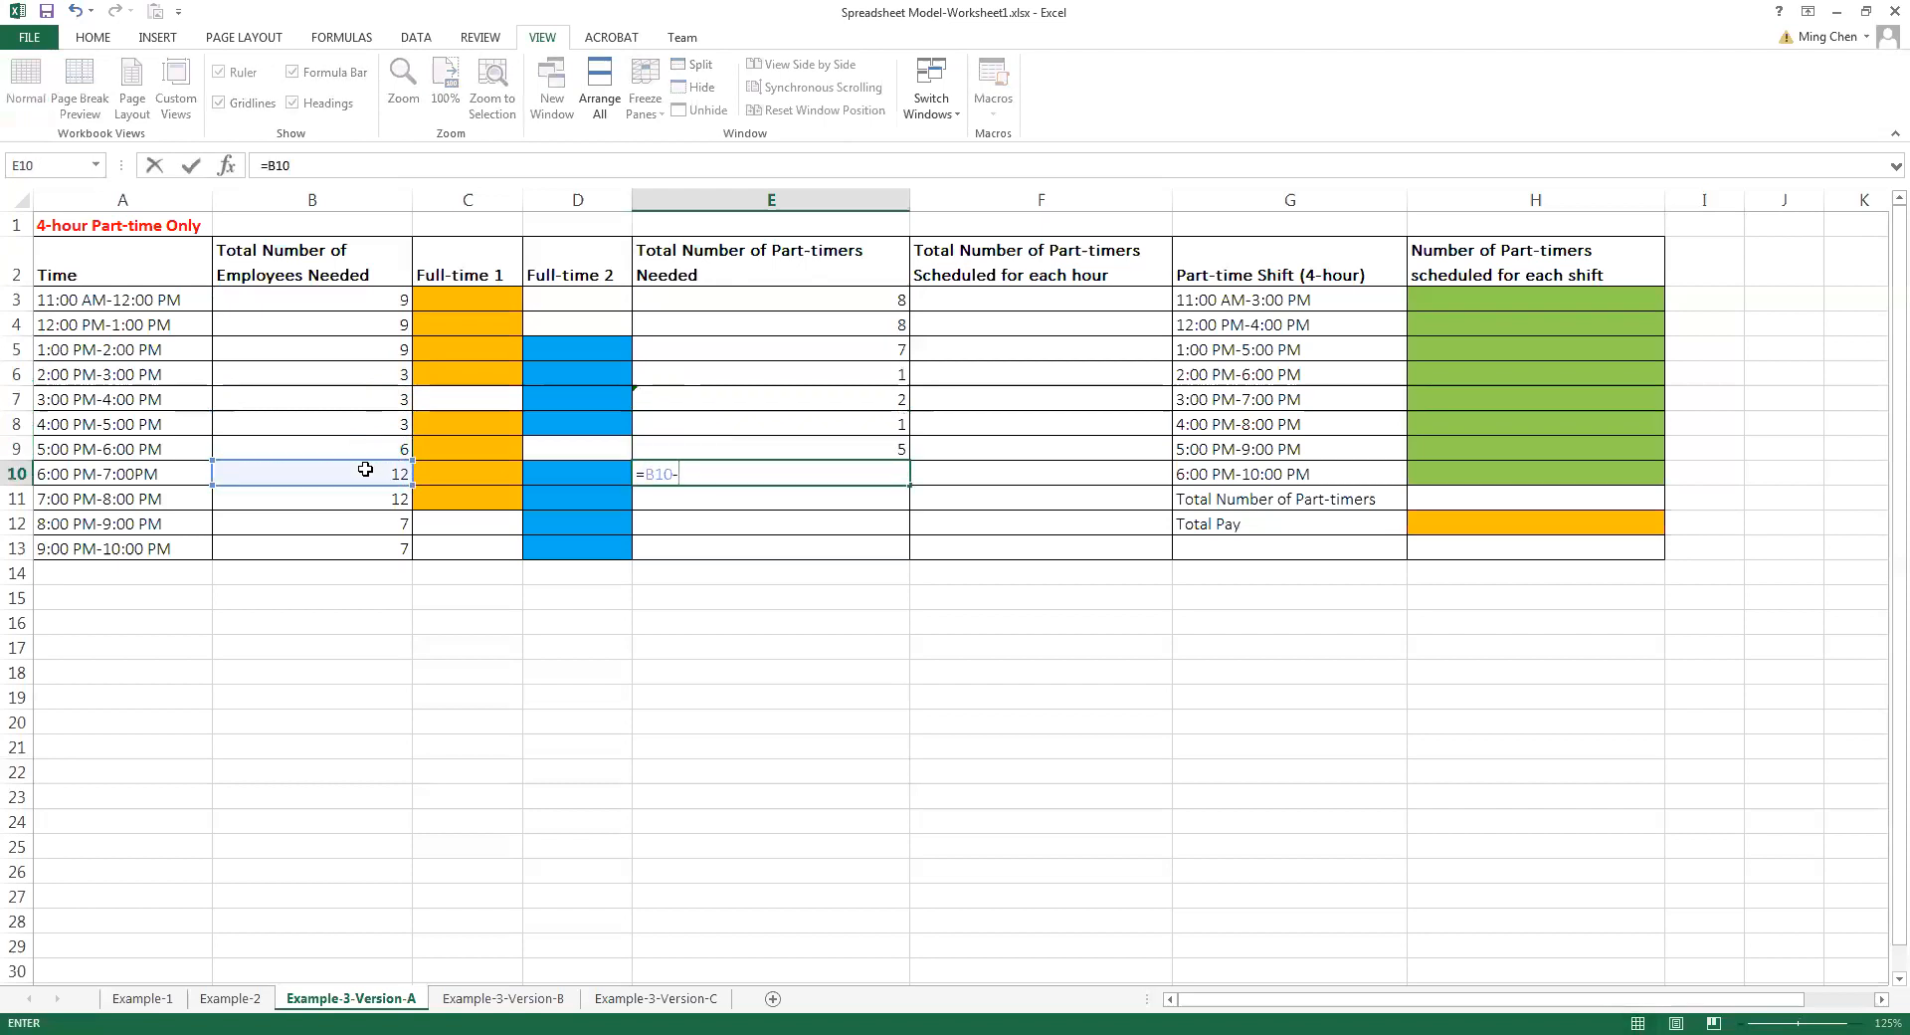
text(2)
key(Return)
text(=)
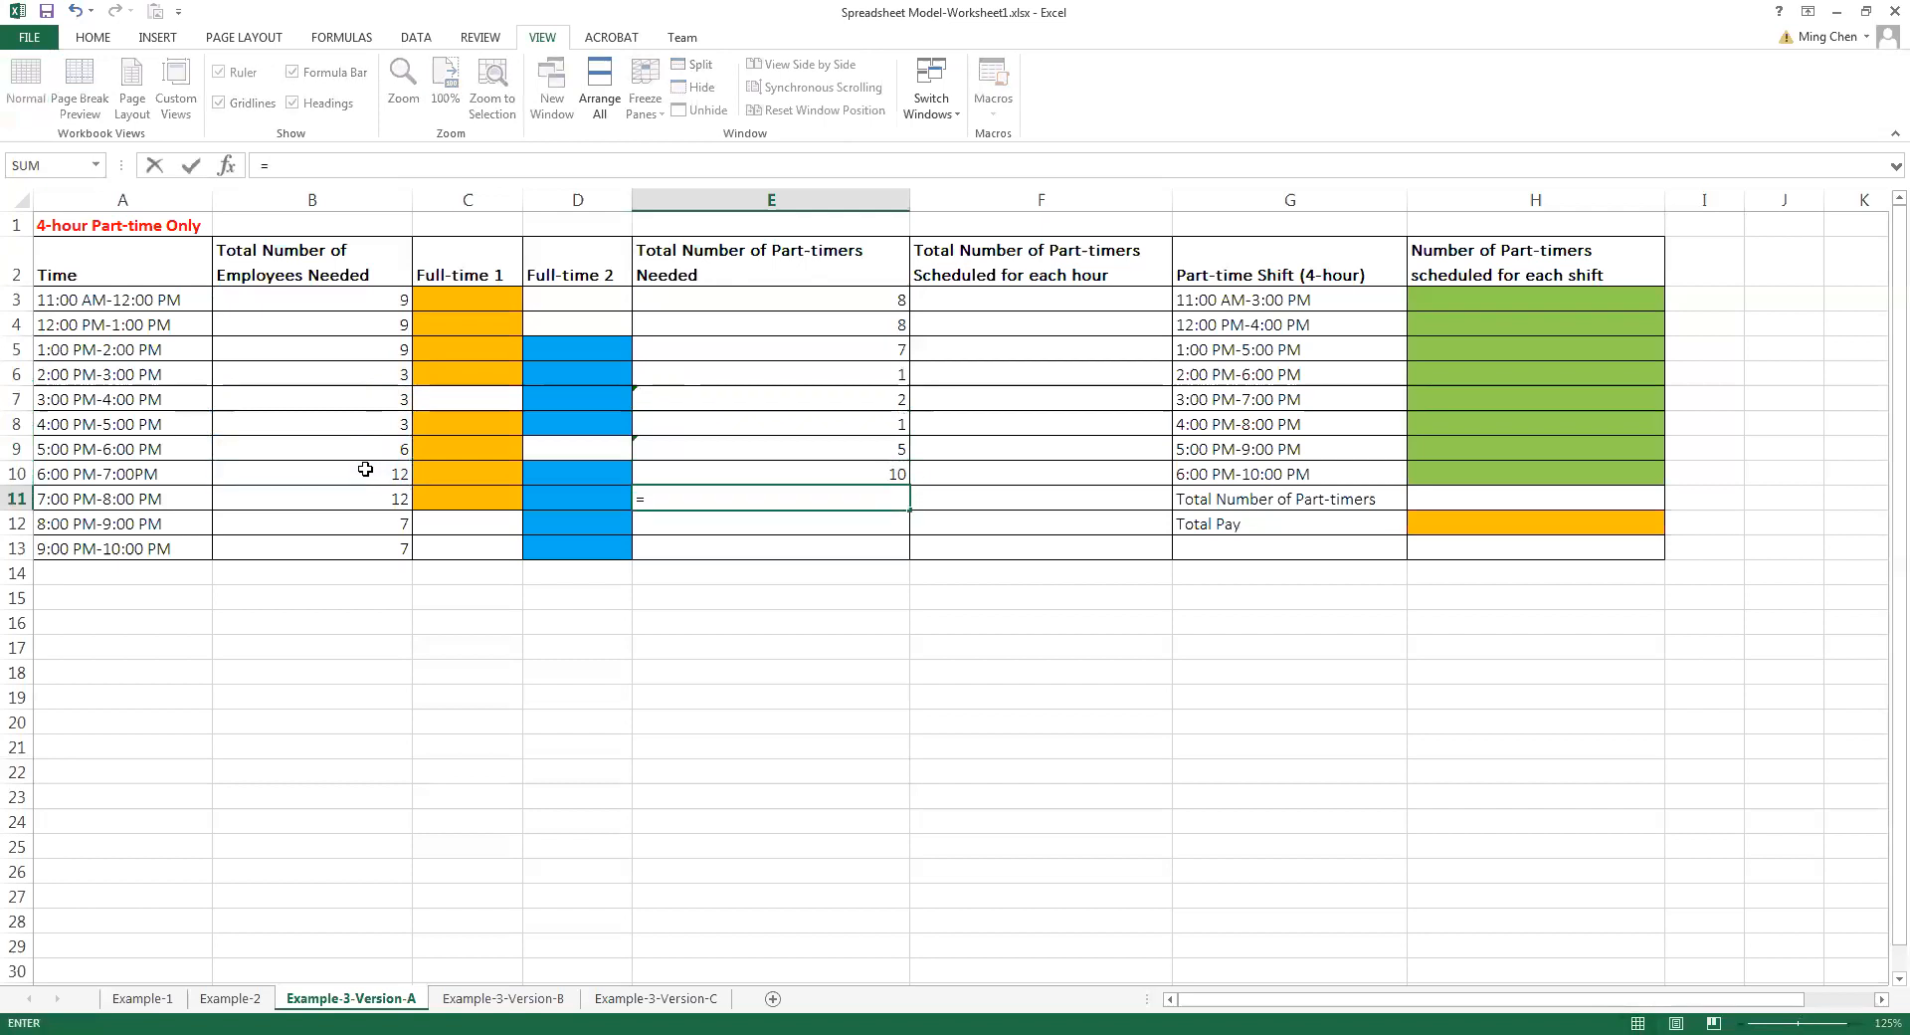
click(363, 500)
text(-2)
key(Return)
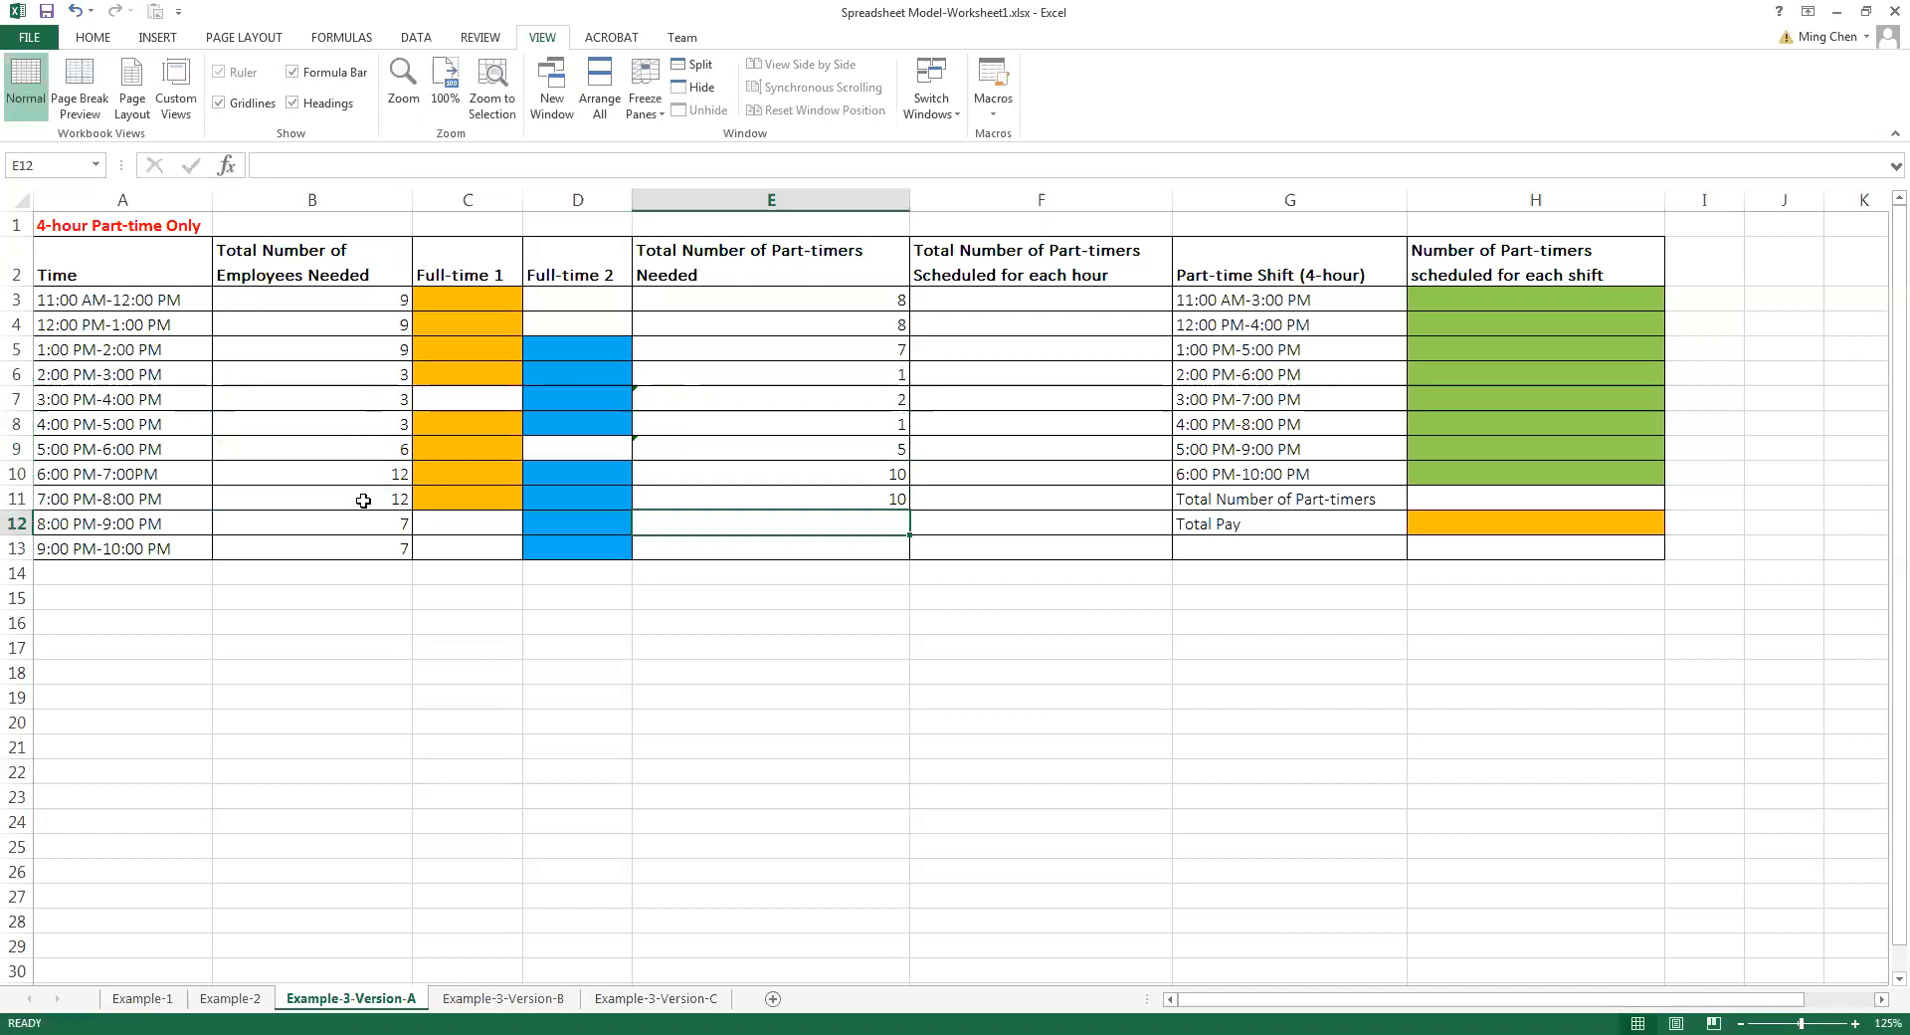
Calculate the part-timers needed for the last two hours by entering =B12-1 in E12 and =B13-1 in E13
text(=)
click(361, 519)
text(-1)
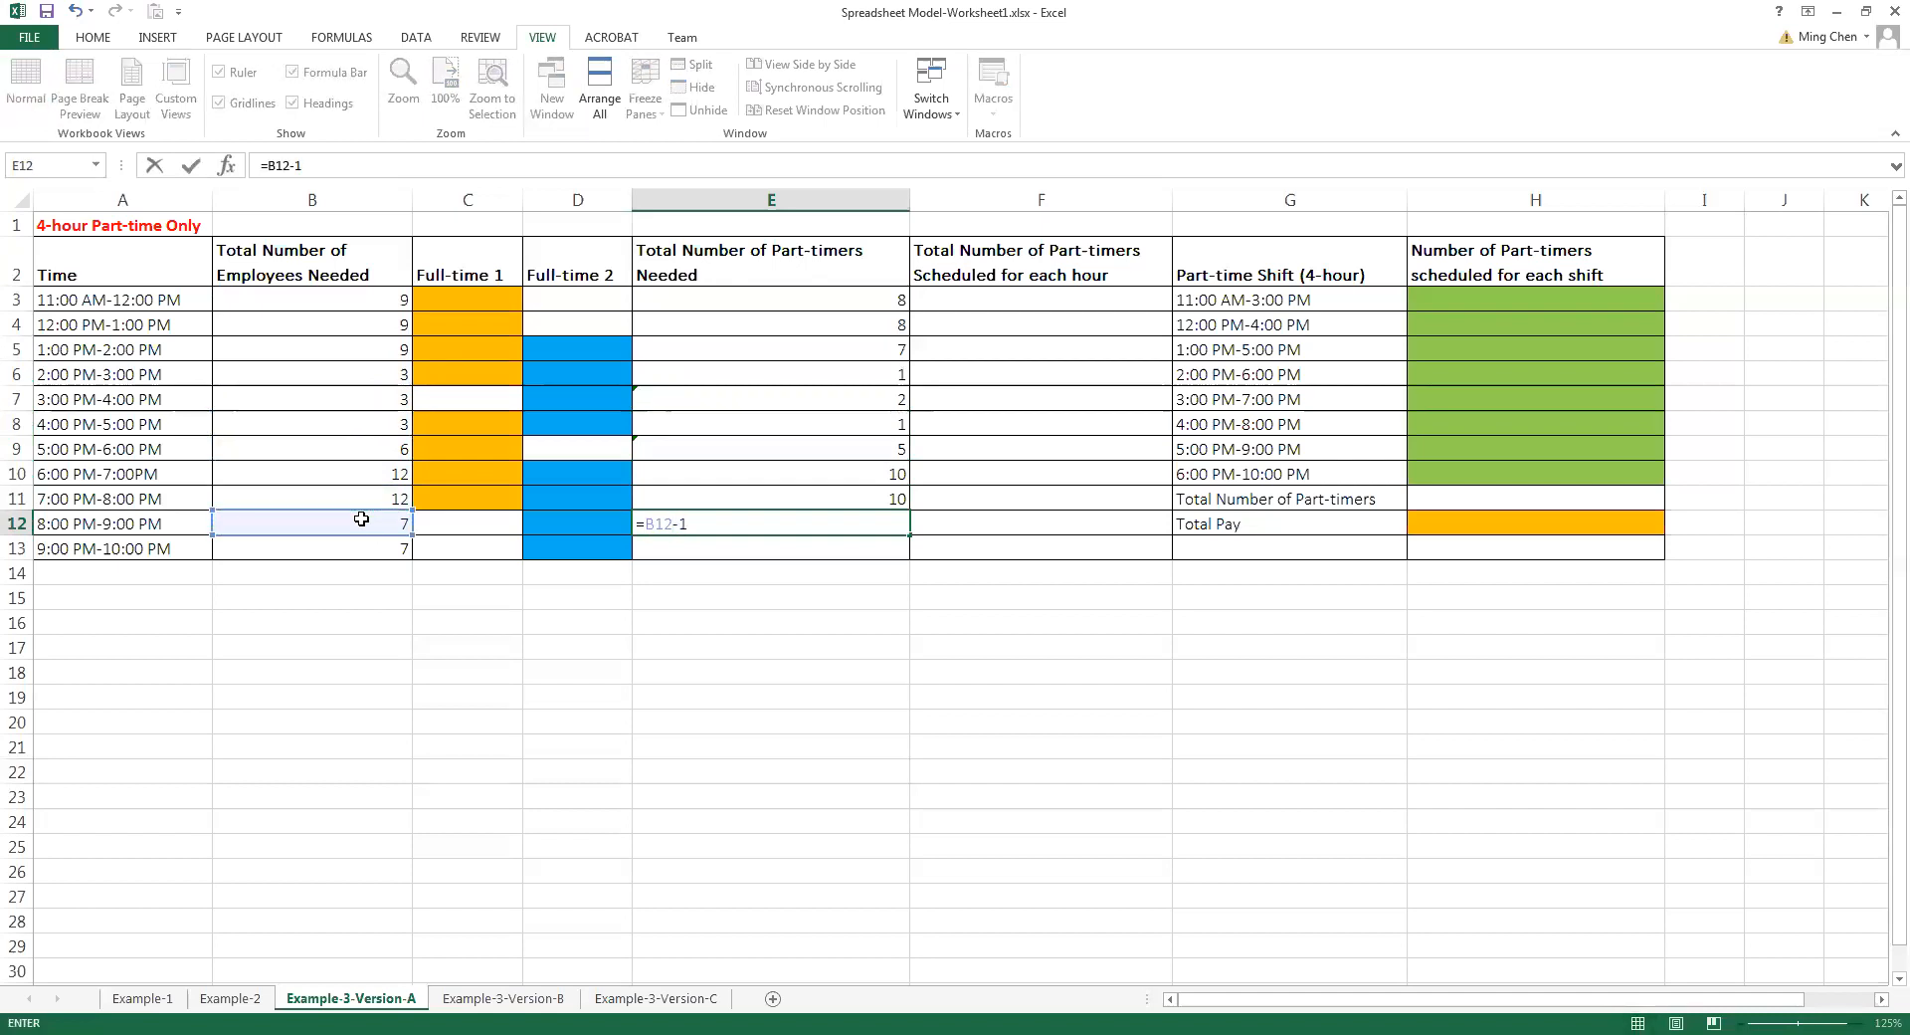
key(Return)
text(=)
click(365, 547)
text(-)
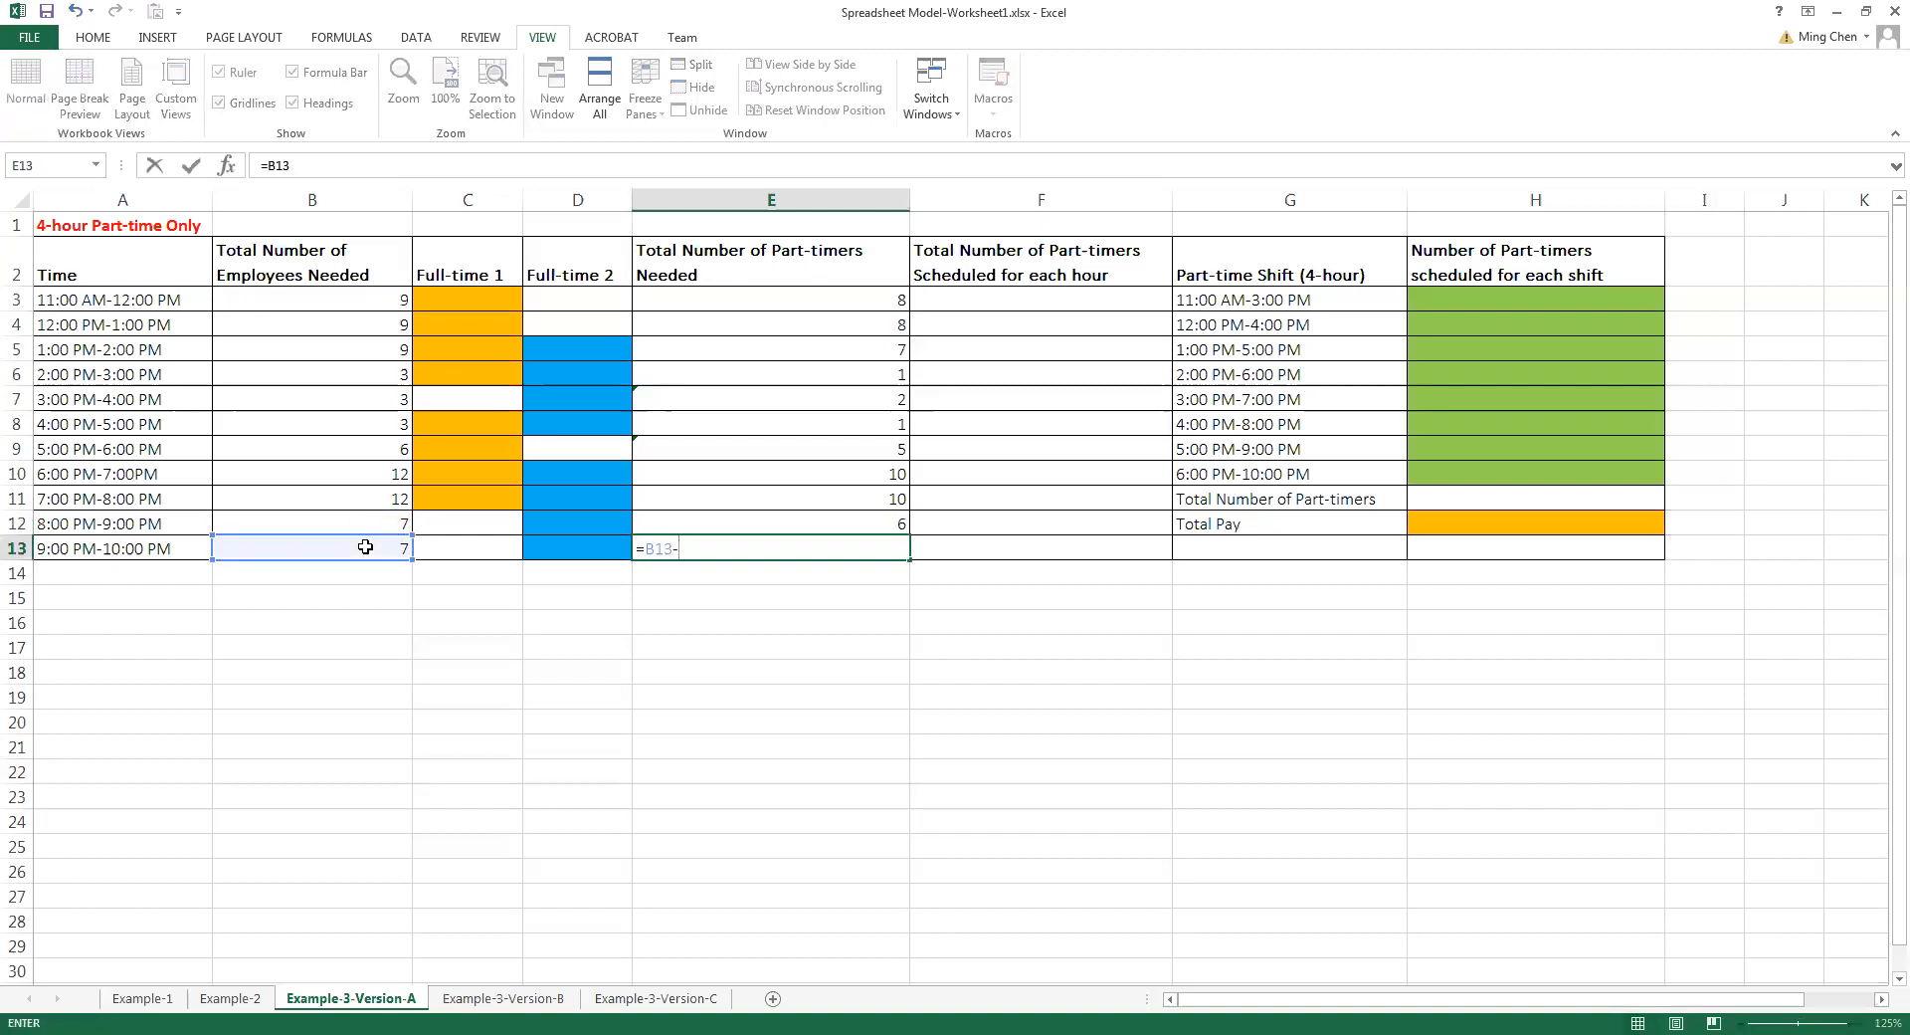
text(1)
key(Return)
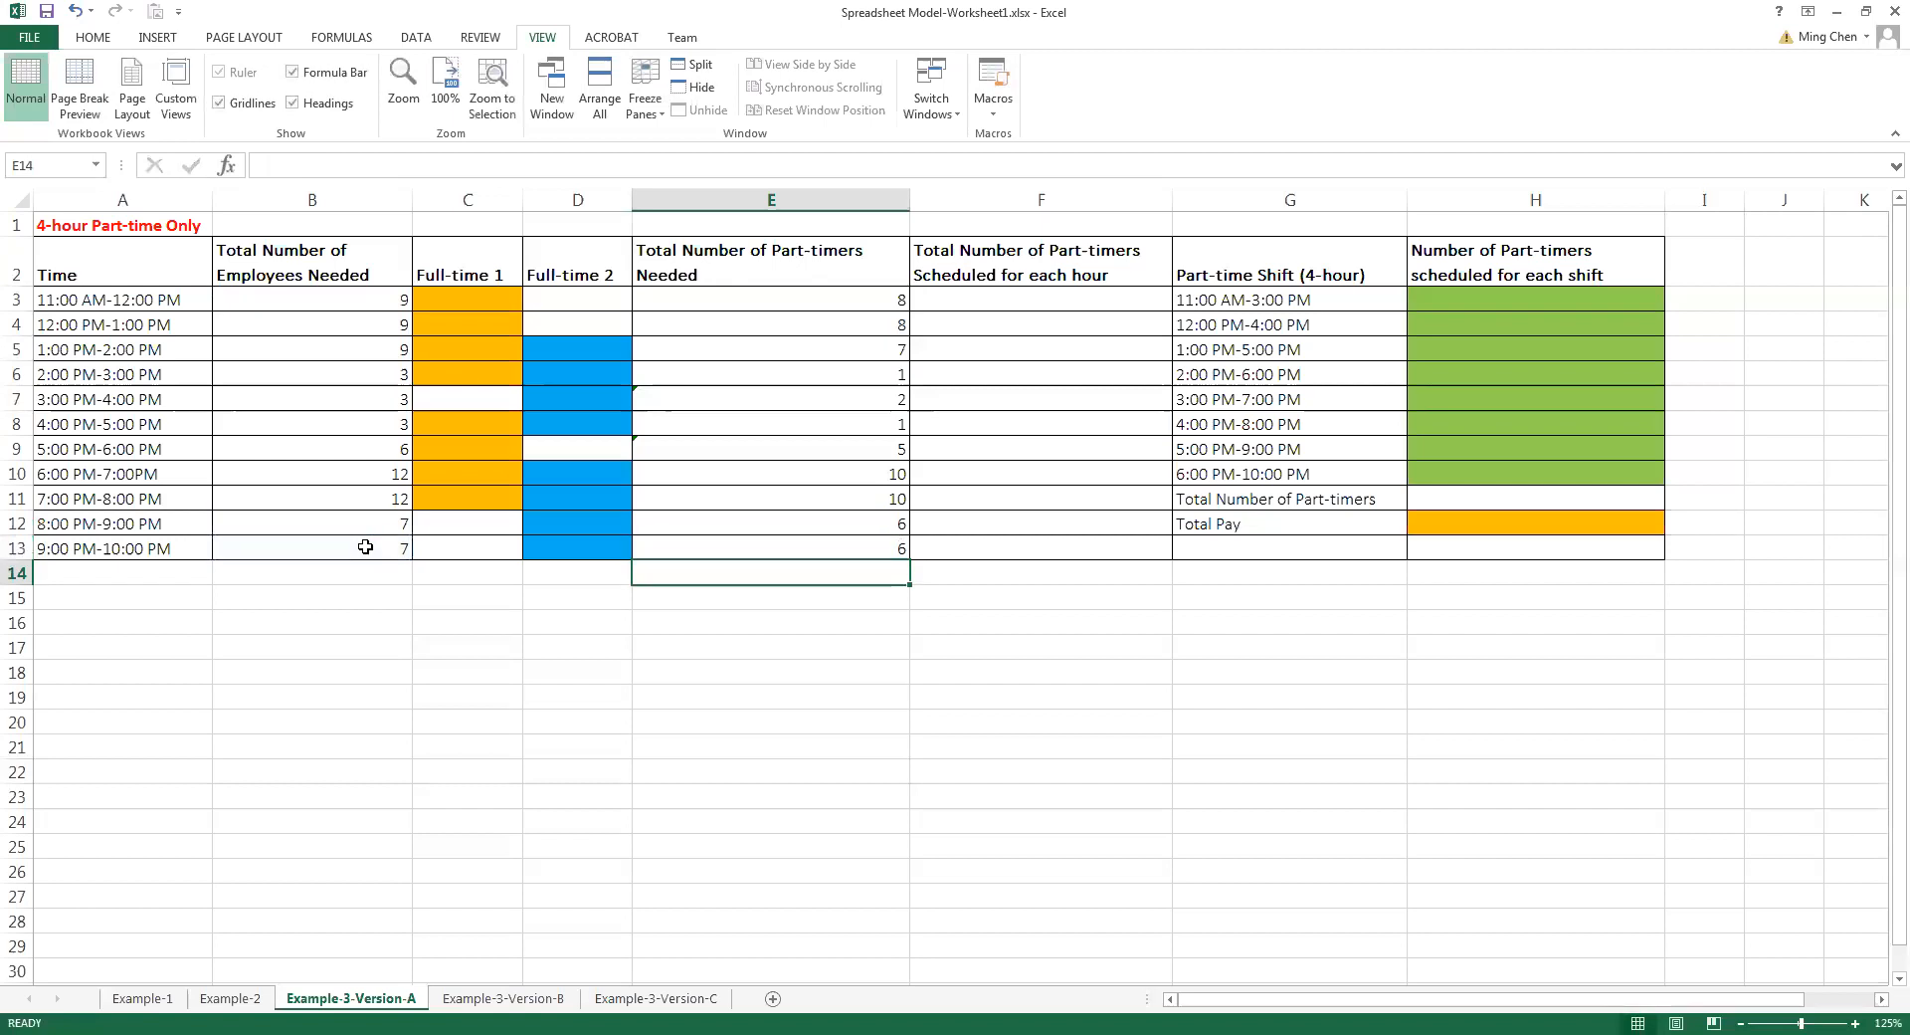
Review the formulas in the Total Number of Part-timers Needed column, cell by cell
key(Up)
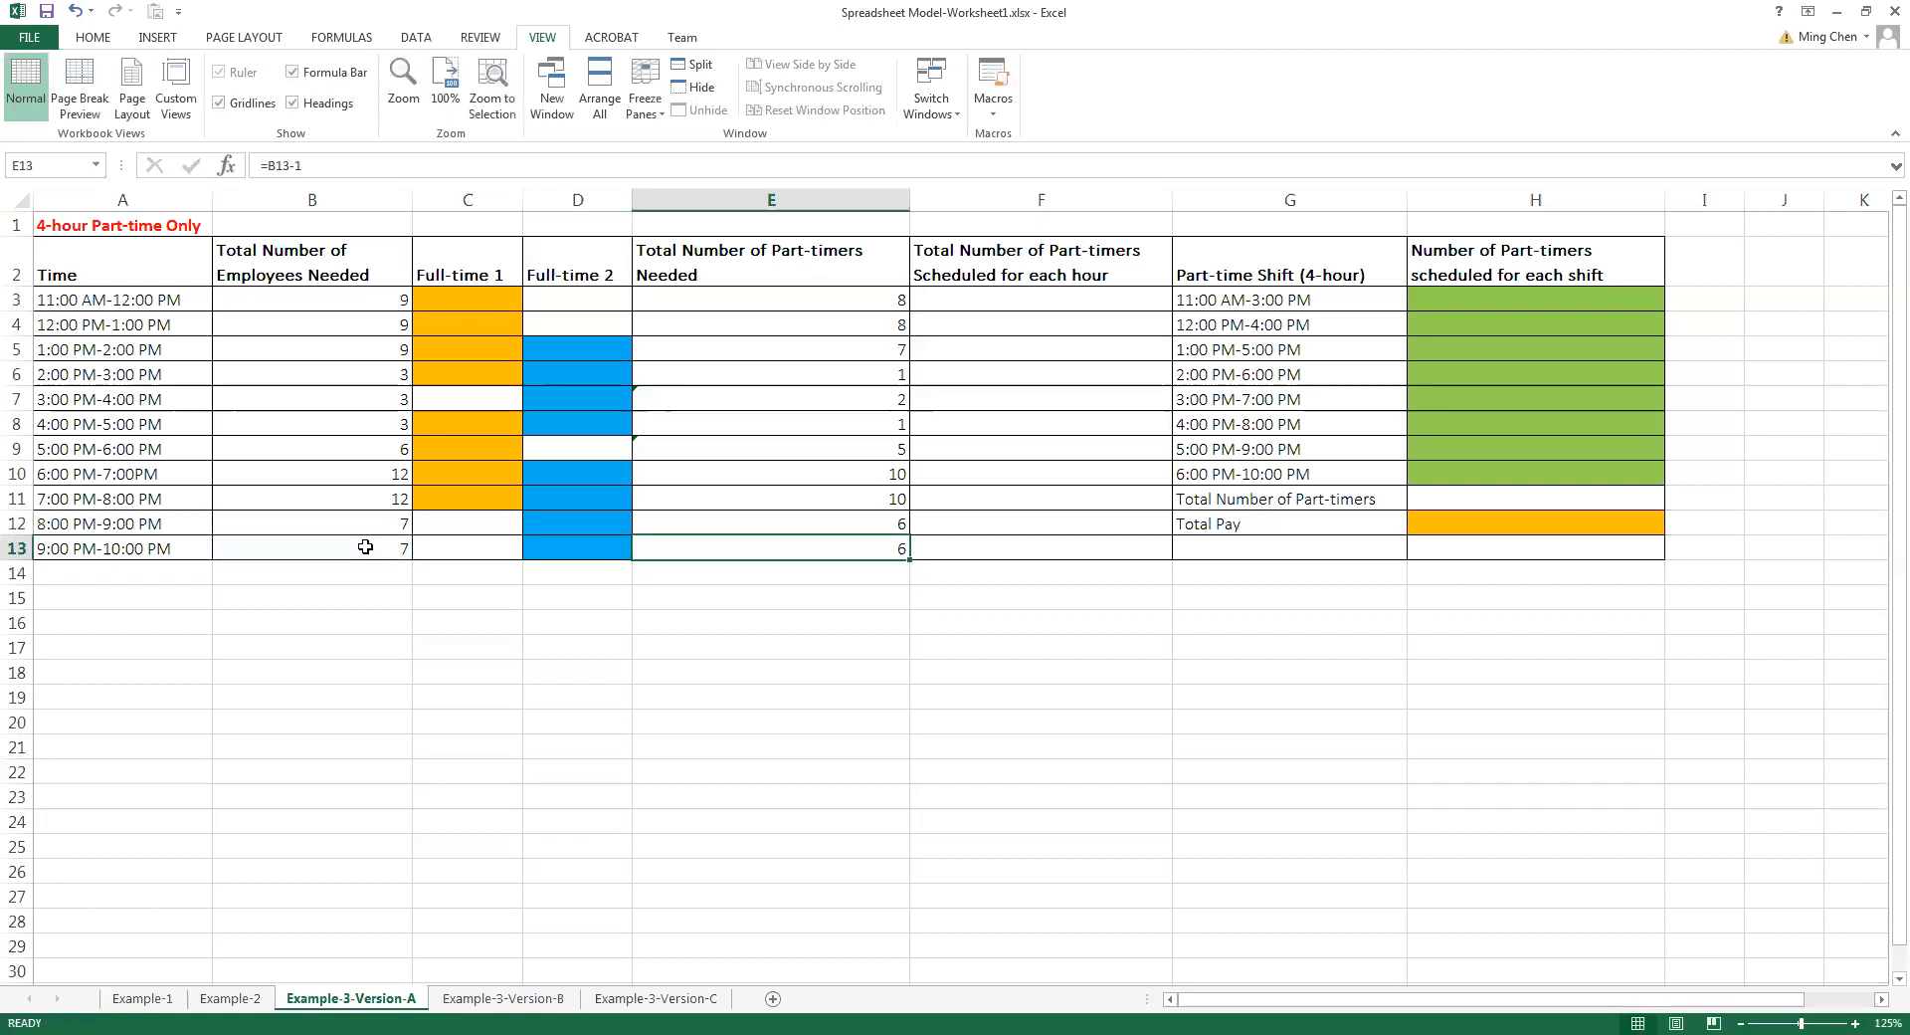
key(Up)
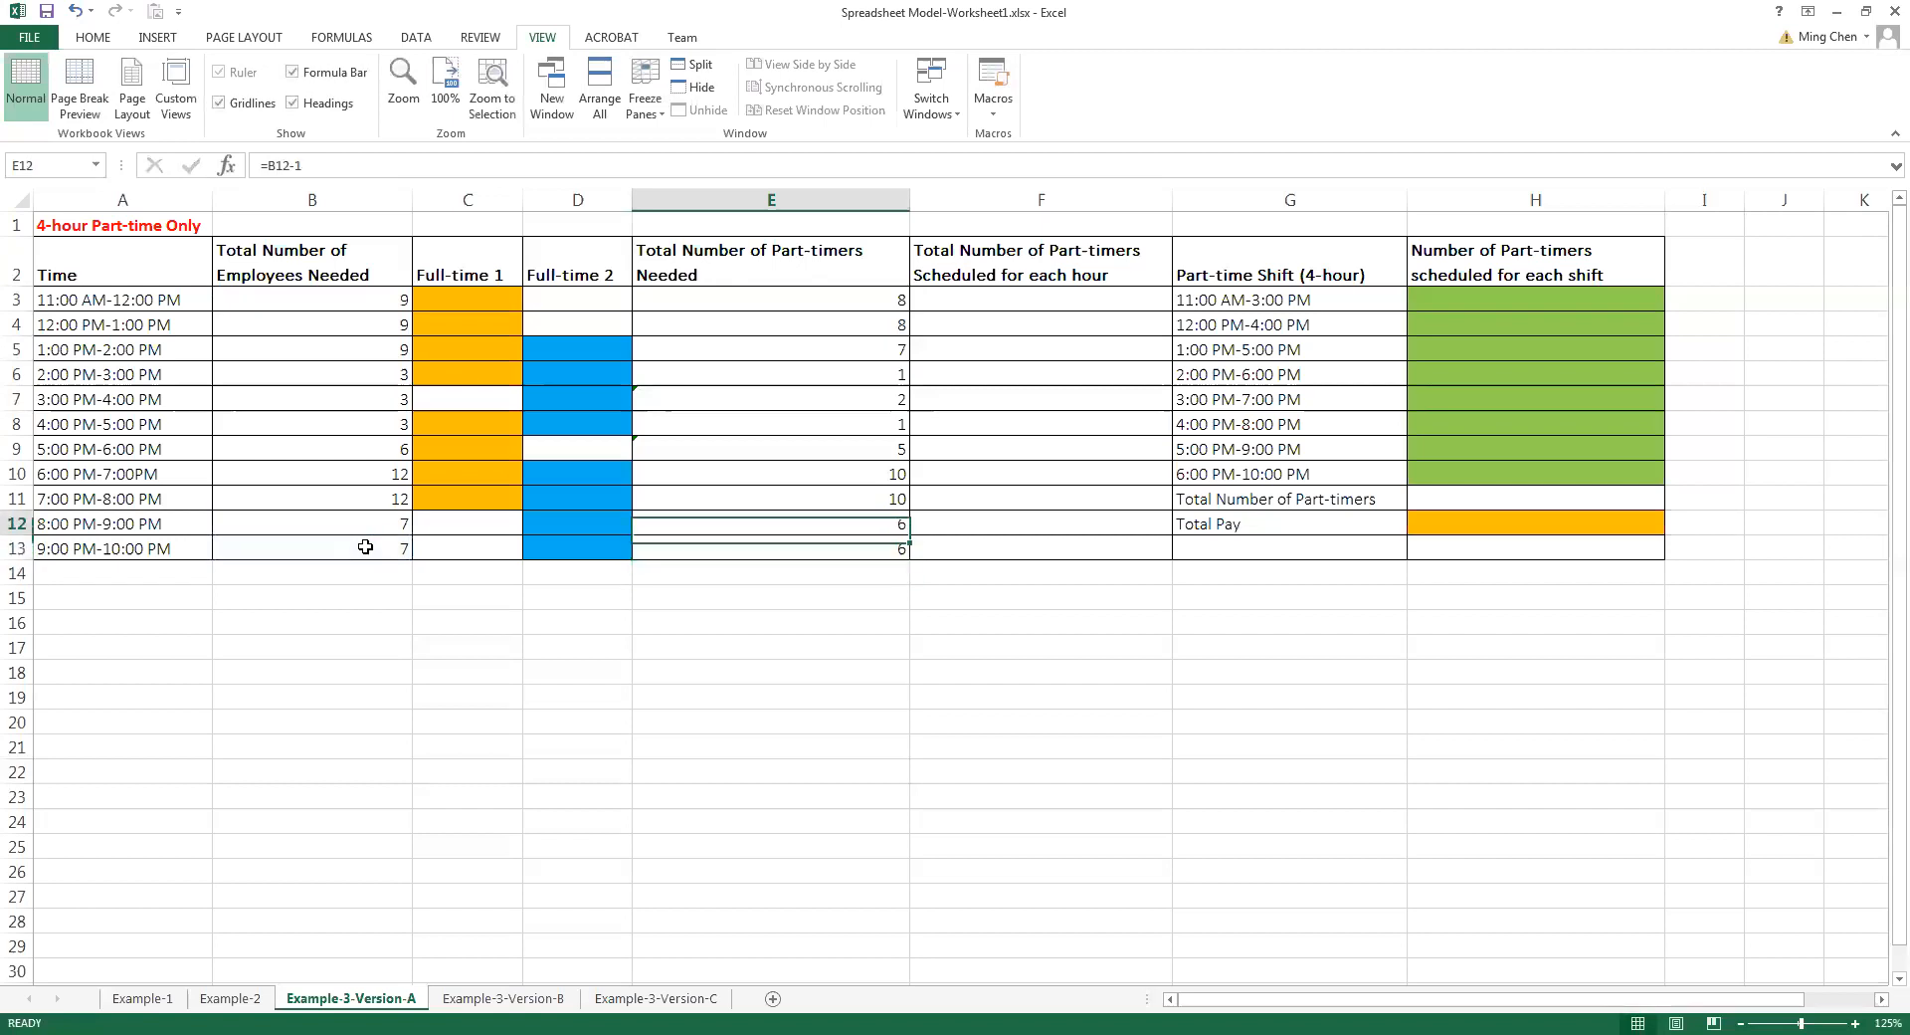
key(Up)
key(Up)
key(Up)
key(Up)
key(Up)
key(Up)
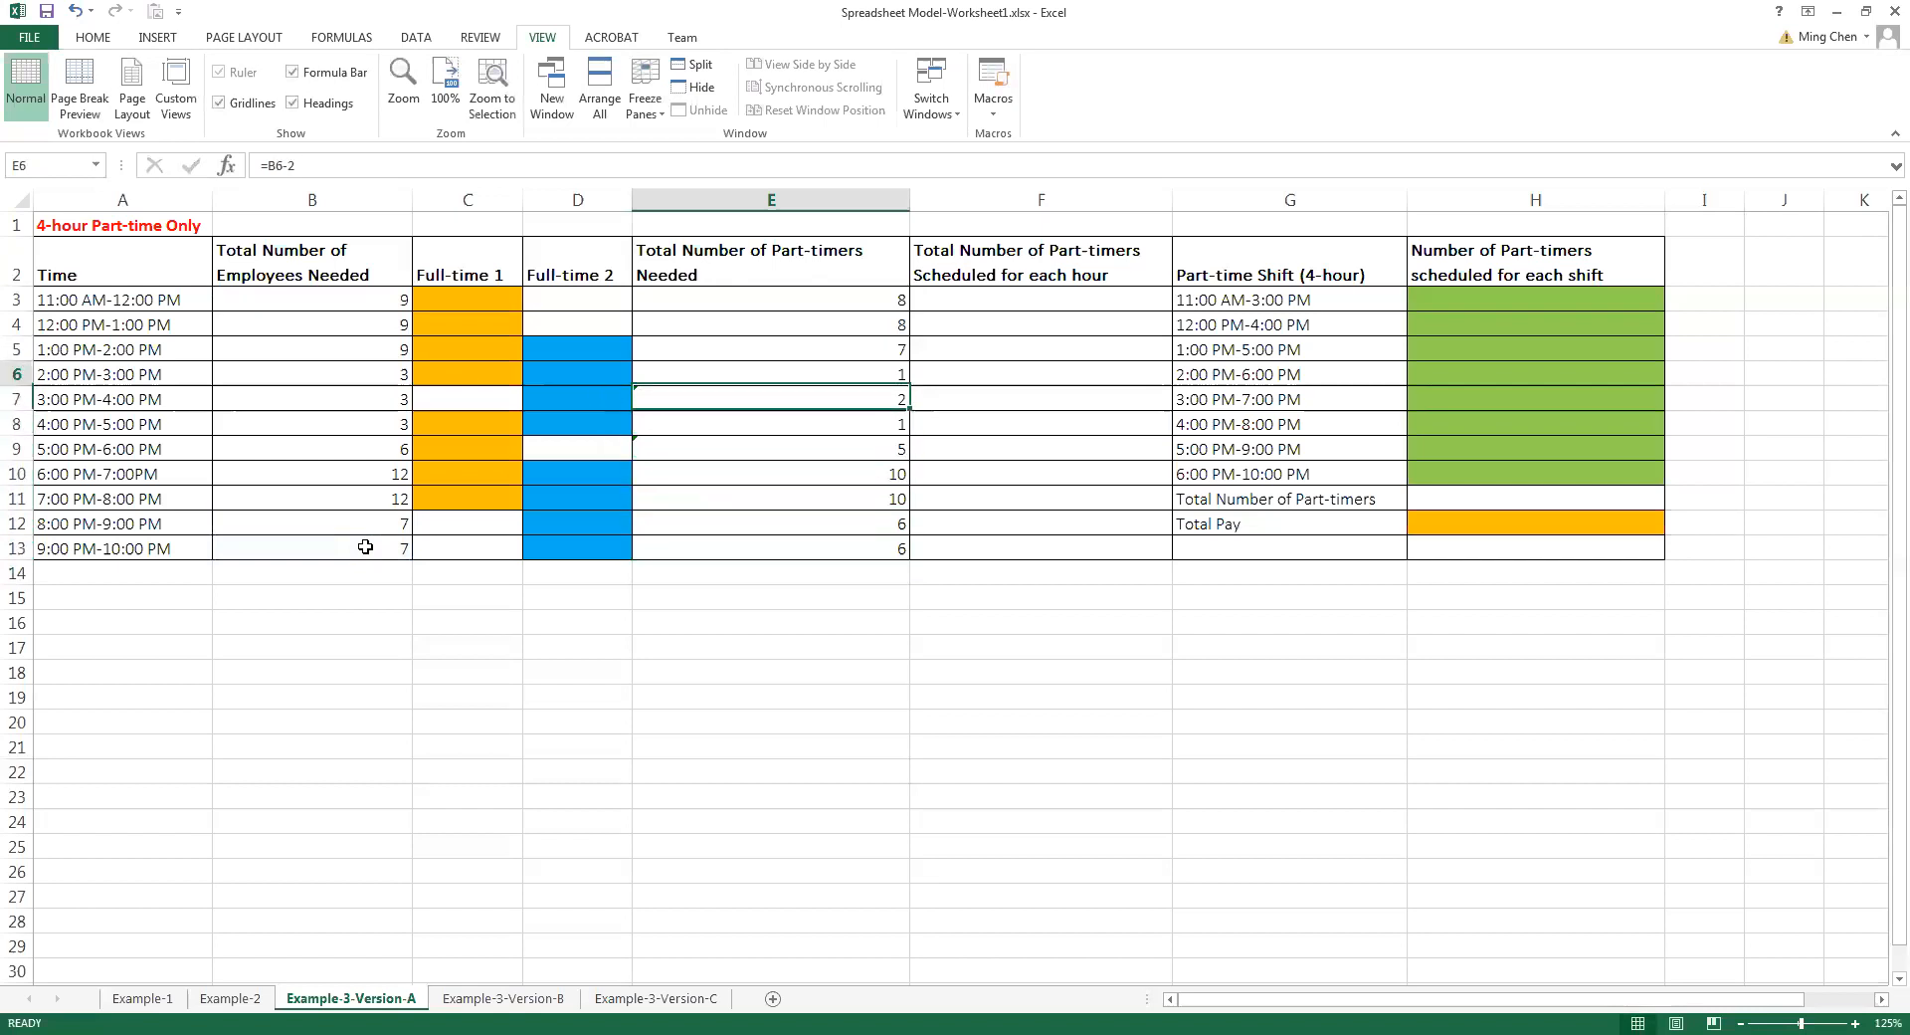
key(Up)
key(Up)
key(Up)
key(Down)
key(Down)
key(Down)
key(Down)
key(Down)
key(Down)
key(Down)
key(Down)
key(Down)
key(Down)
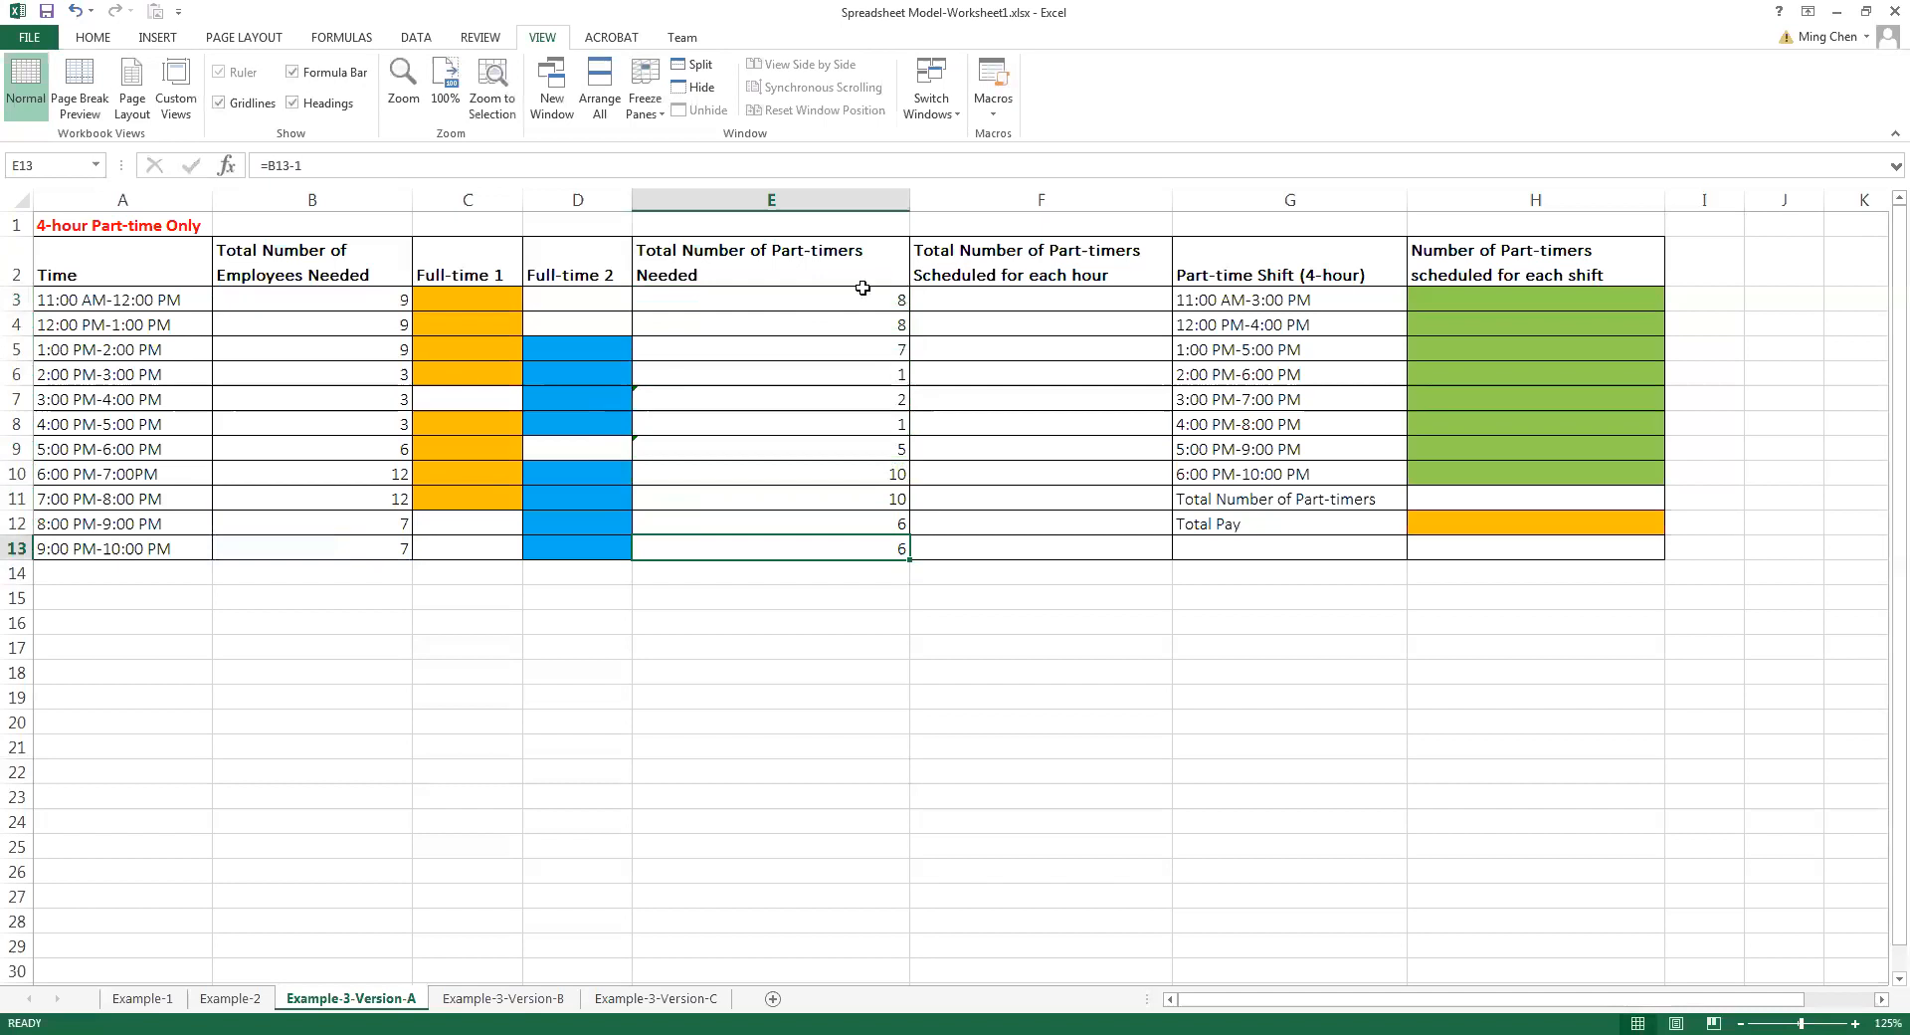
Examine the hourly scheduled column, the 4-hour part-time shifts in G3:G10 and their green scheduling cells H3:H10
click(1034, 307)
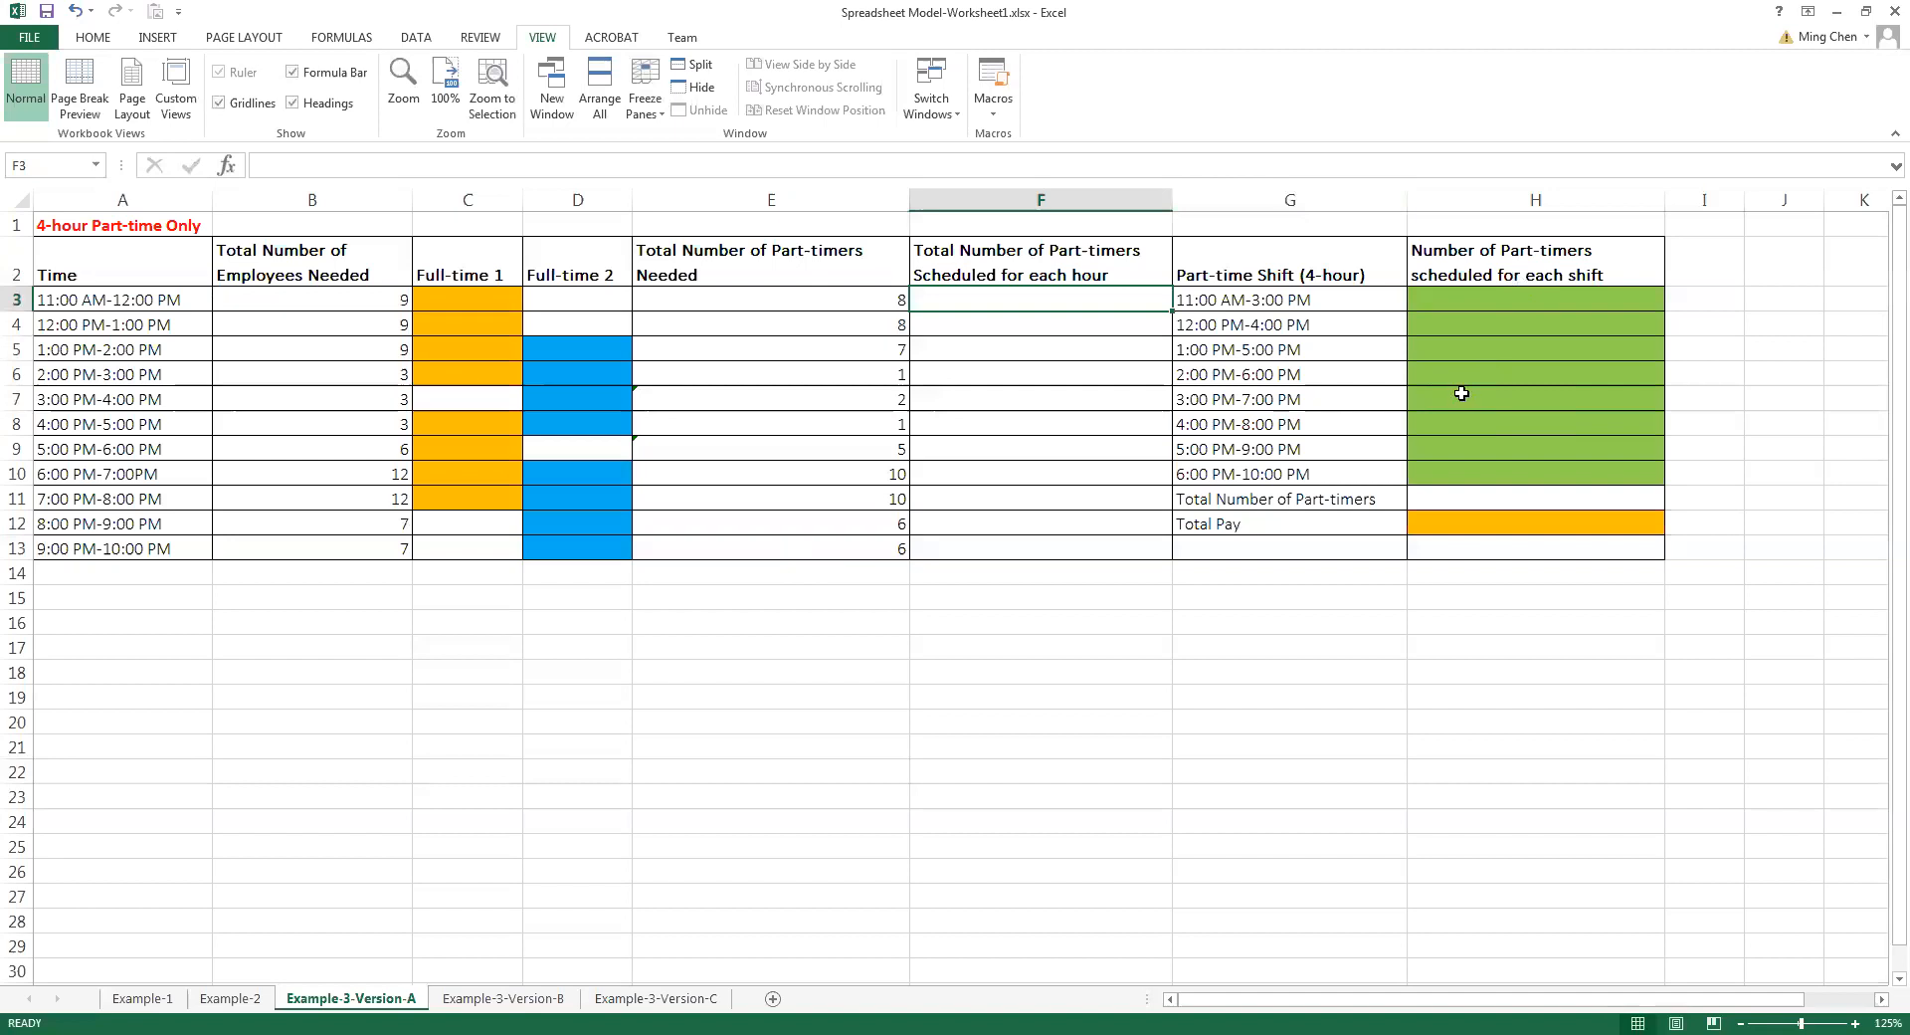
drag(1303, 299, 1482, 473)
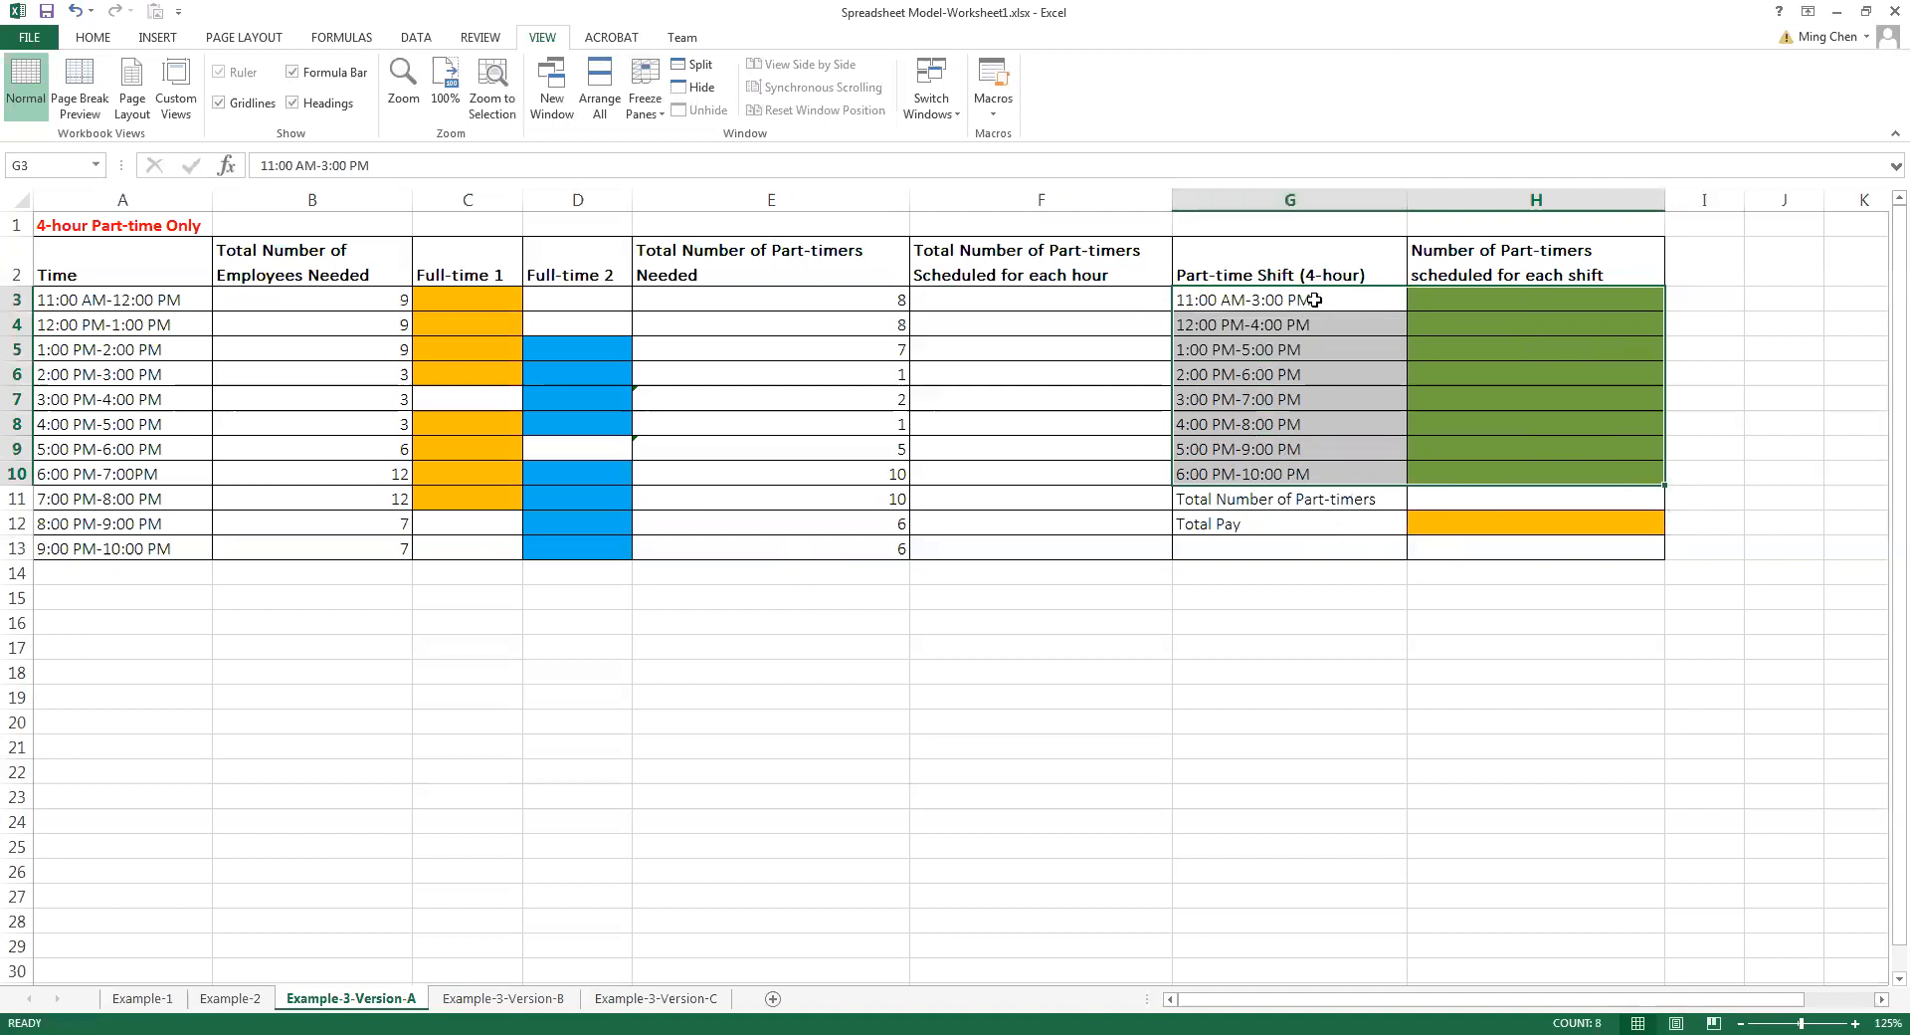
click(1274, 324)
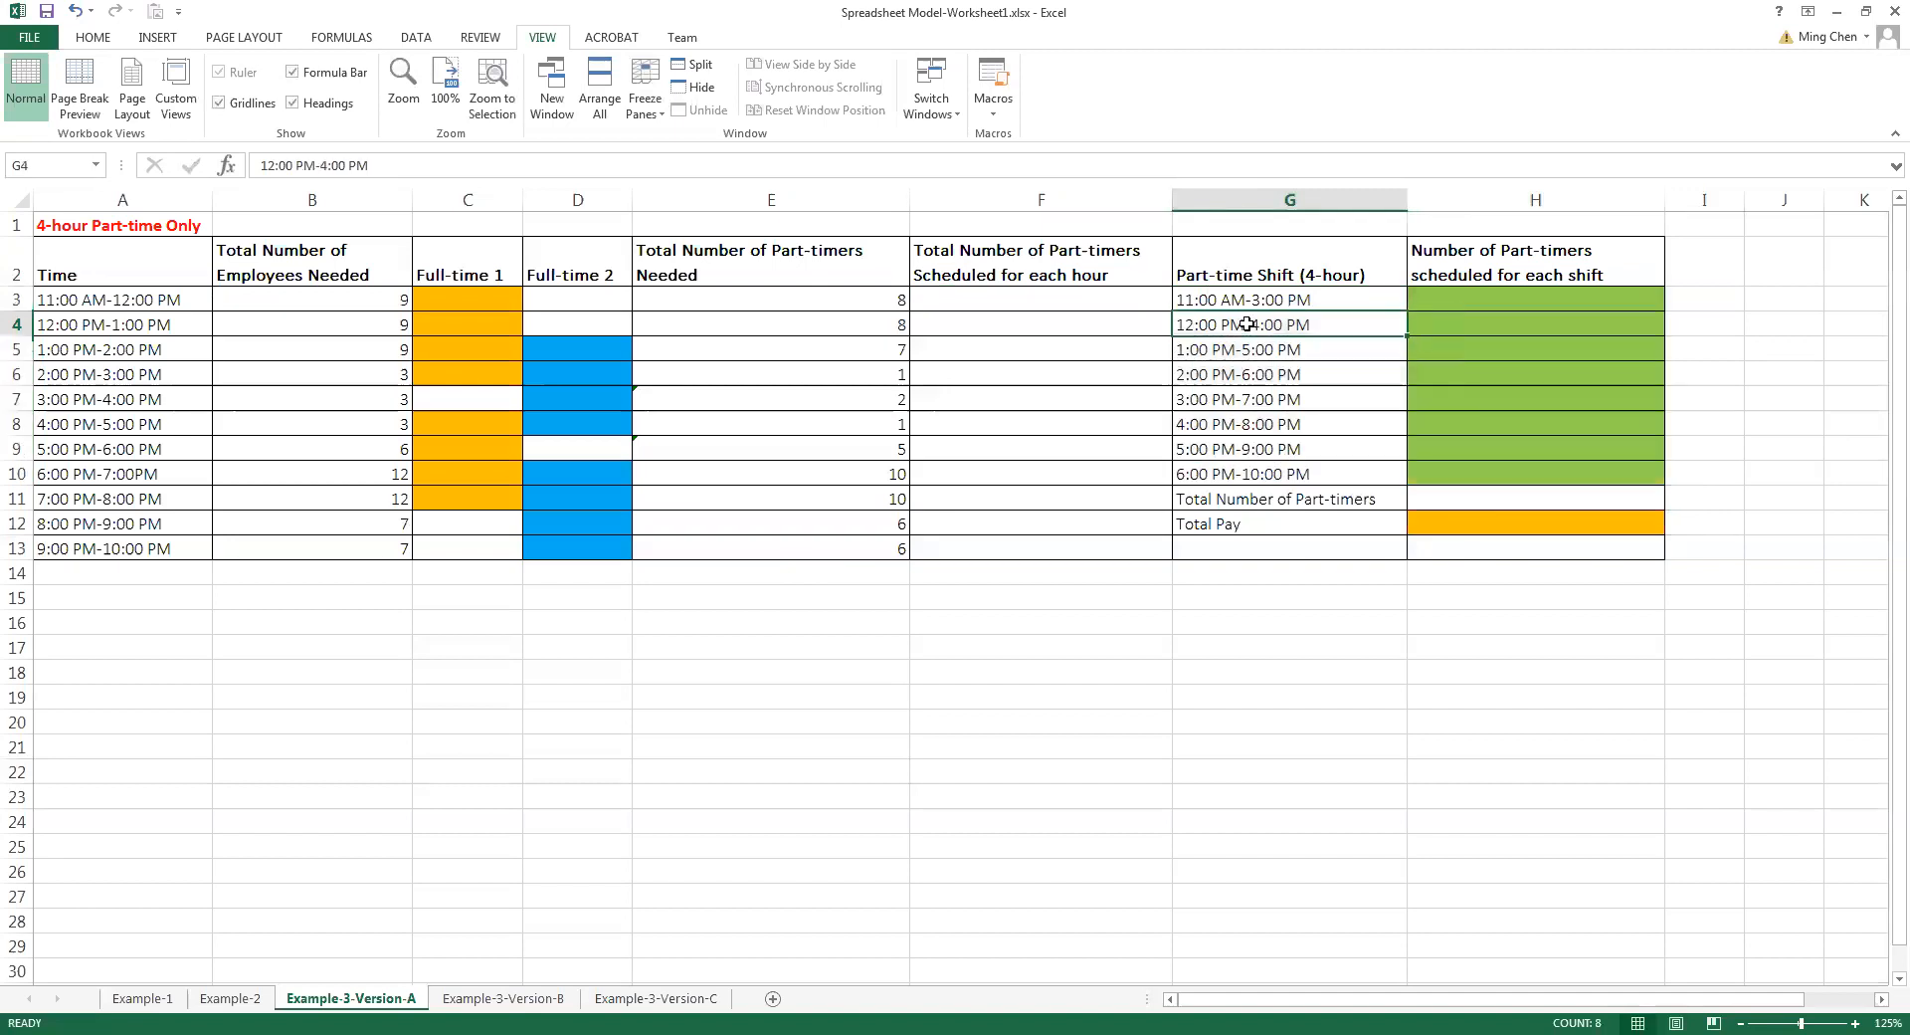
click(1201, 299)
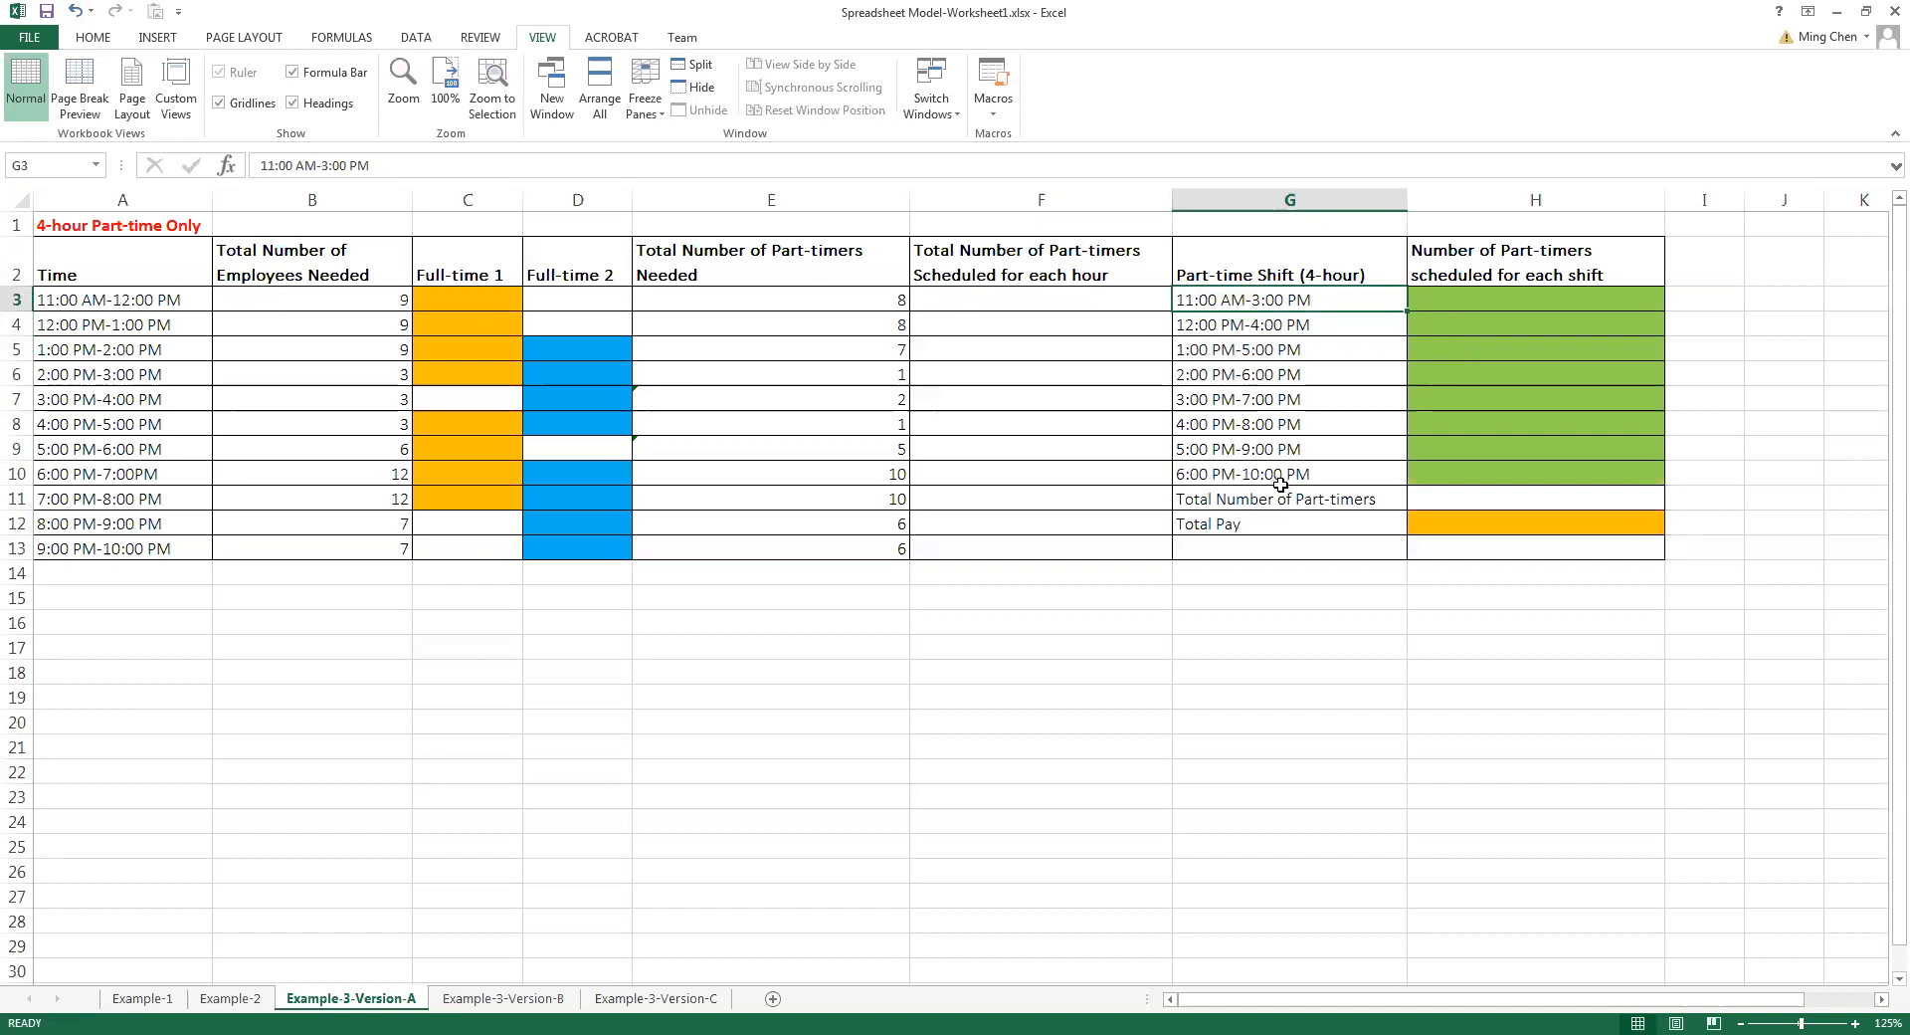
drag(1327, 298, 1334, 474)
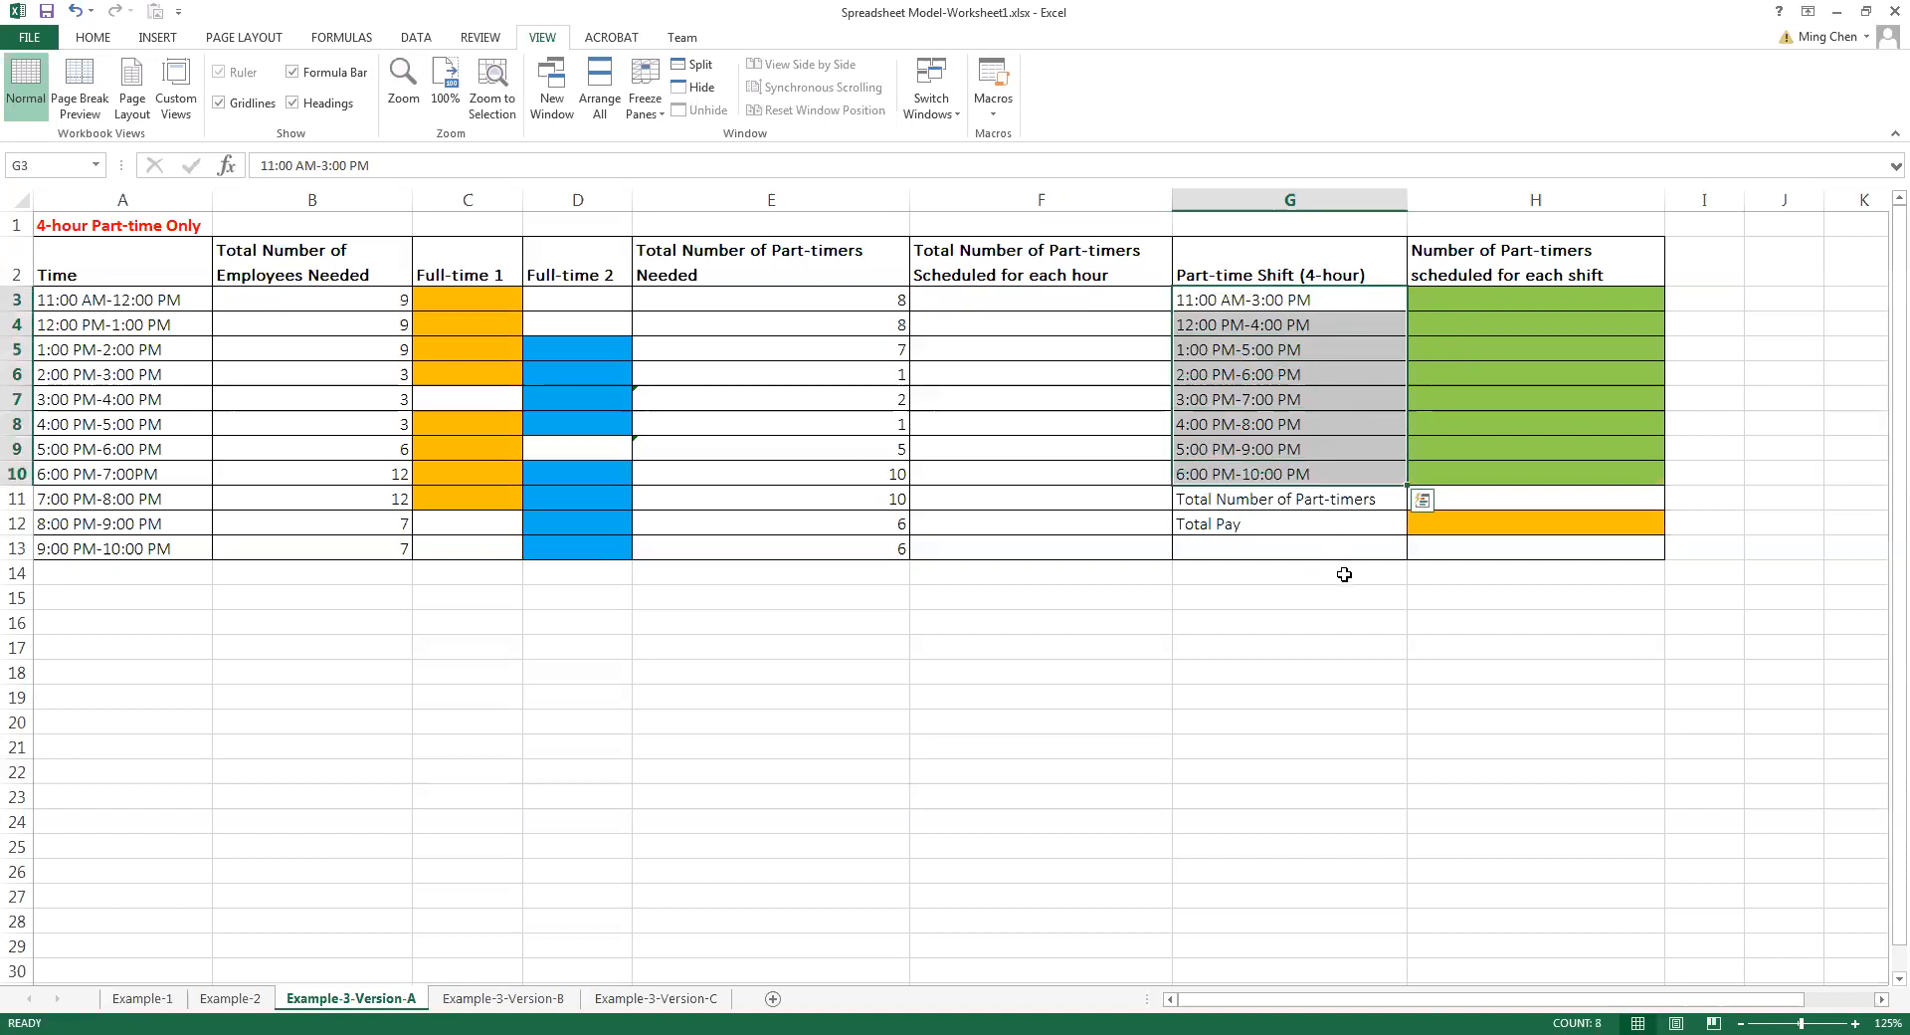
drag(1454, 299, 1450, 466)
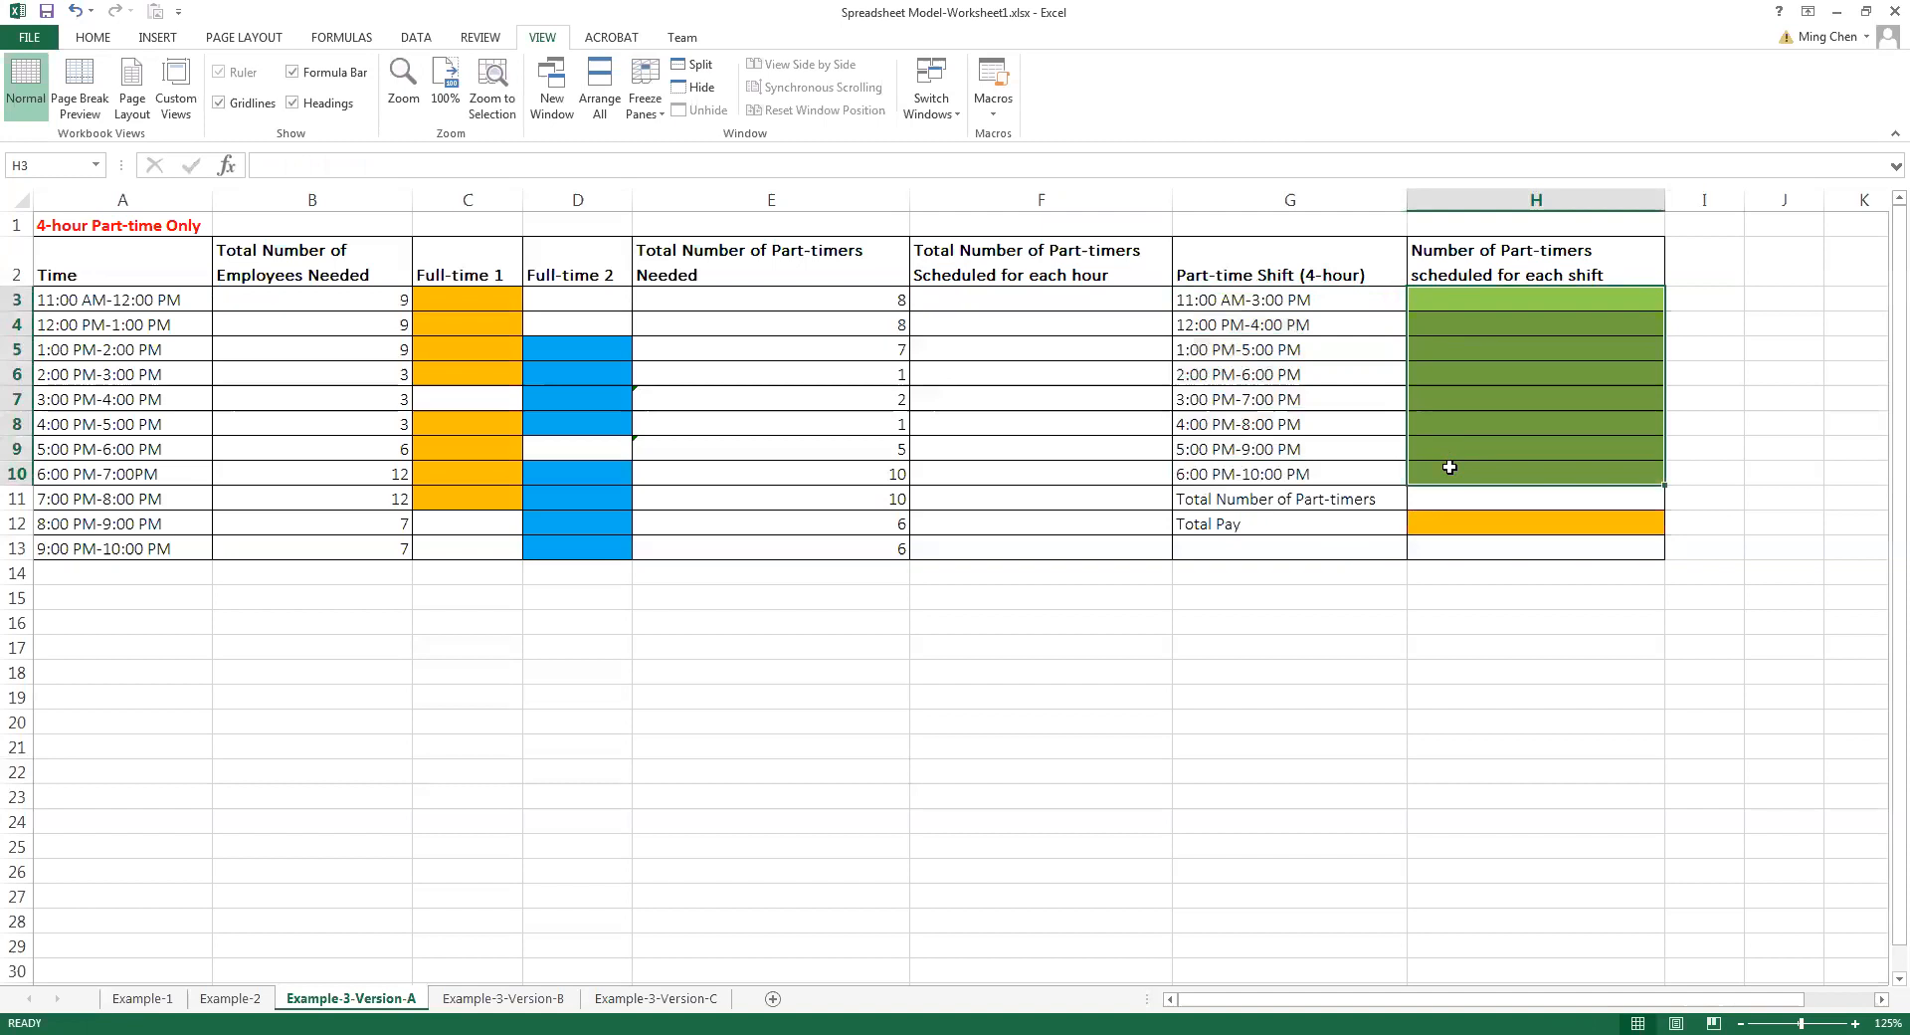
Fill the green scheduling cells H3:H10 with the trial values 1 through 8, one per part-time shift
click(1464, 301)
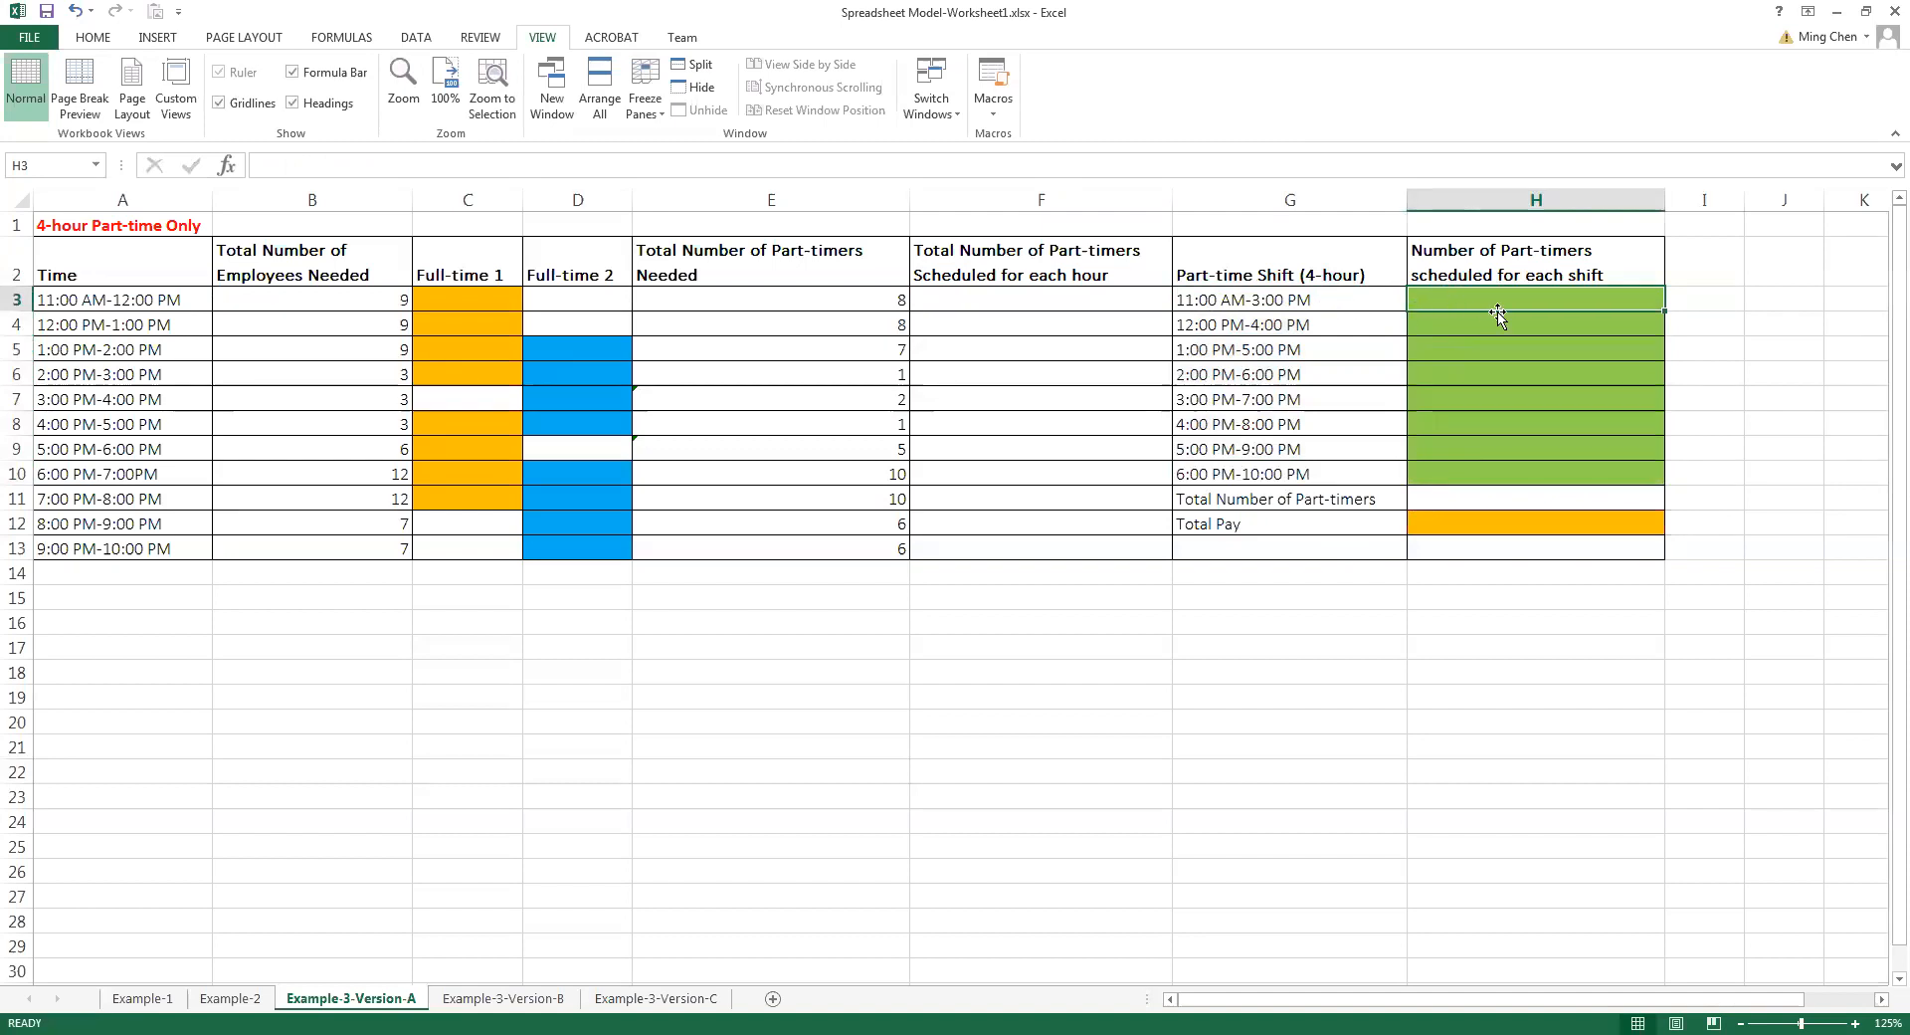
drag(1500, 306, 1485, 467)
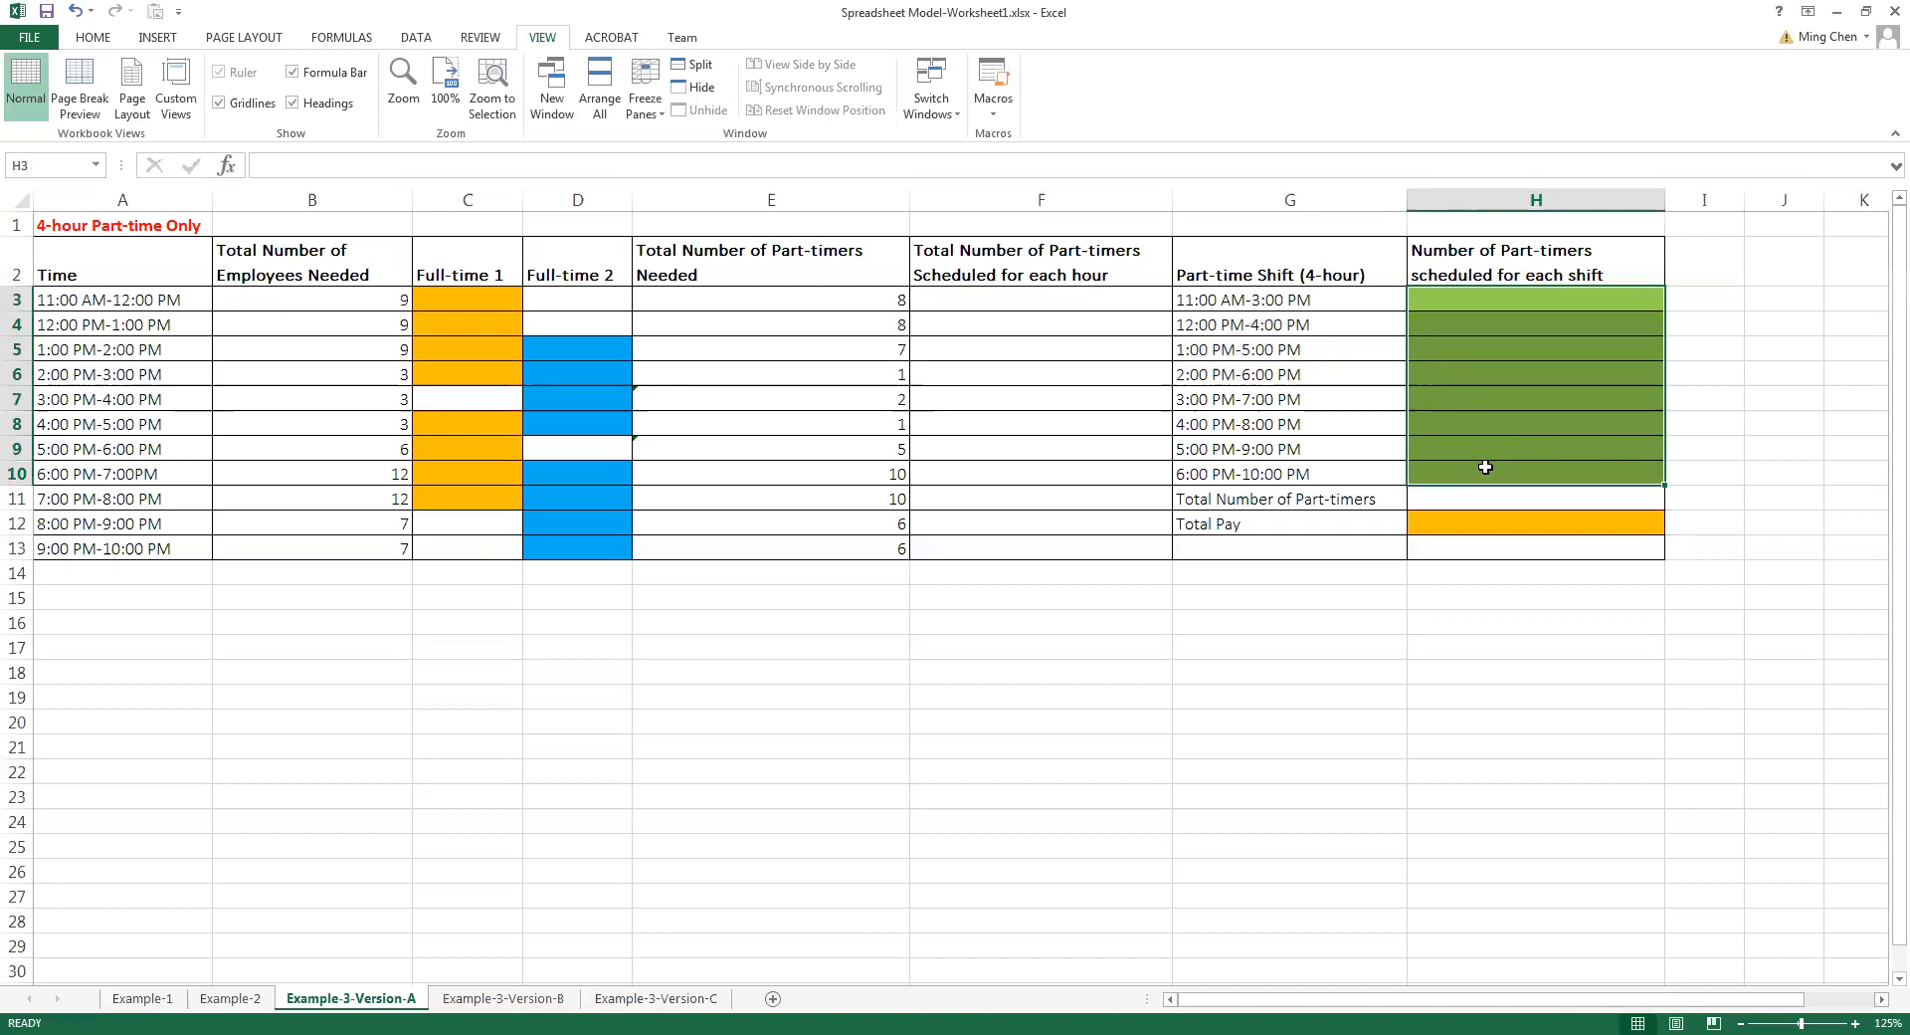
click(1475, 298)
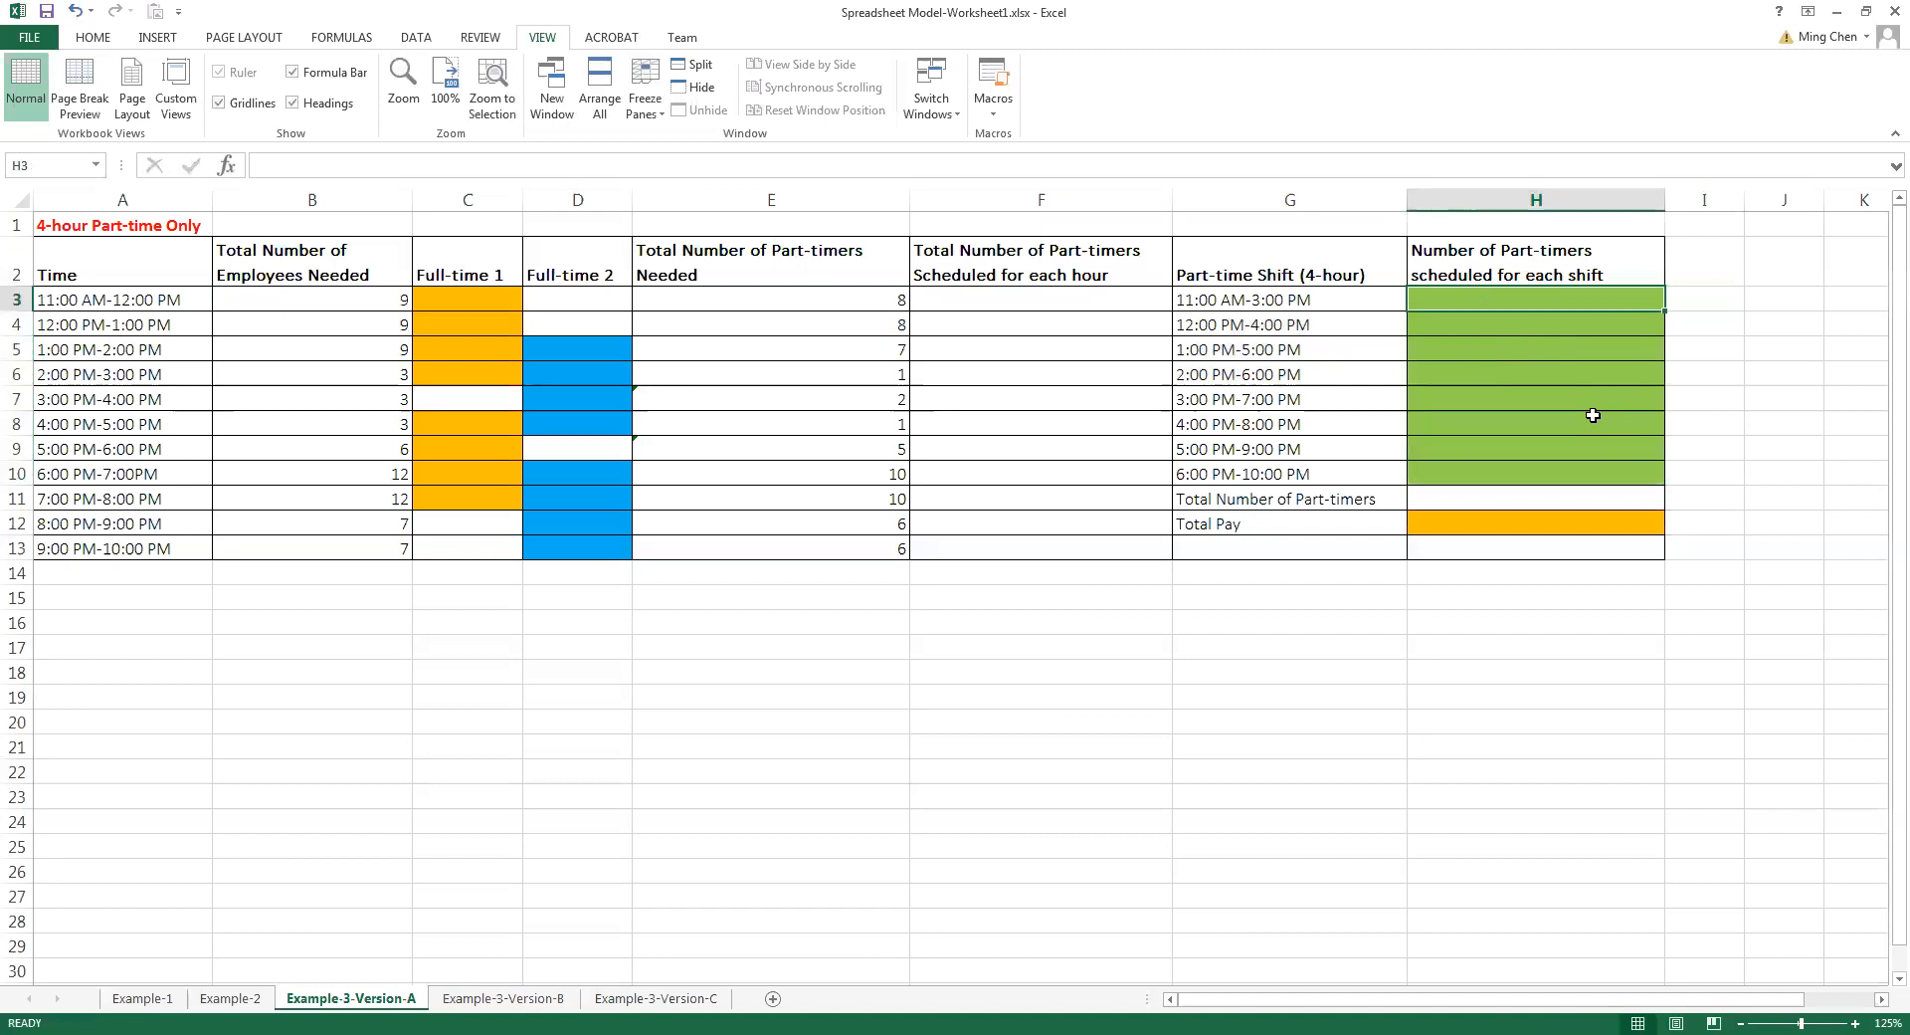
text(1)
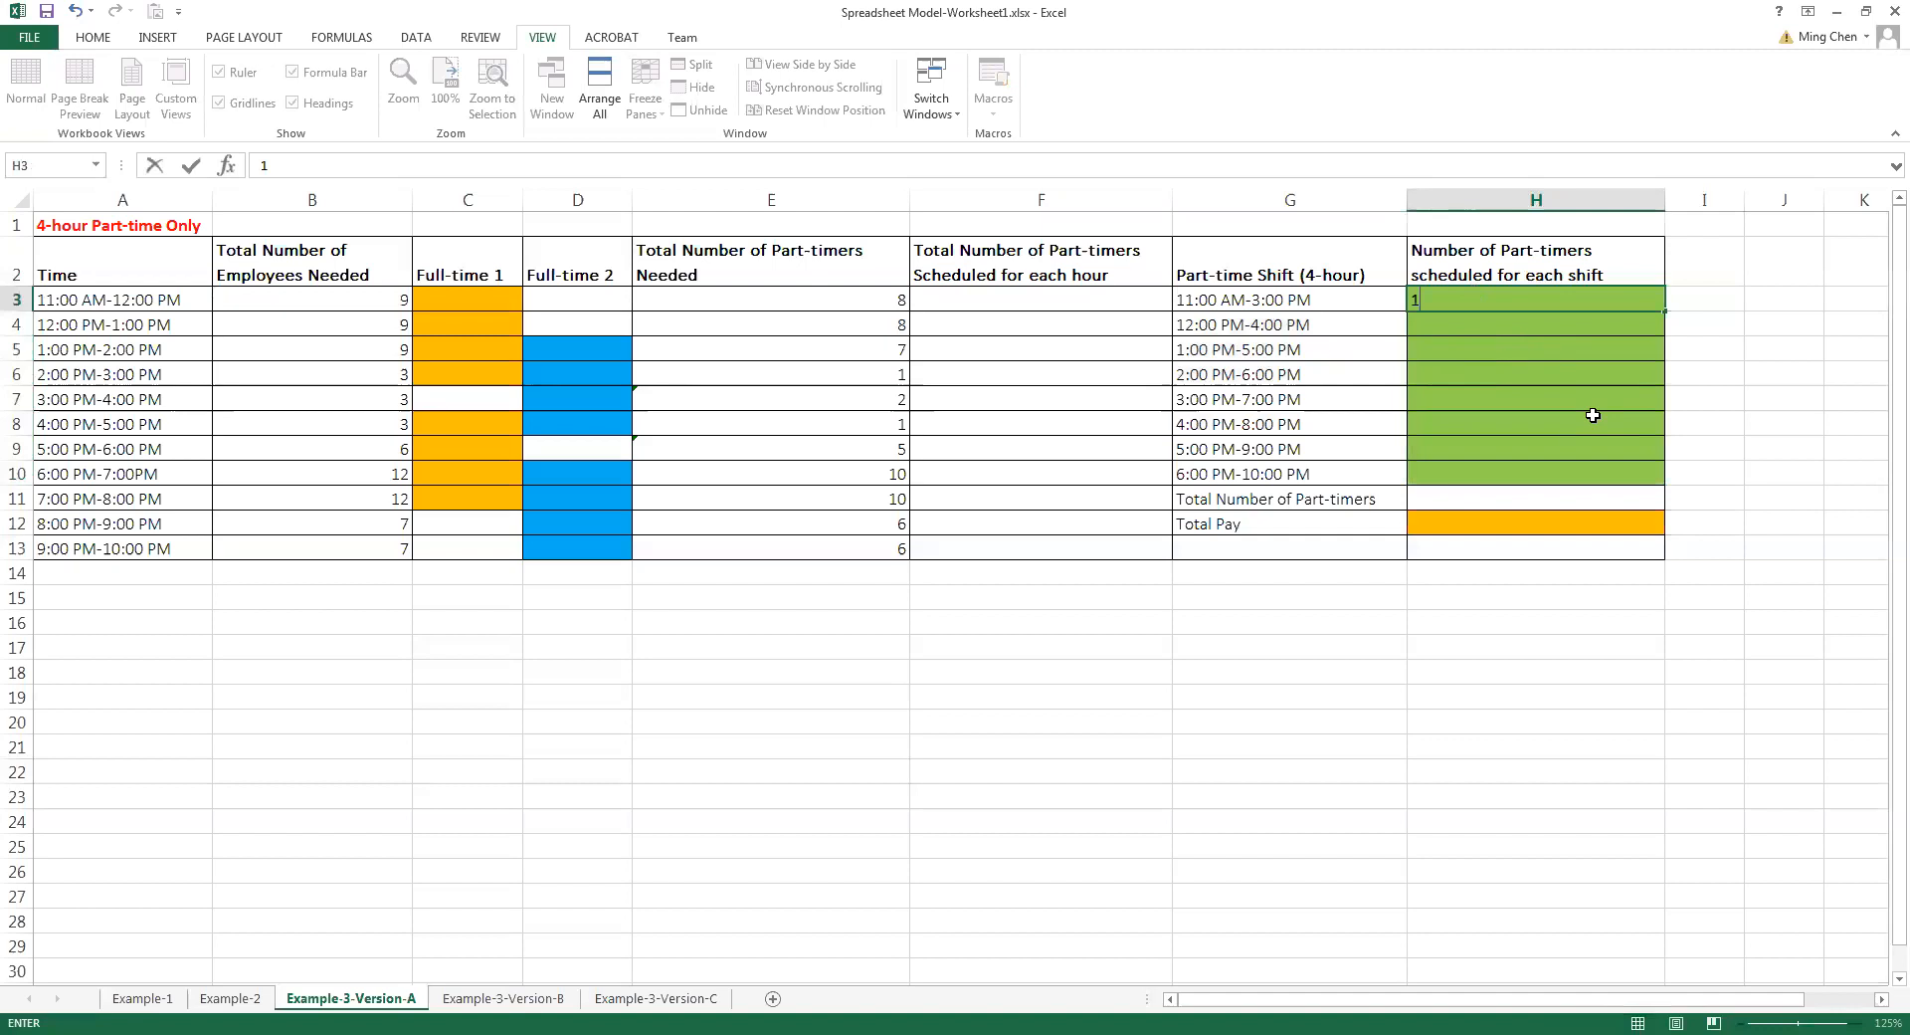
key(Return)
text(2)
key(Return)
text(3)
key(Return)
text(4)
key(Return)
text(5)
key(Return)
text(6)
key(Return)
text(7)
key(Return)
text(8)
click(1593, 415)
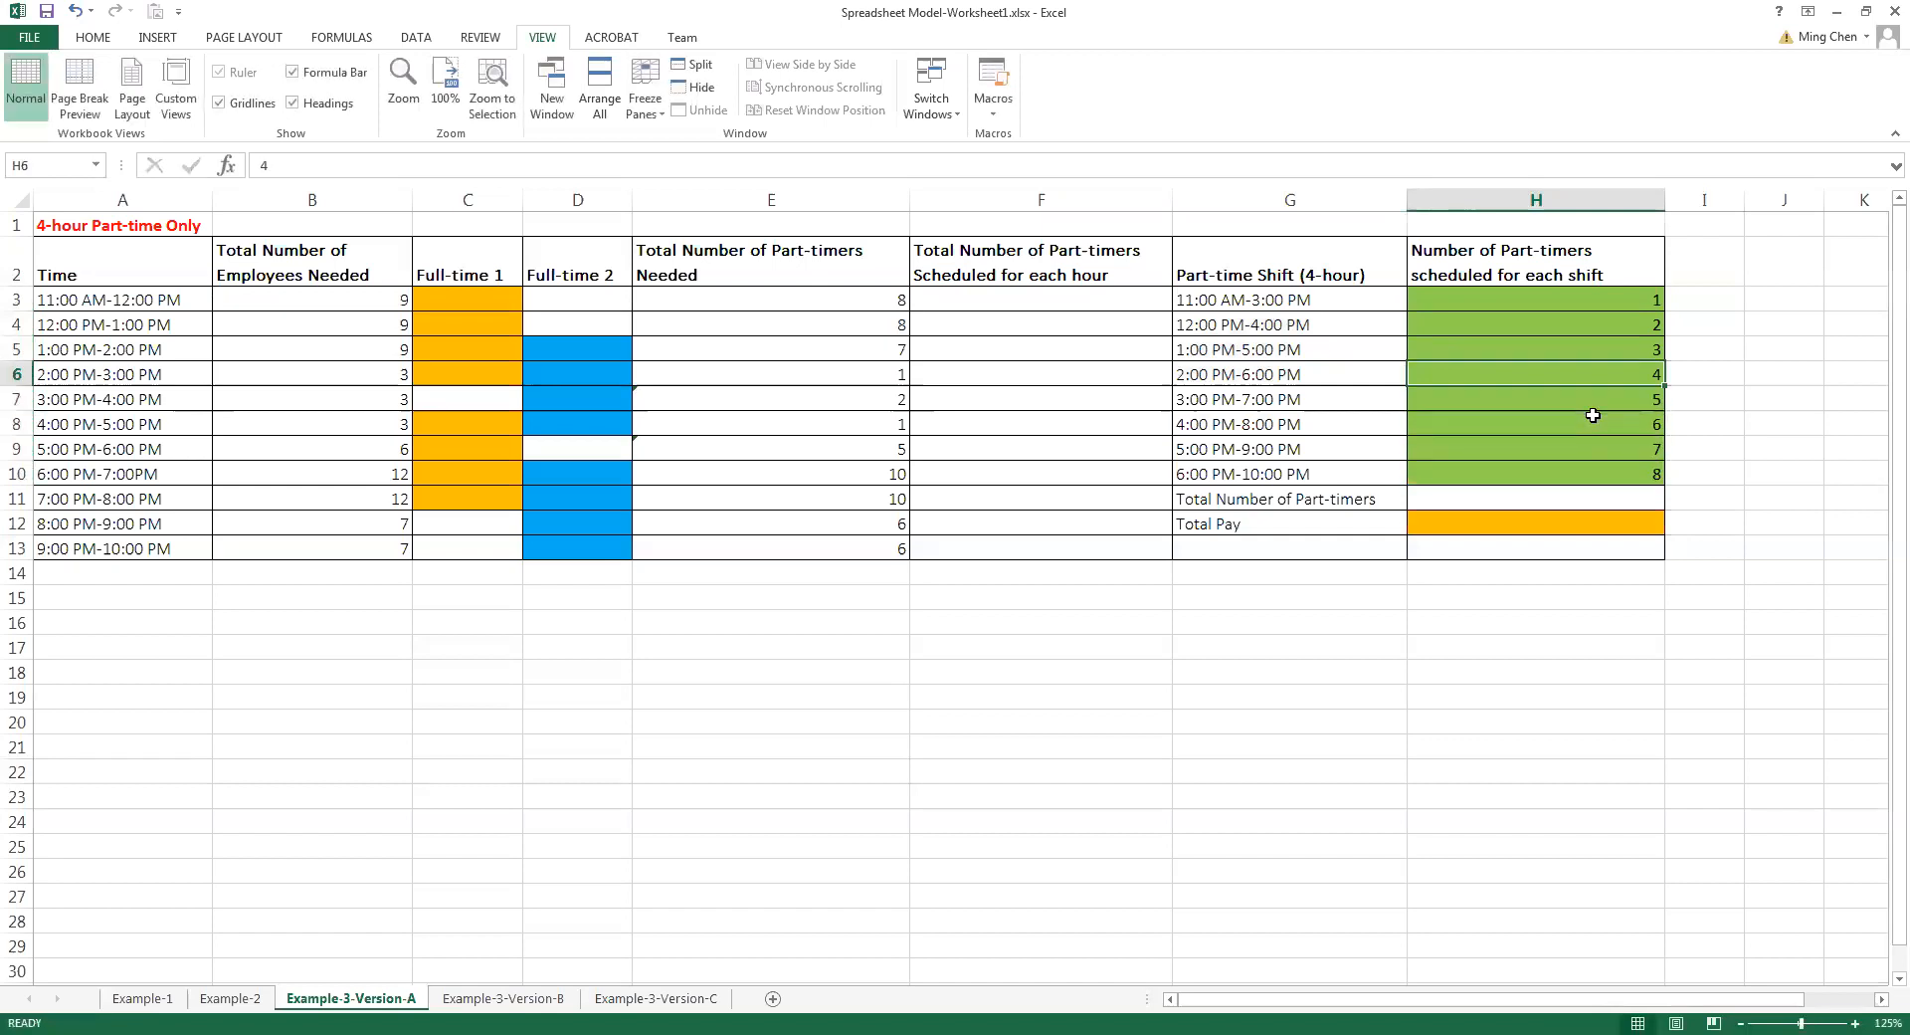
Examine the trial values in H3:H10 alongside the 4-hour shifts in G3:G10 and the empty hourly scheduled column
drag(1612, 300, 1593, 469)
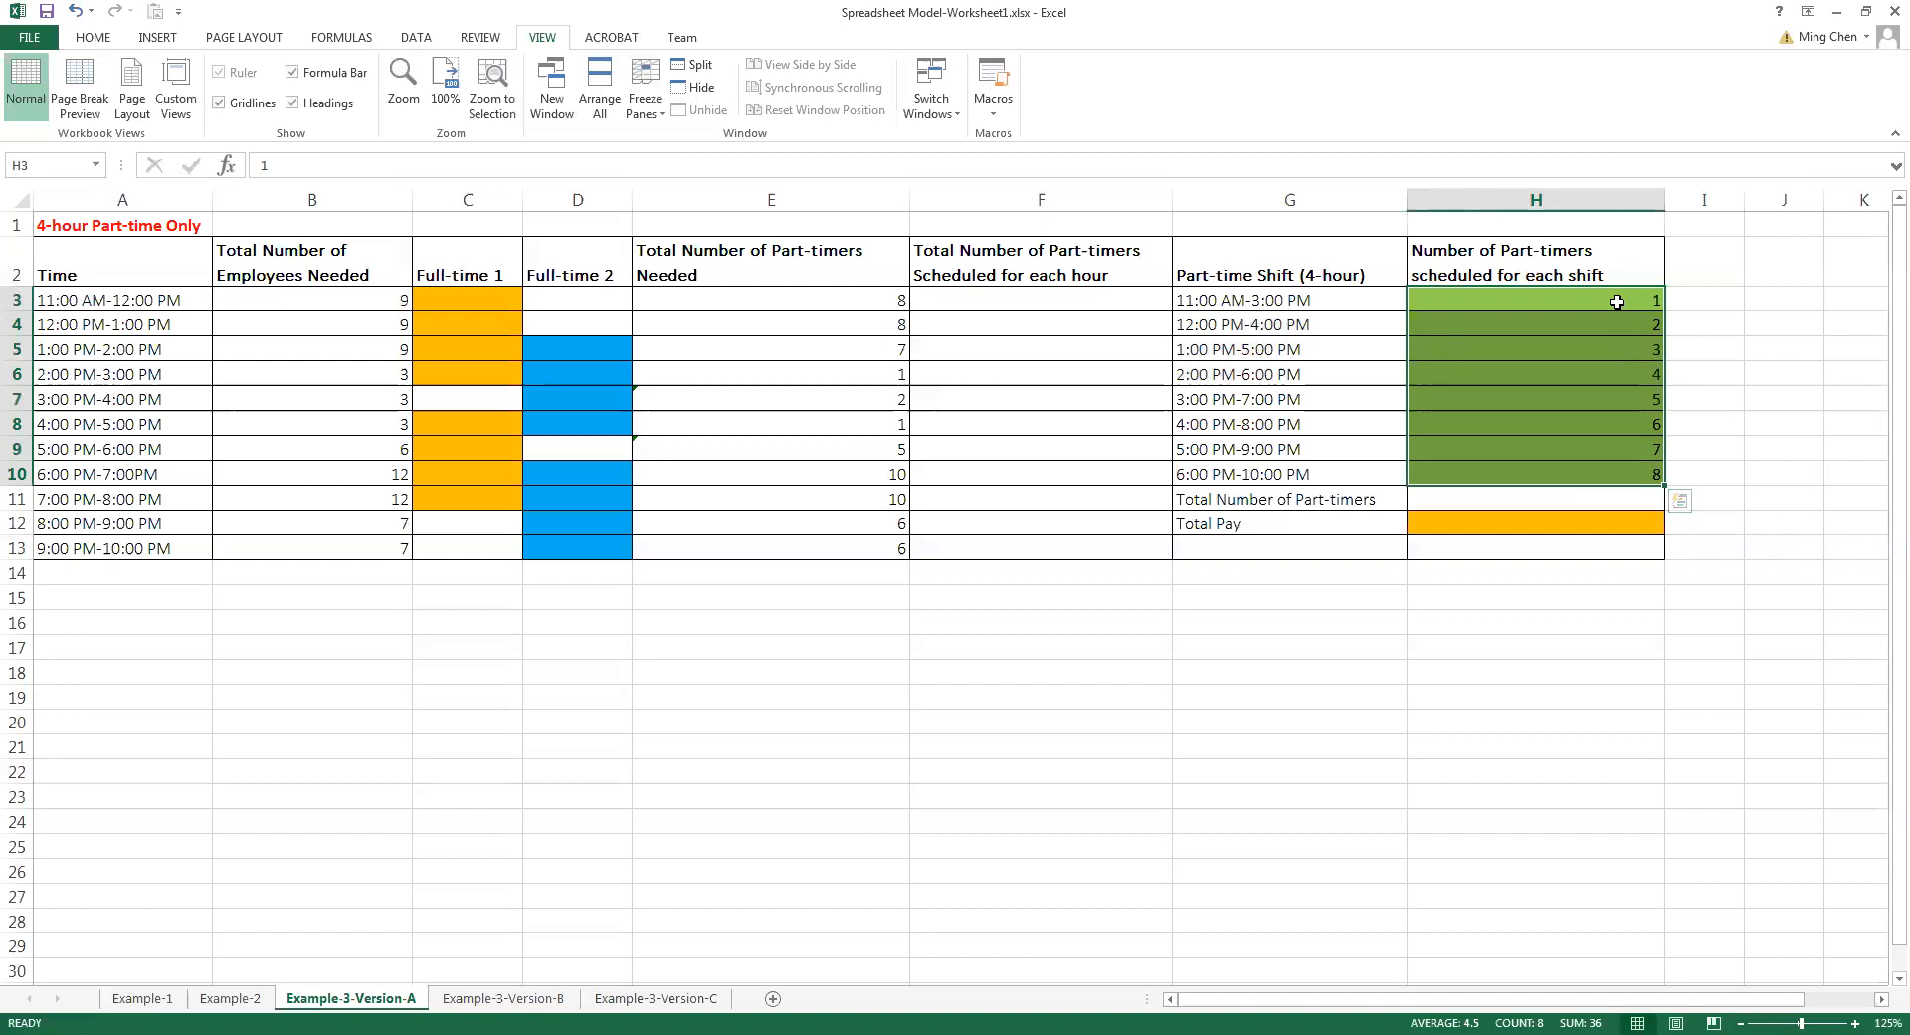
drag(1617, 302, 1601, 478)
drag(1332, 300, 1316, 460)
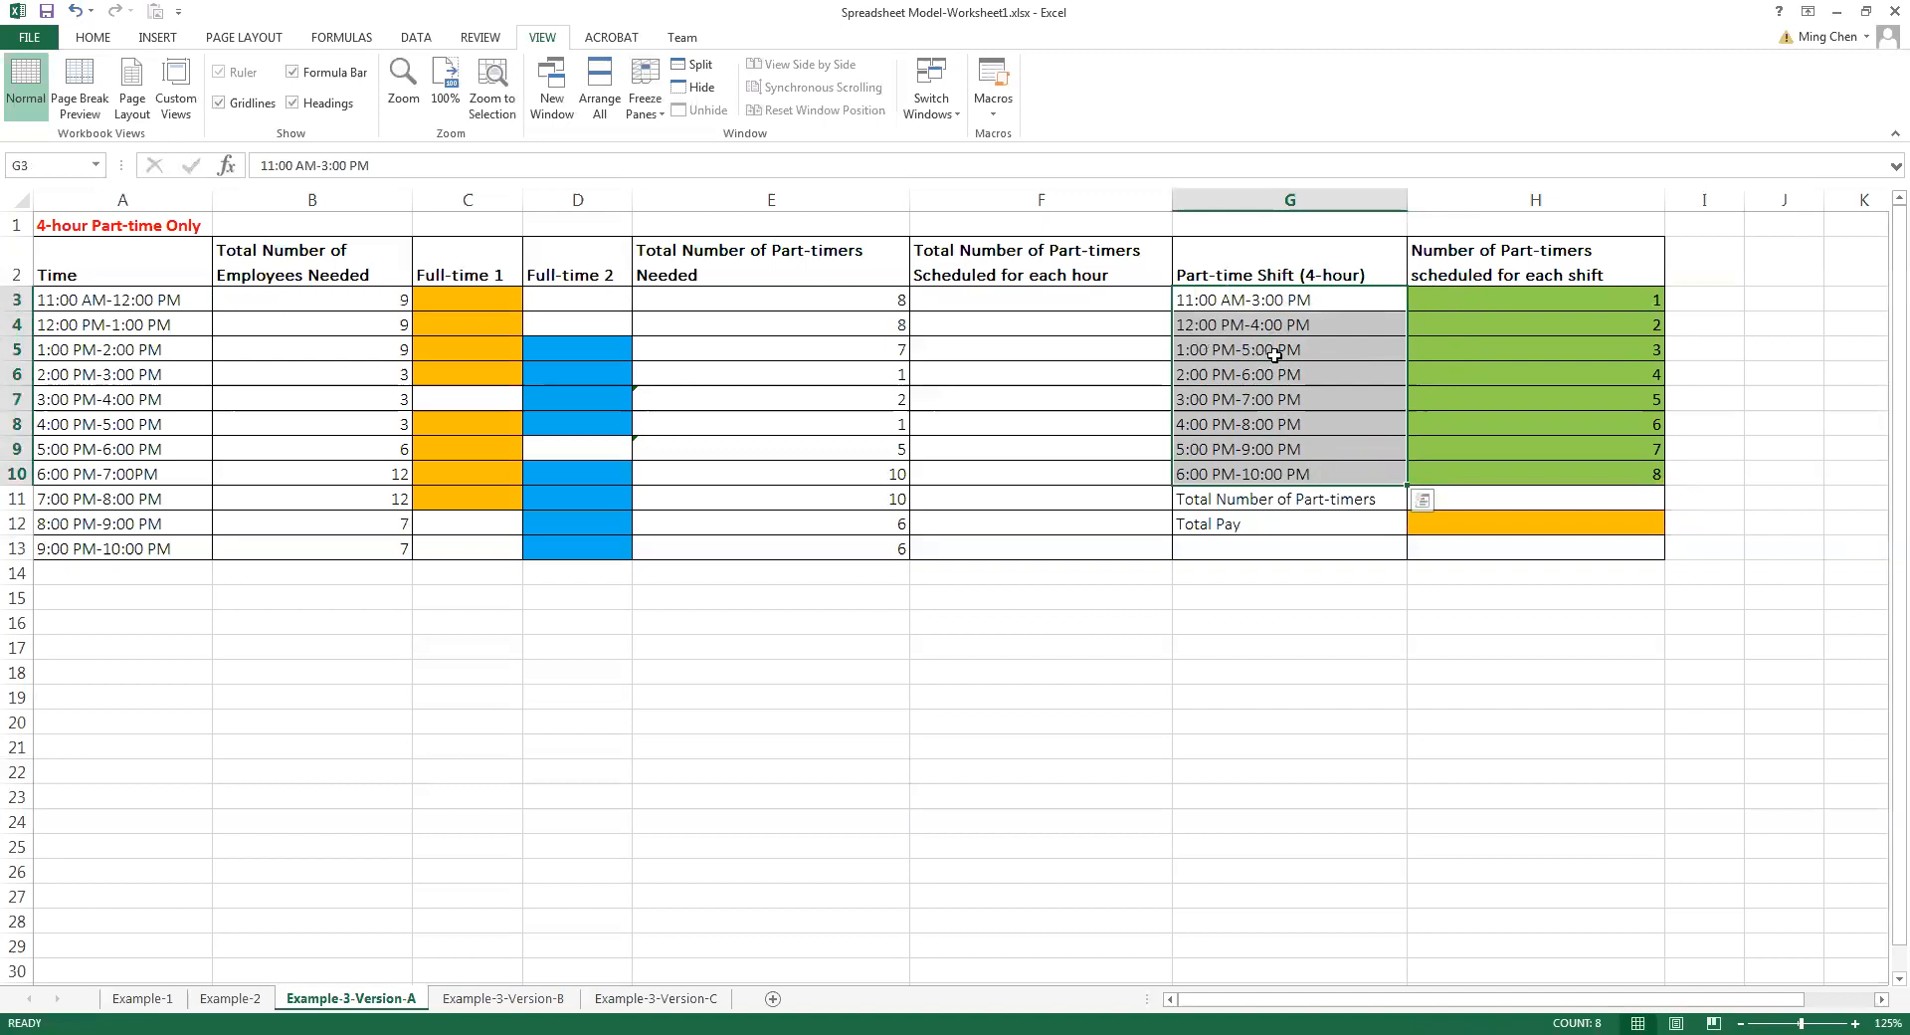
drag(1522, 299, 1520, 461)
click(1570, 418)
drag(1581, 298, 1567, 470)
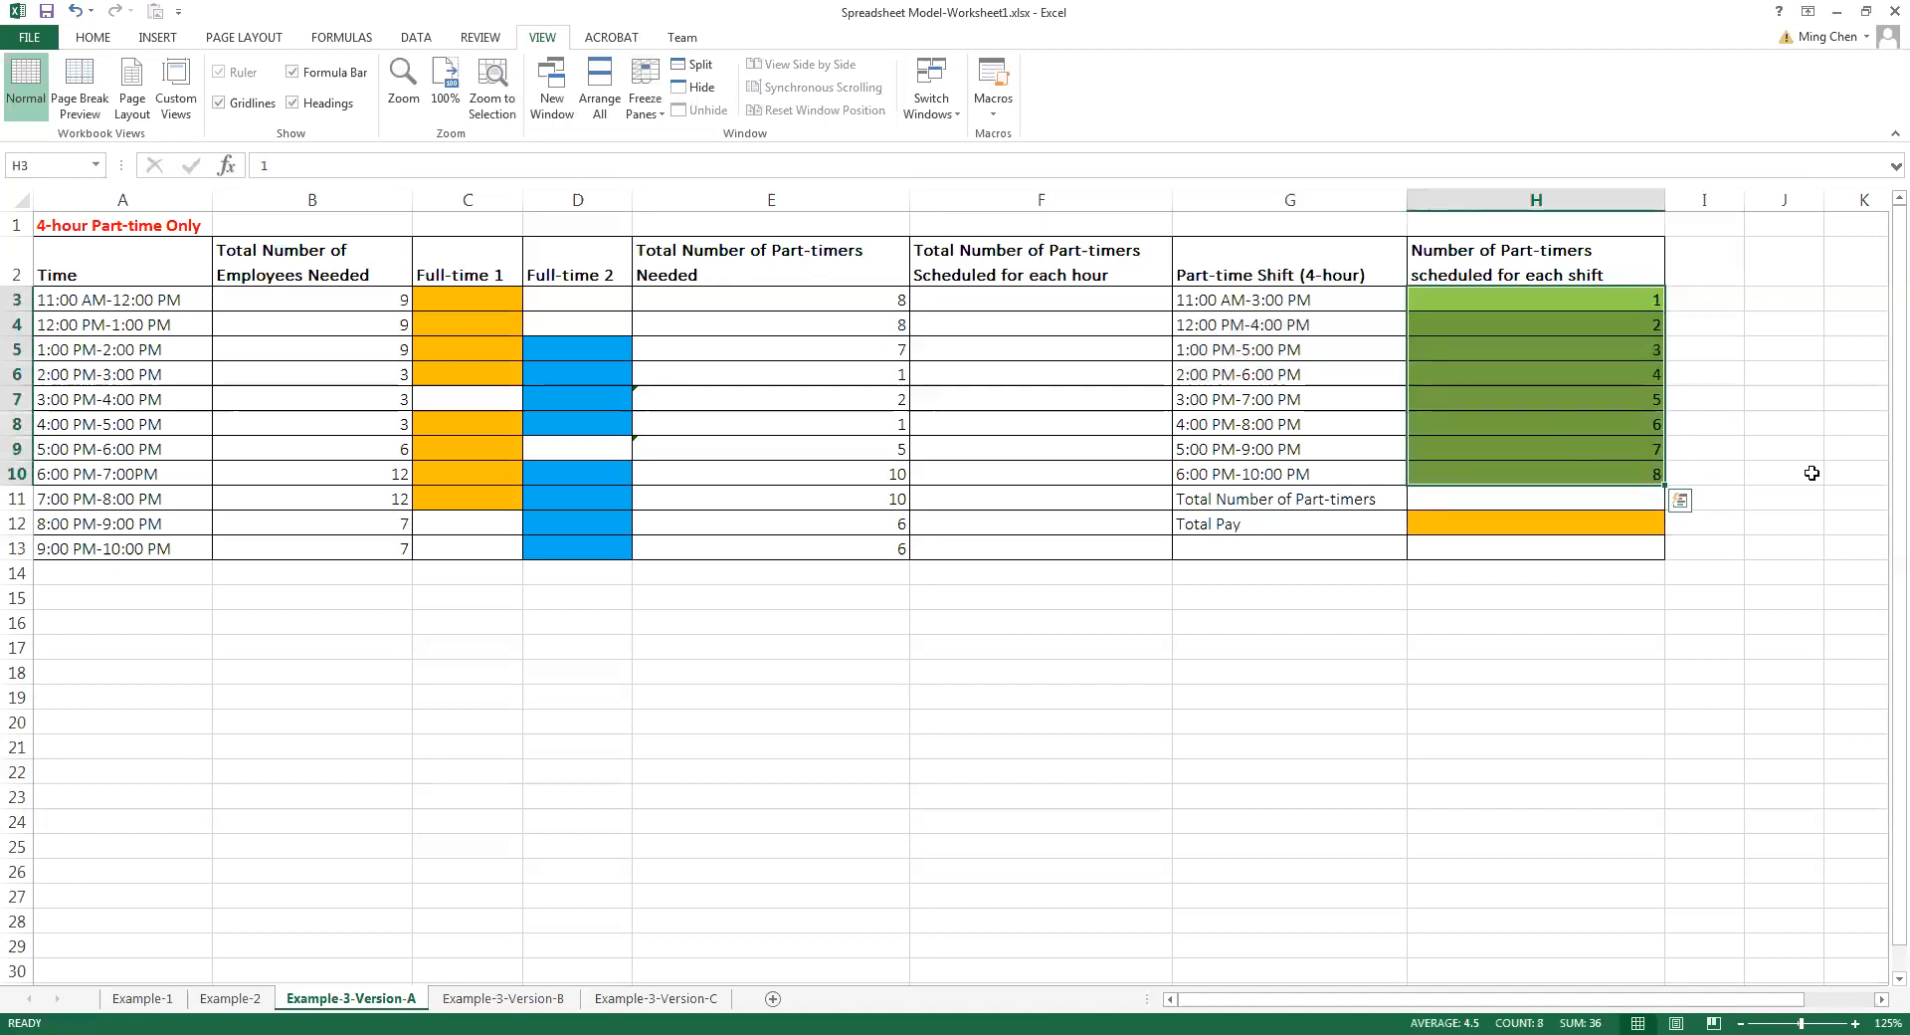
click(1592, 446)
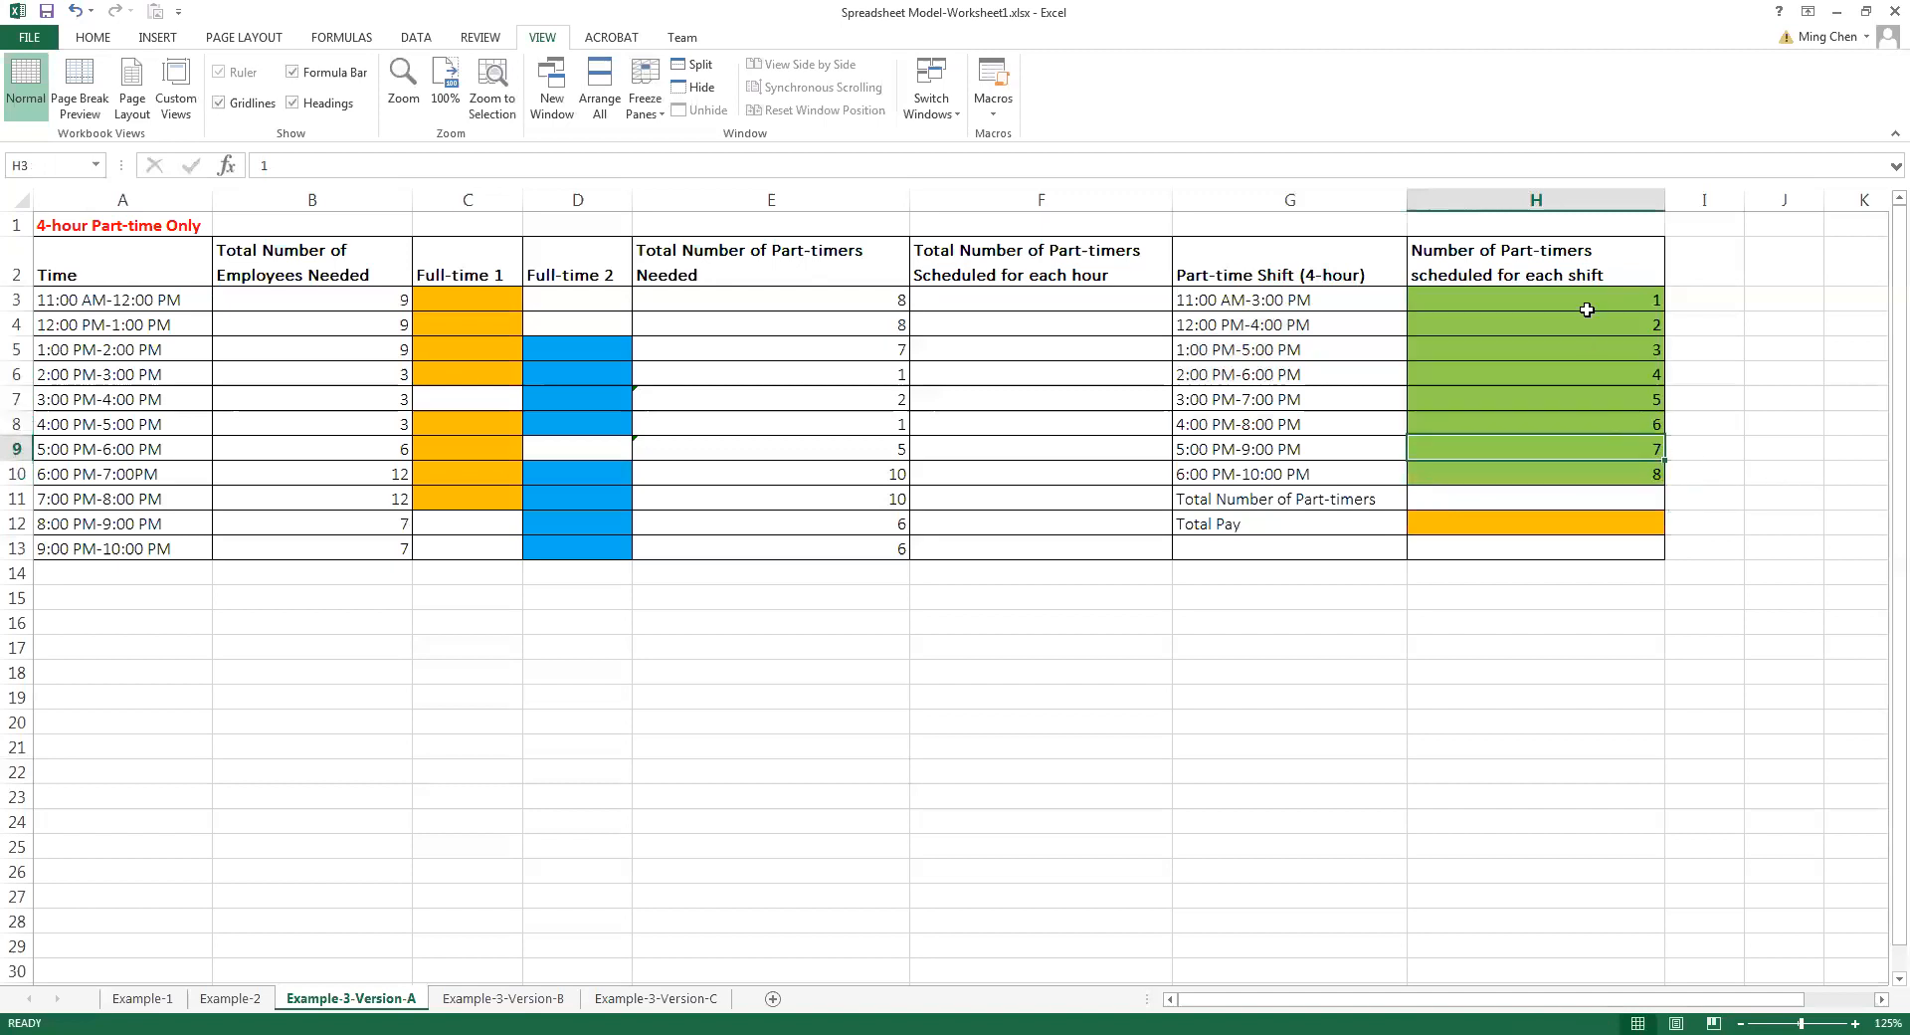
drag(1585, 299, 1575, 471)
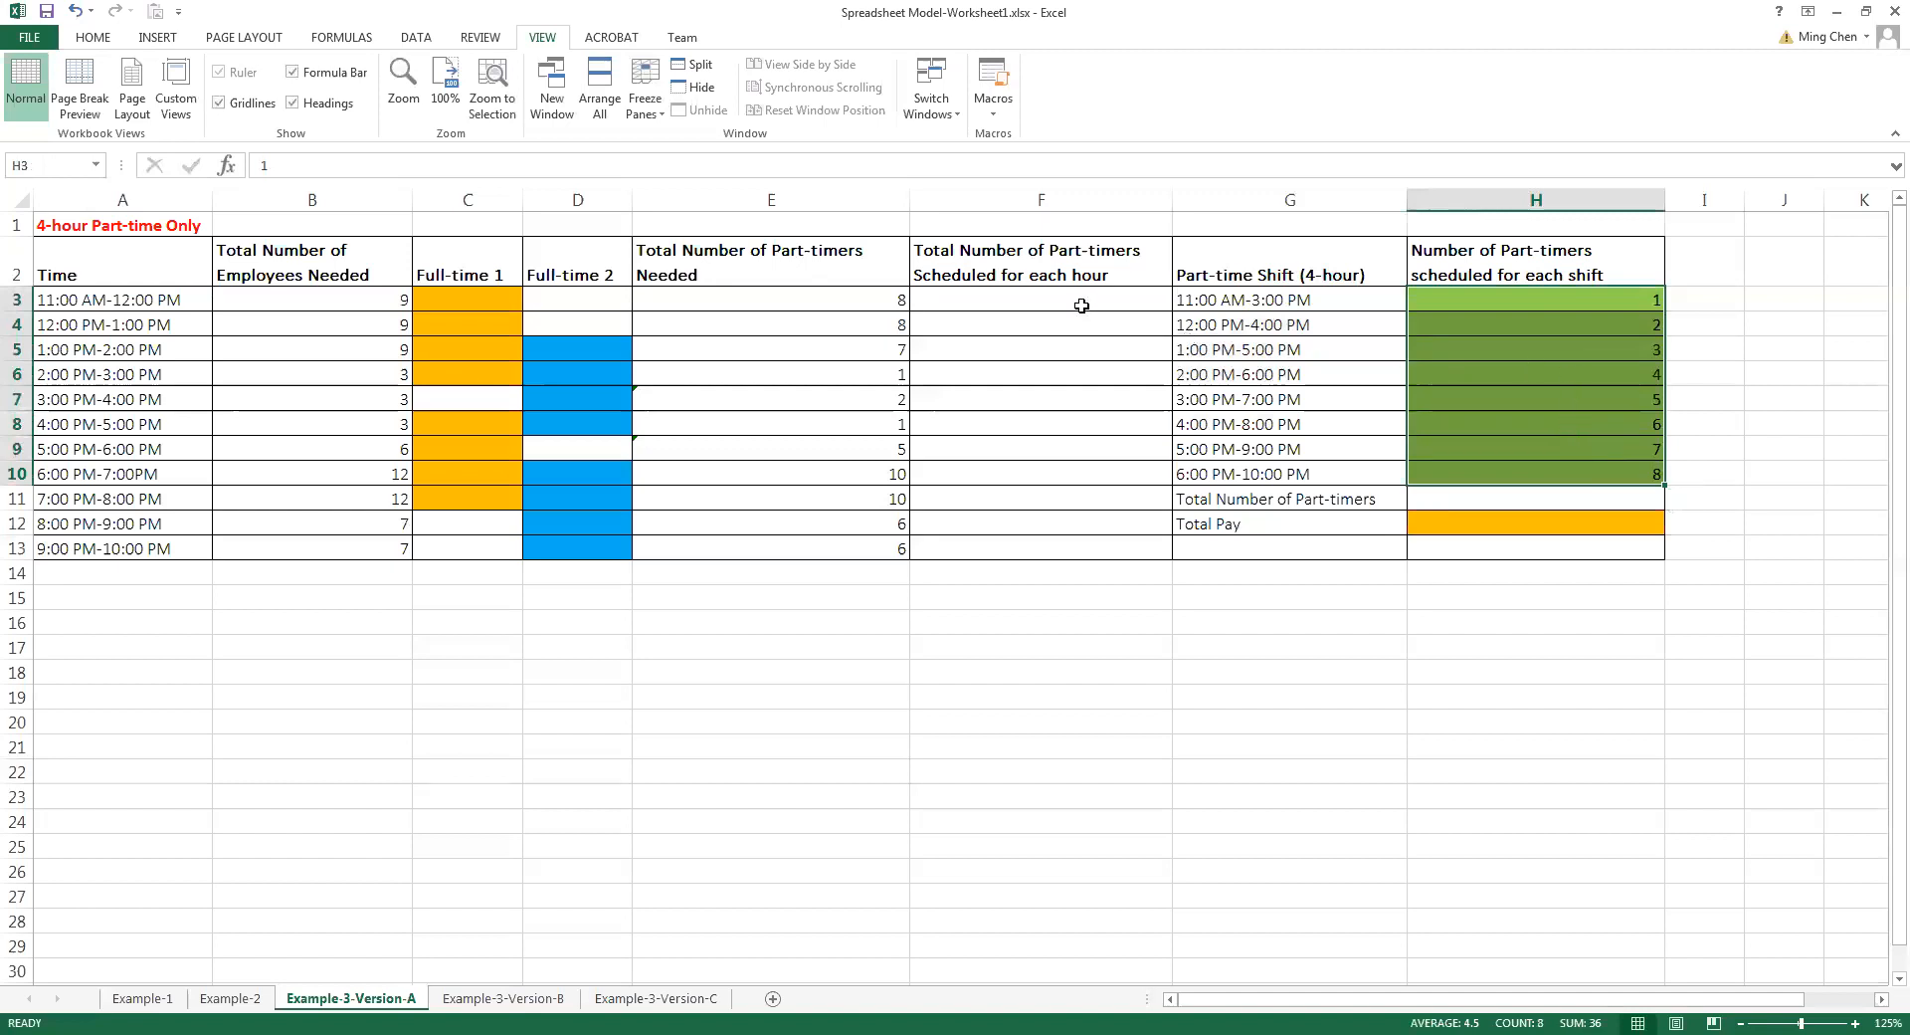
drag(1573, 295, 1561, 473)
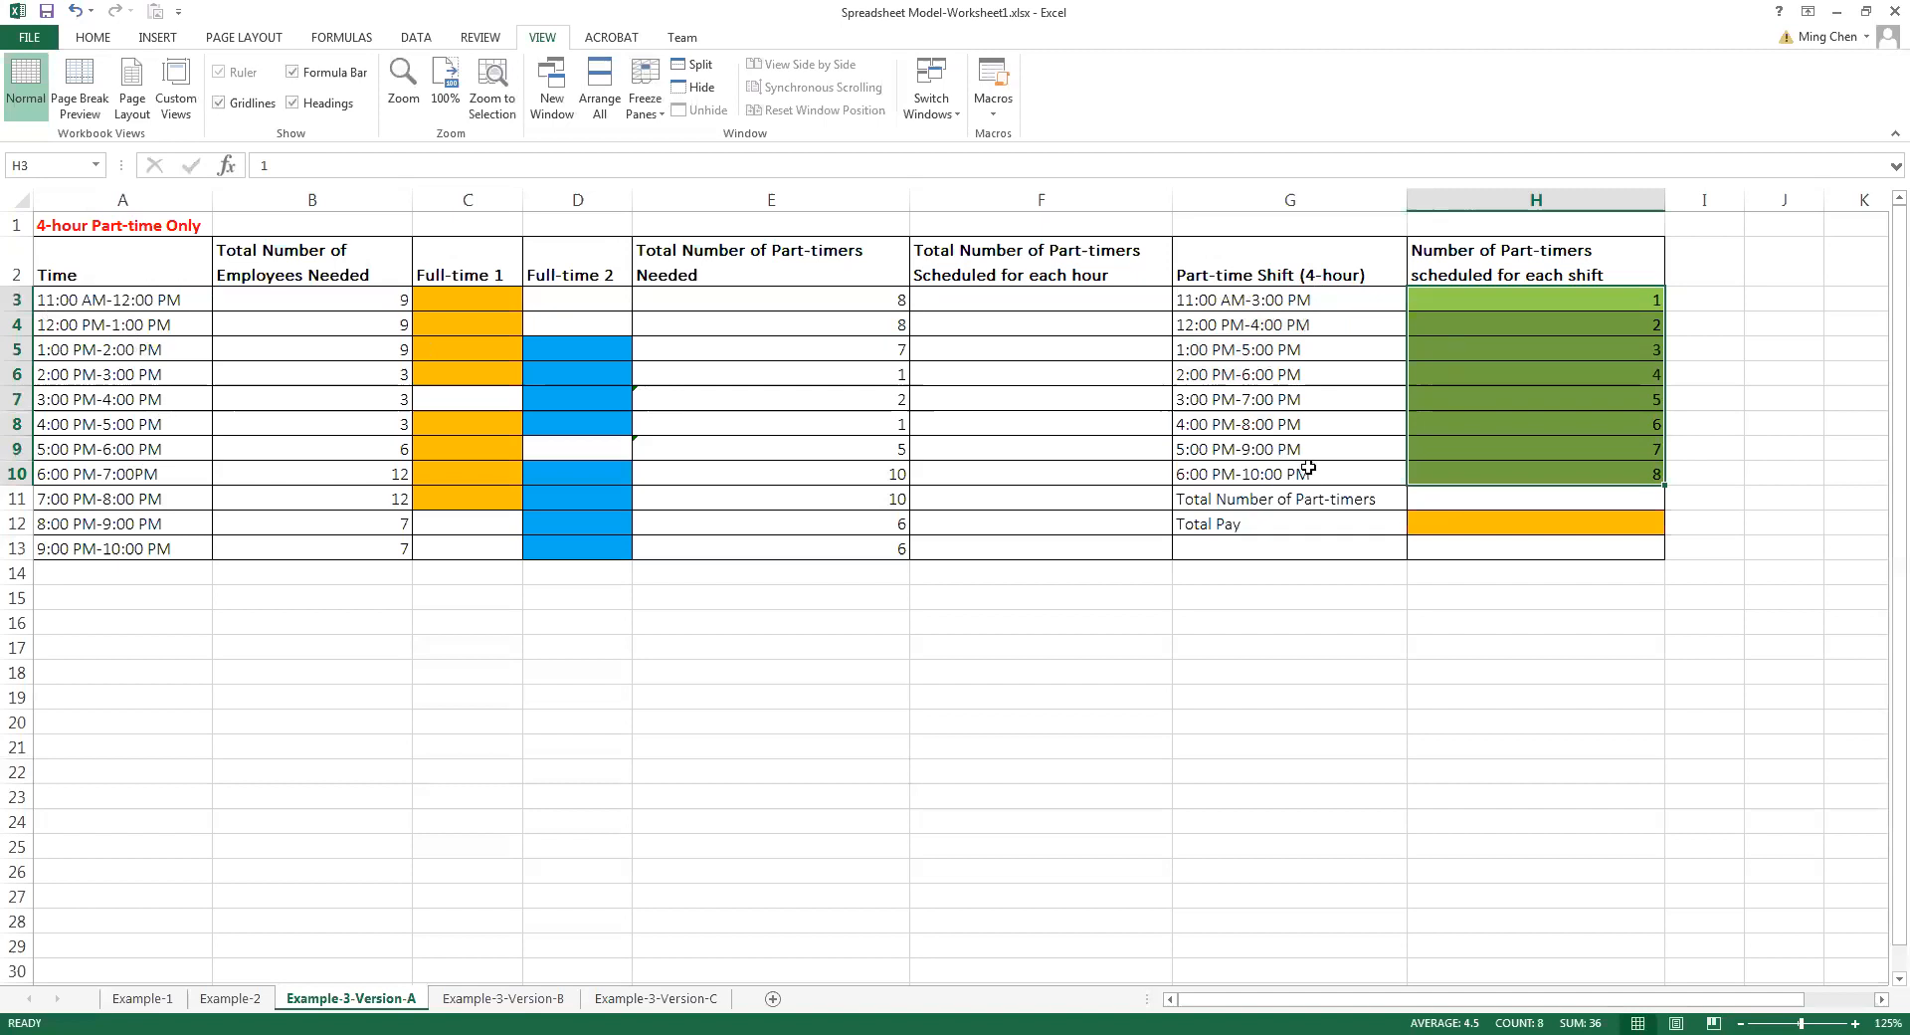
drag(1582, 301, 1570, 477)
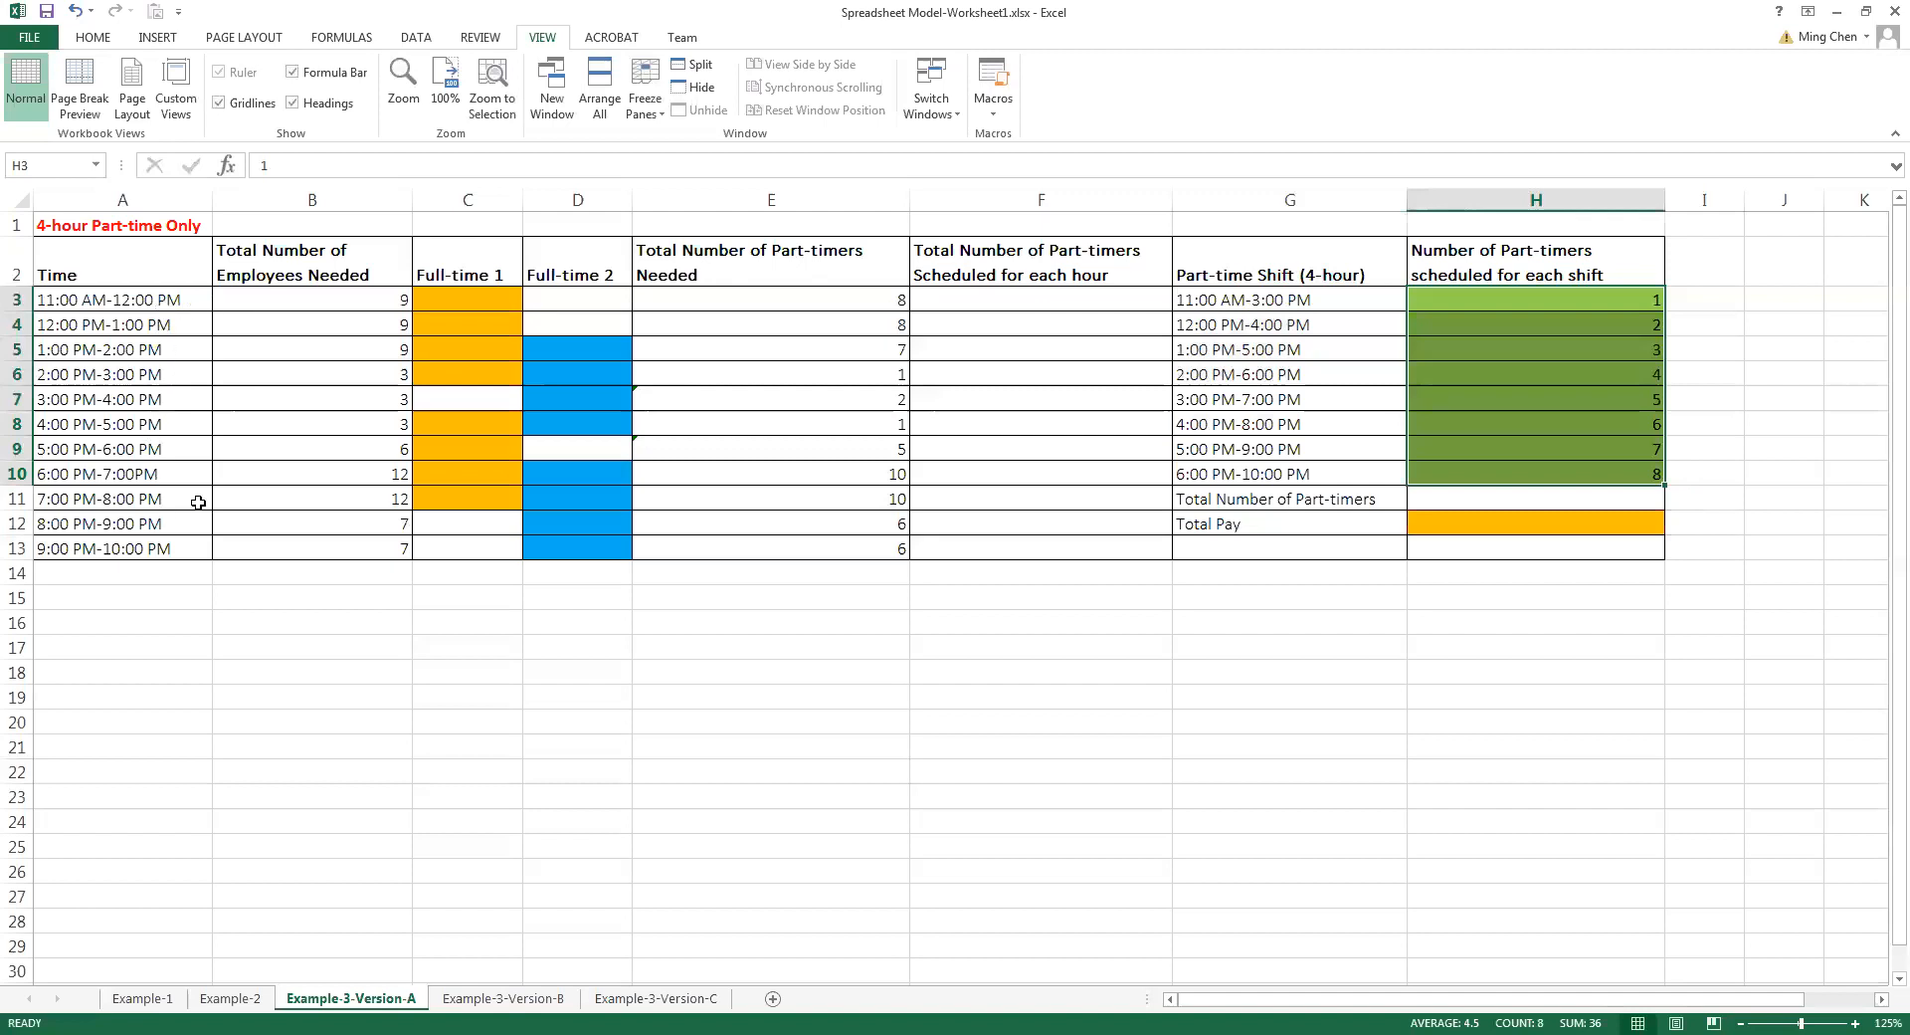
click(1040, 301)
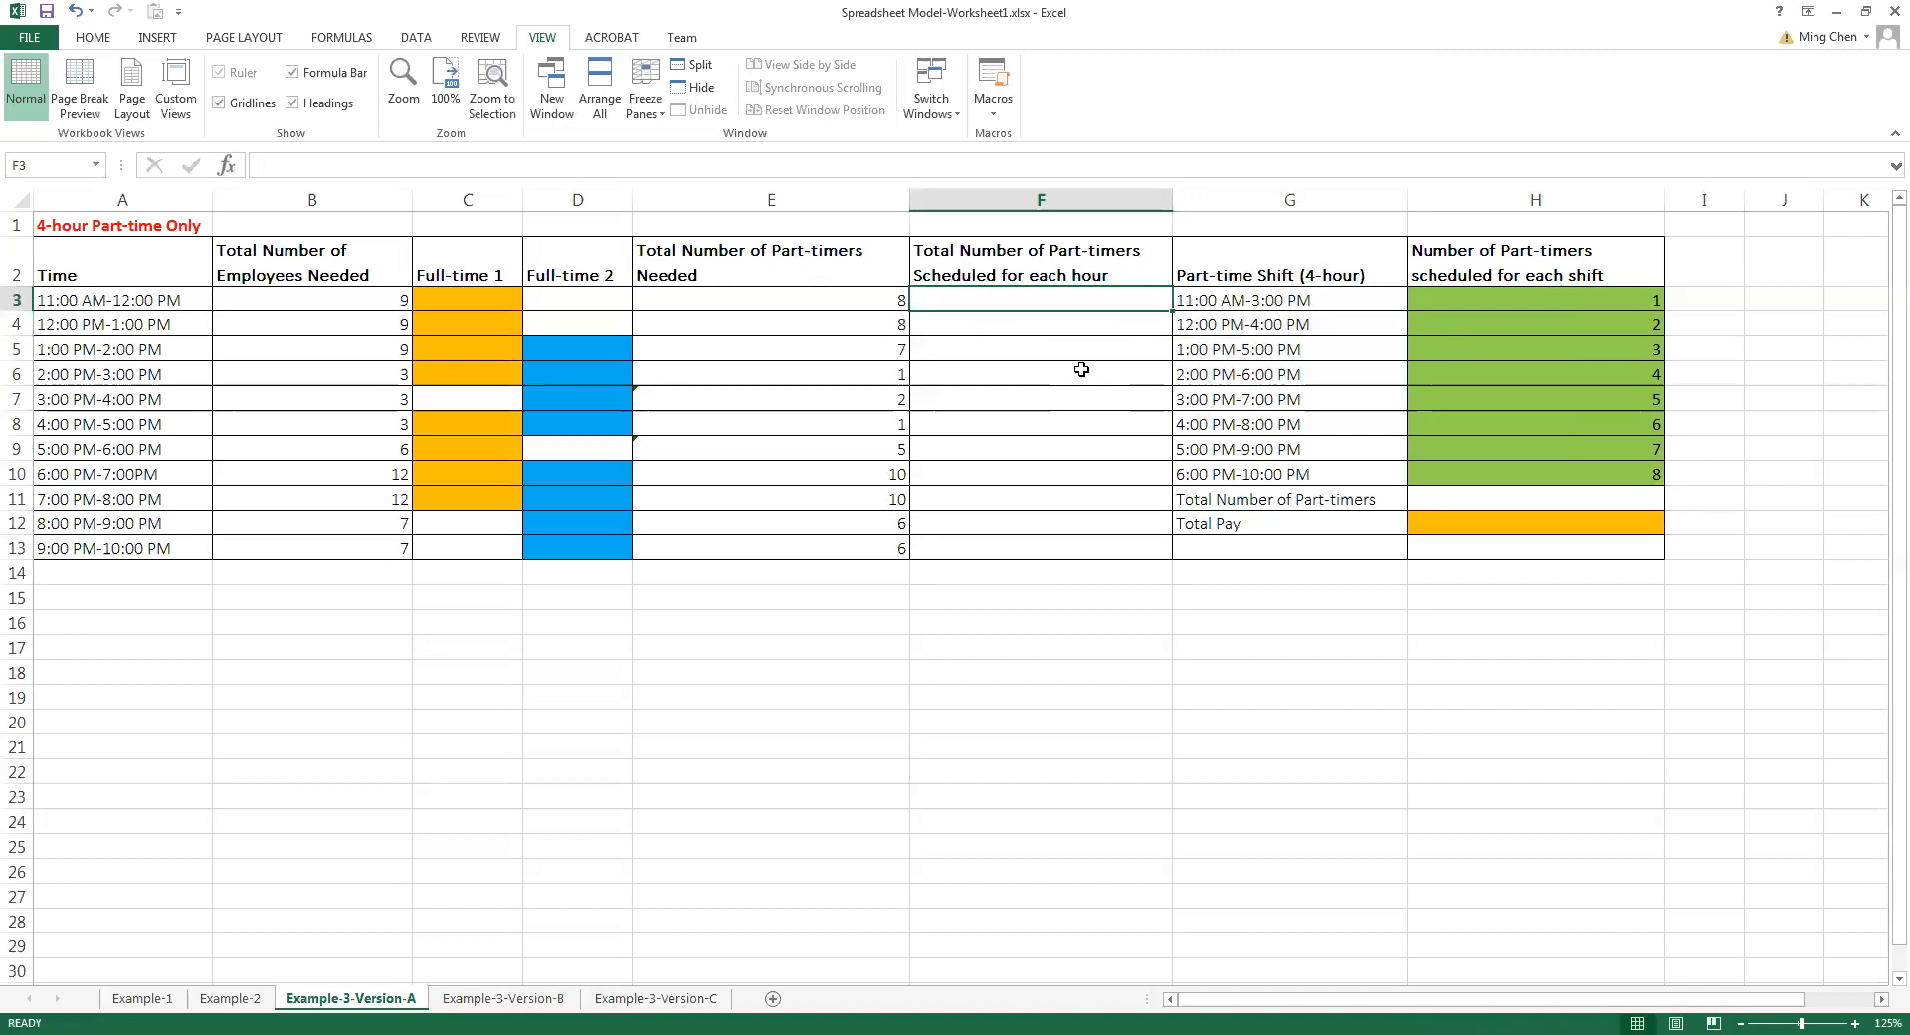
drag(1599, 302, 1587, 478)
drag(1586, 299, 1573, 468)
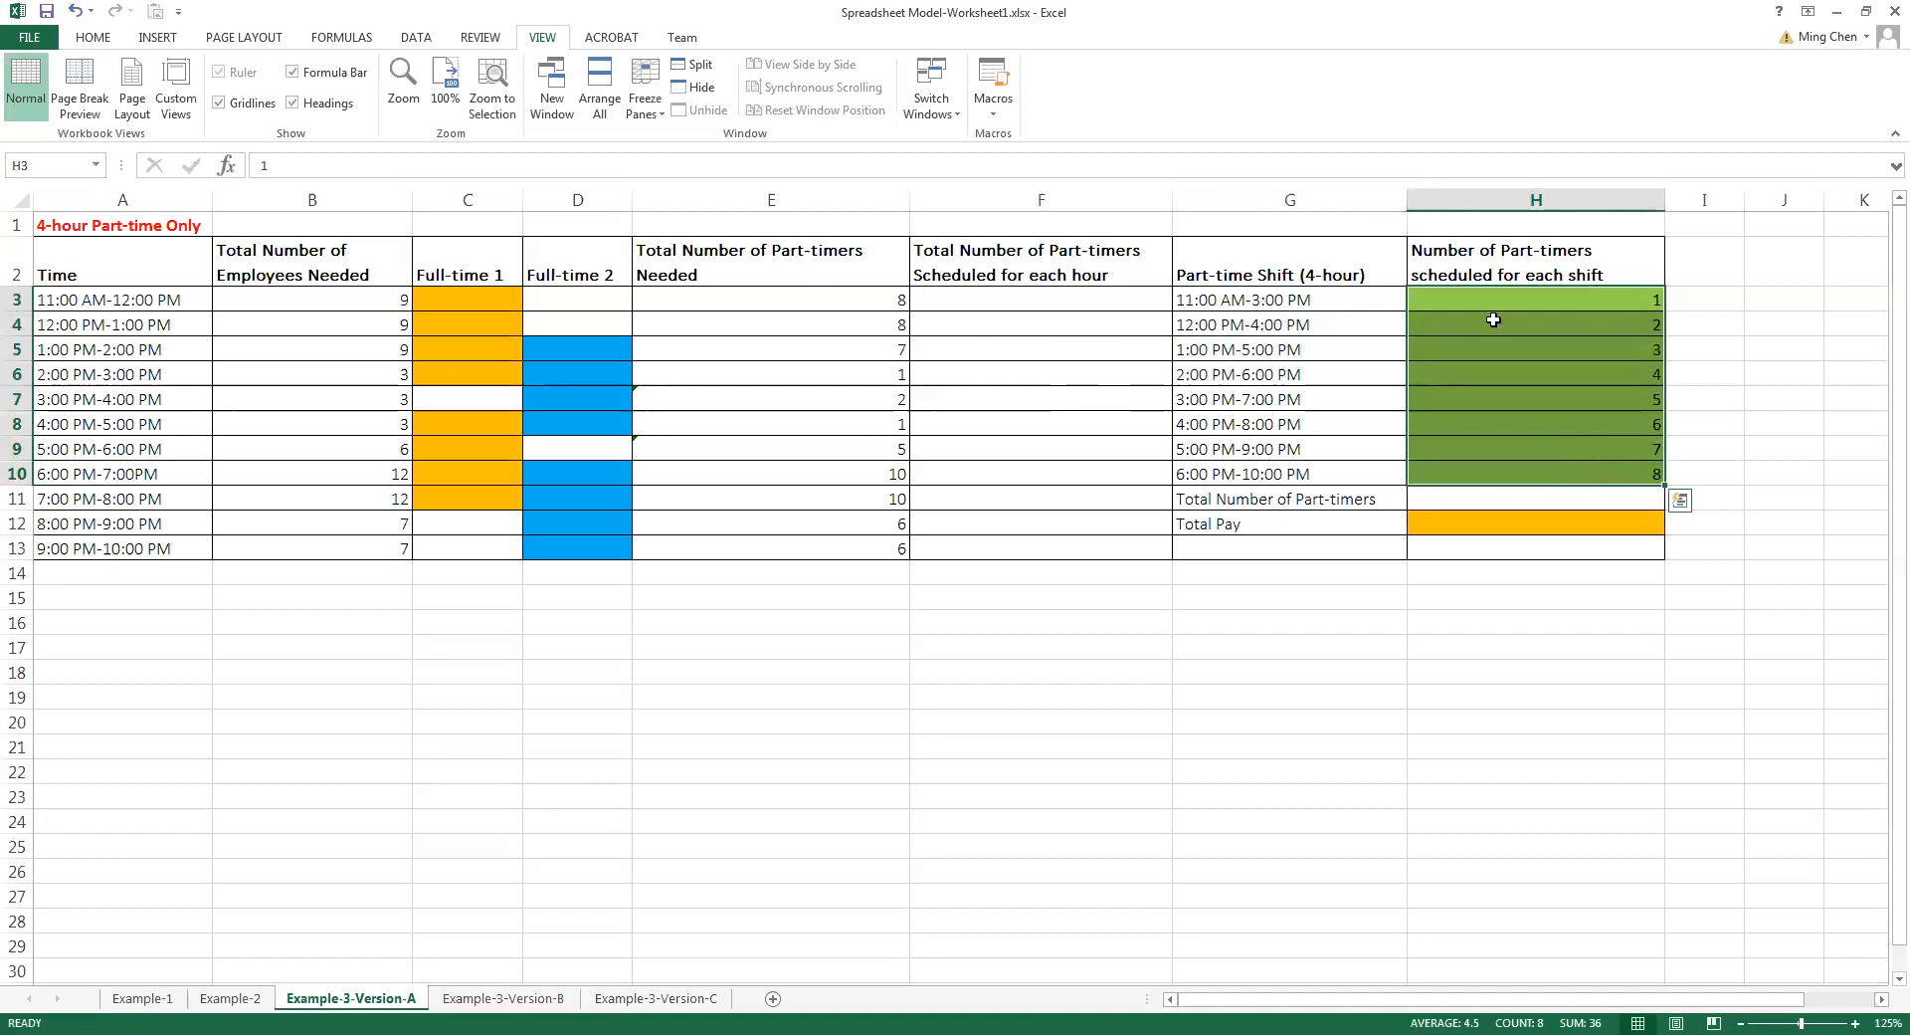
click(1529, 304)
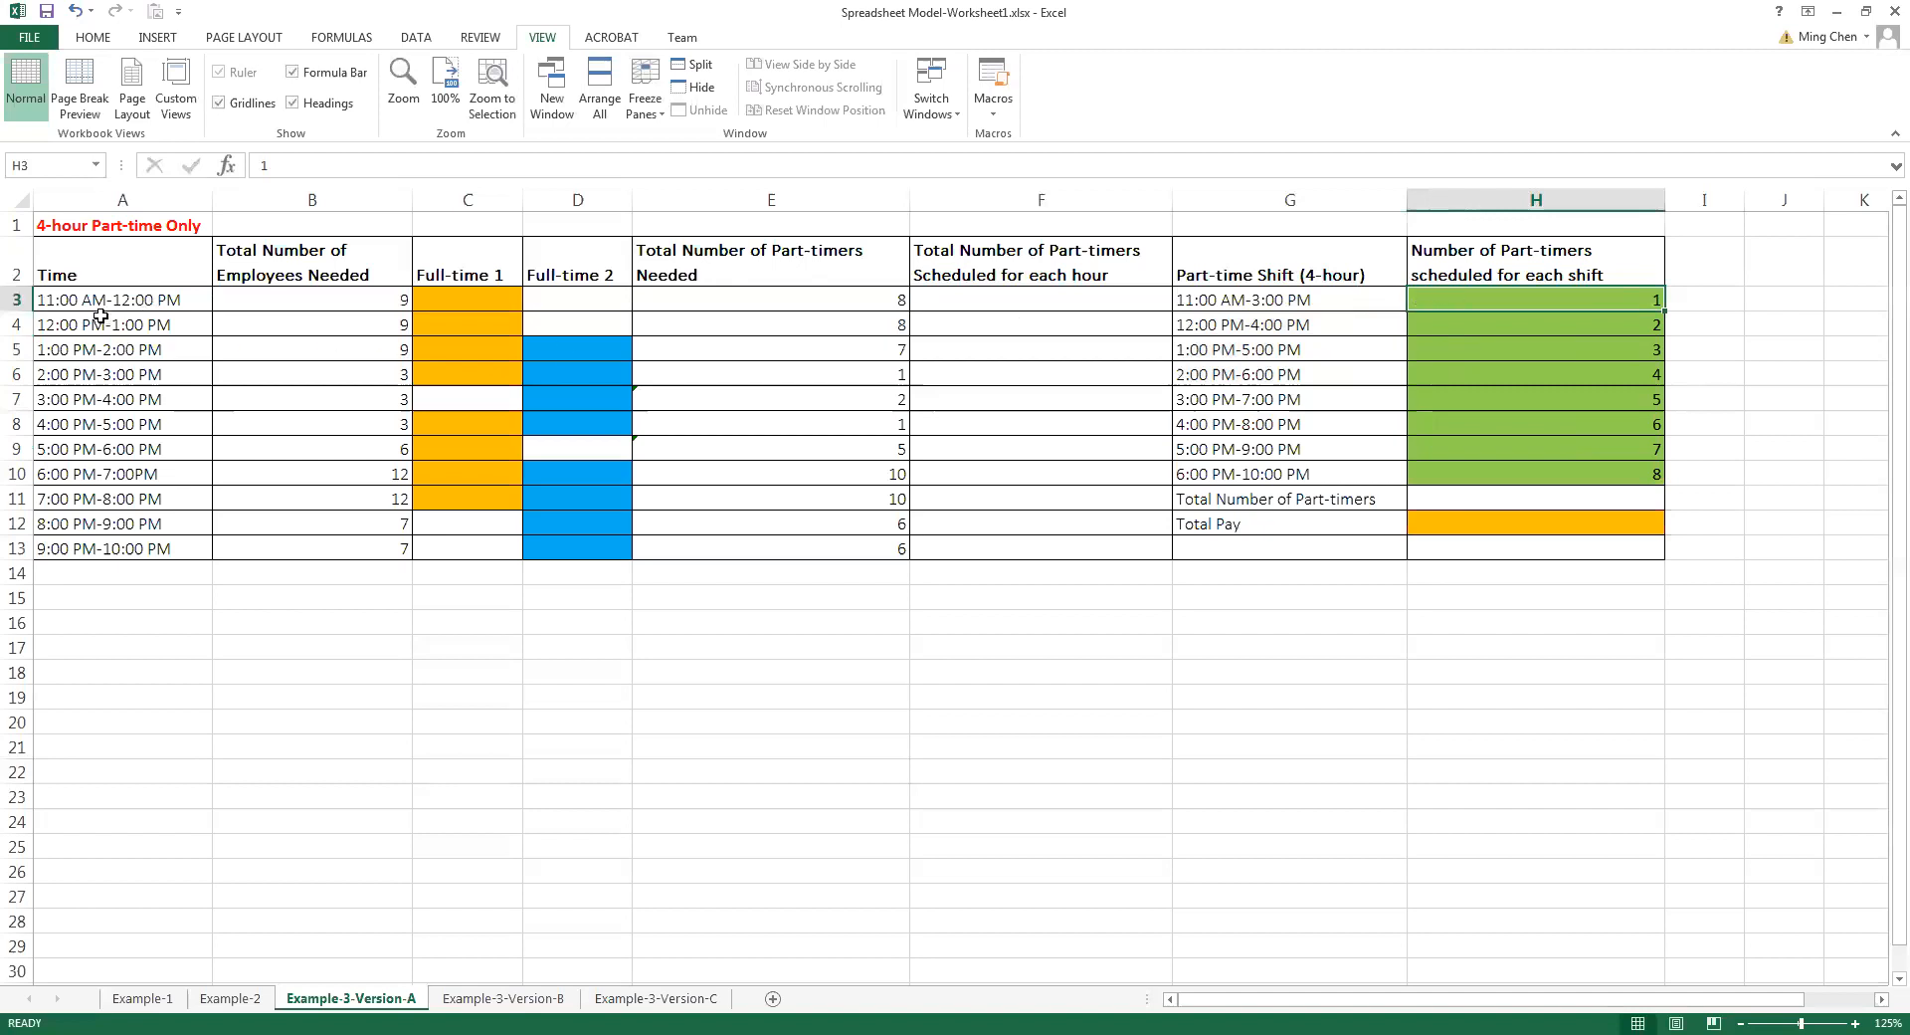
Calculate the part-timers scheduled for the first two hours by entering =H3 in F3 and =H3+H4 in F4
click(1069, 300)
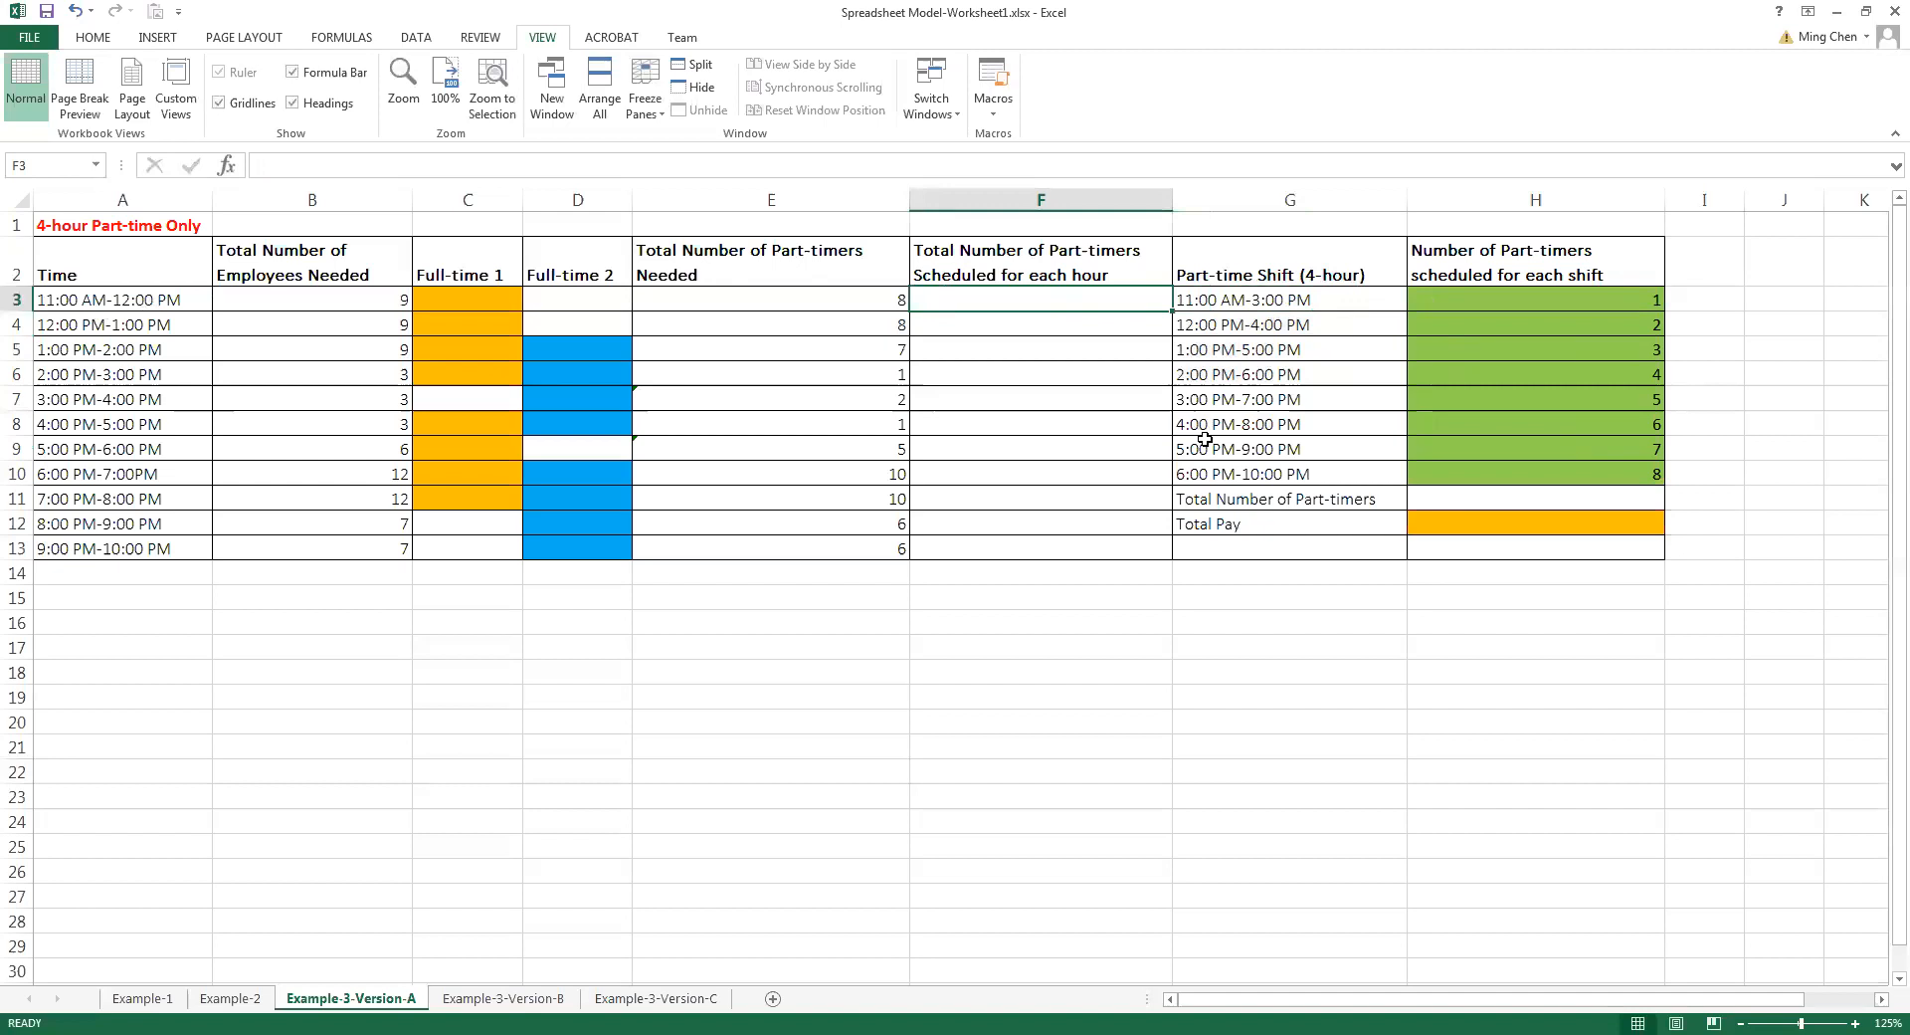
text(=)
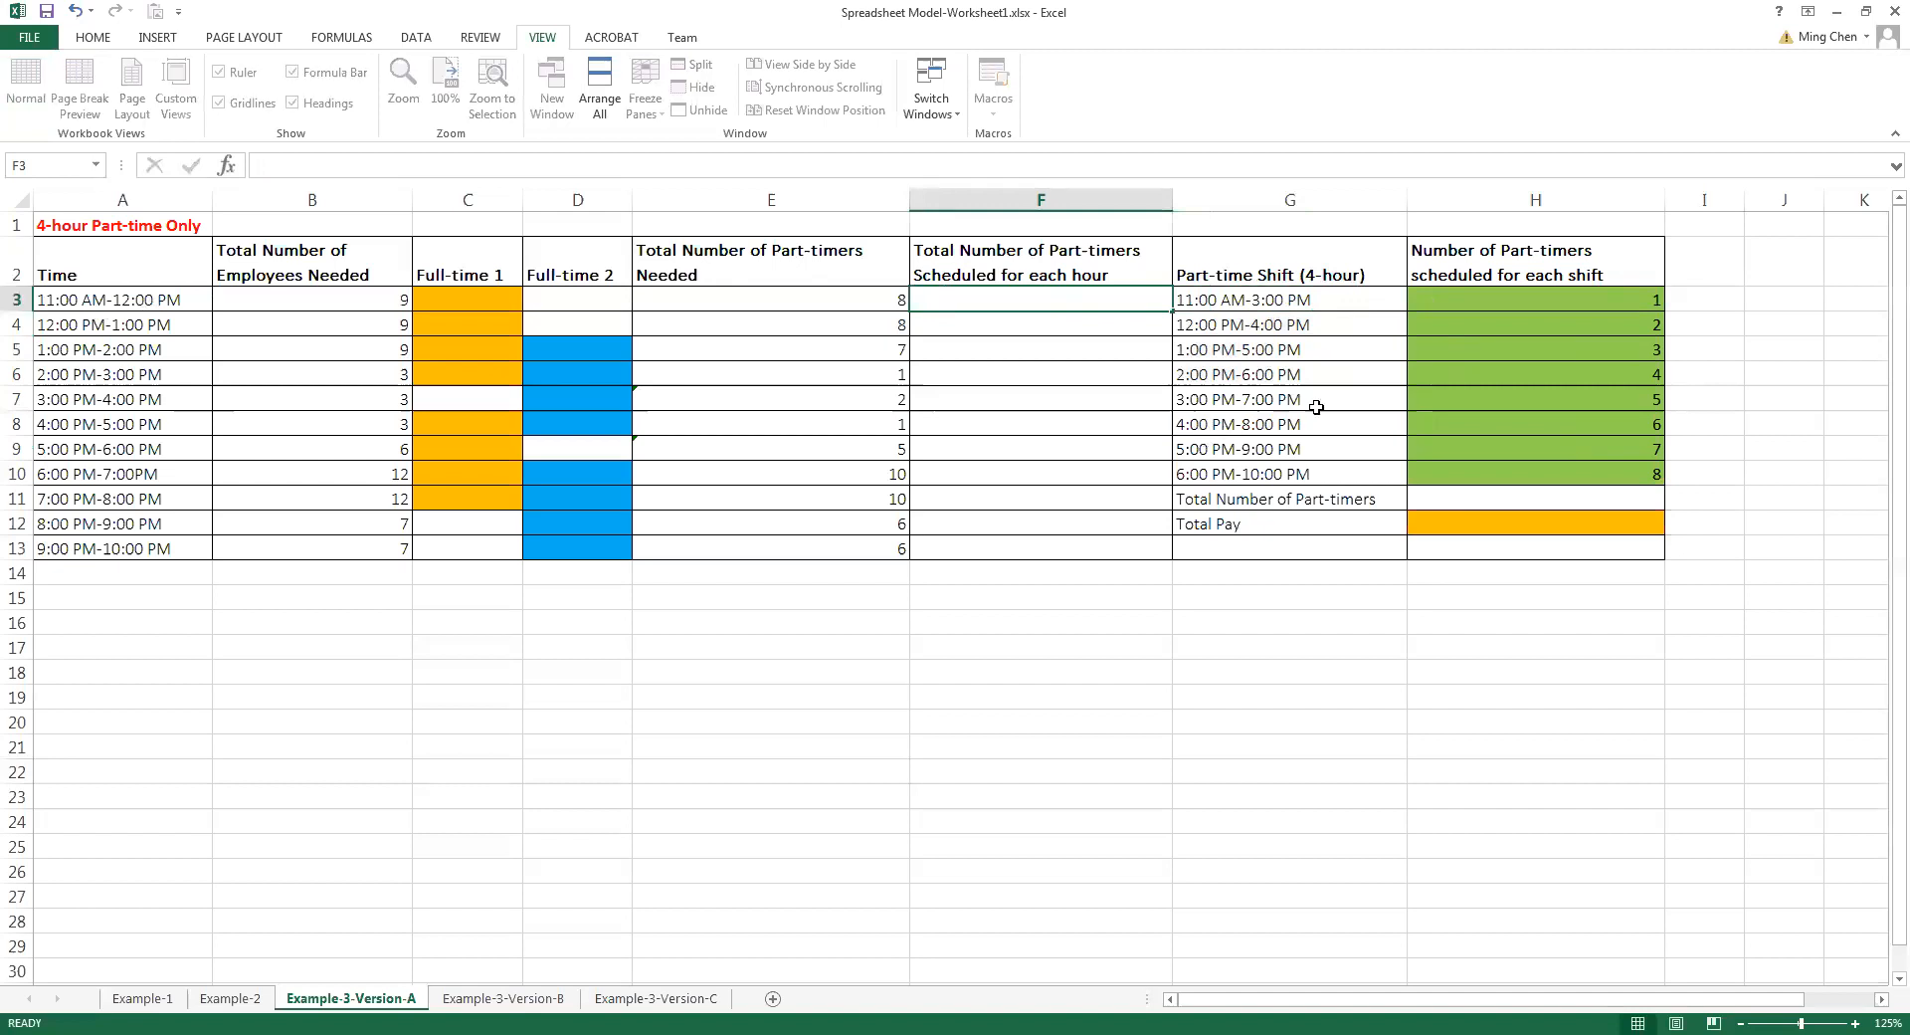
click(1448, 306)
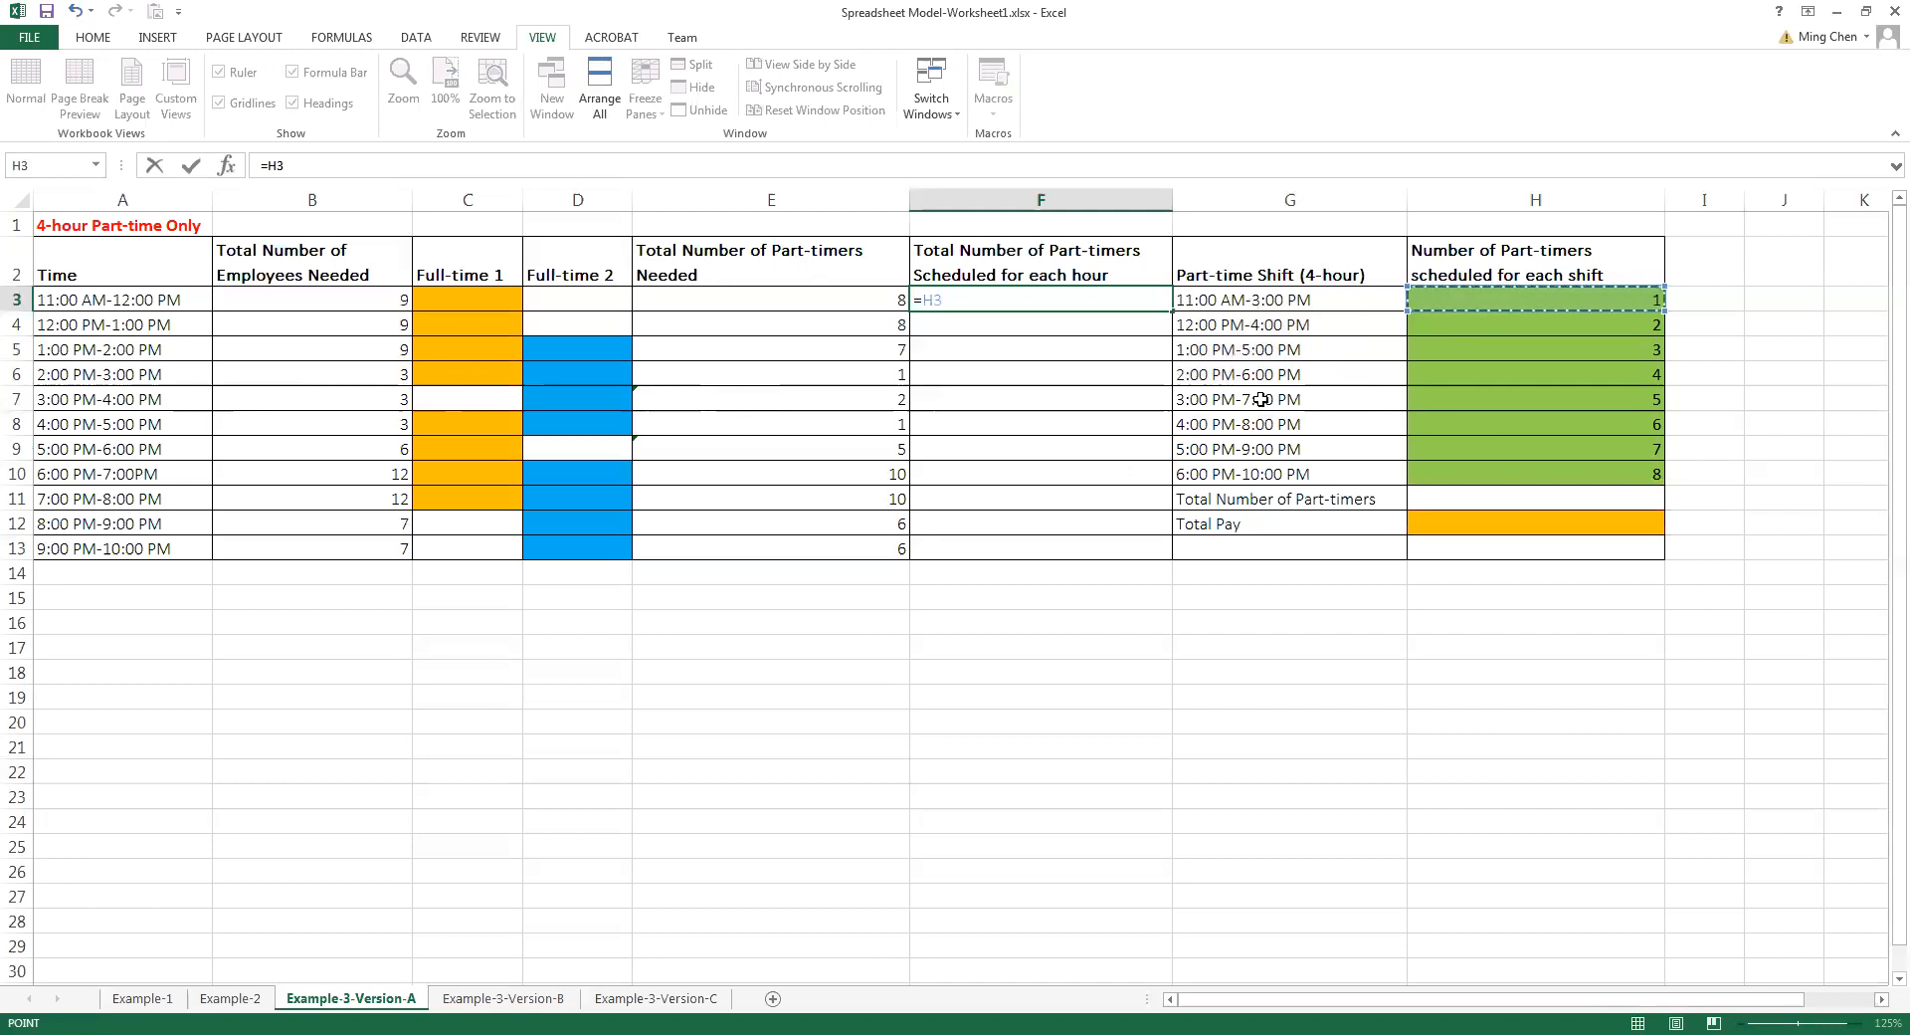
key(Return)
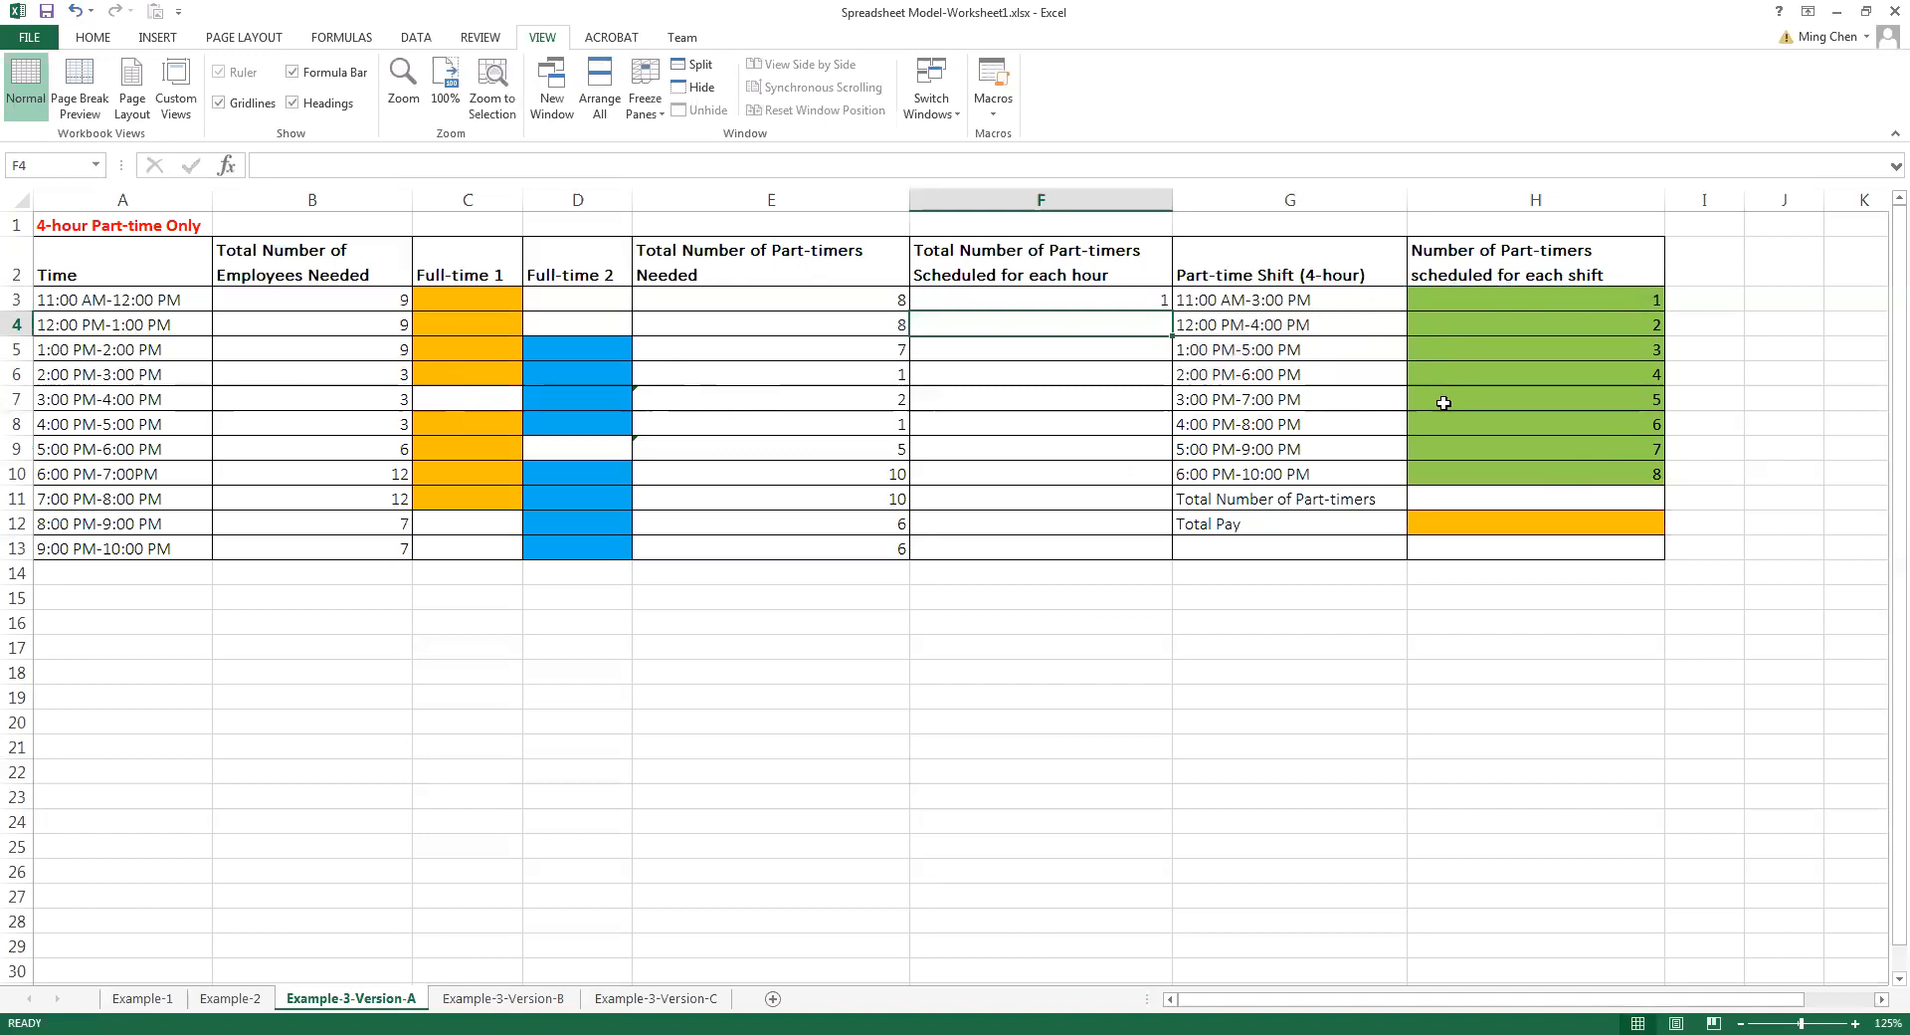
text(=)
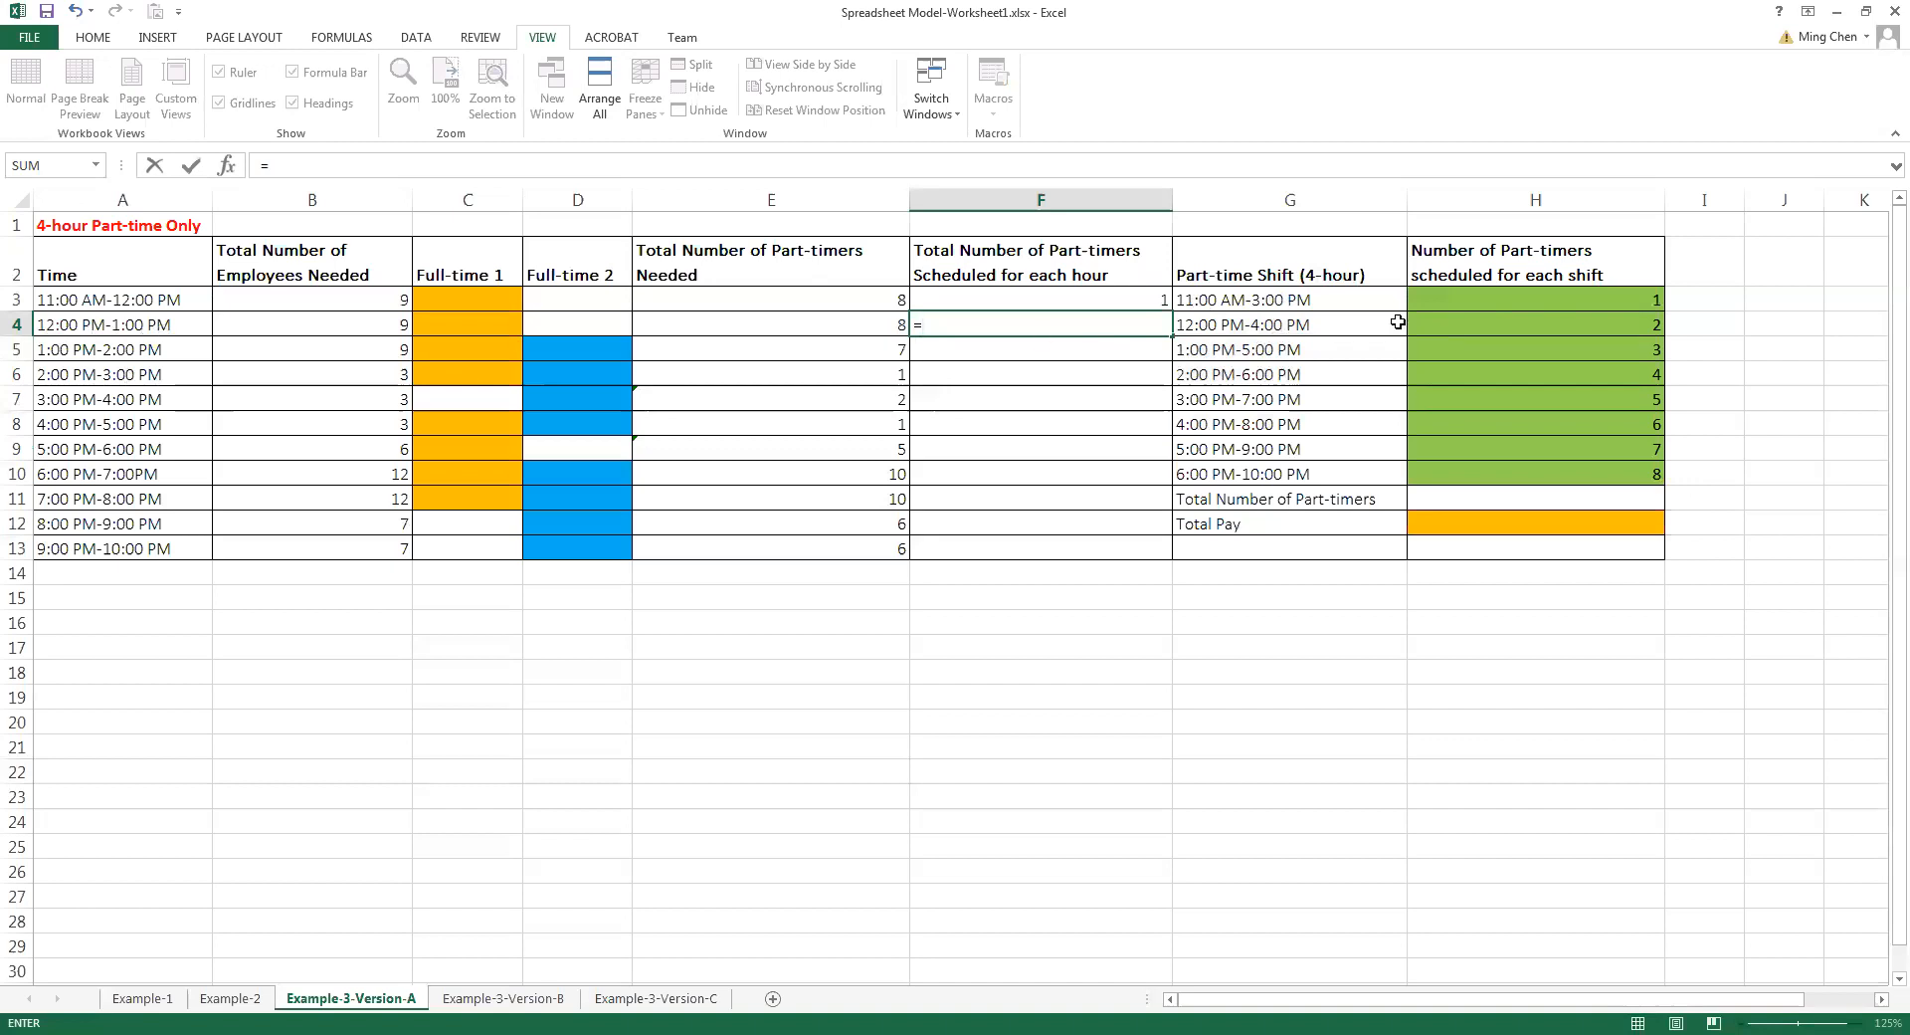
click(1494, 299)
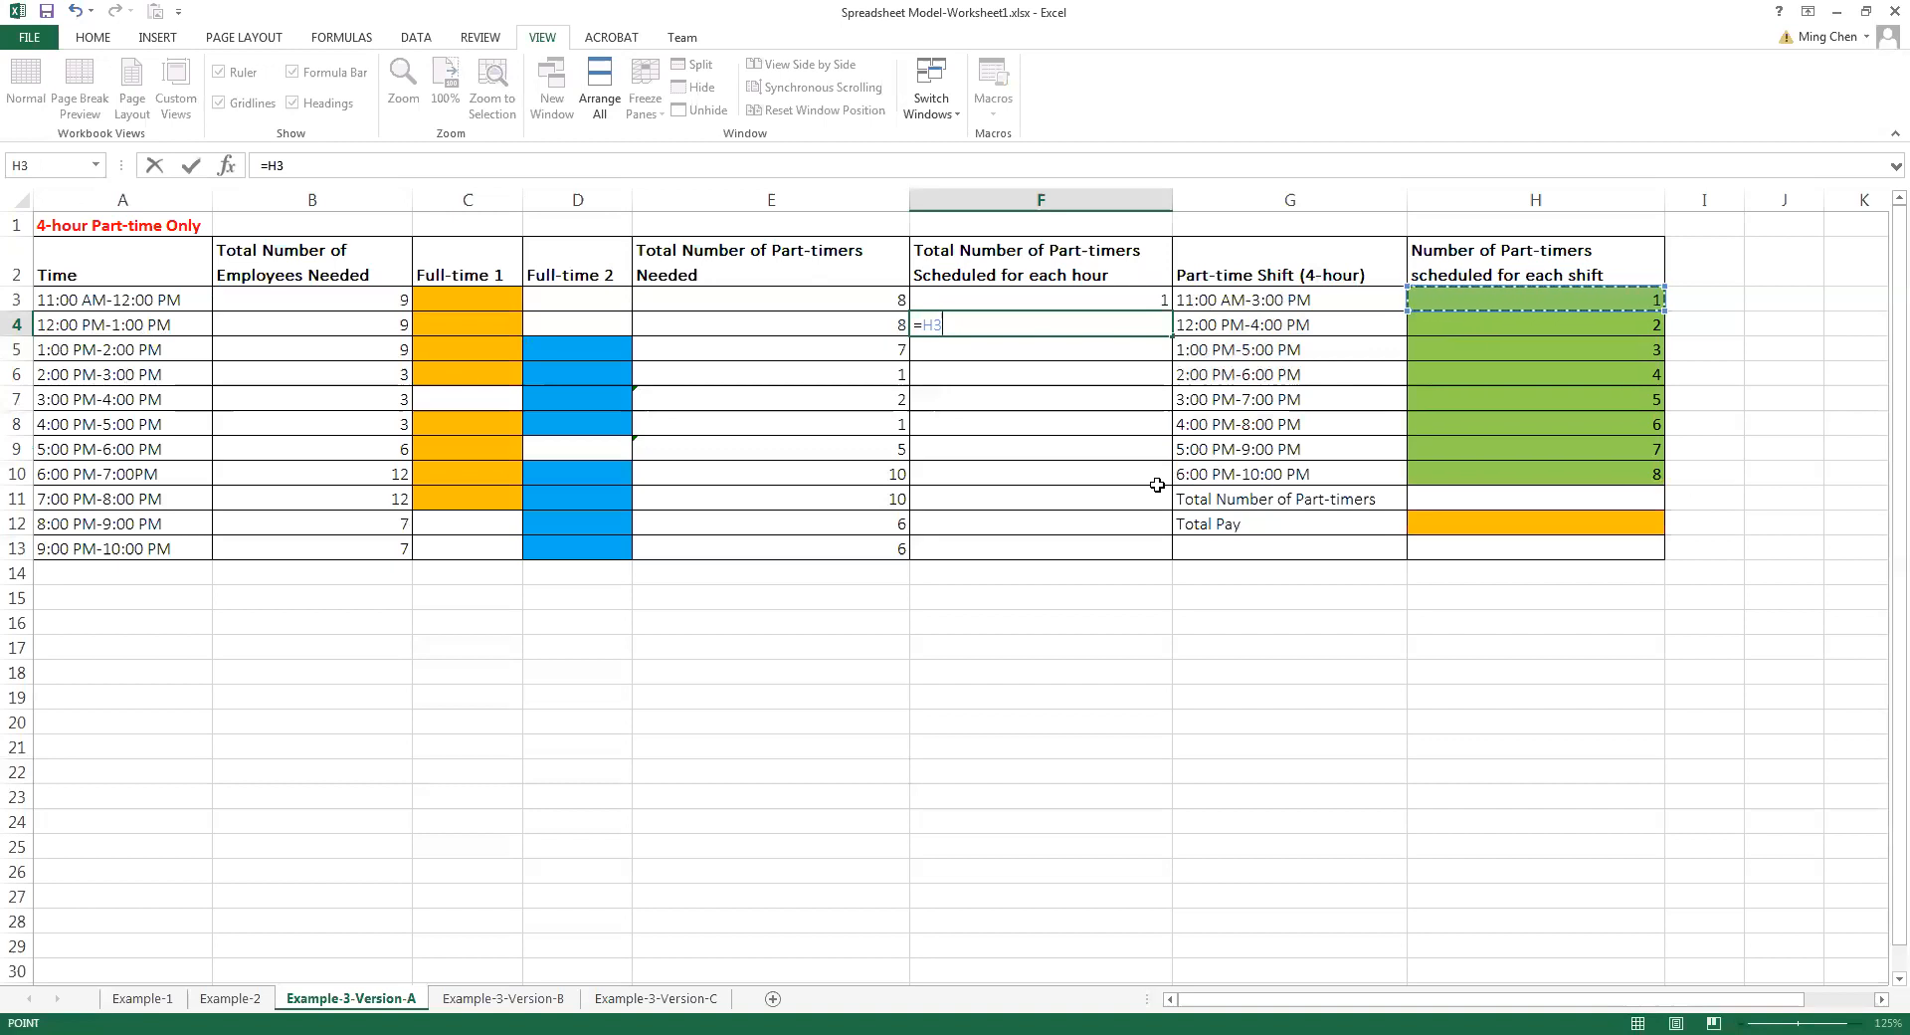
text(+)
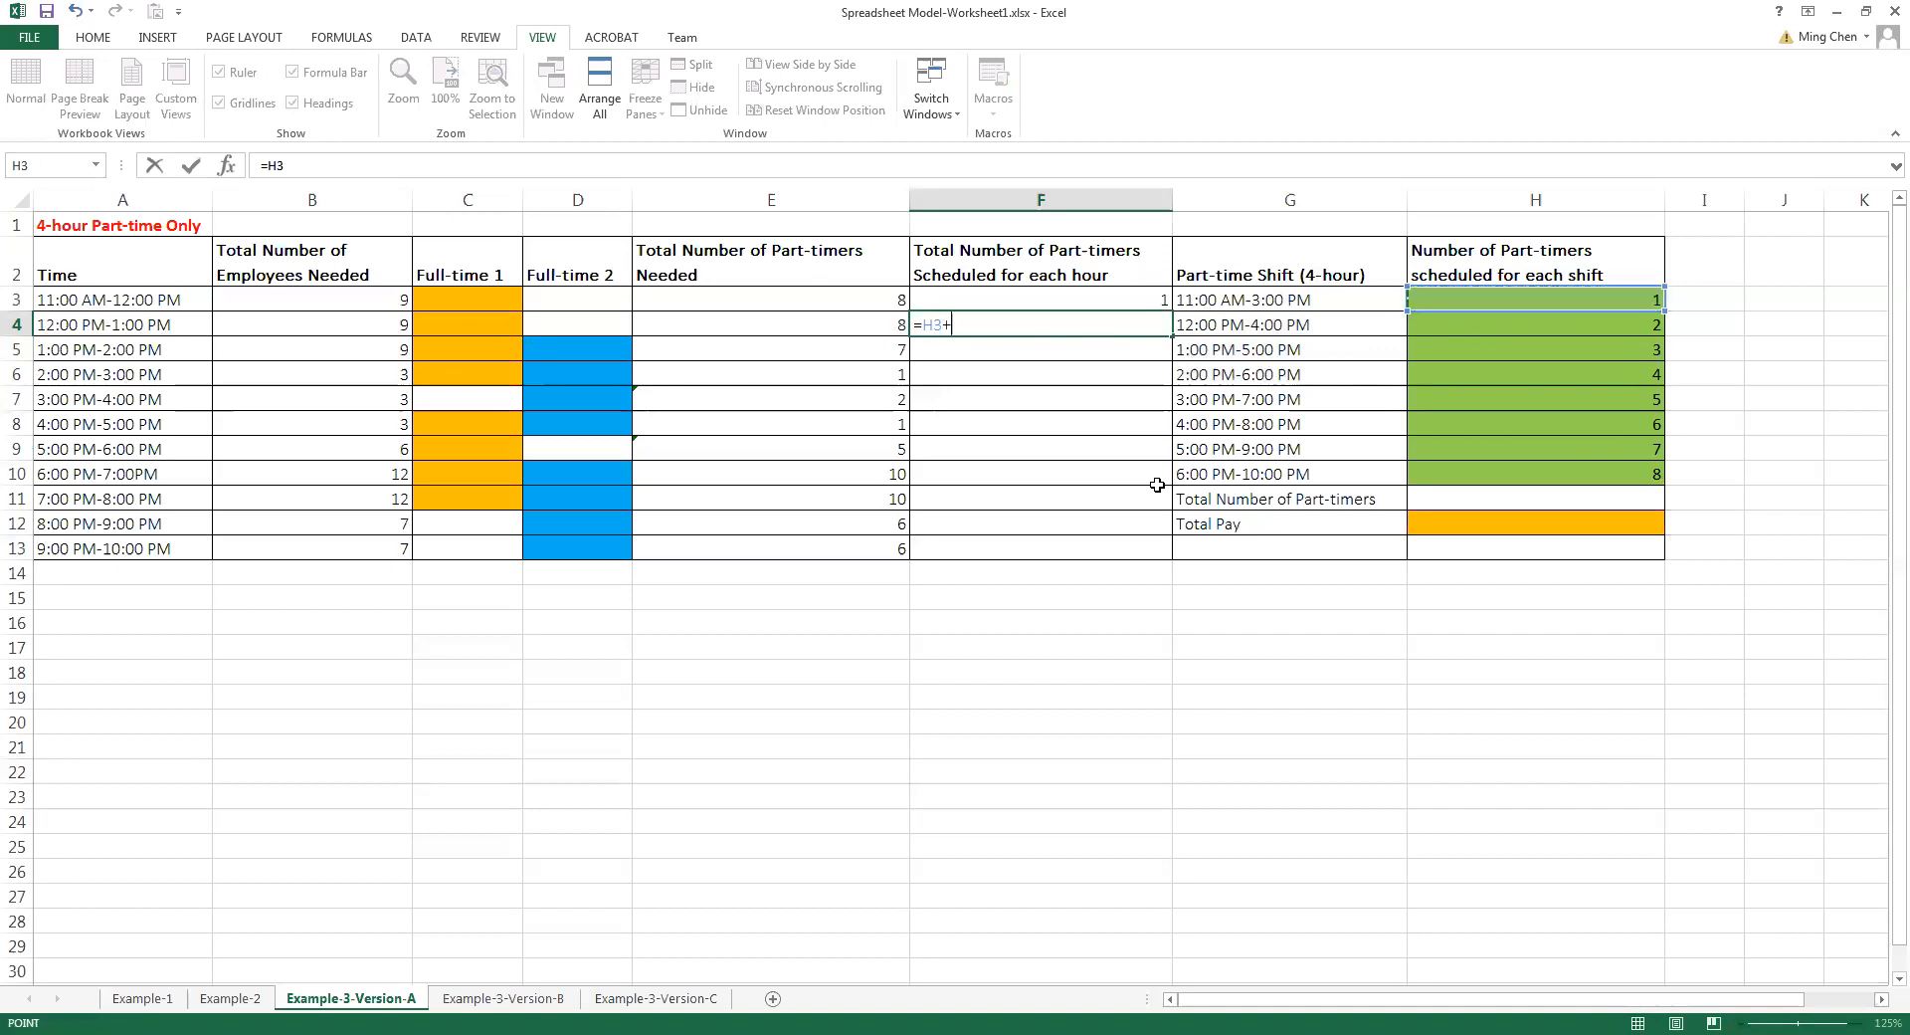
click(1471, 321)
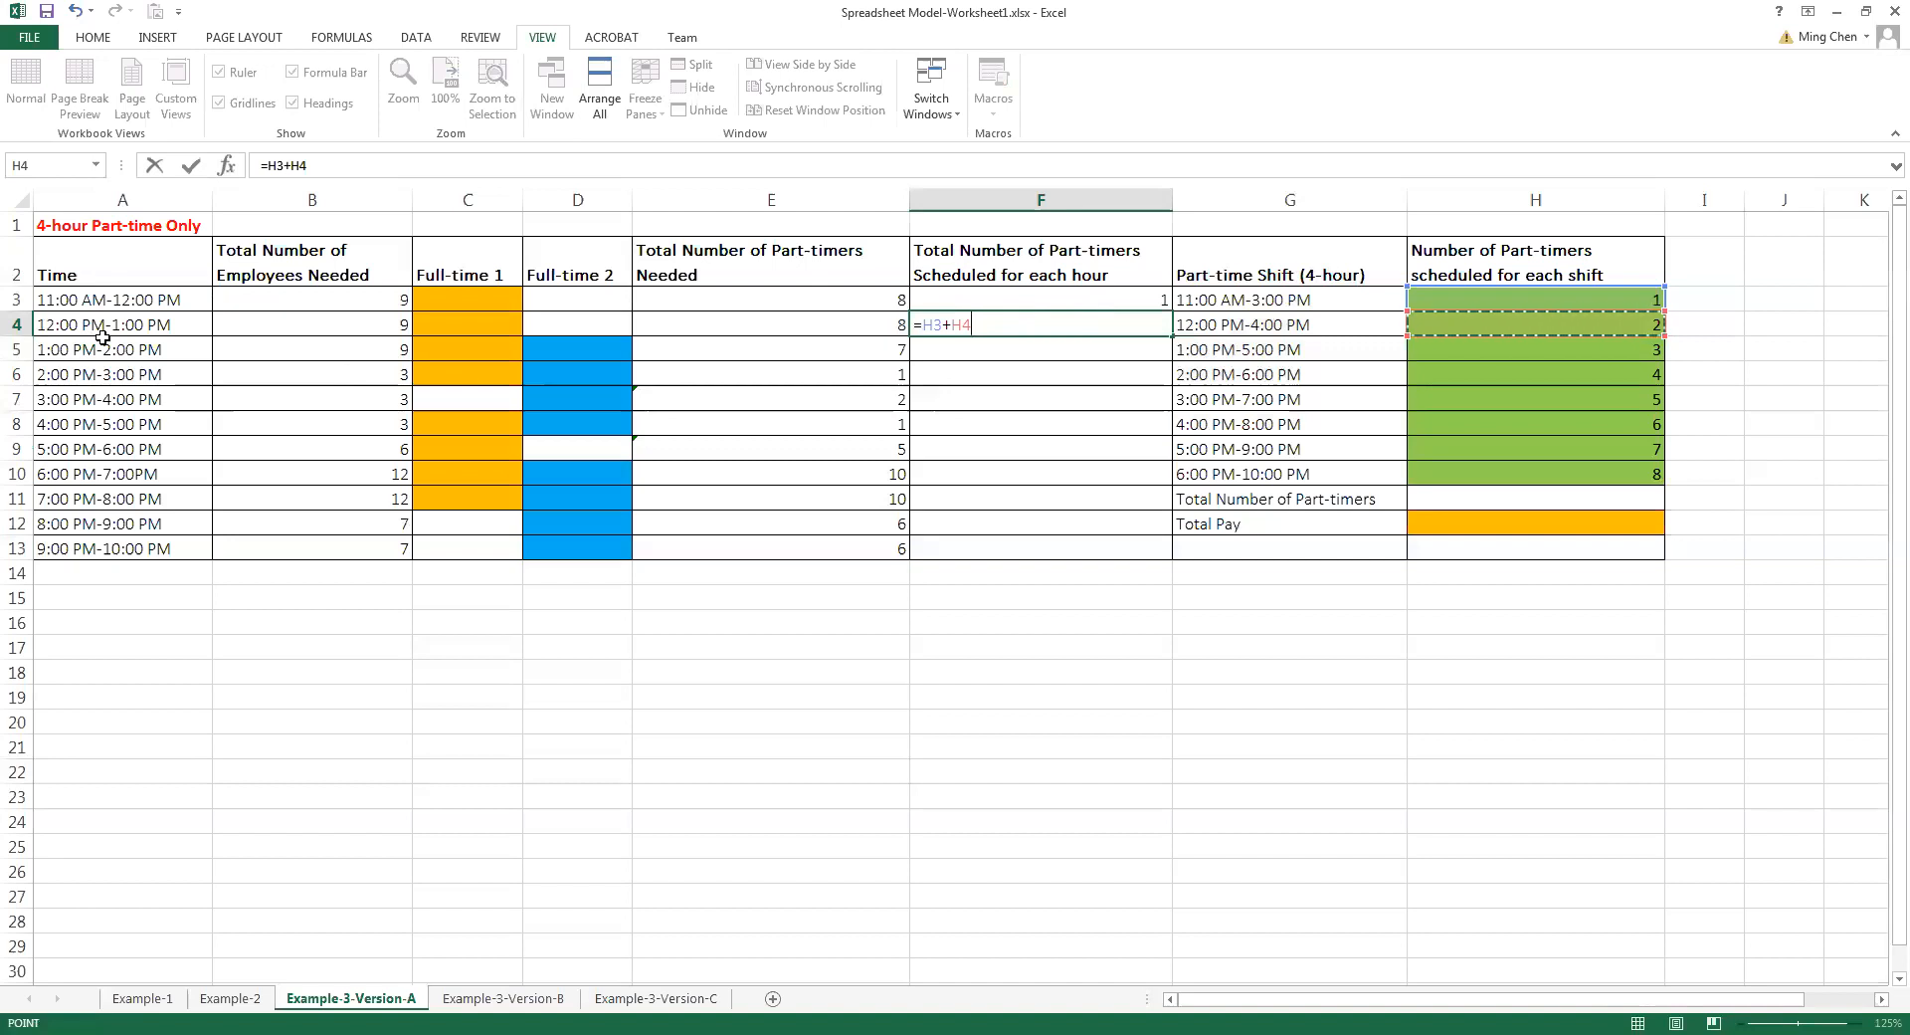
key(Return)
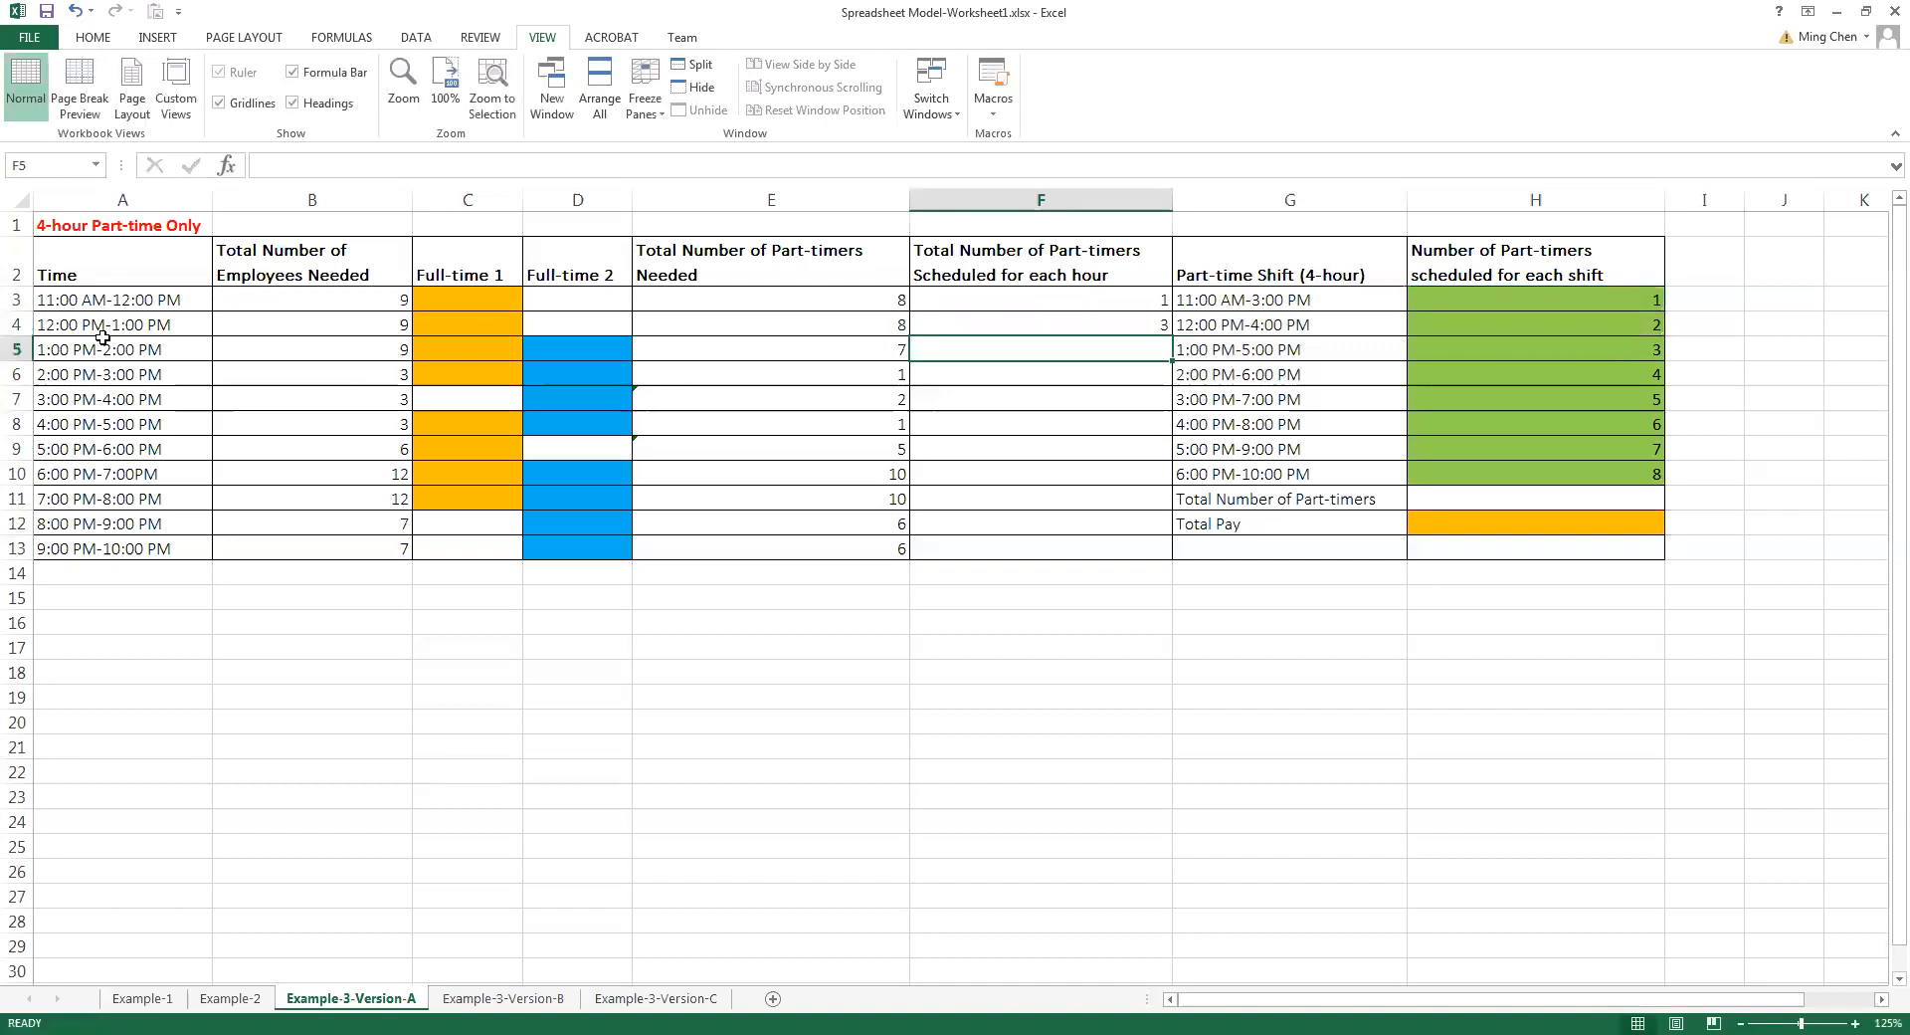
Calculate the part-timers scheduled for 1:00 PM-2:00 PM by entering =H3+H4+H5 in F5
text(=)
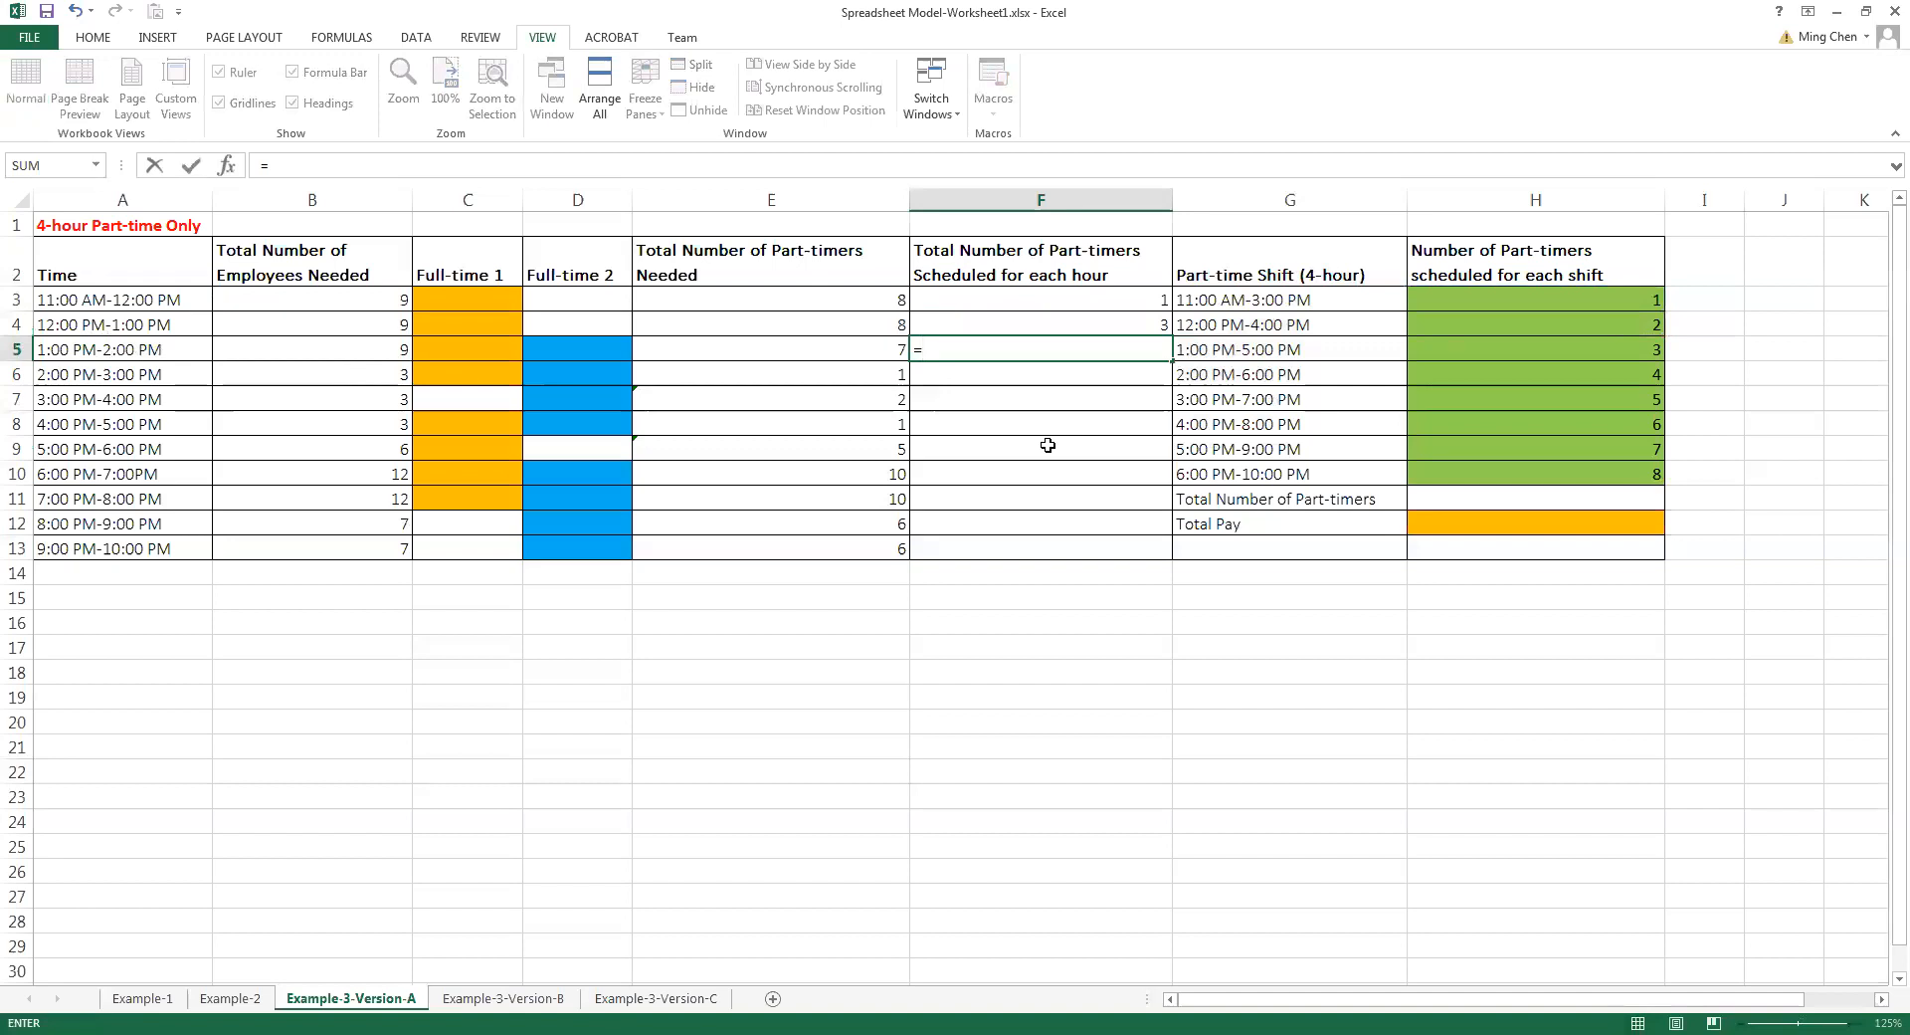
click(1484, 302)
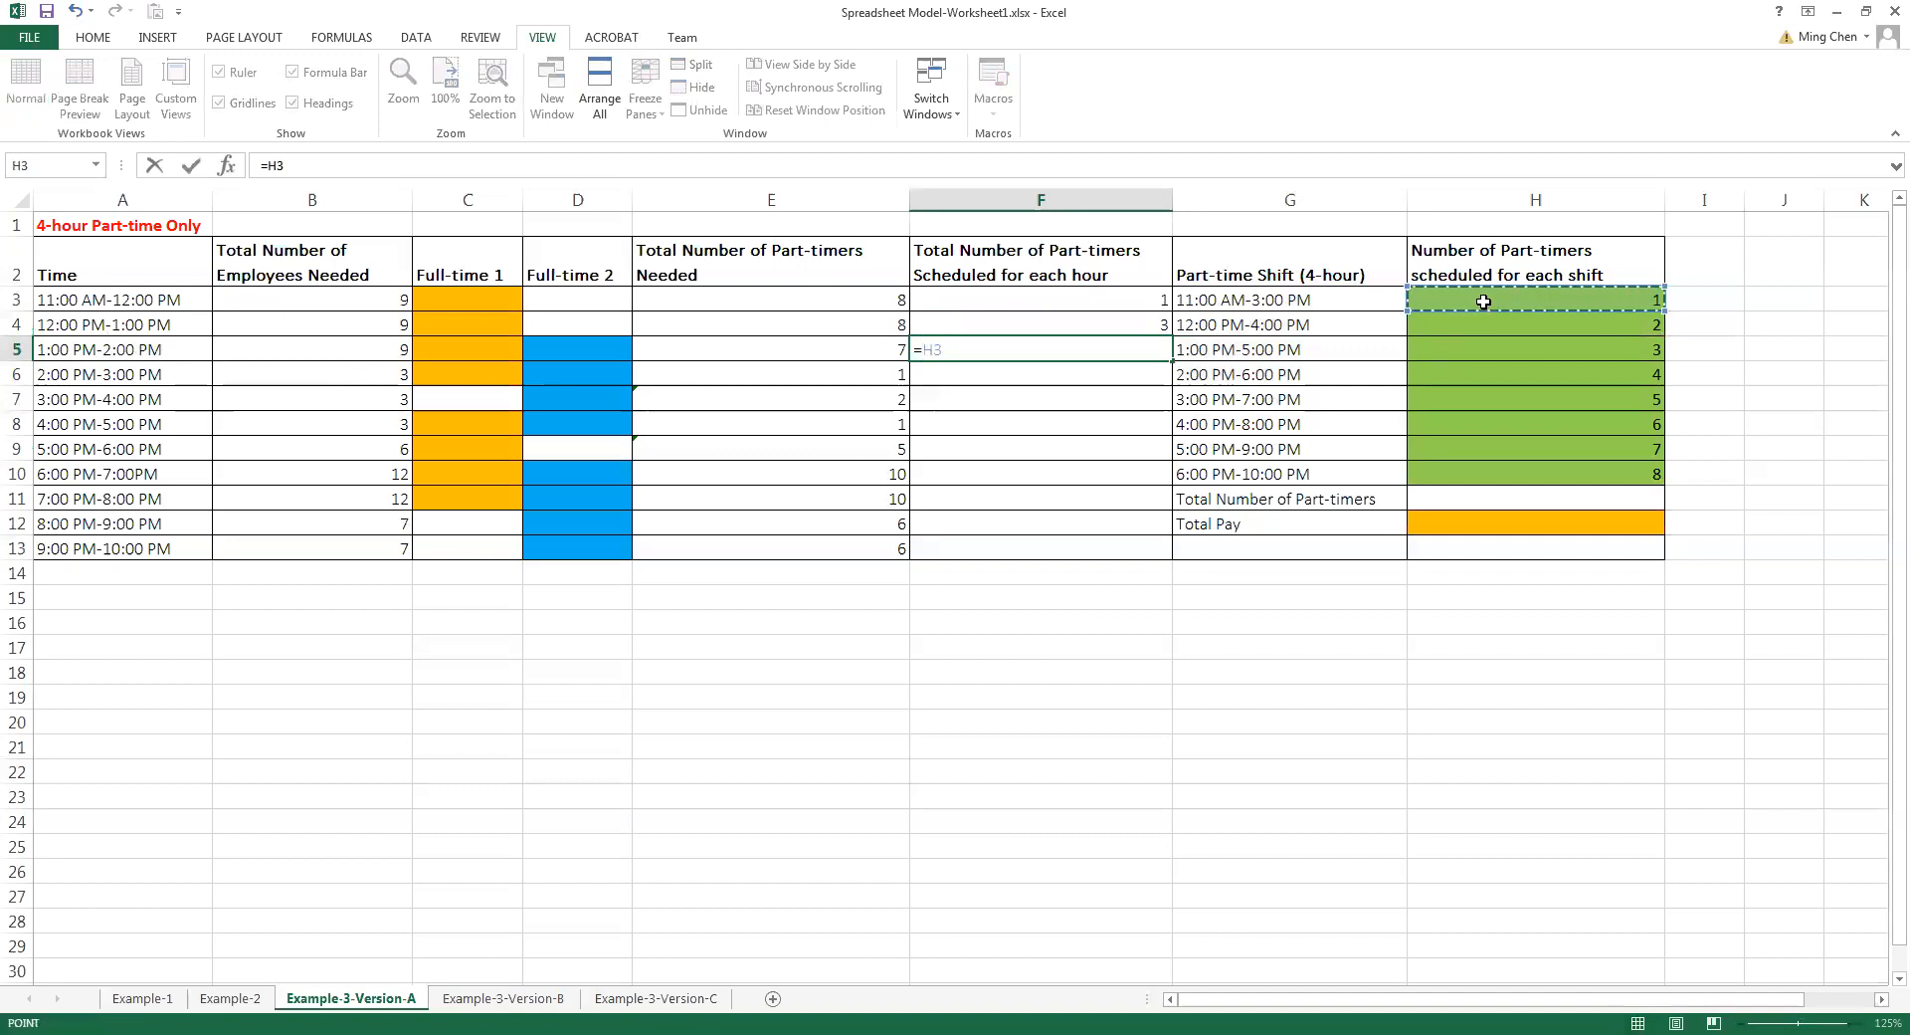
text(+)
click(1471, 324)
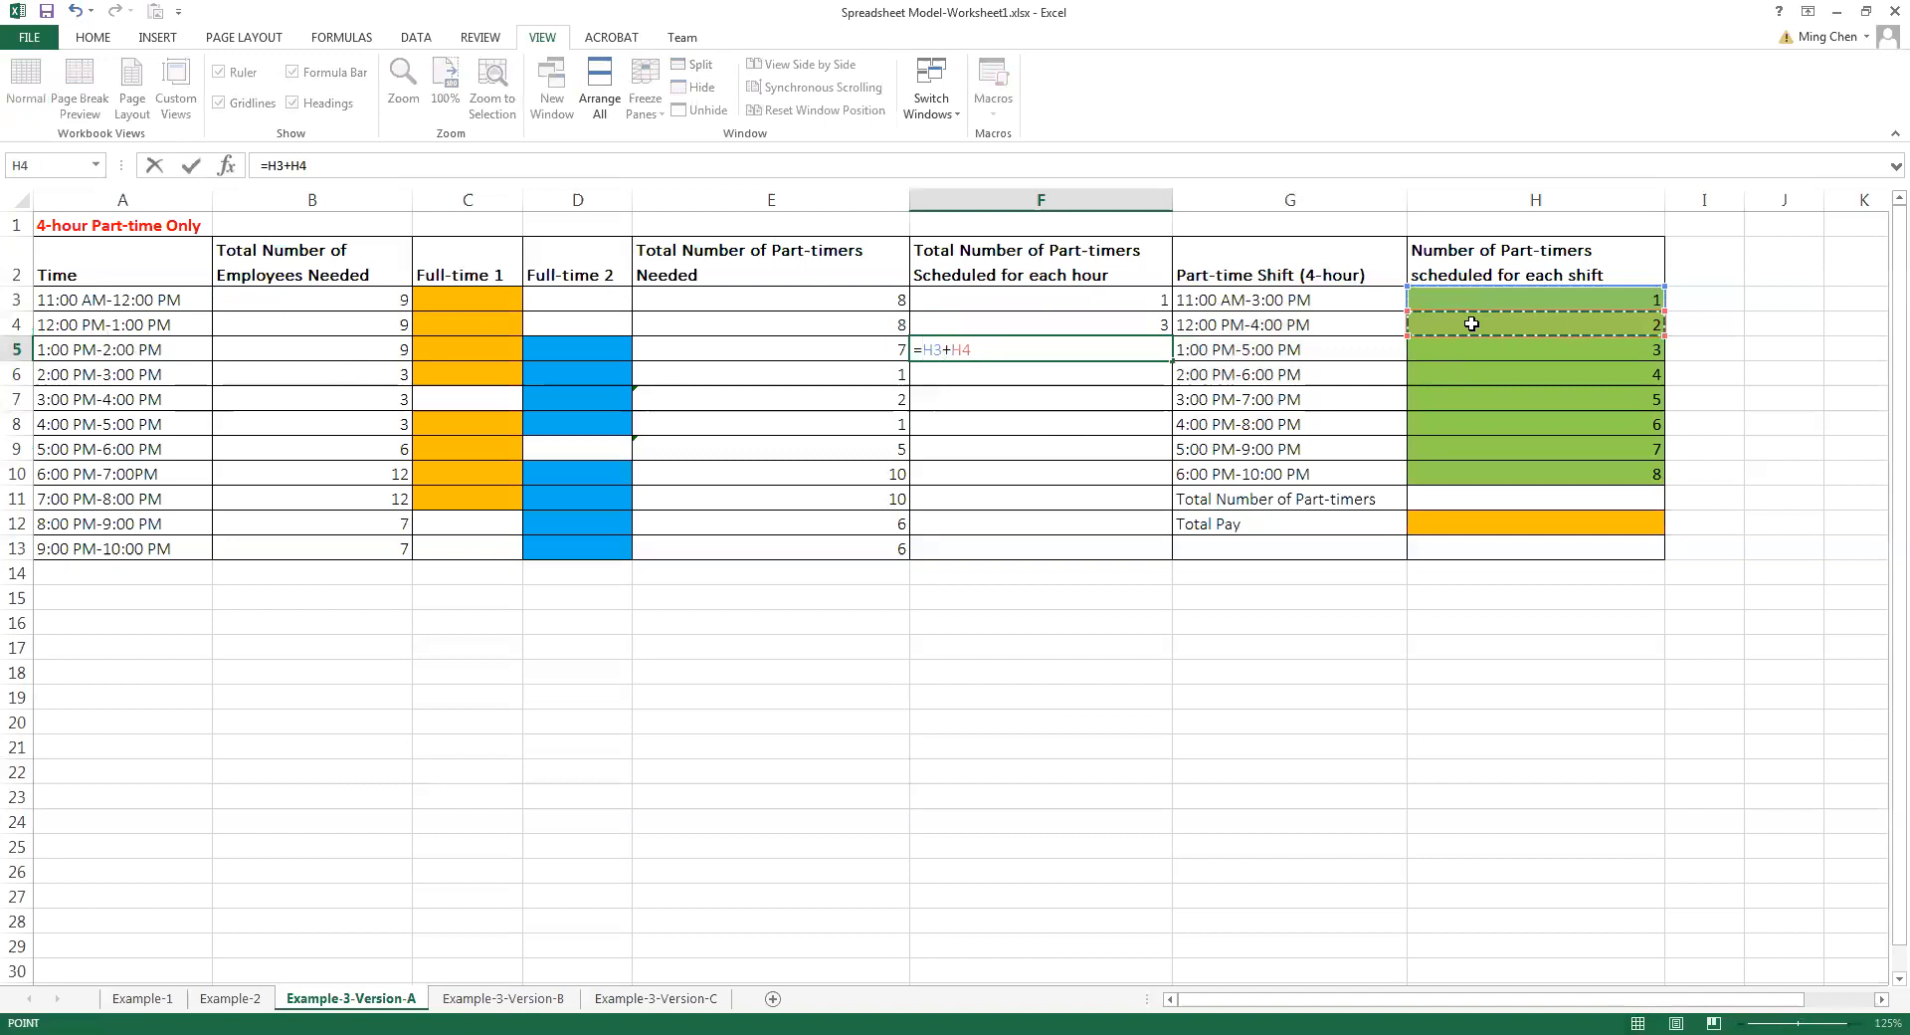
text(+)
click(1458, 347)
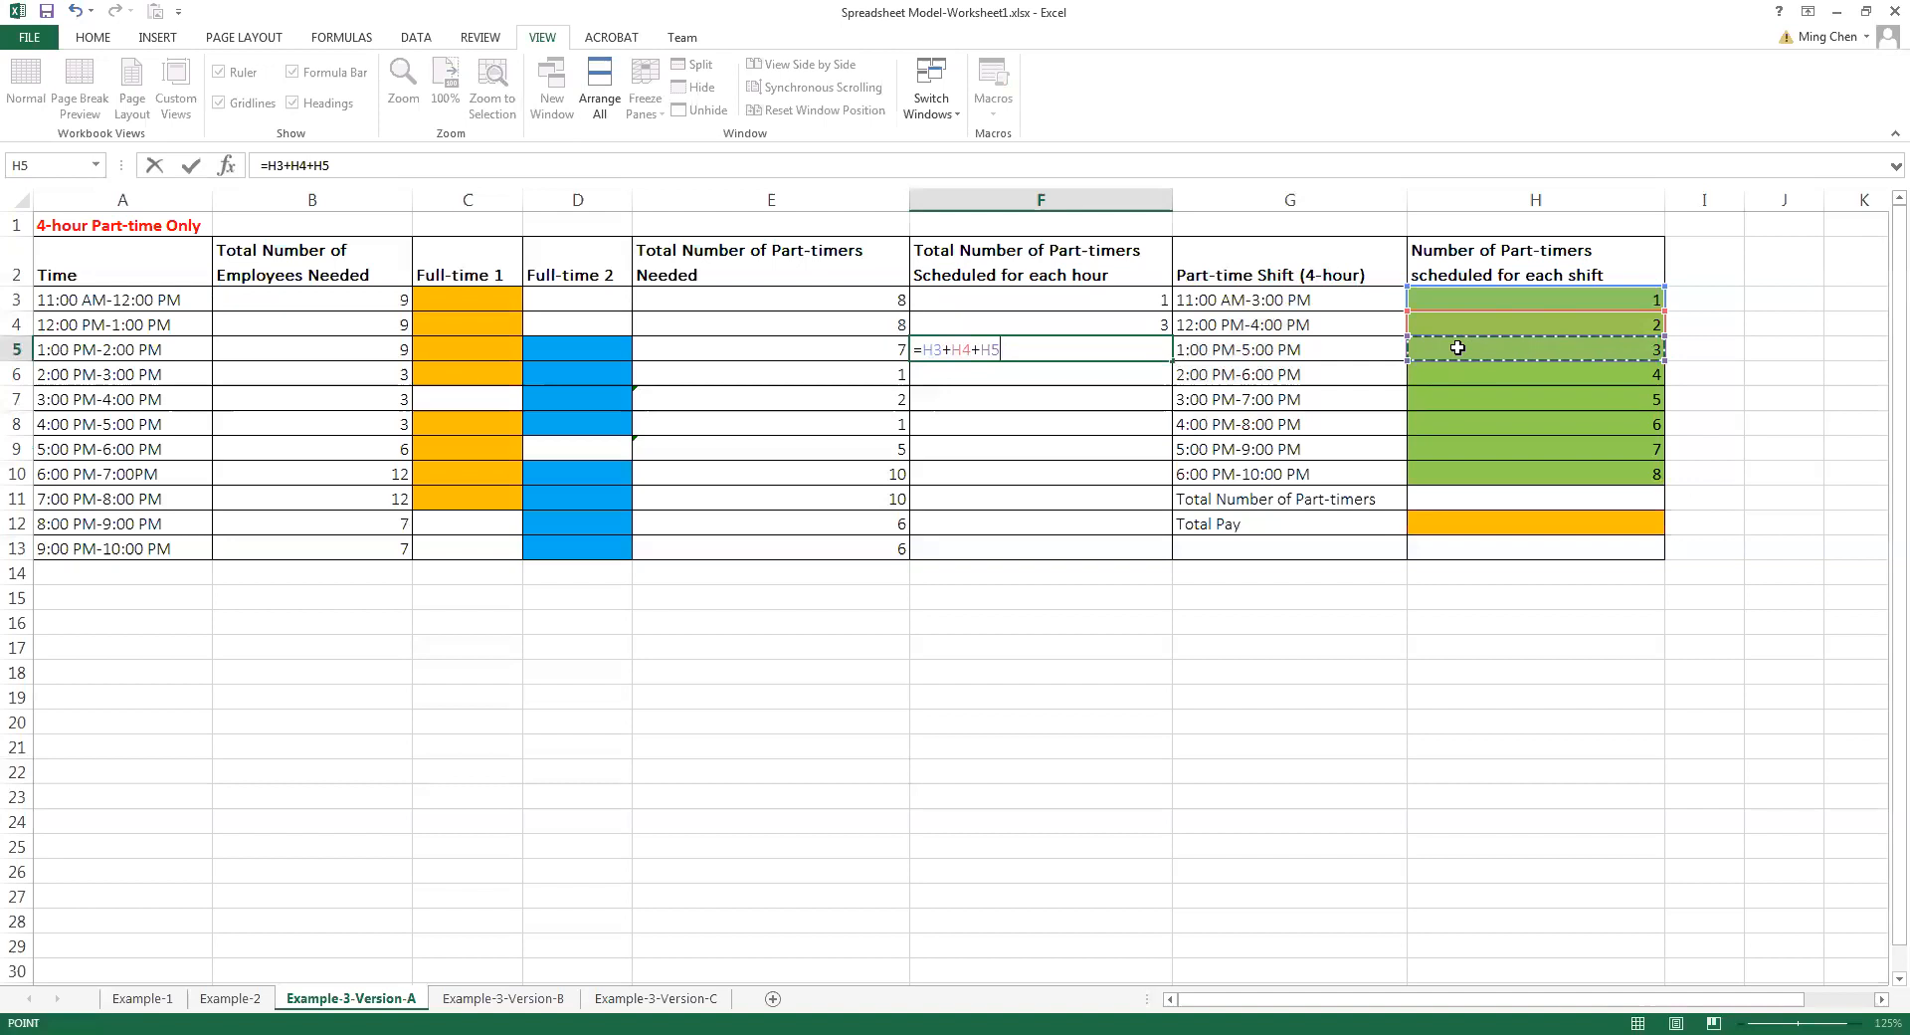
key(Return)
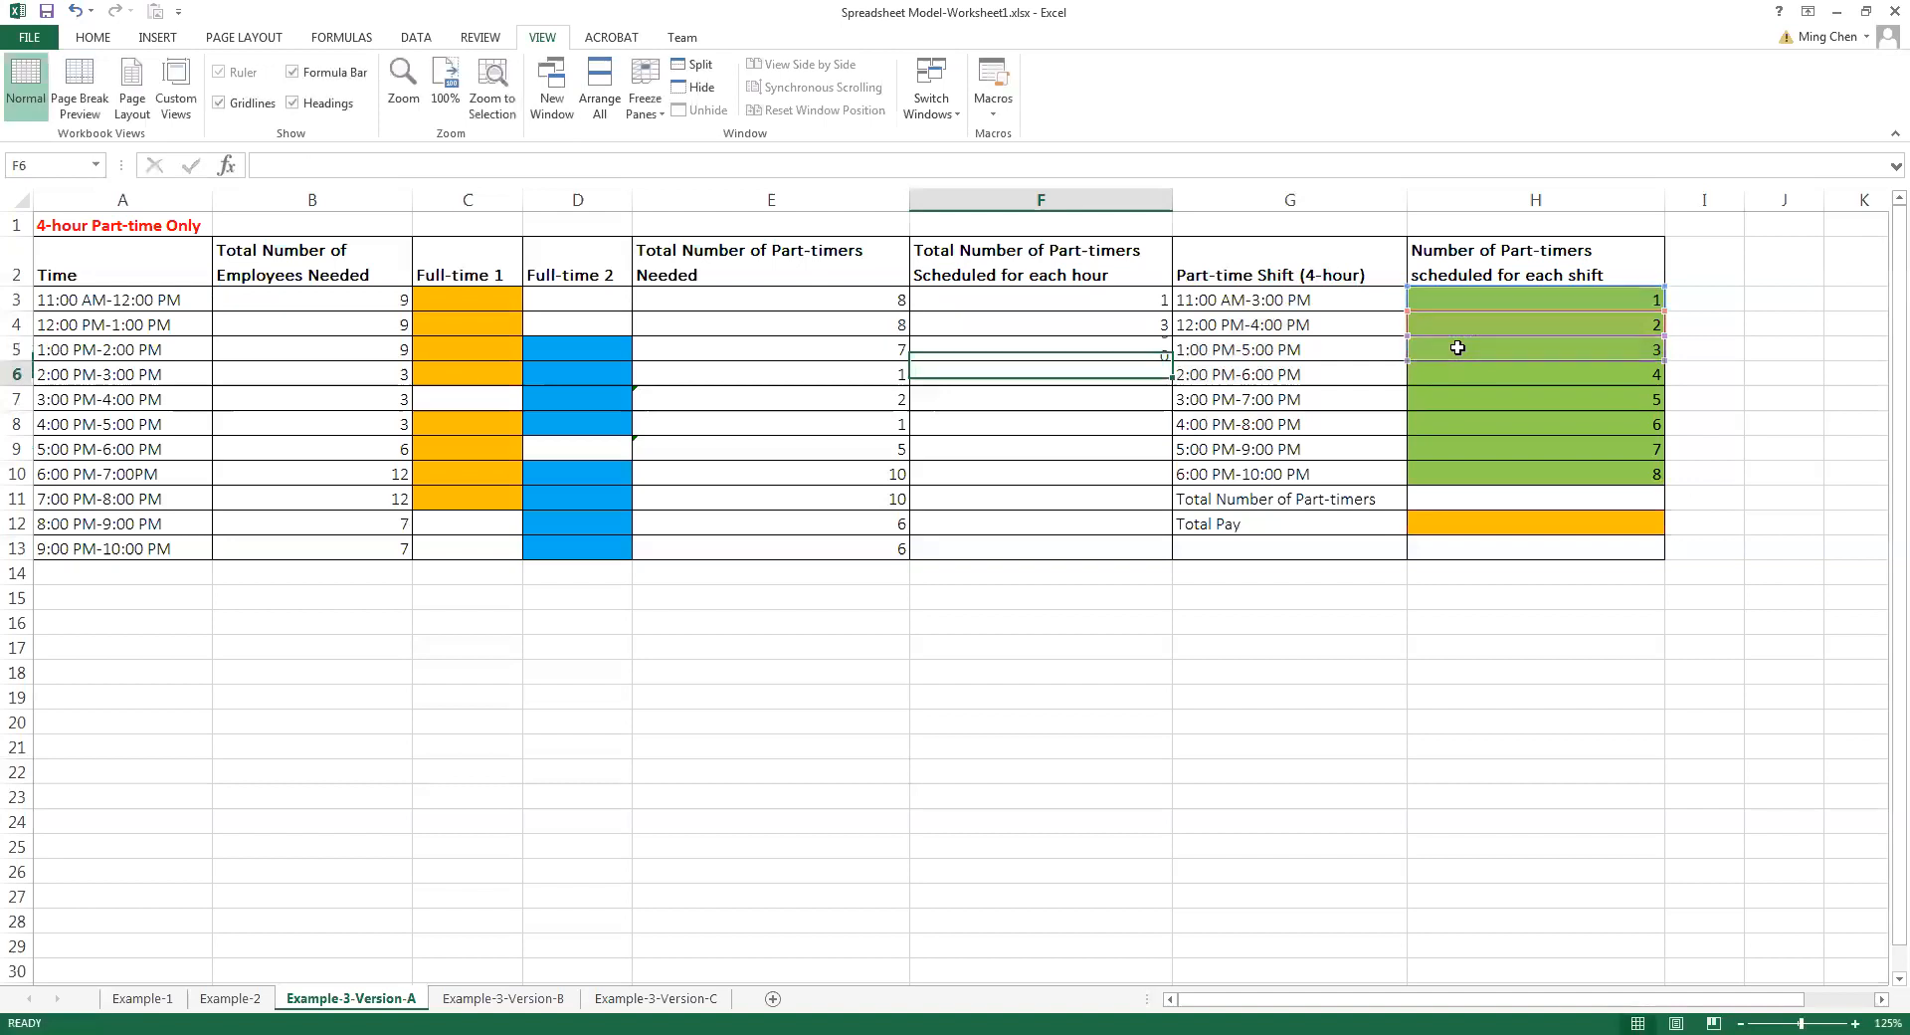
Calculate the part-timers scheduled for 2:00 PM-3:00 PM by entering =H3+H4+H5+H6 in F6
text(=)
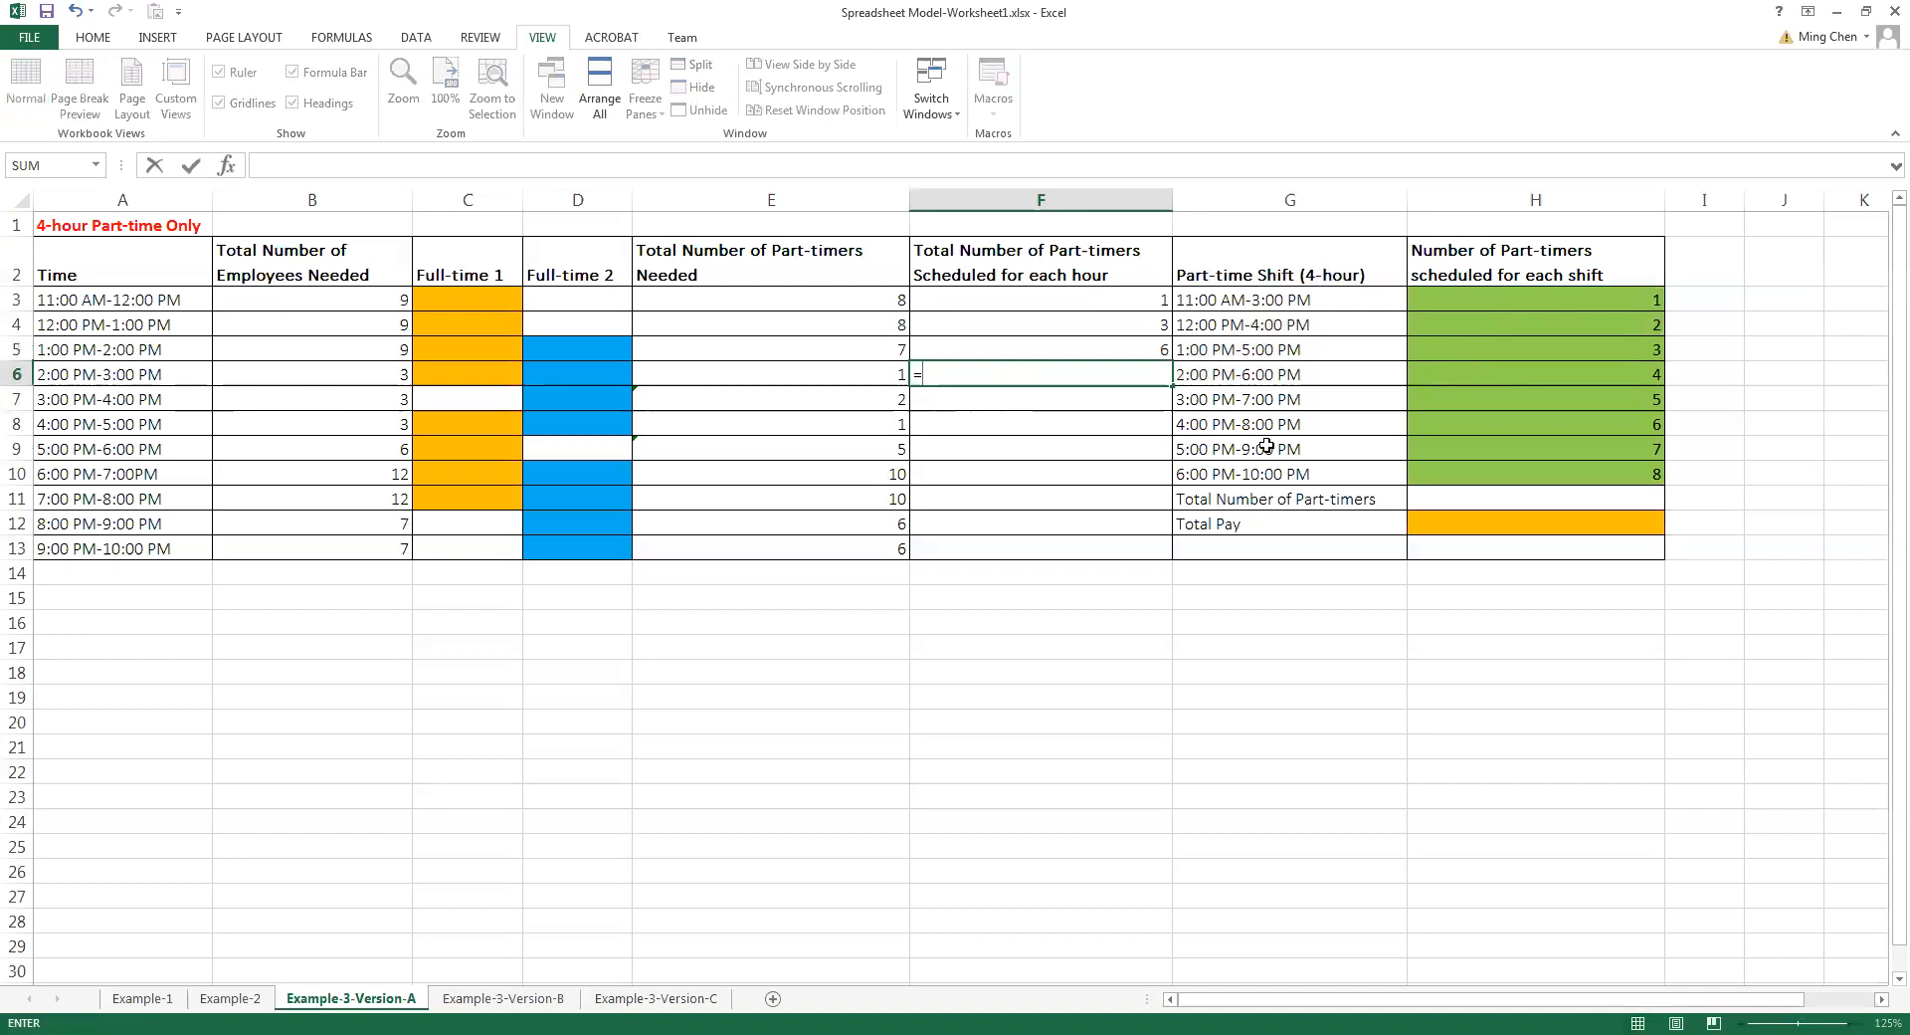
click(1461, 298)
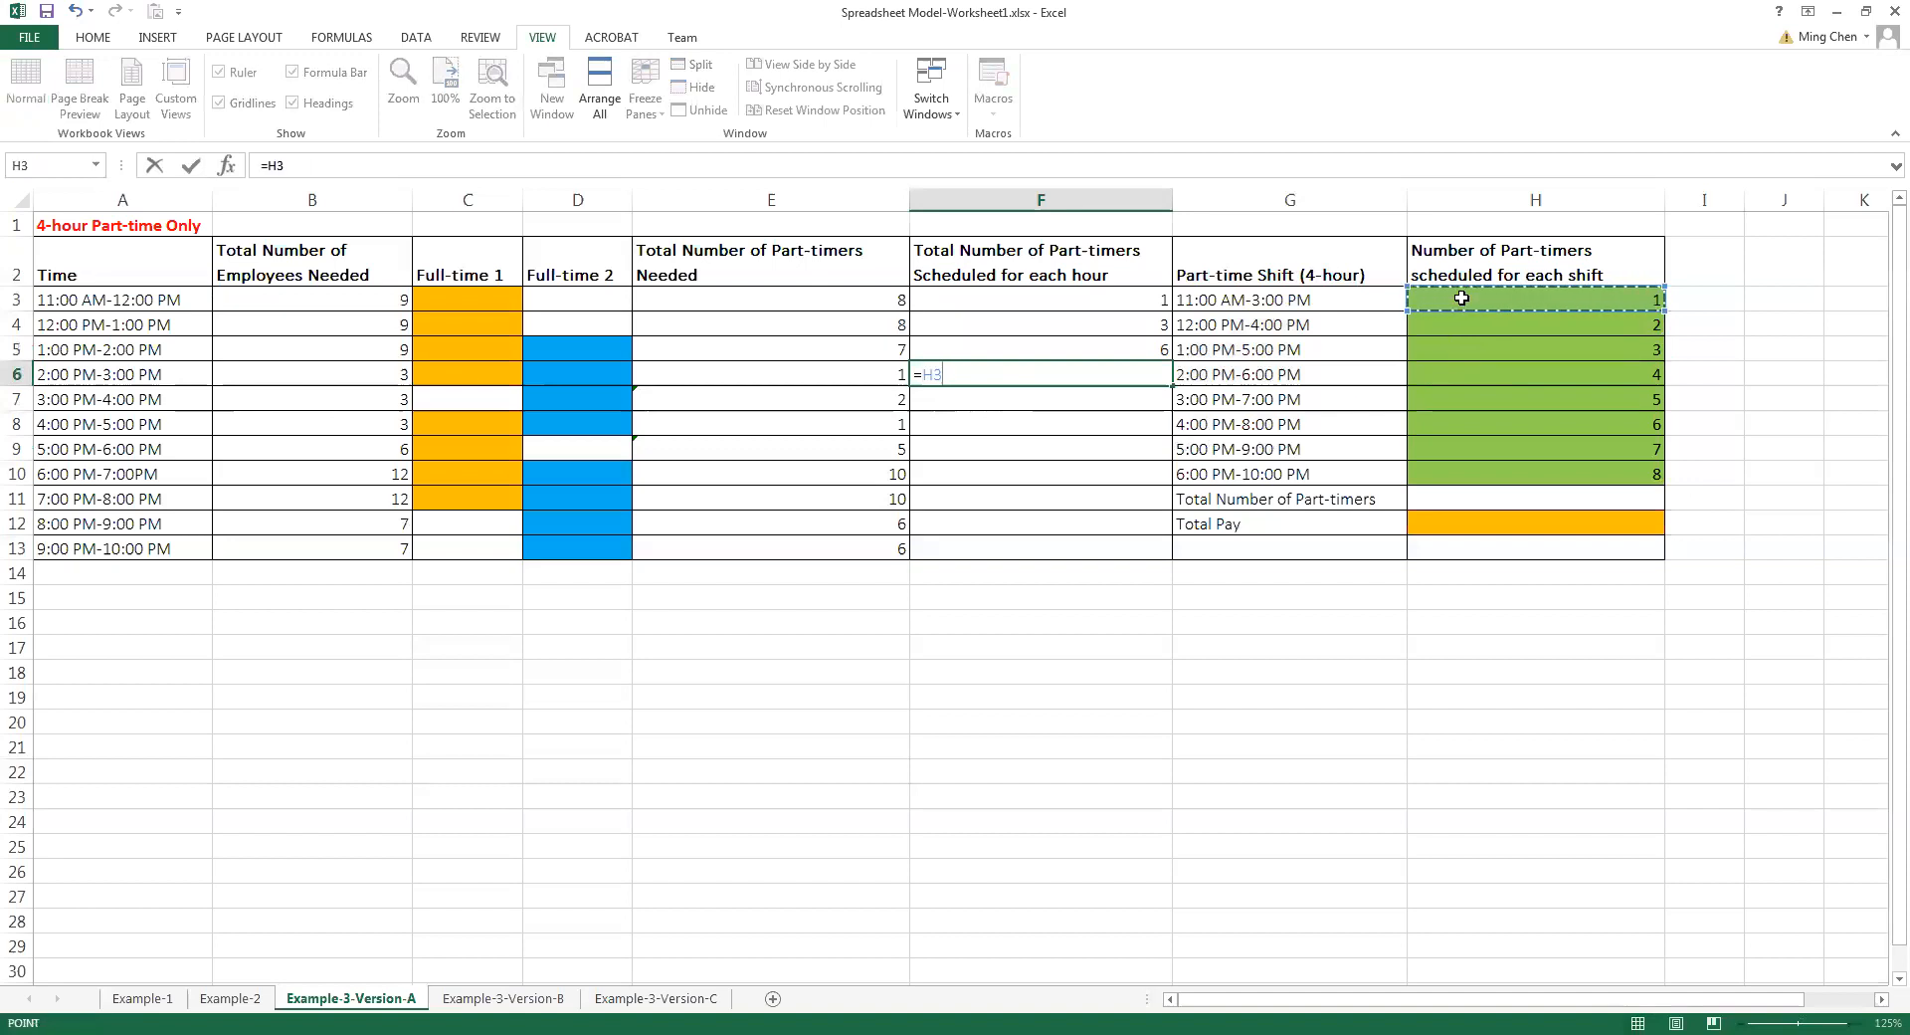
text(+)
click(1451, 318)
text(+)
click(1444, 354)
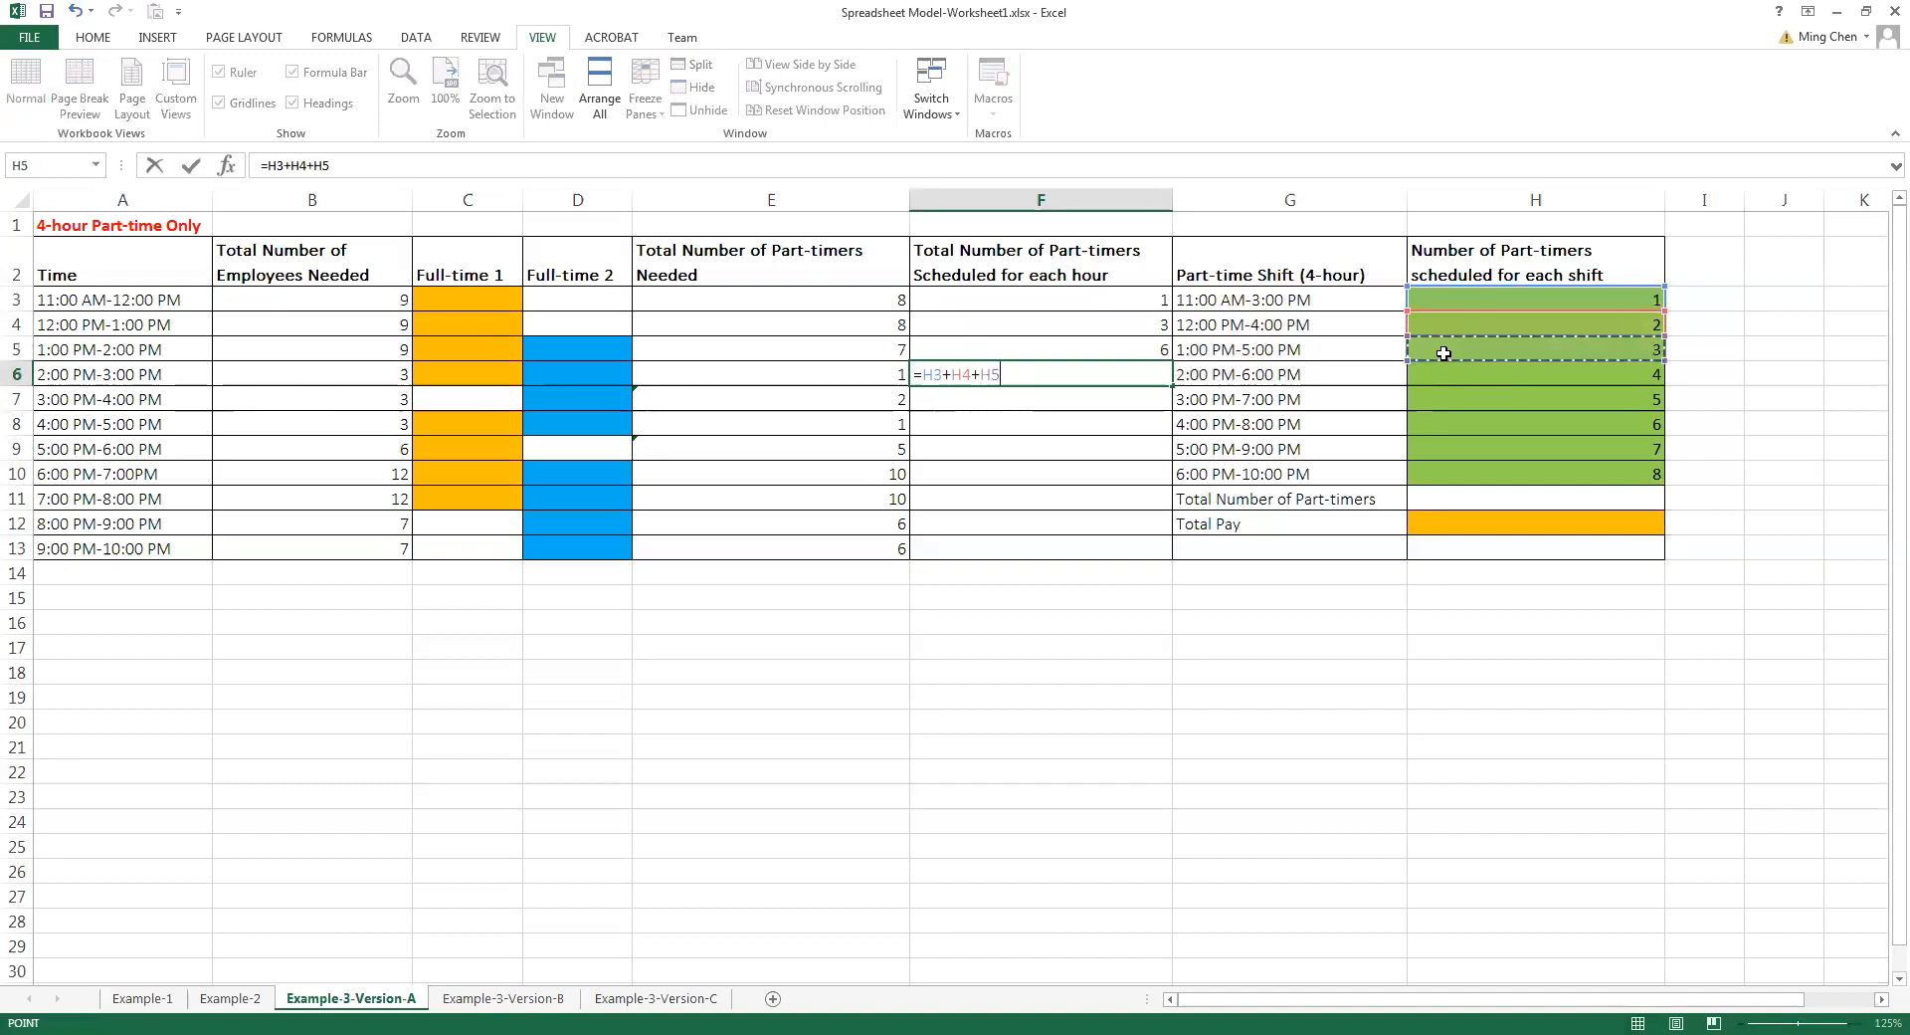
text(+)
click(1433, 373)
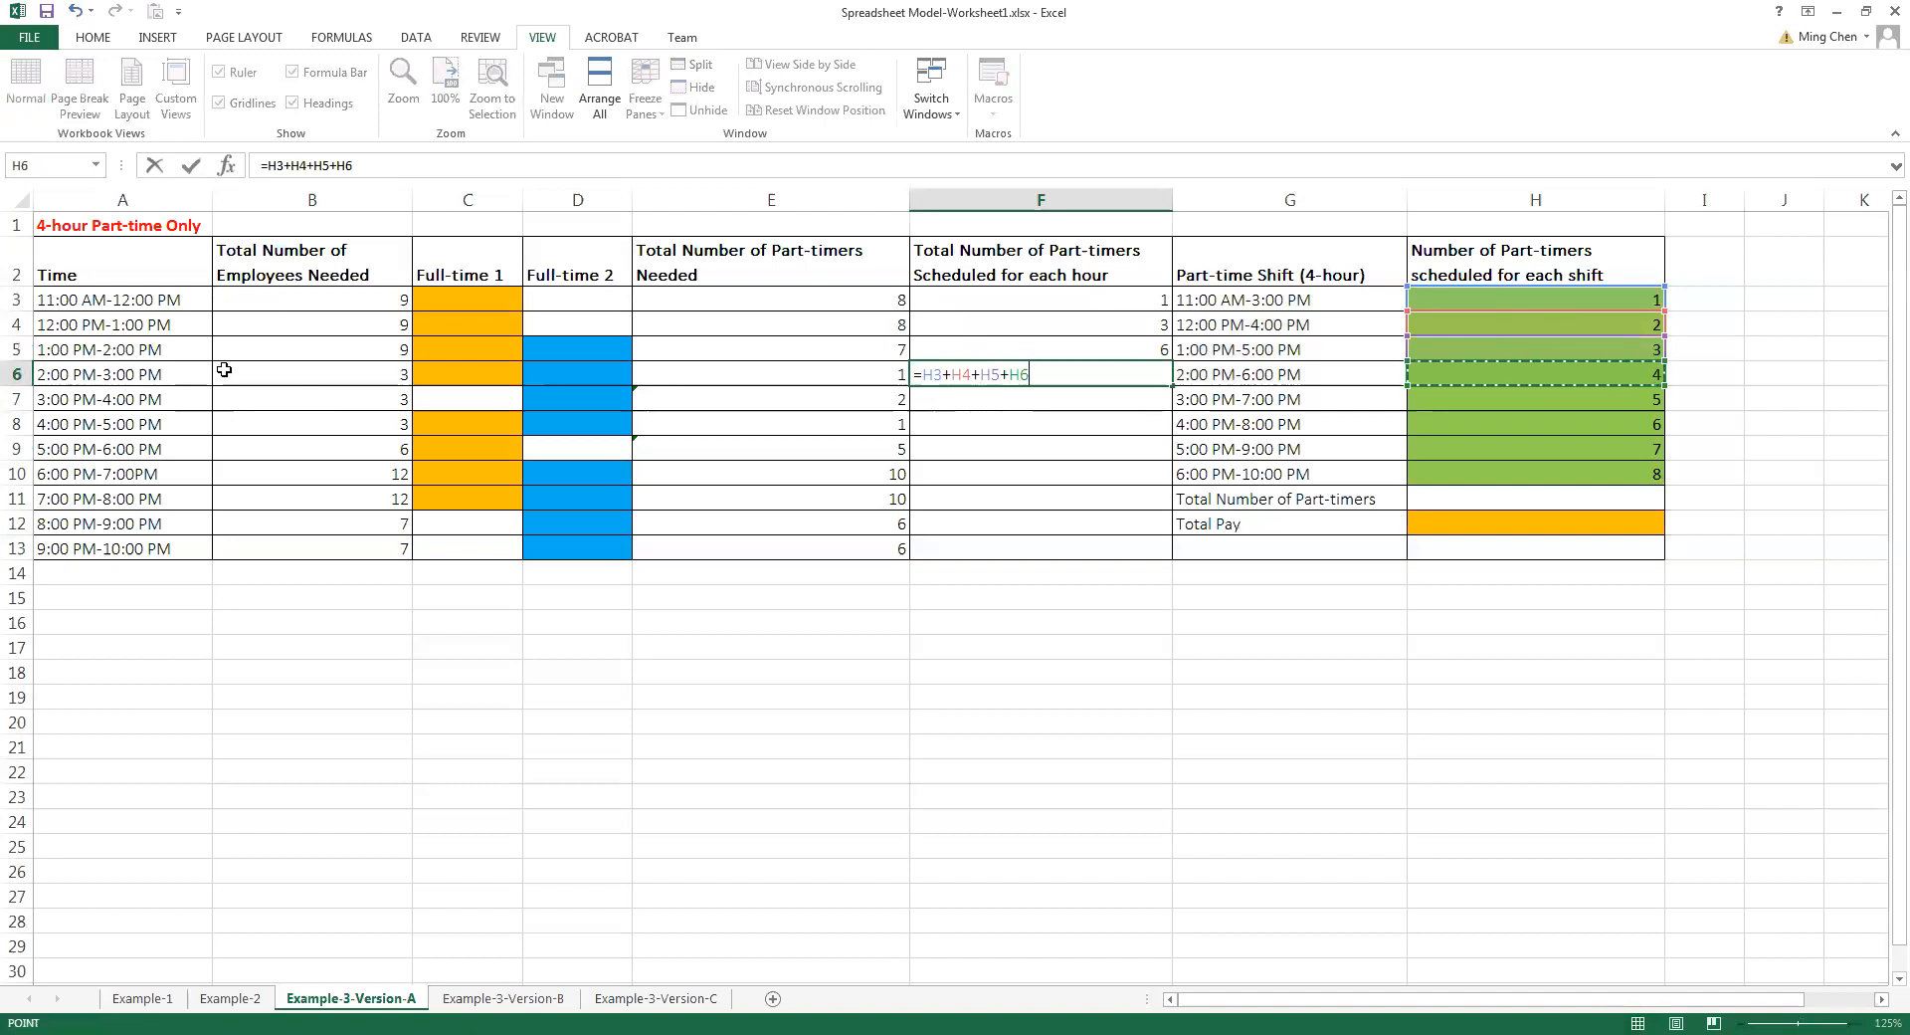
key(Return)
Calculate the part-timers scheduled for 3:00 PM-4:00 PM by entering =H4+H5+H6+H7 in F7
text(=)
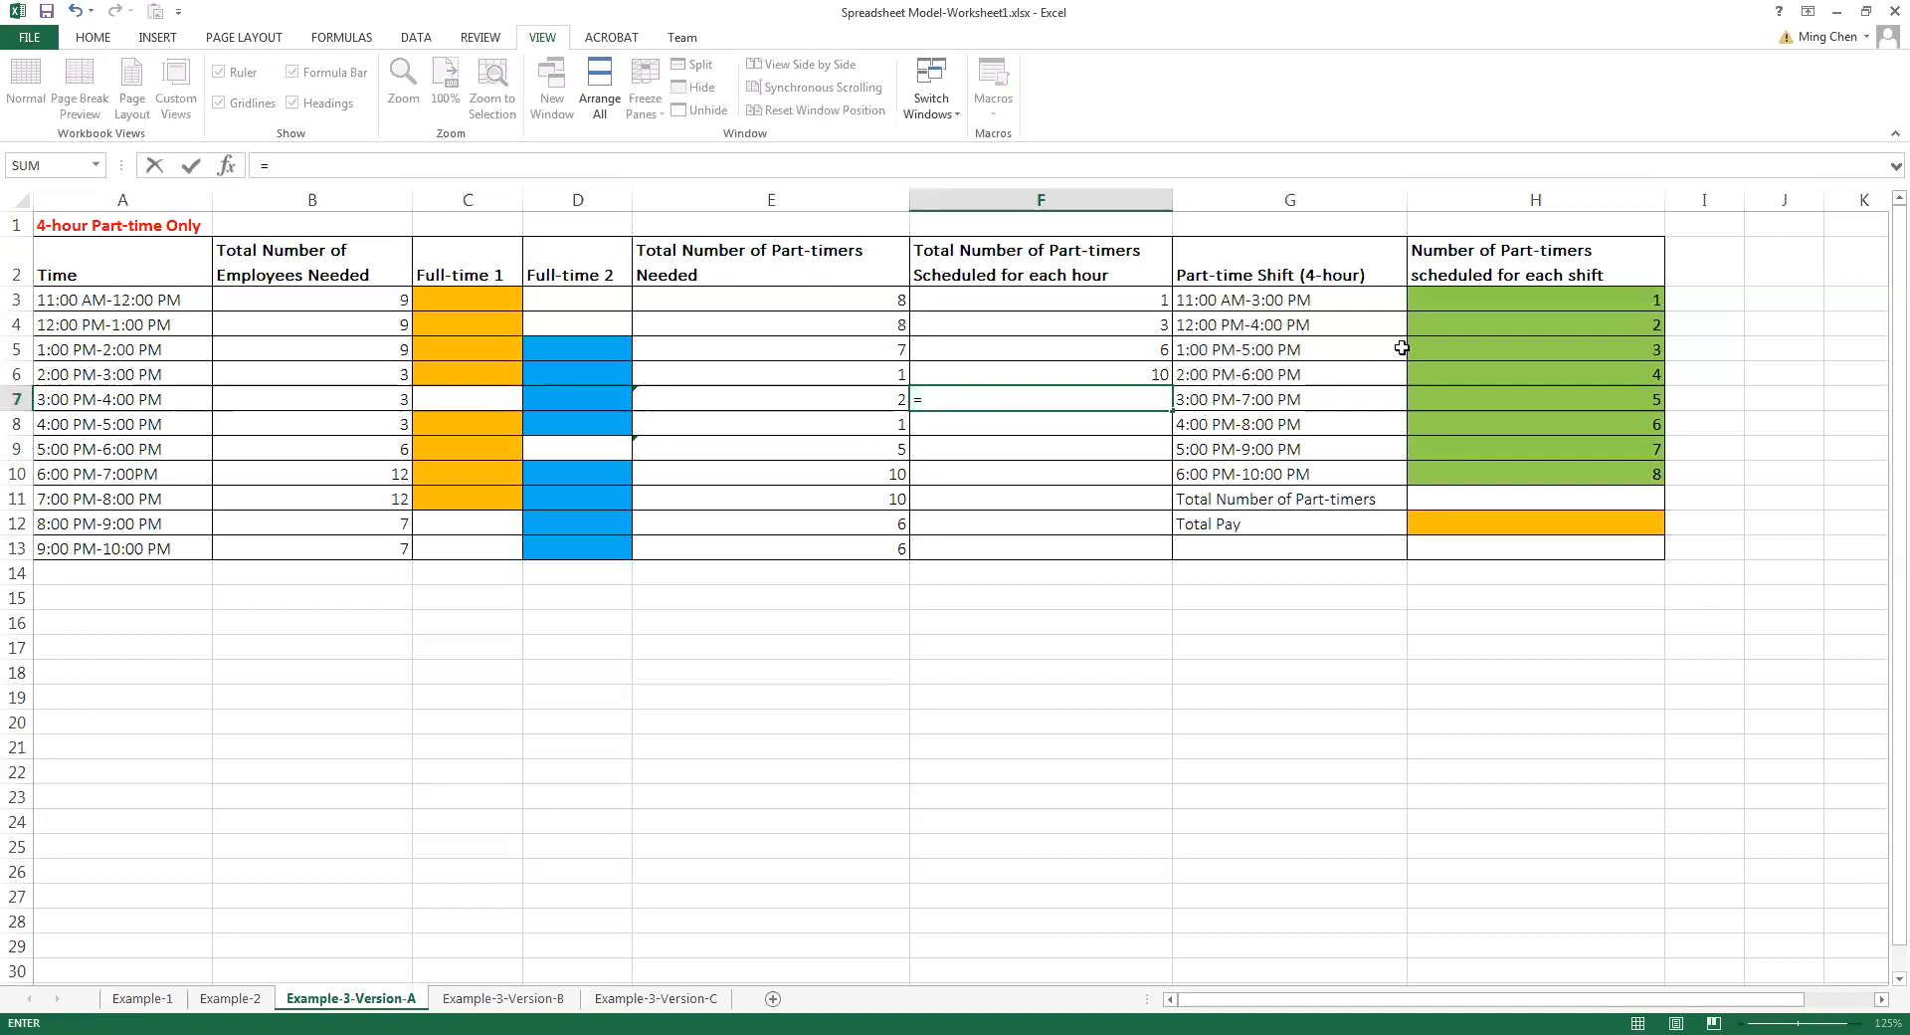
click(1440, 323)
text(+)
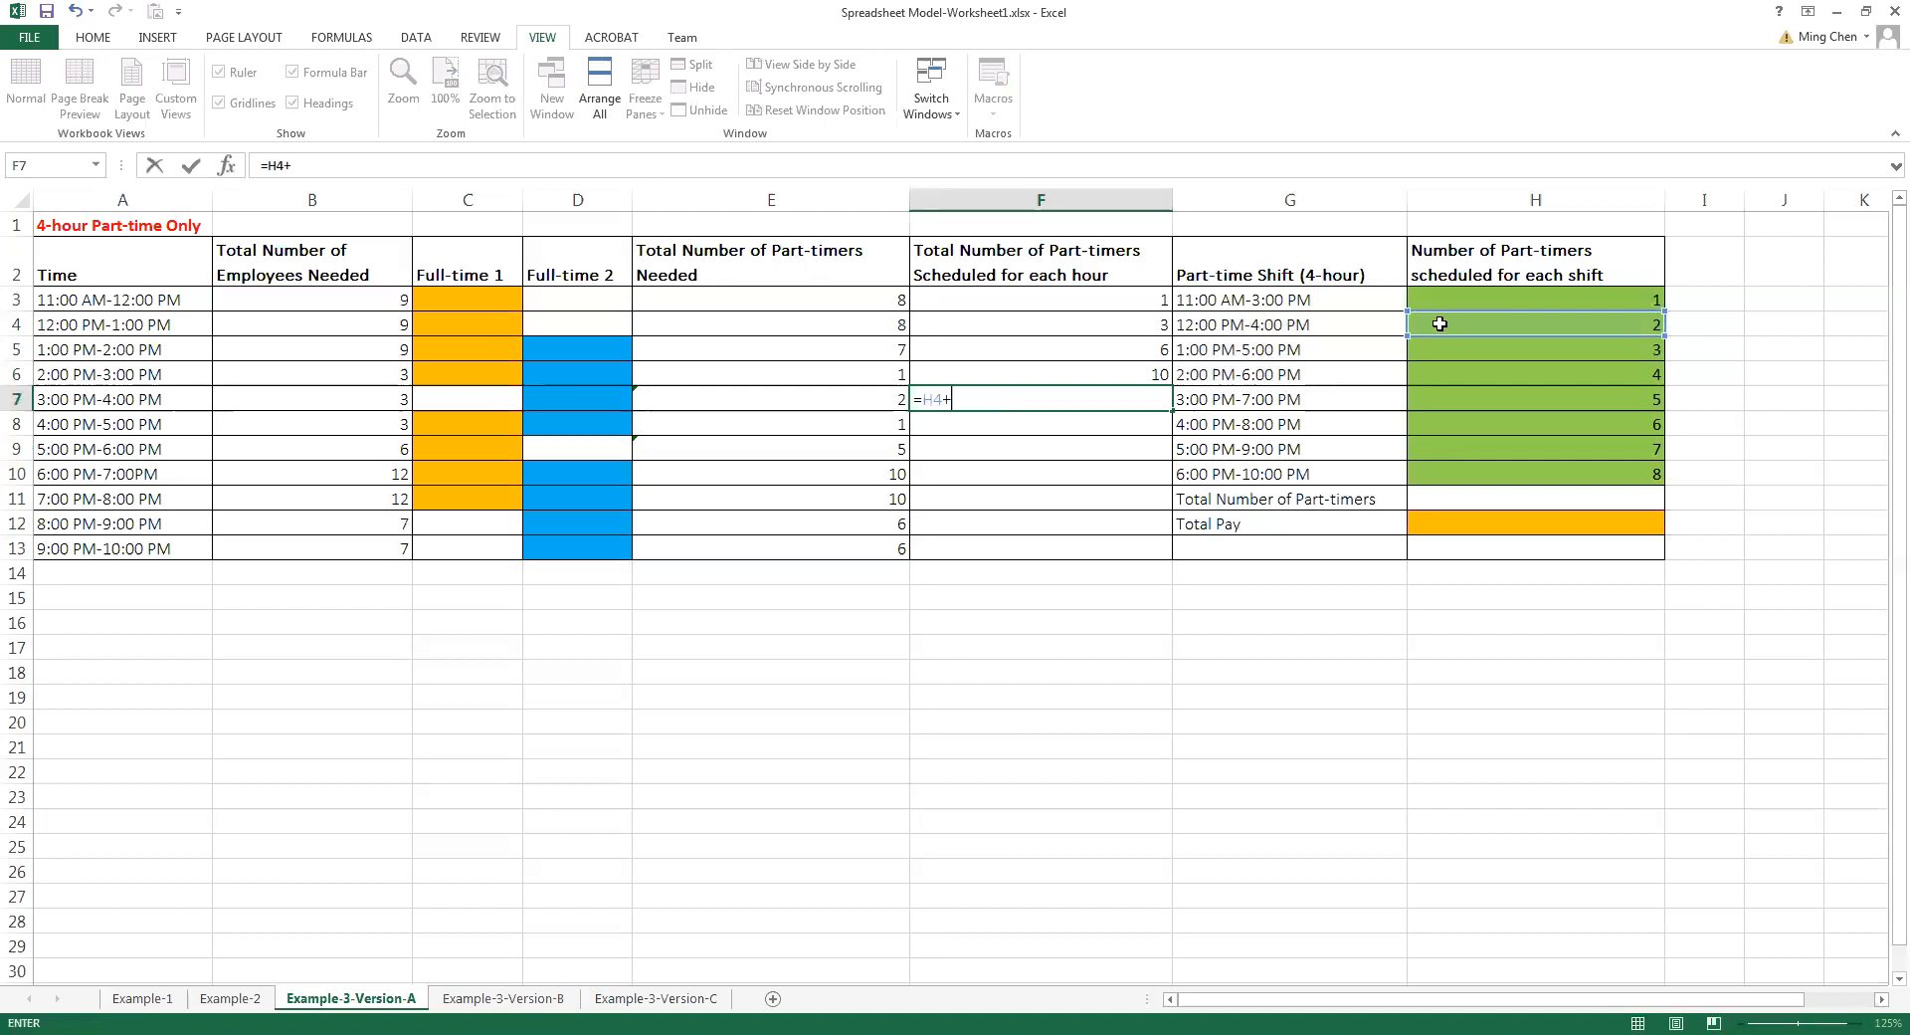
click(1434, 350)
text(+)
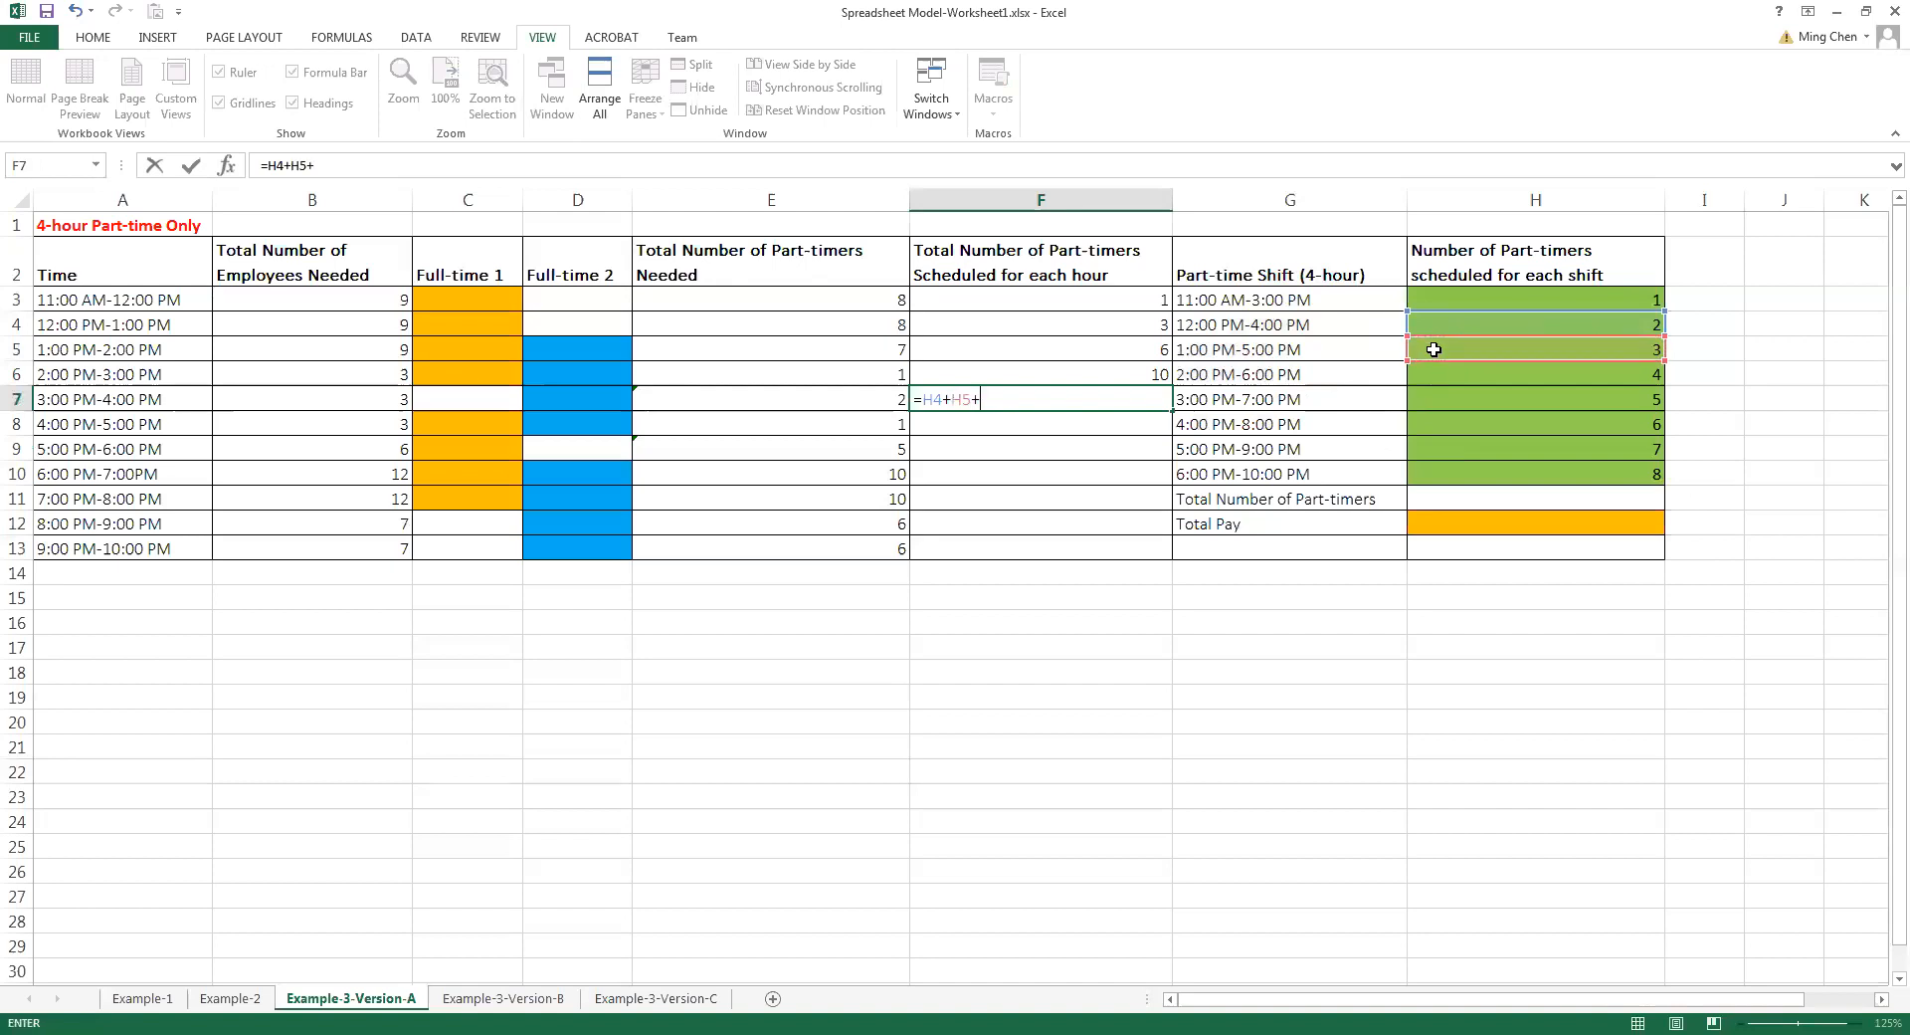
click(1438, 376)
text(+)
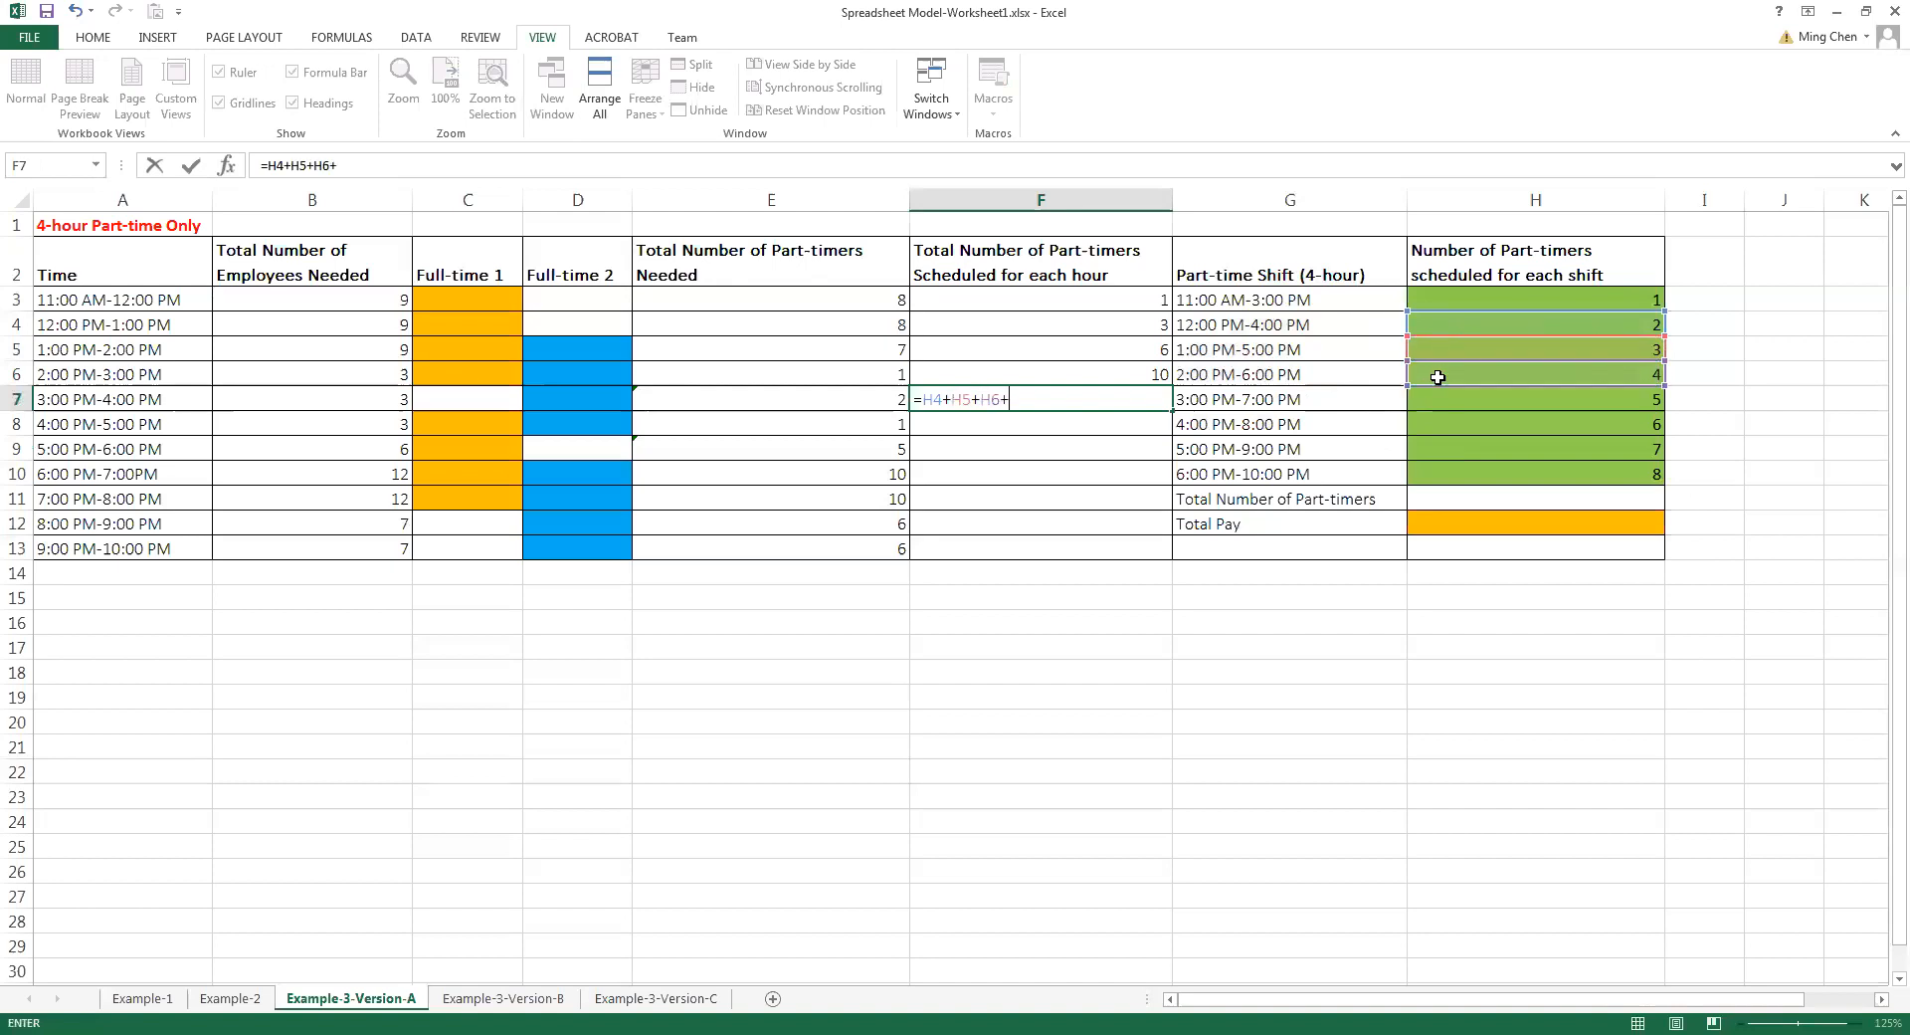
click(1437, 400)
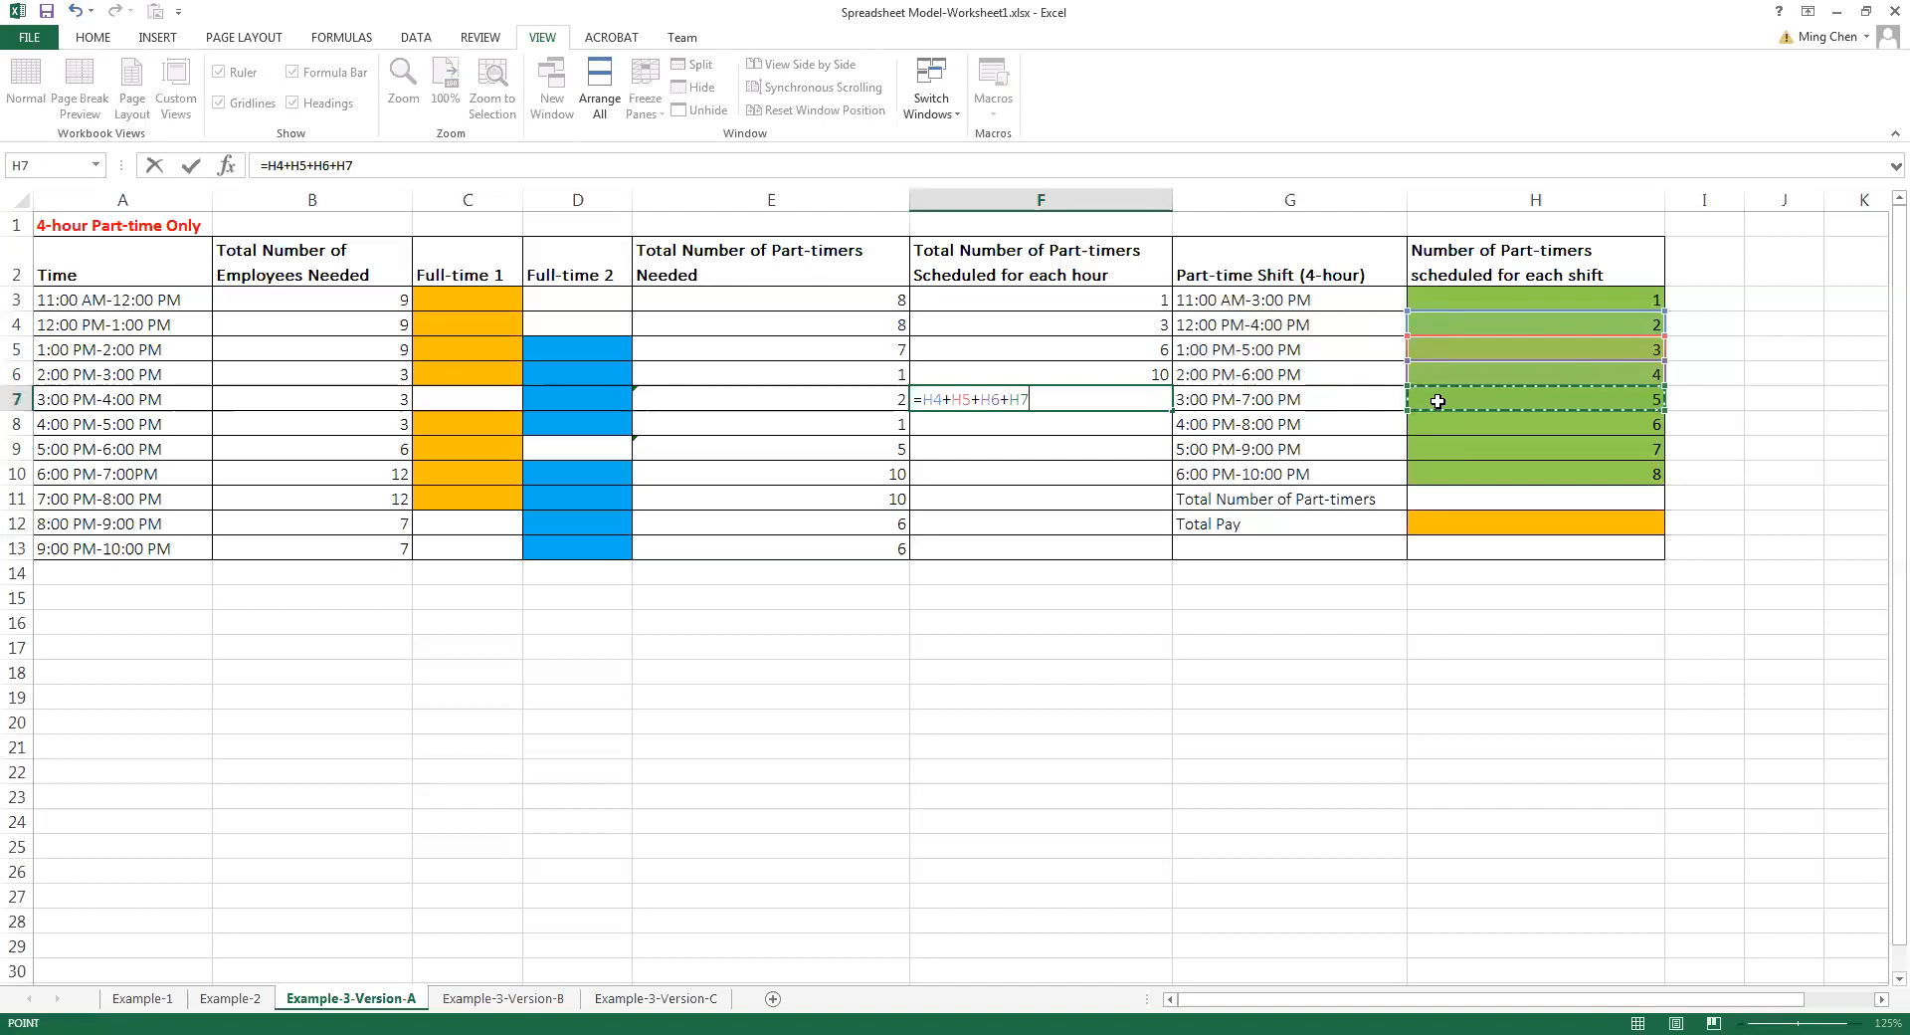
key(Return)
Calculate the part-timers scheduled for 4:00 PM-5:00 PM by entering =H5+H6+H7+H8 in F8
text(=)
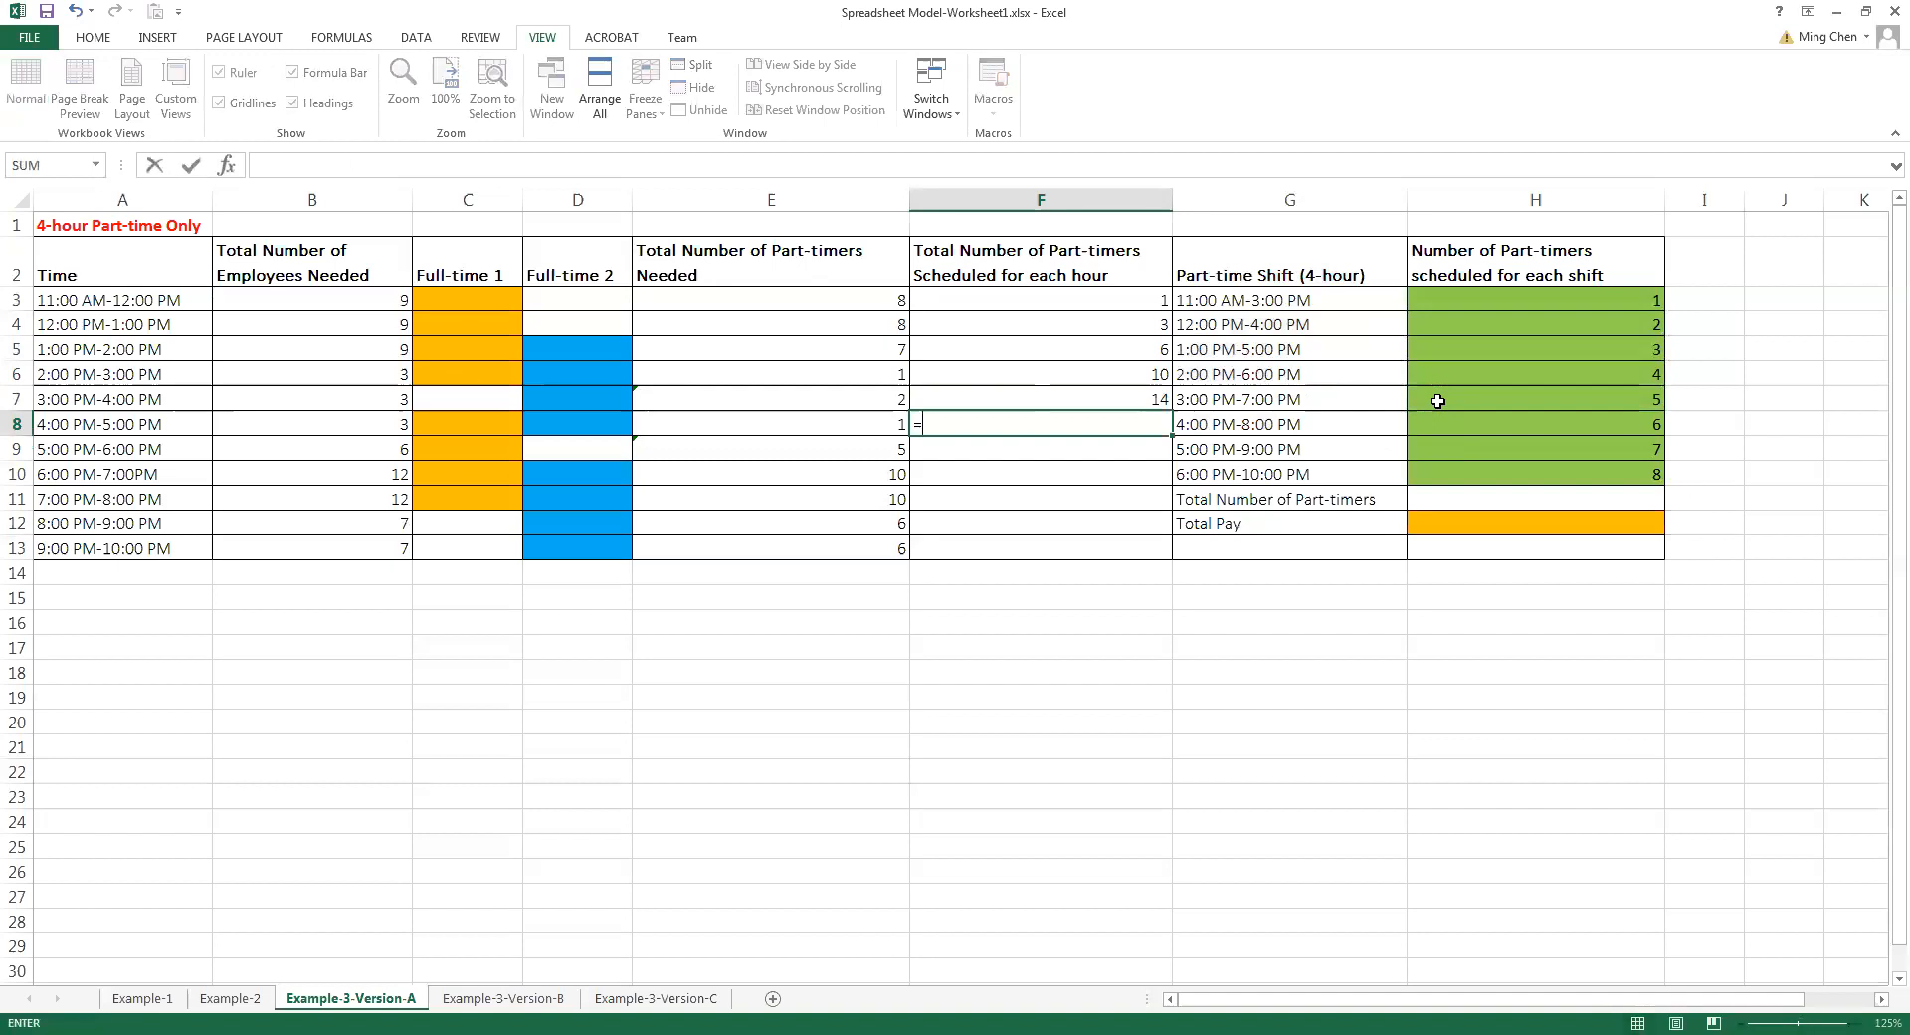
click(1448, 347)
text(+)
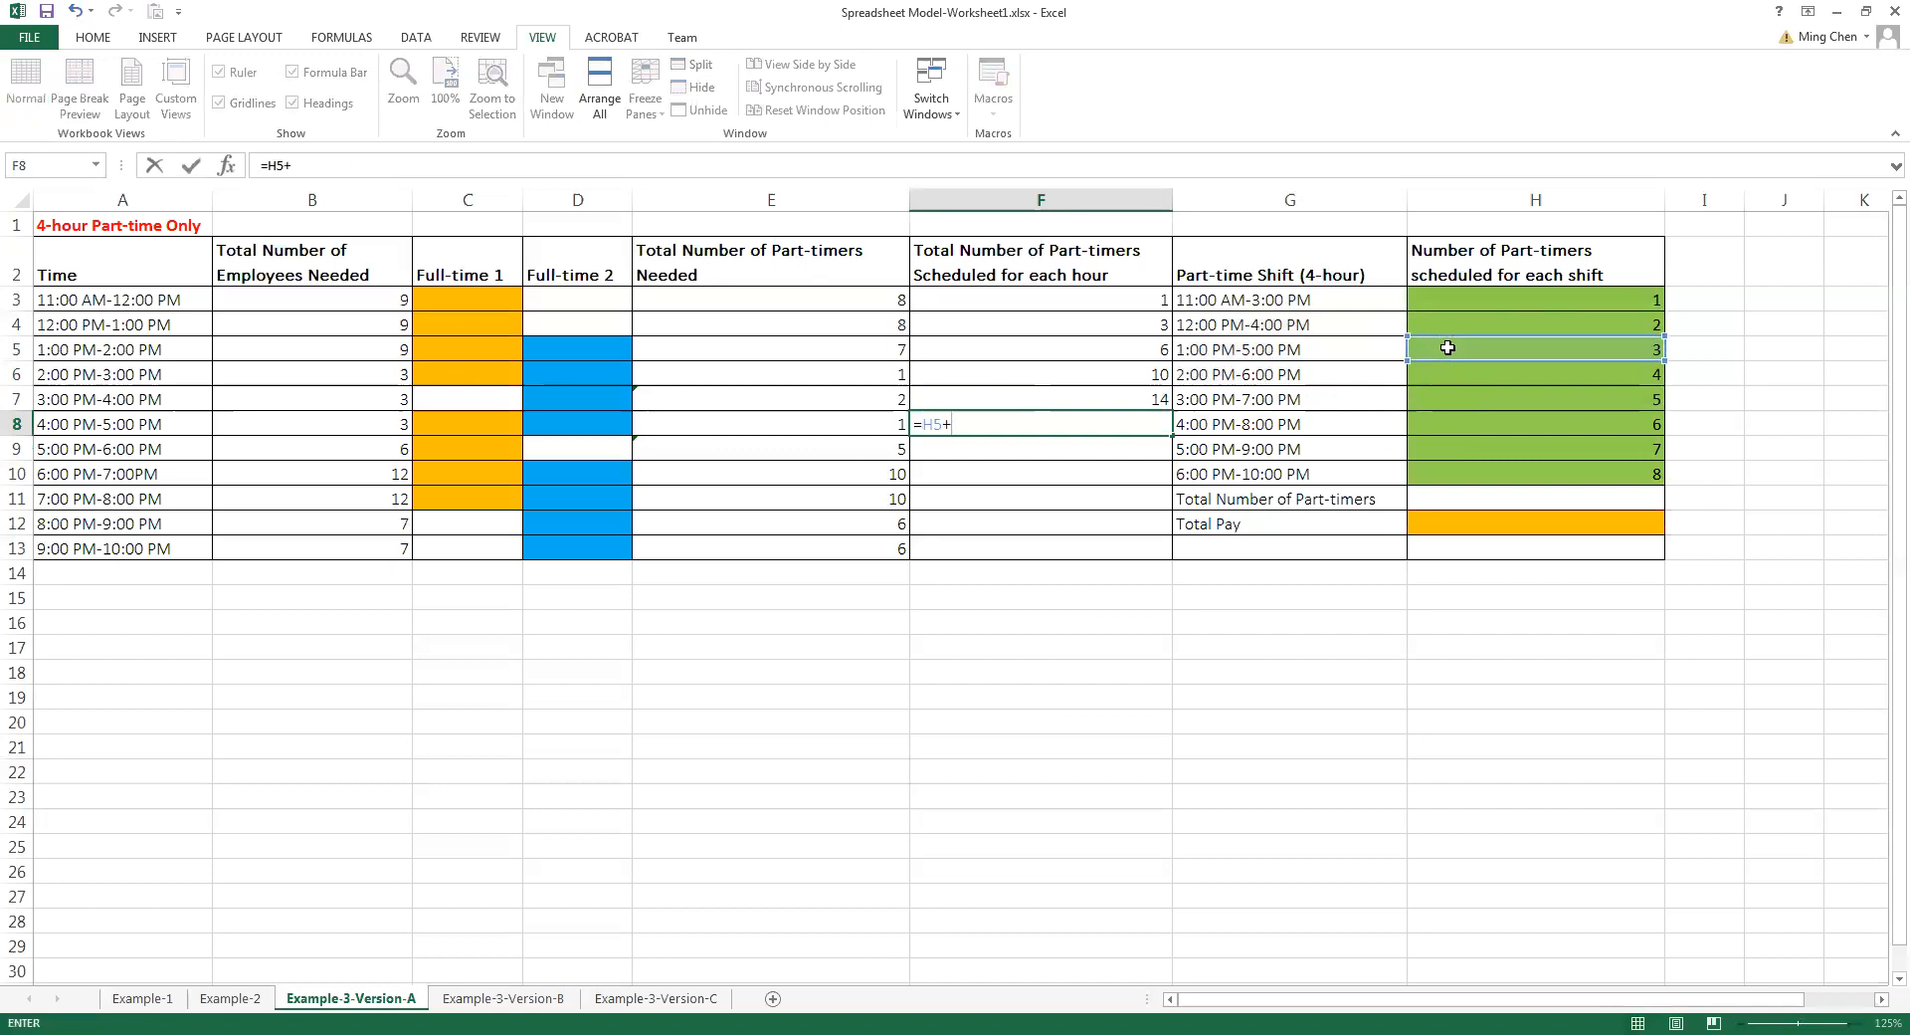
click(1459, 373)
text(+)
click(1452, 396)
text(+)
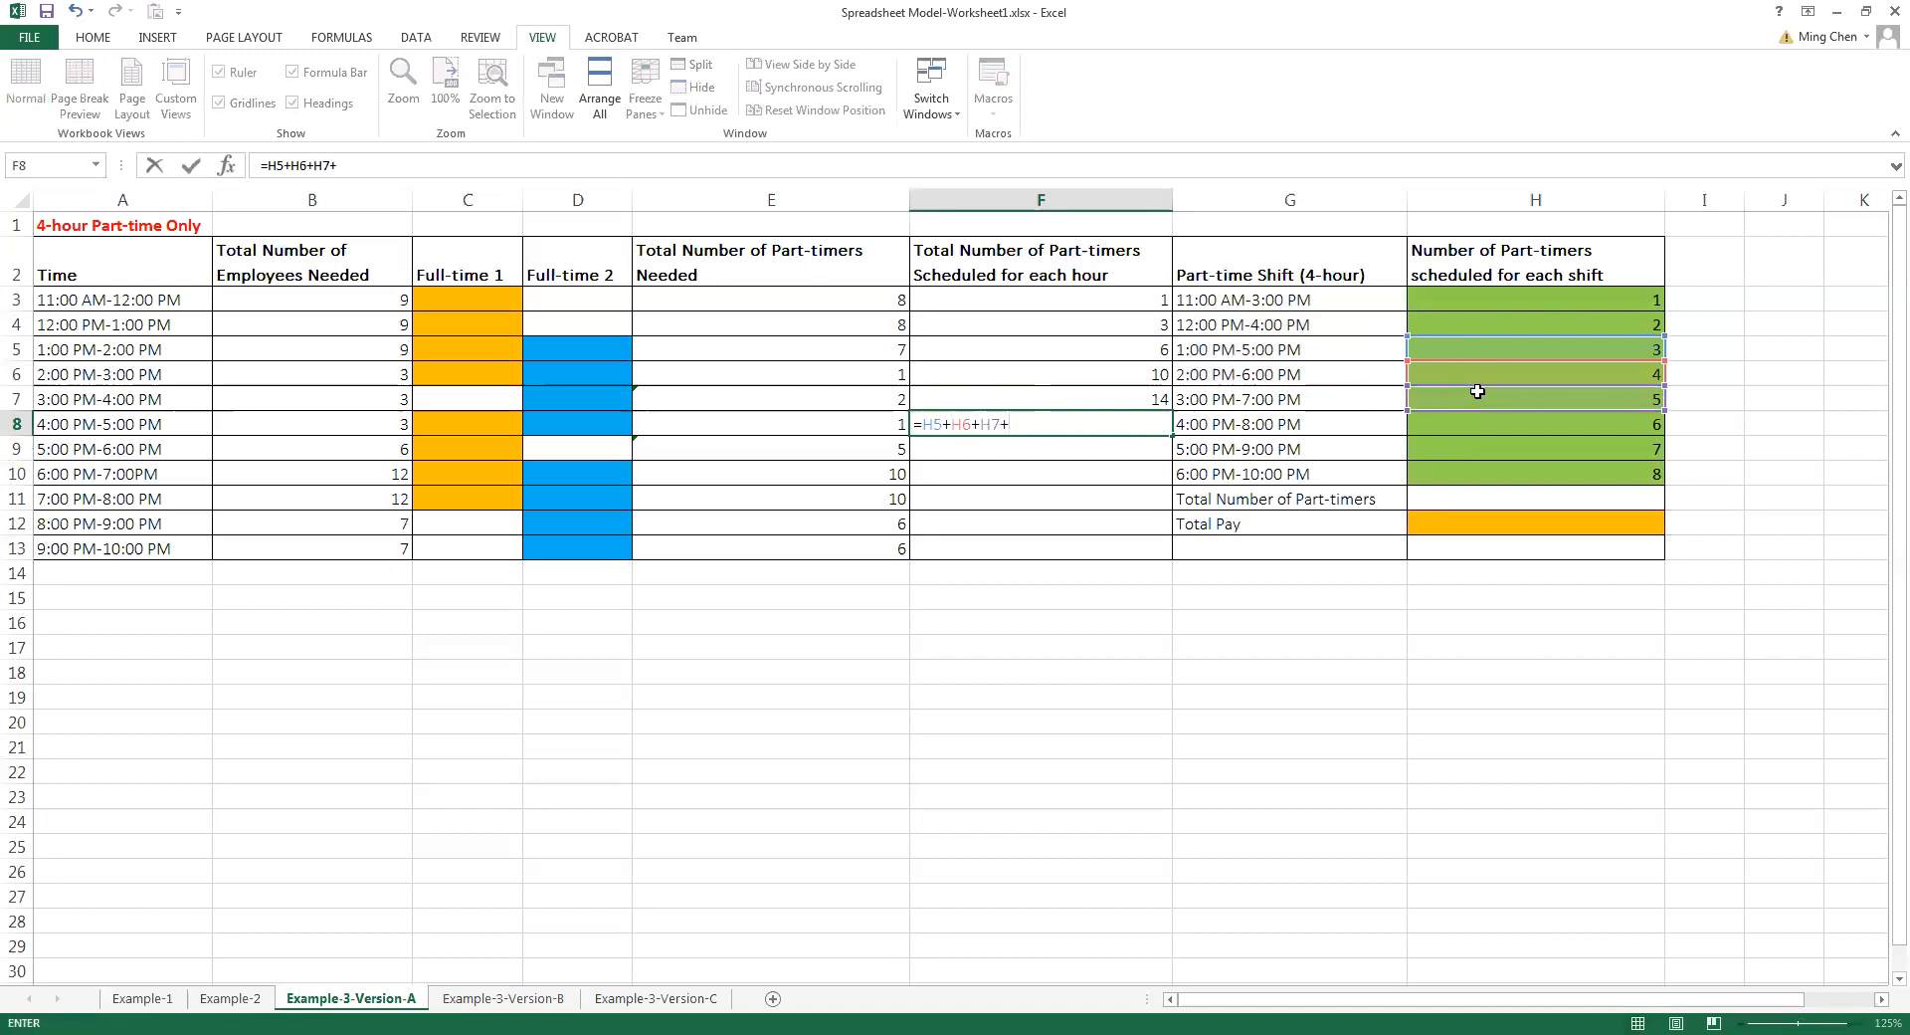
click(1444, 425)
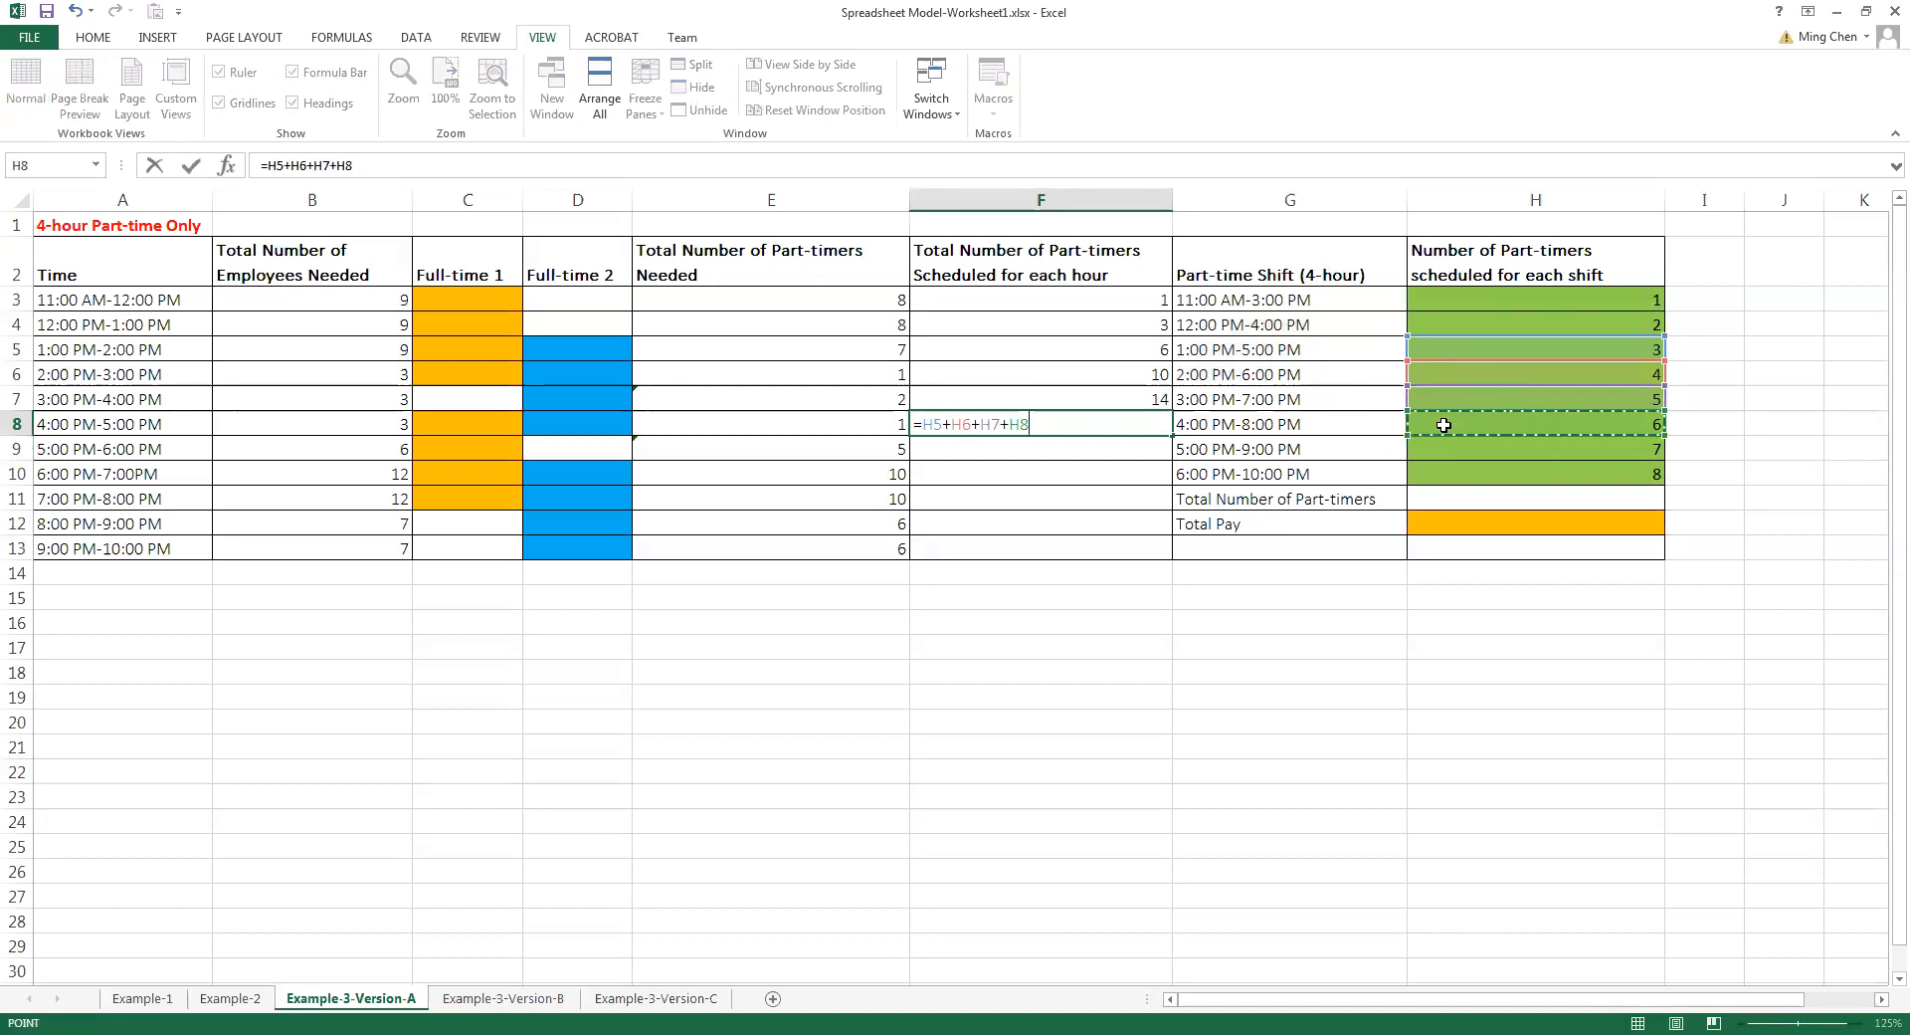
key(Return)
Calculate the part-timers scheduled for 5:00 PM-6:00 PM by entering =H6+H7+H8+H9 in F9
text(=)
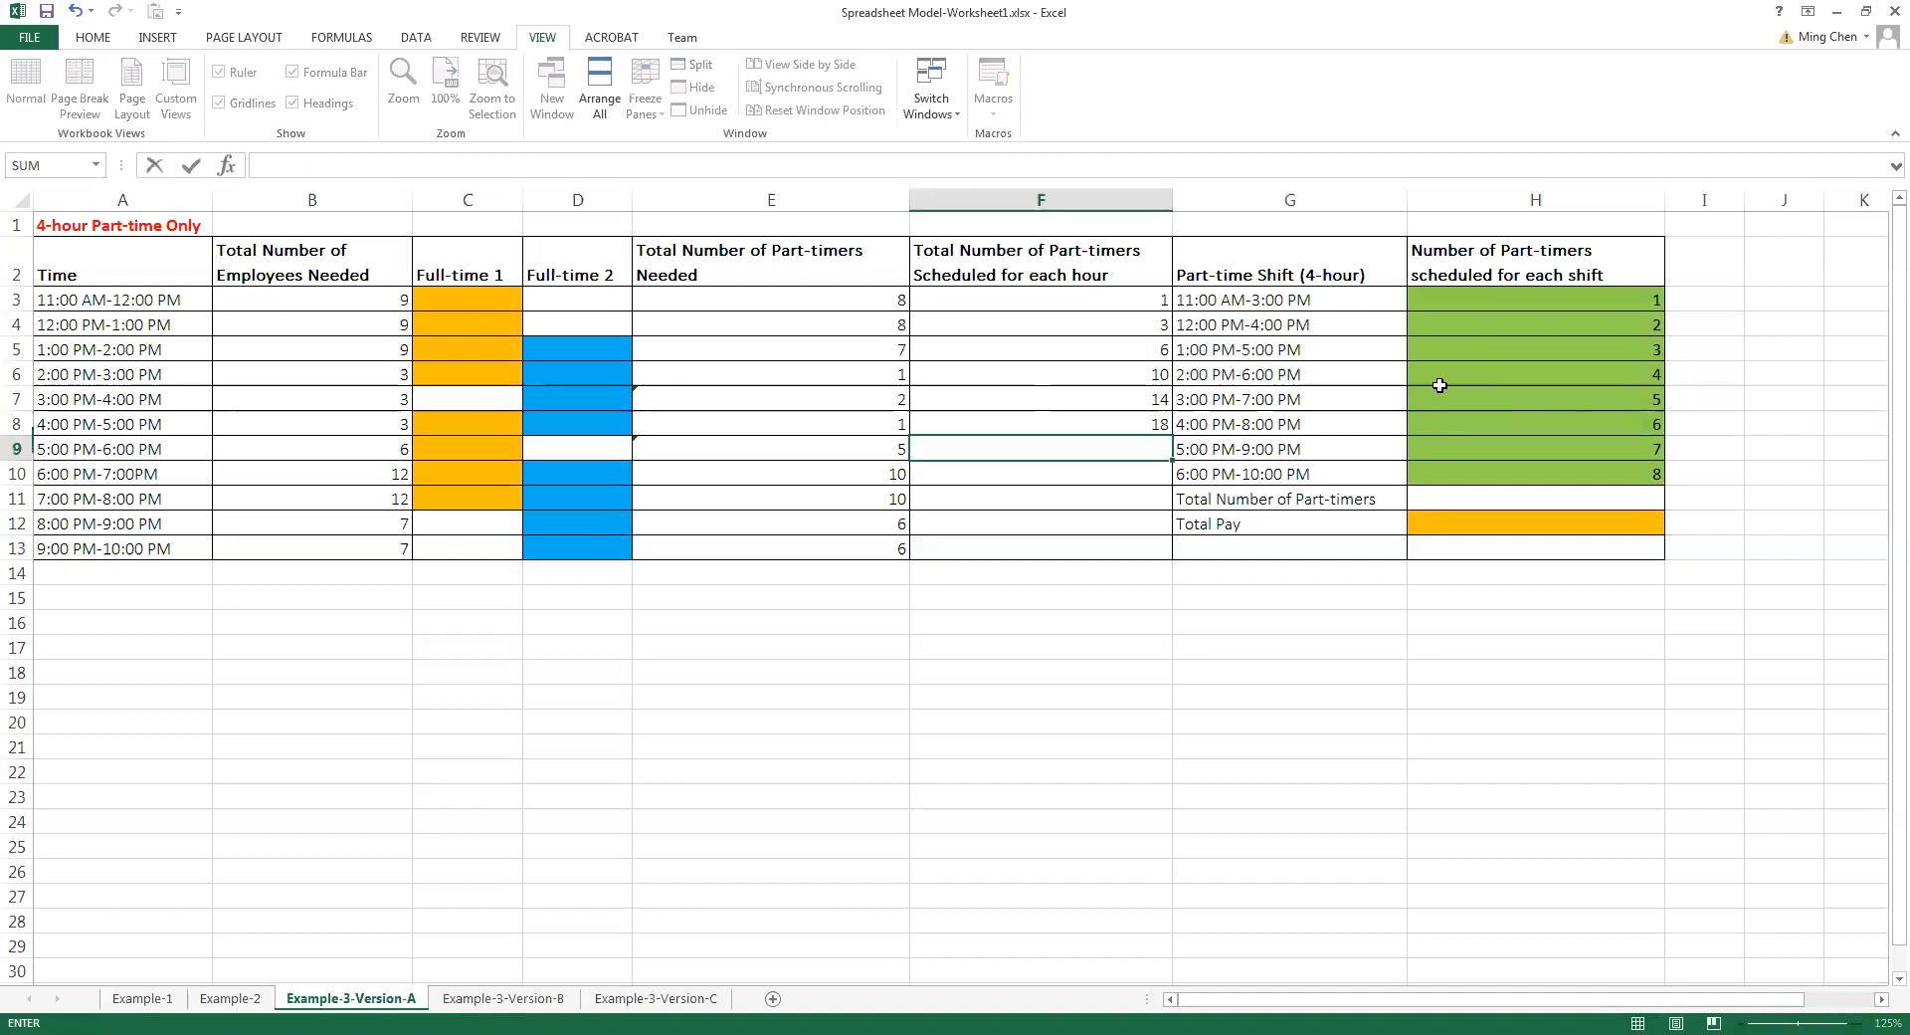
click(1434, 372)
text(+)
click(1427, 398)
text(+)
click(1425, 426)
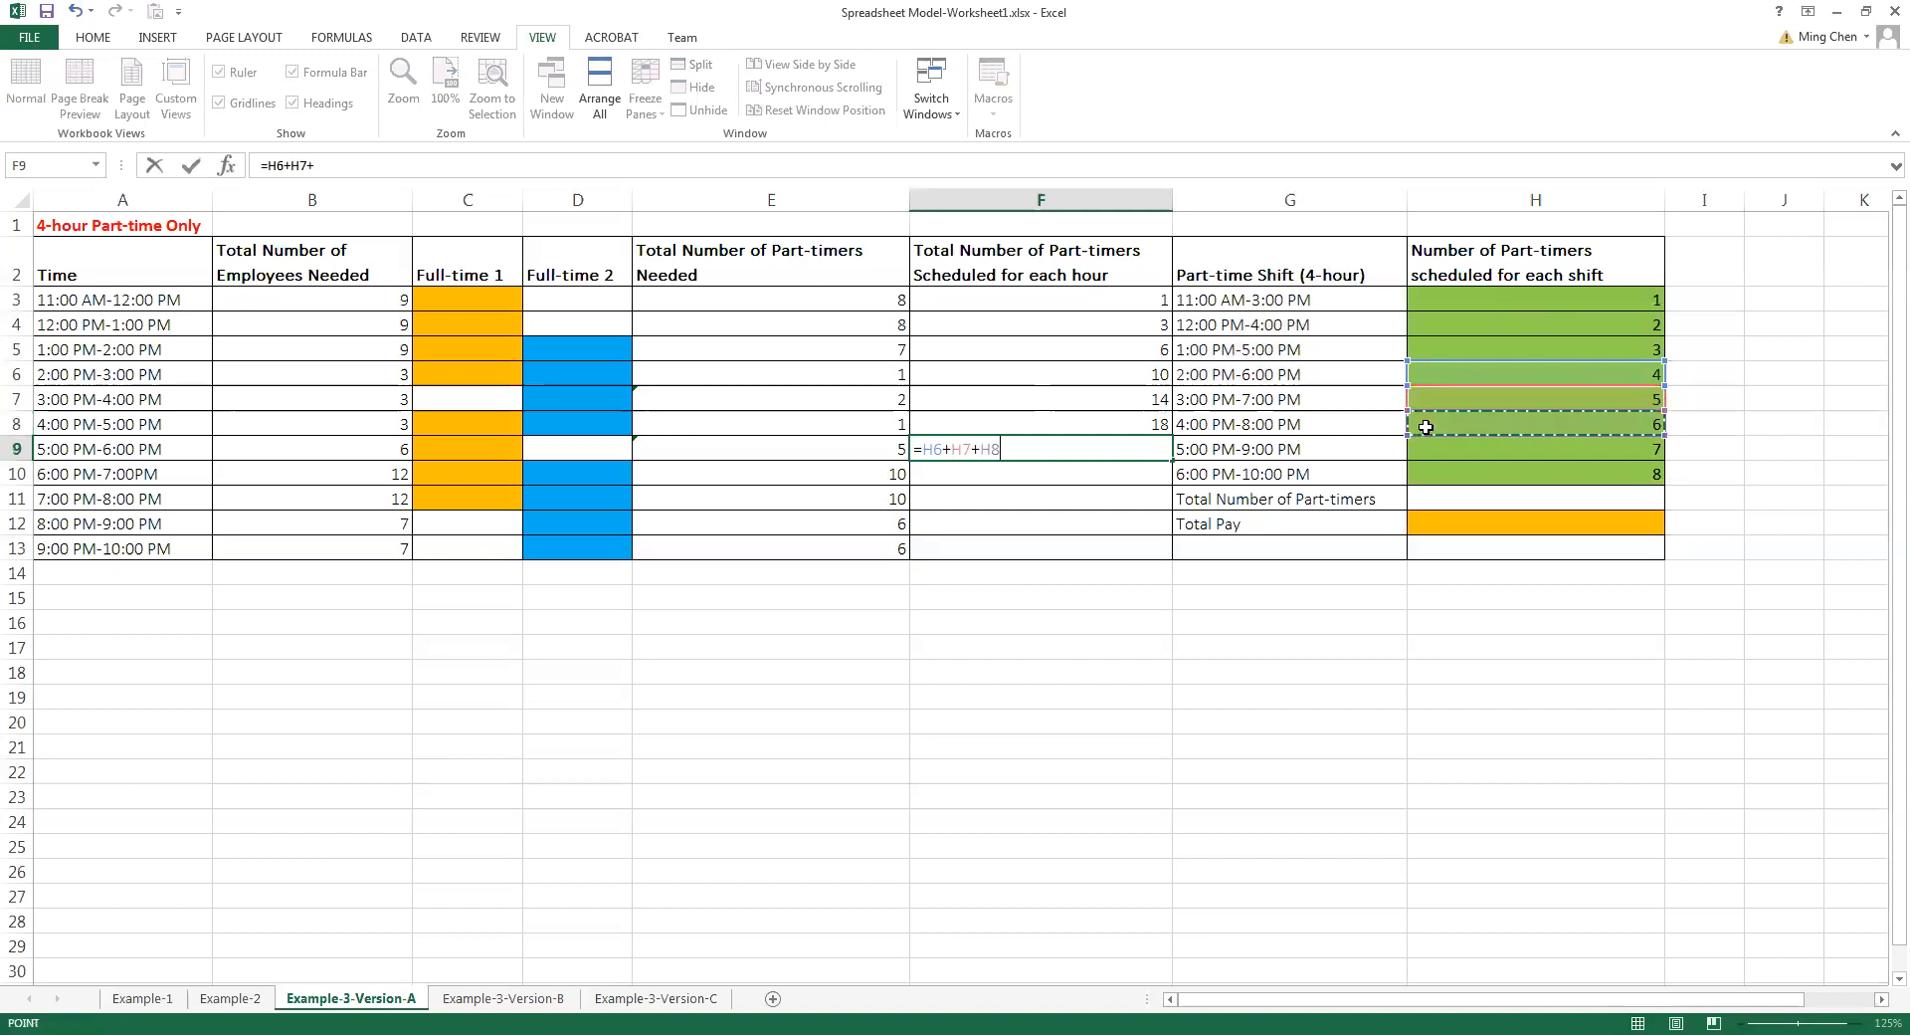
text(+)
click(1424, 448)
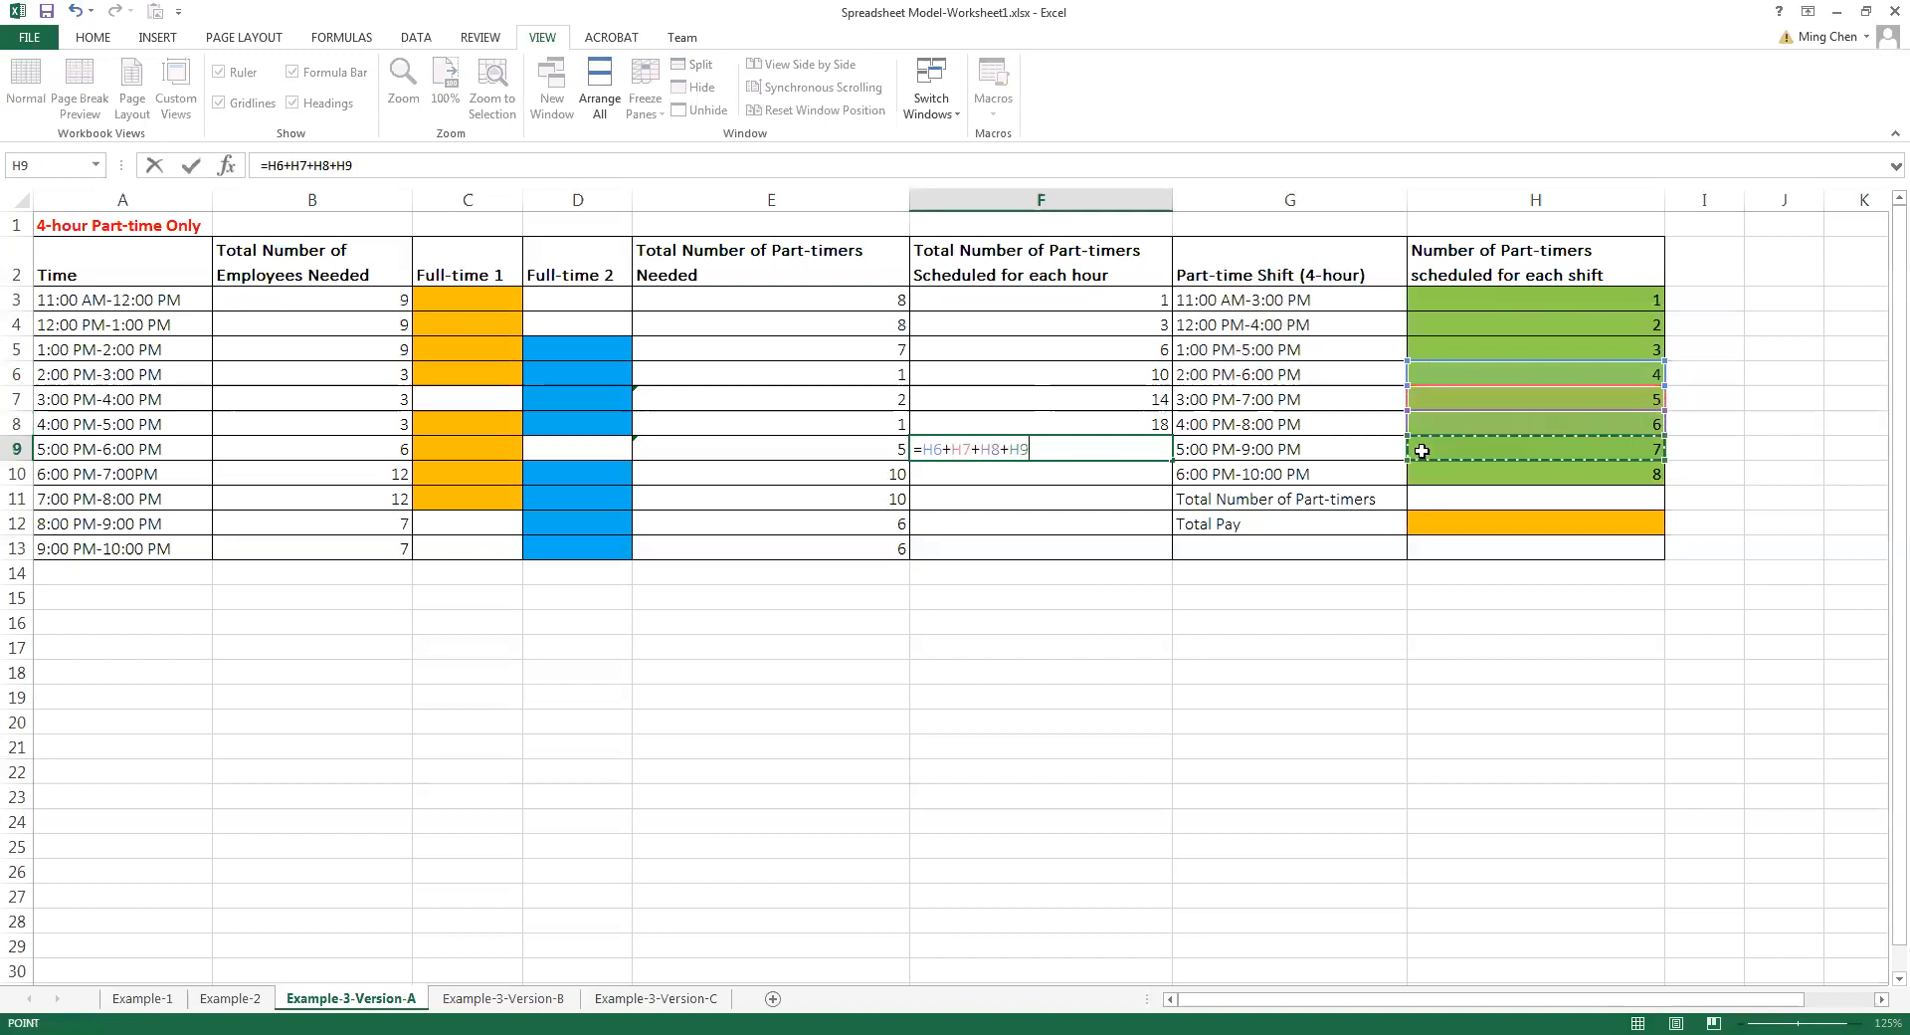
key(Return)
Calculate the part-timers scheduled for 6:00 PM-7:00 PM by entering =H7+H8+H9+H10 in F10
text(=)
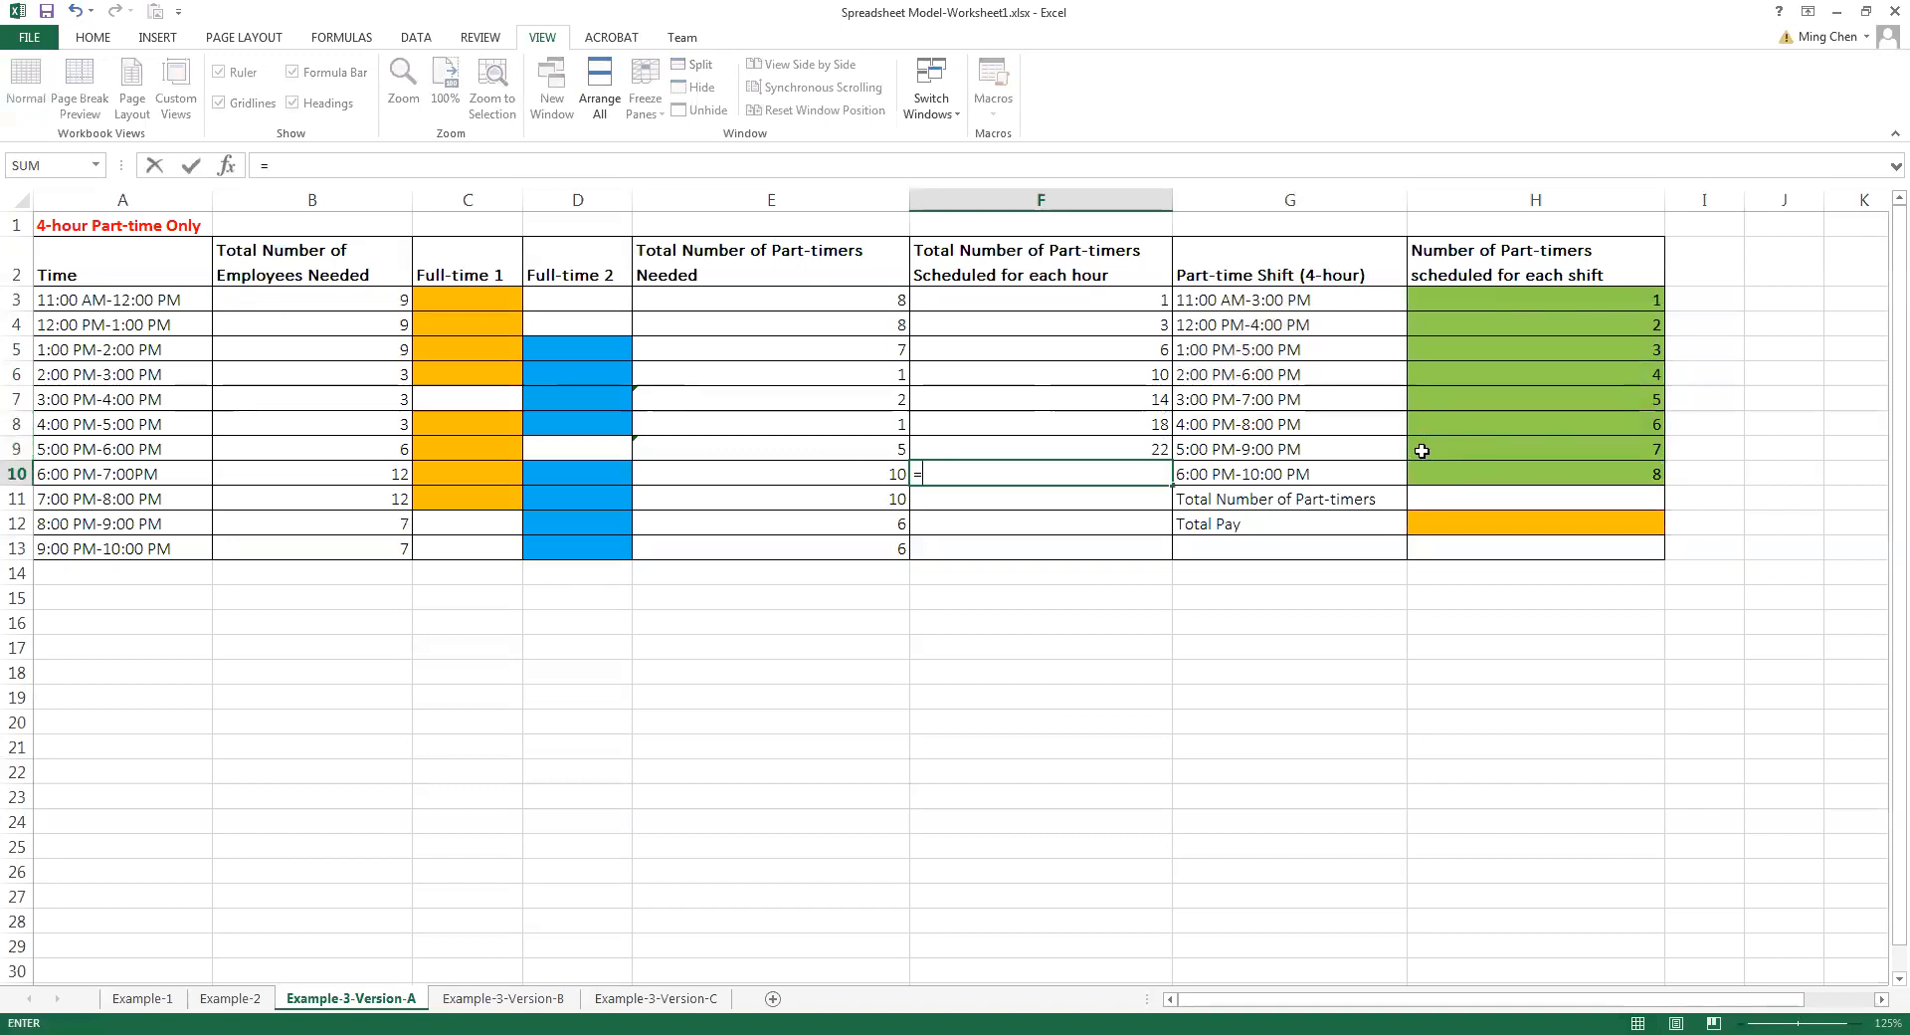
click(1450, 399)
text(+)
click(1452, 422)
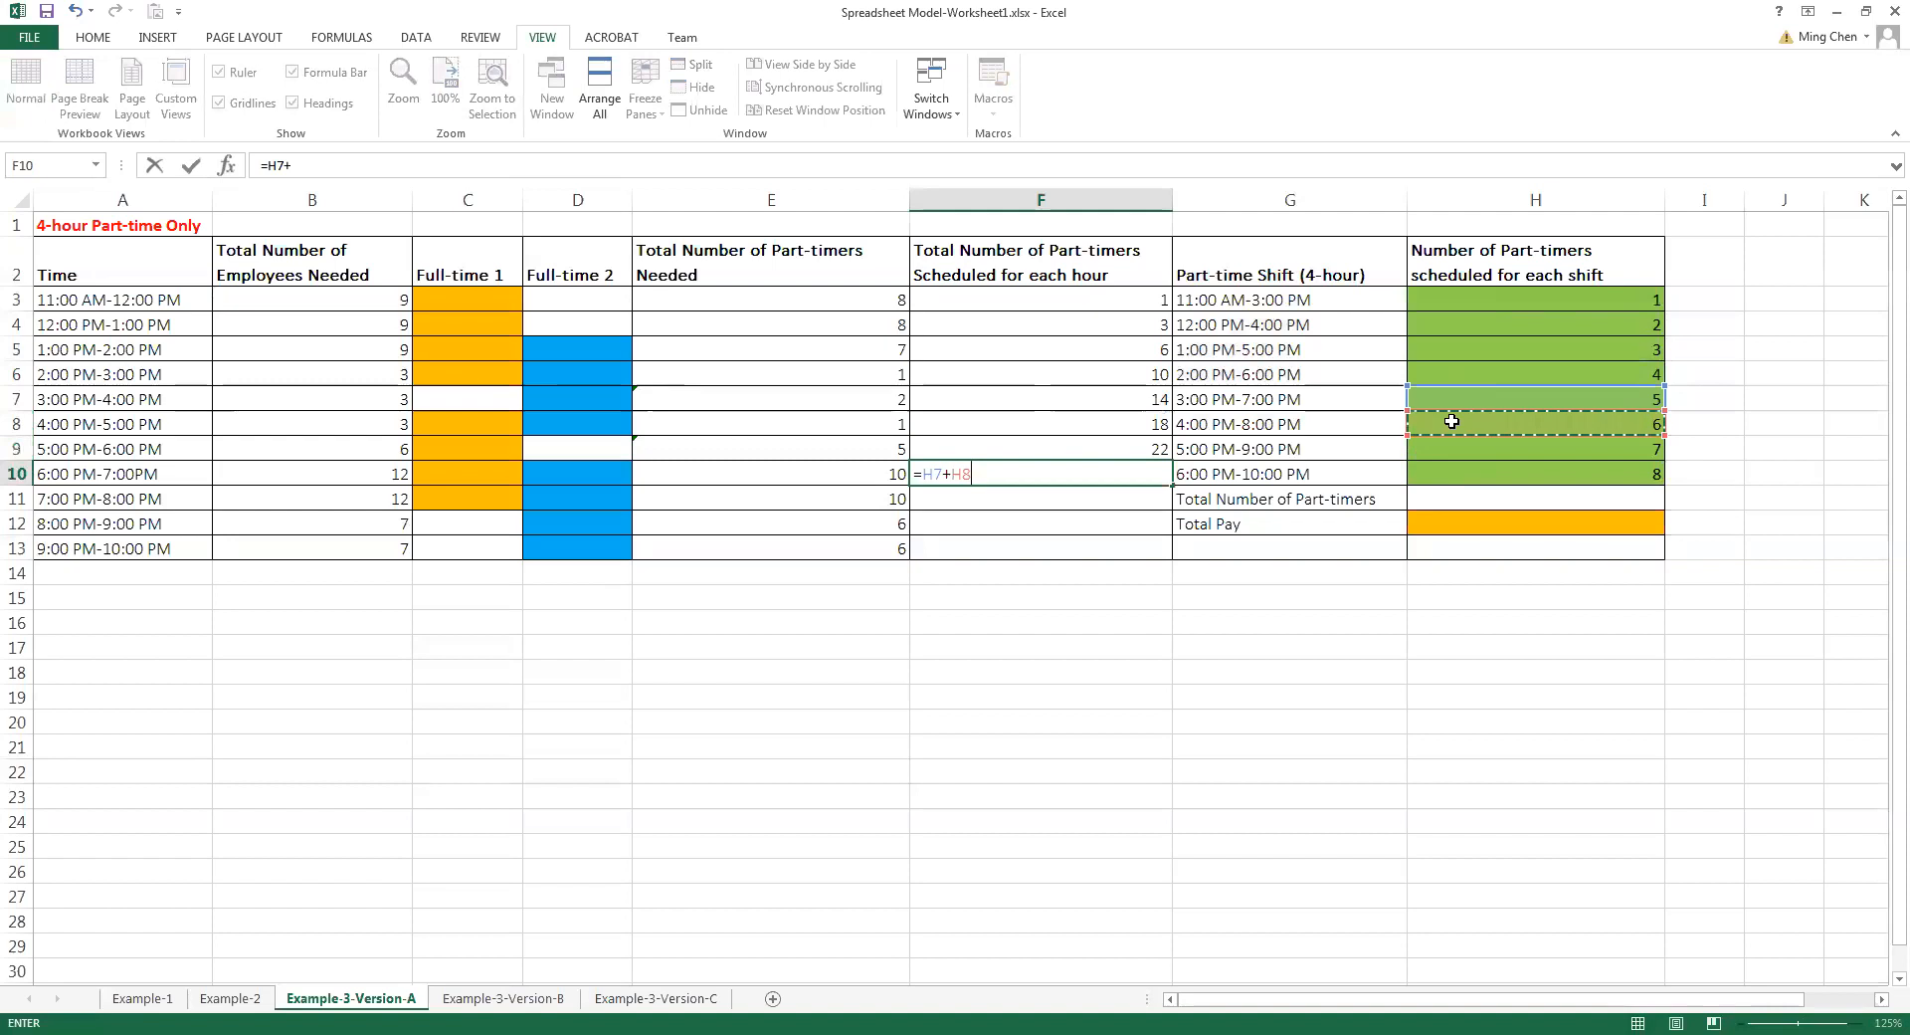
text(+)
click(1442, 445)
text(+)
click(1428, 477)
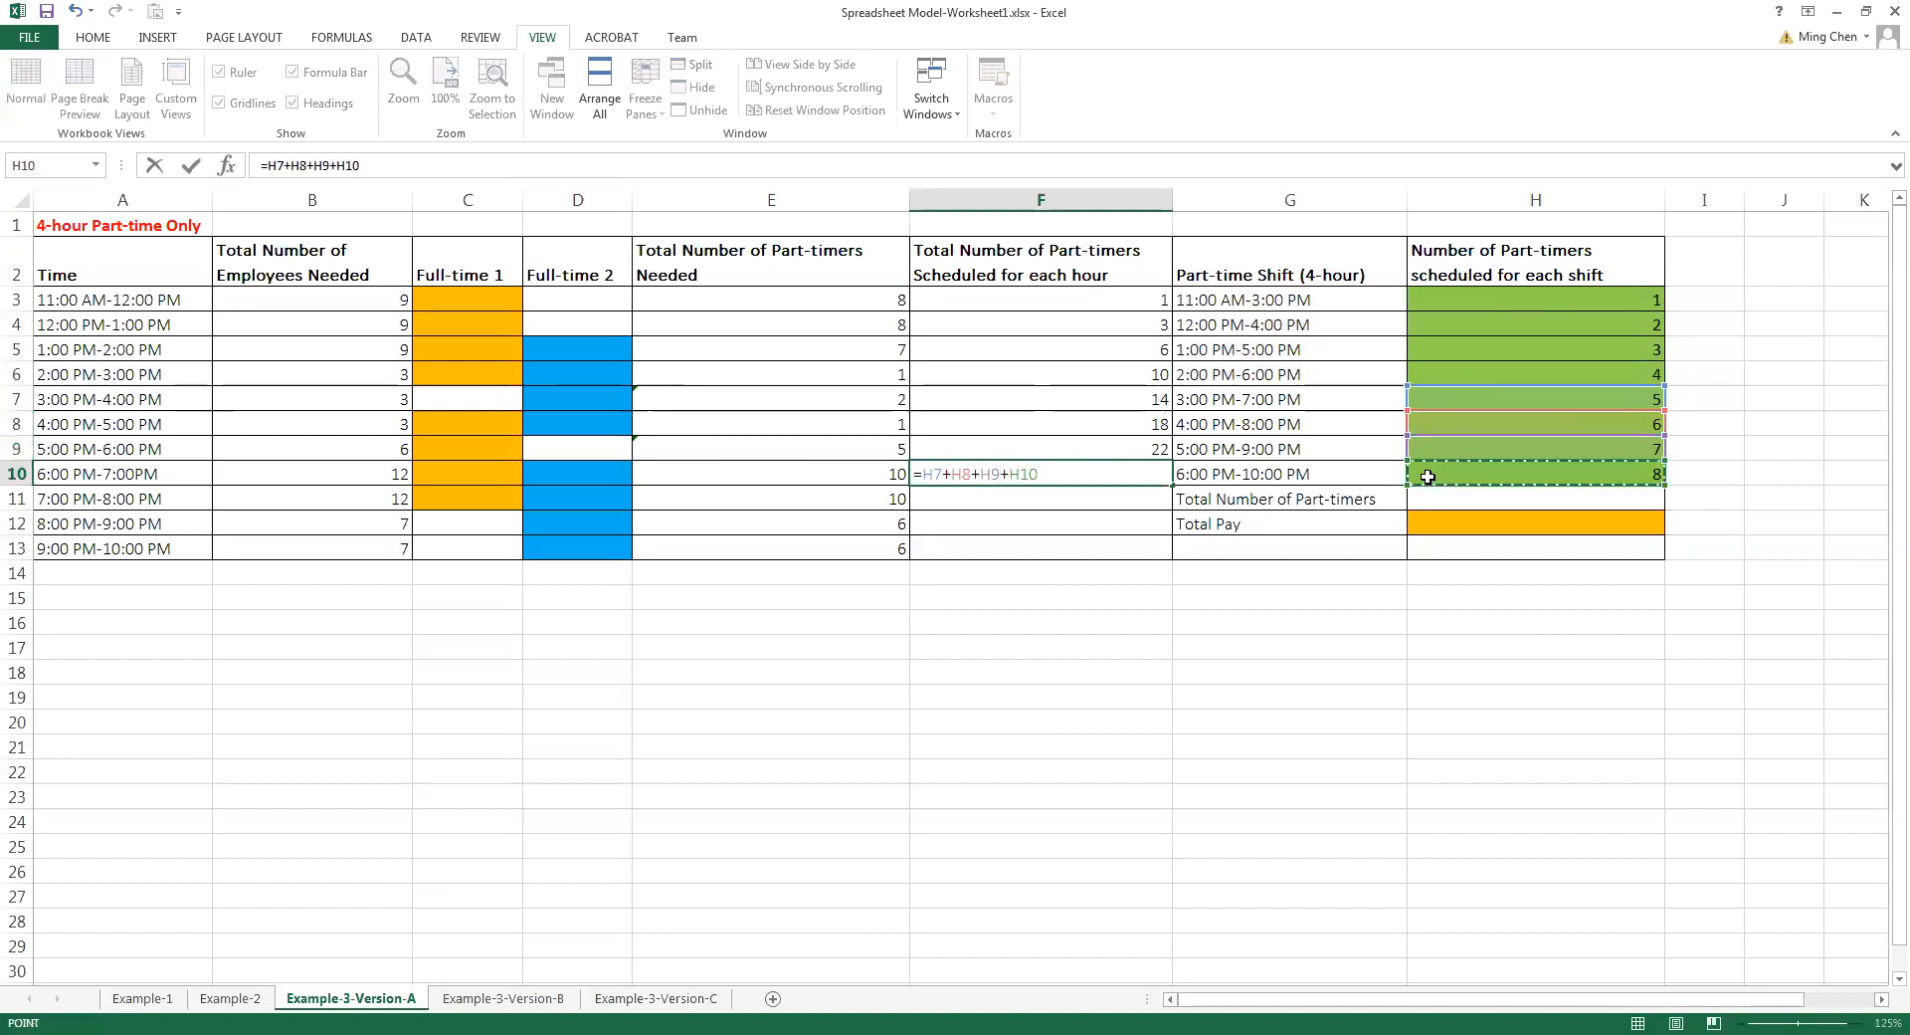
key(Return)
Calculate the part-timers scheduled for 7:00 PM-8:00 PM by entering =H8+H9+H10 in F11
text(=)
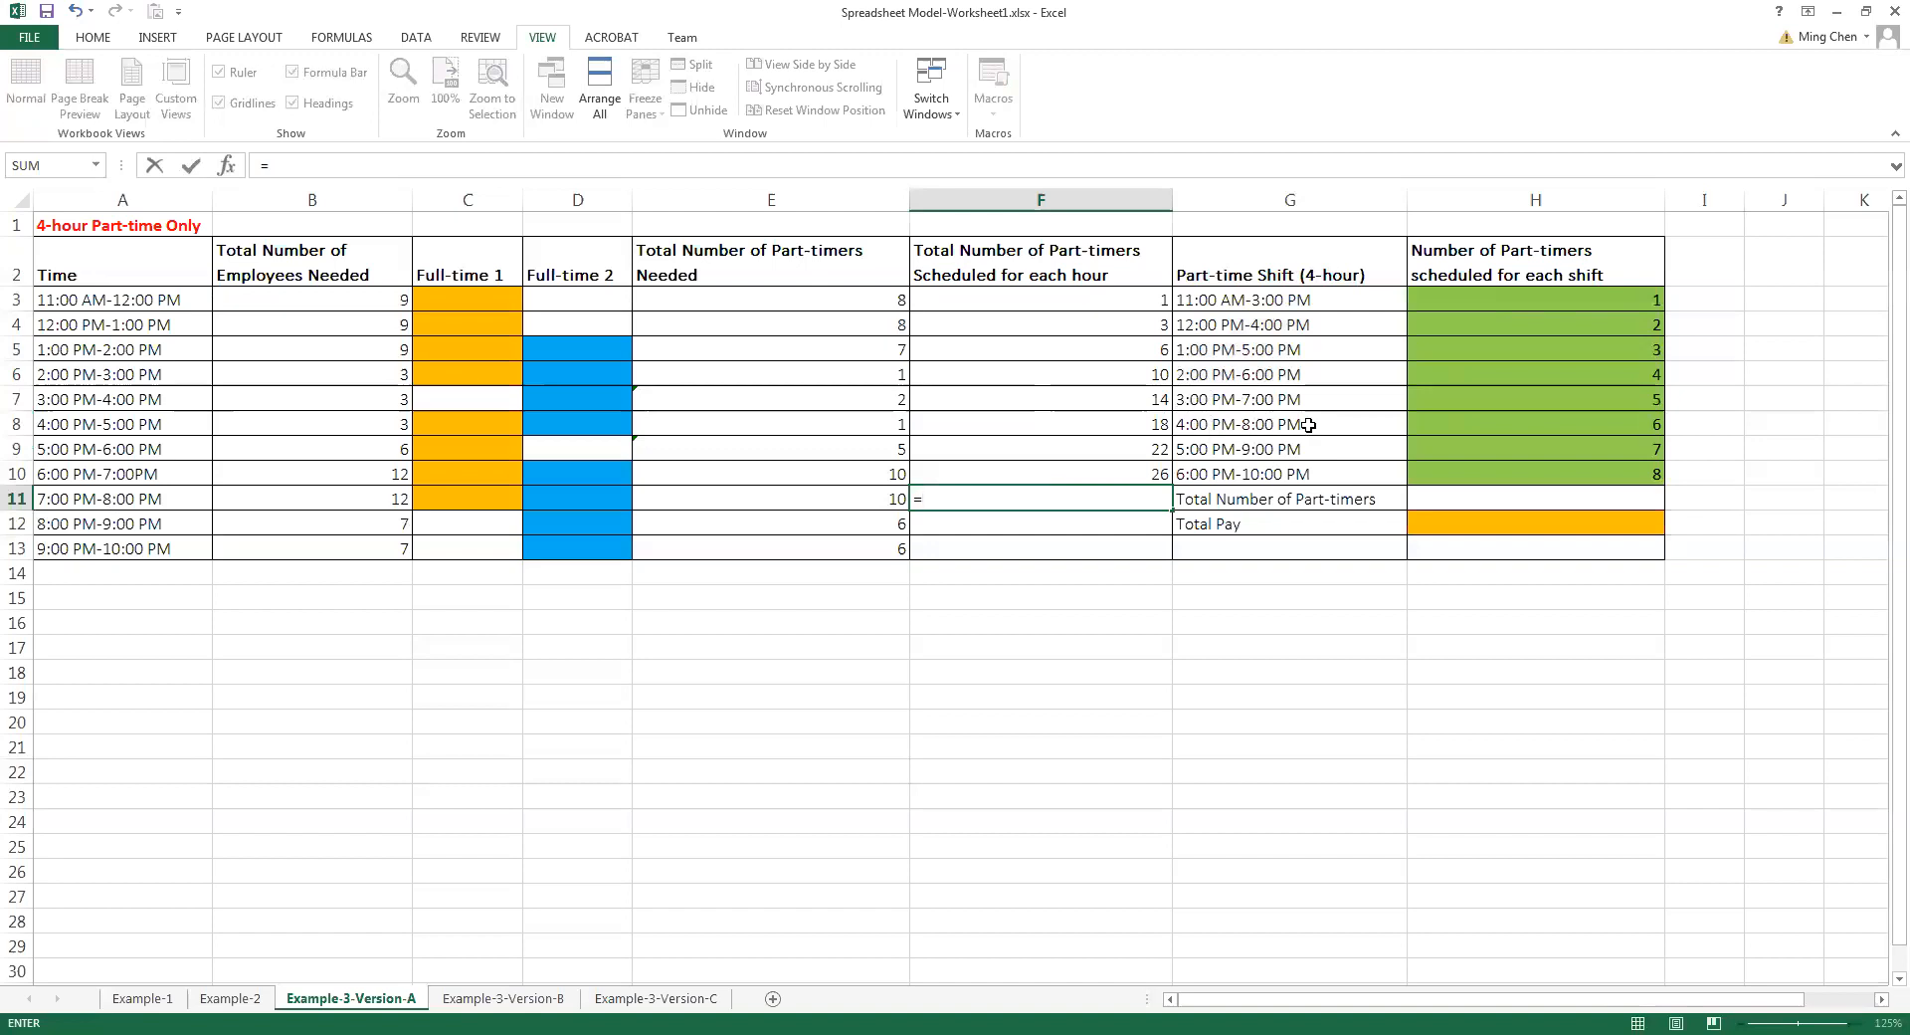
click(1439, 423)
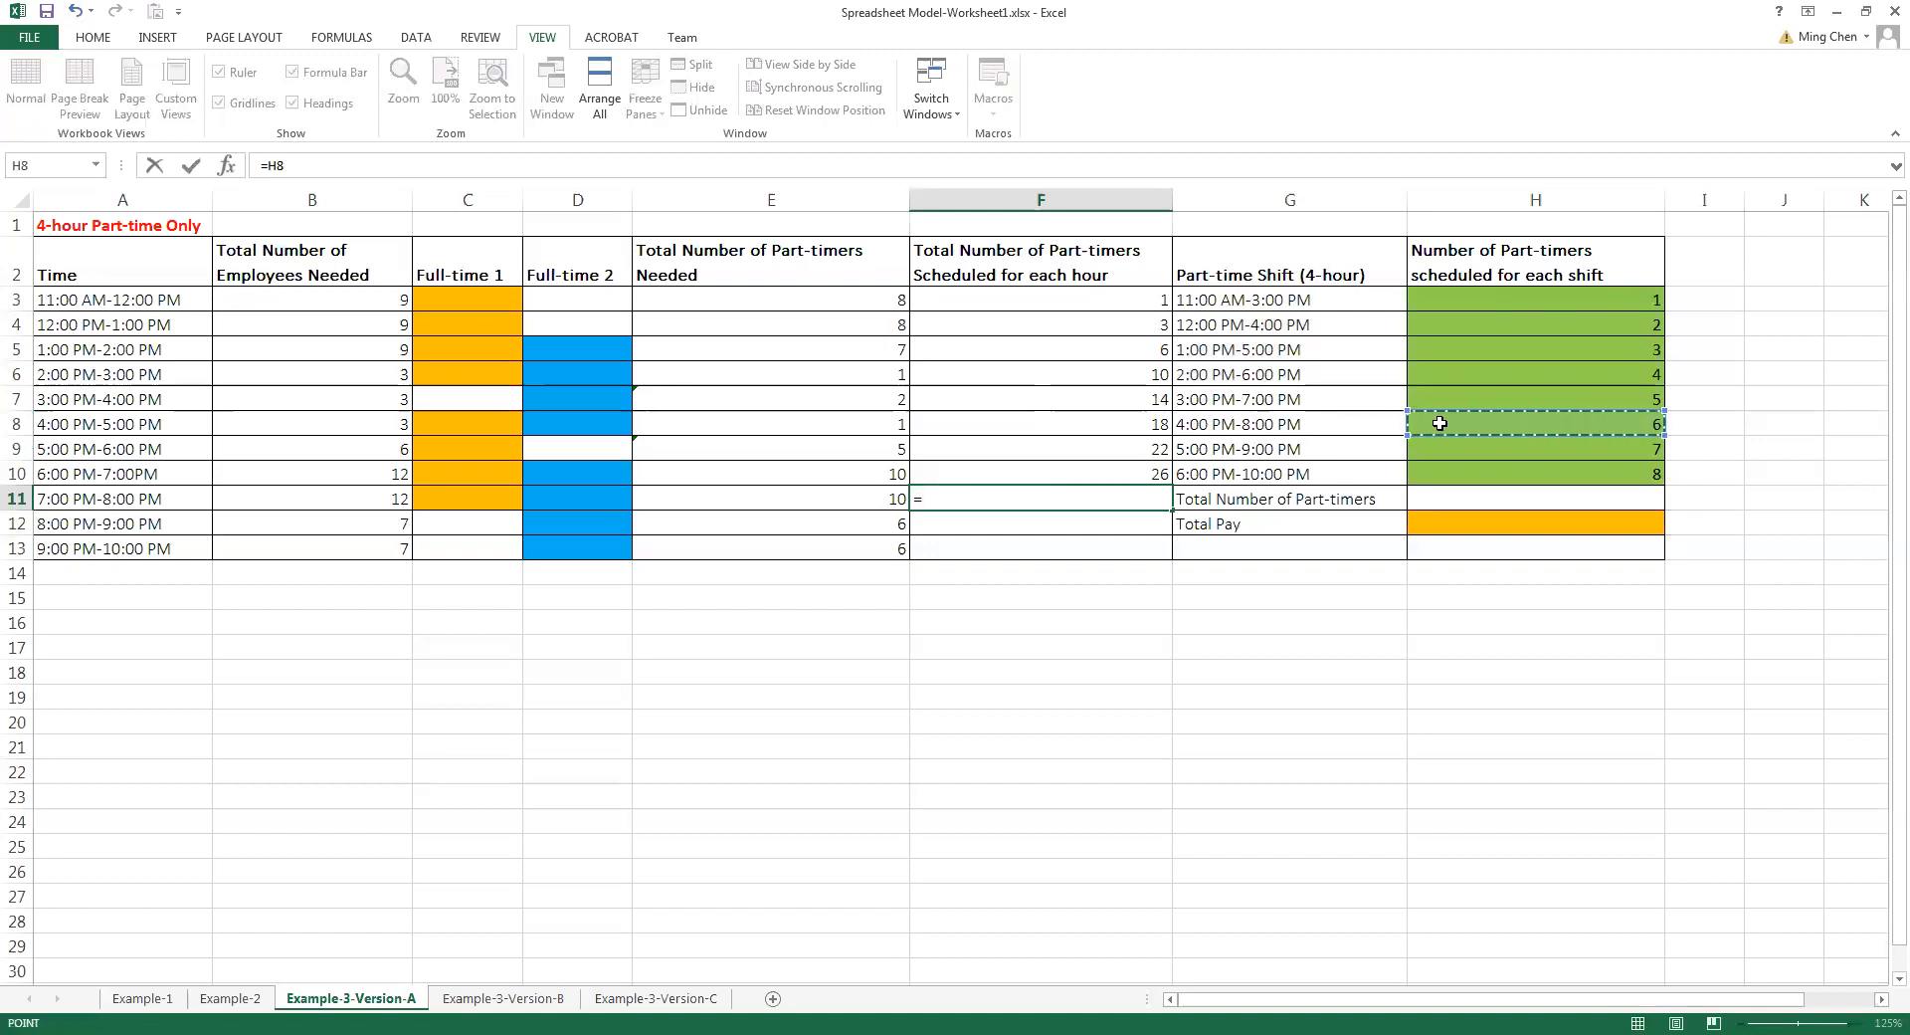
text(+)
click(1433, 455)
text(+)
click(1430, 466)
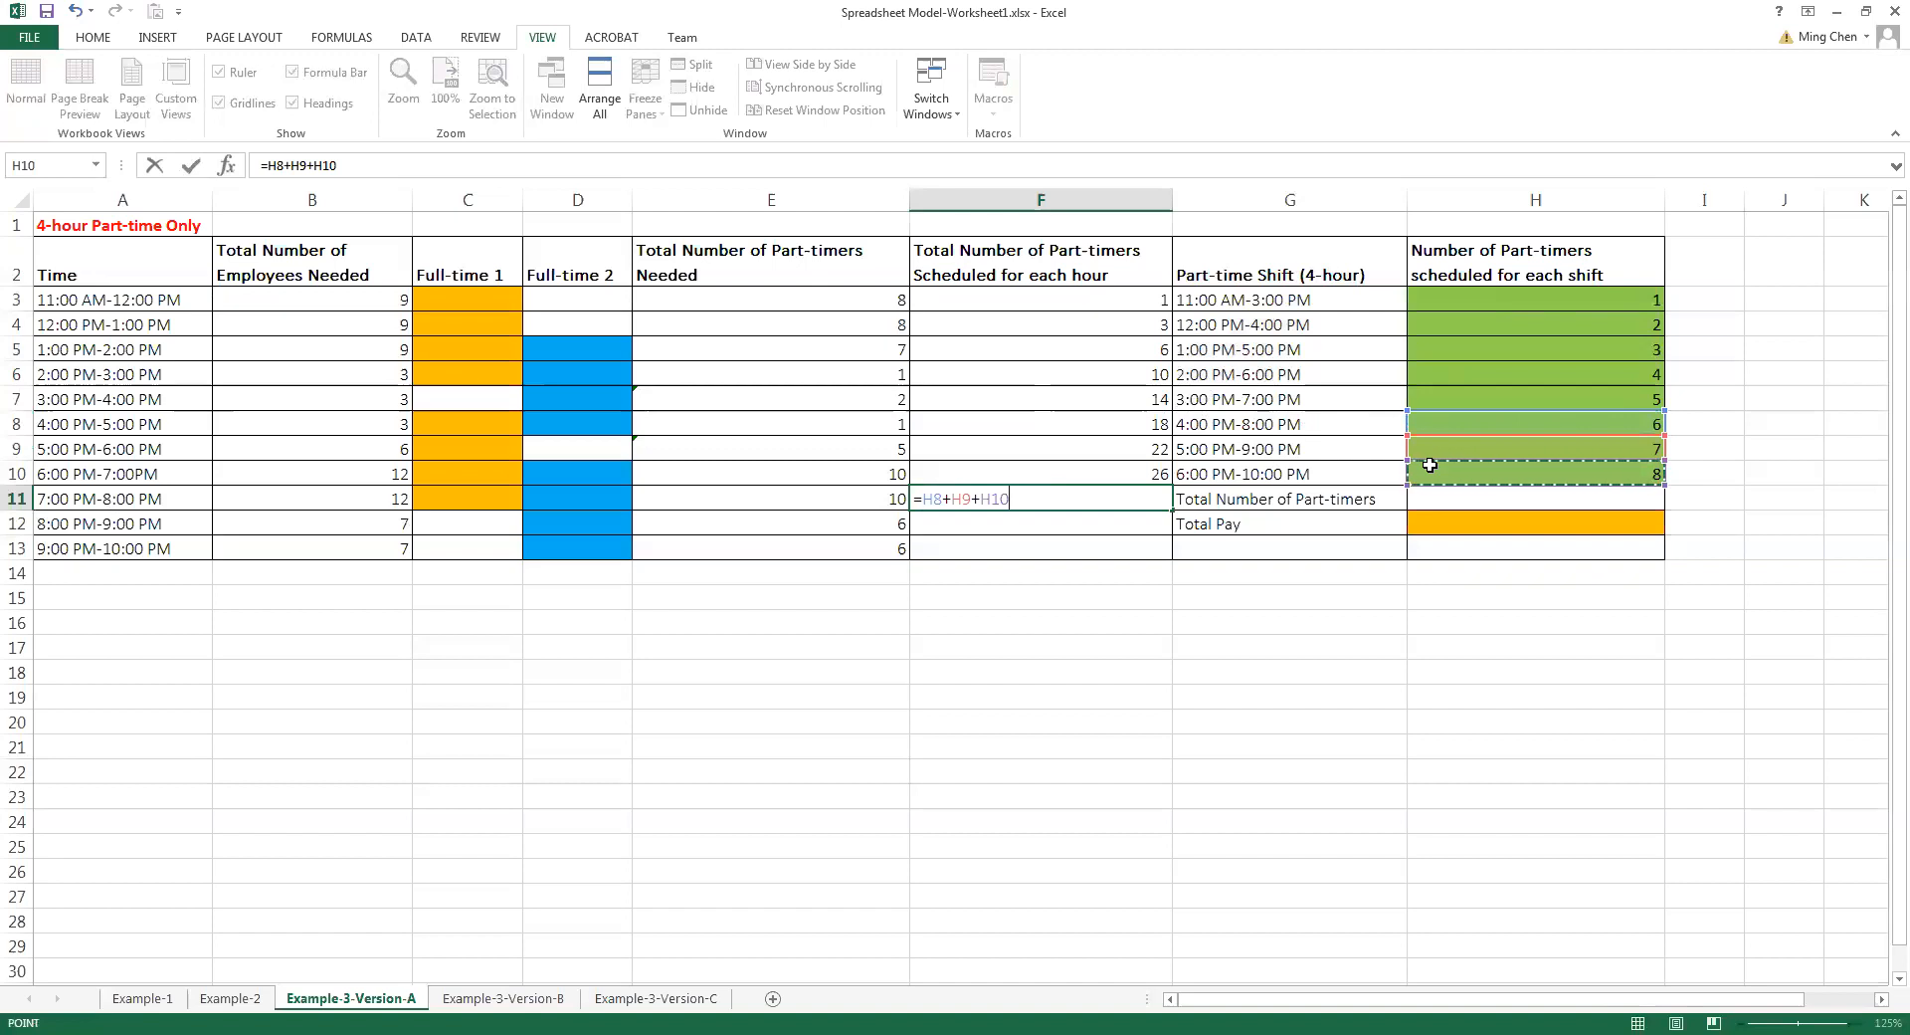
key(Return)
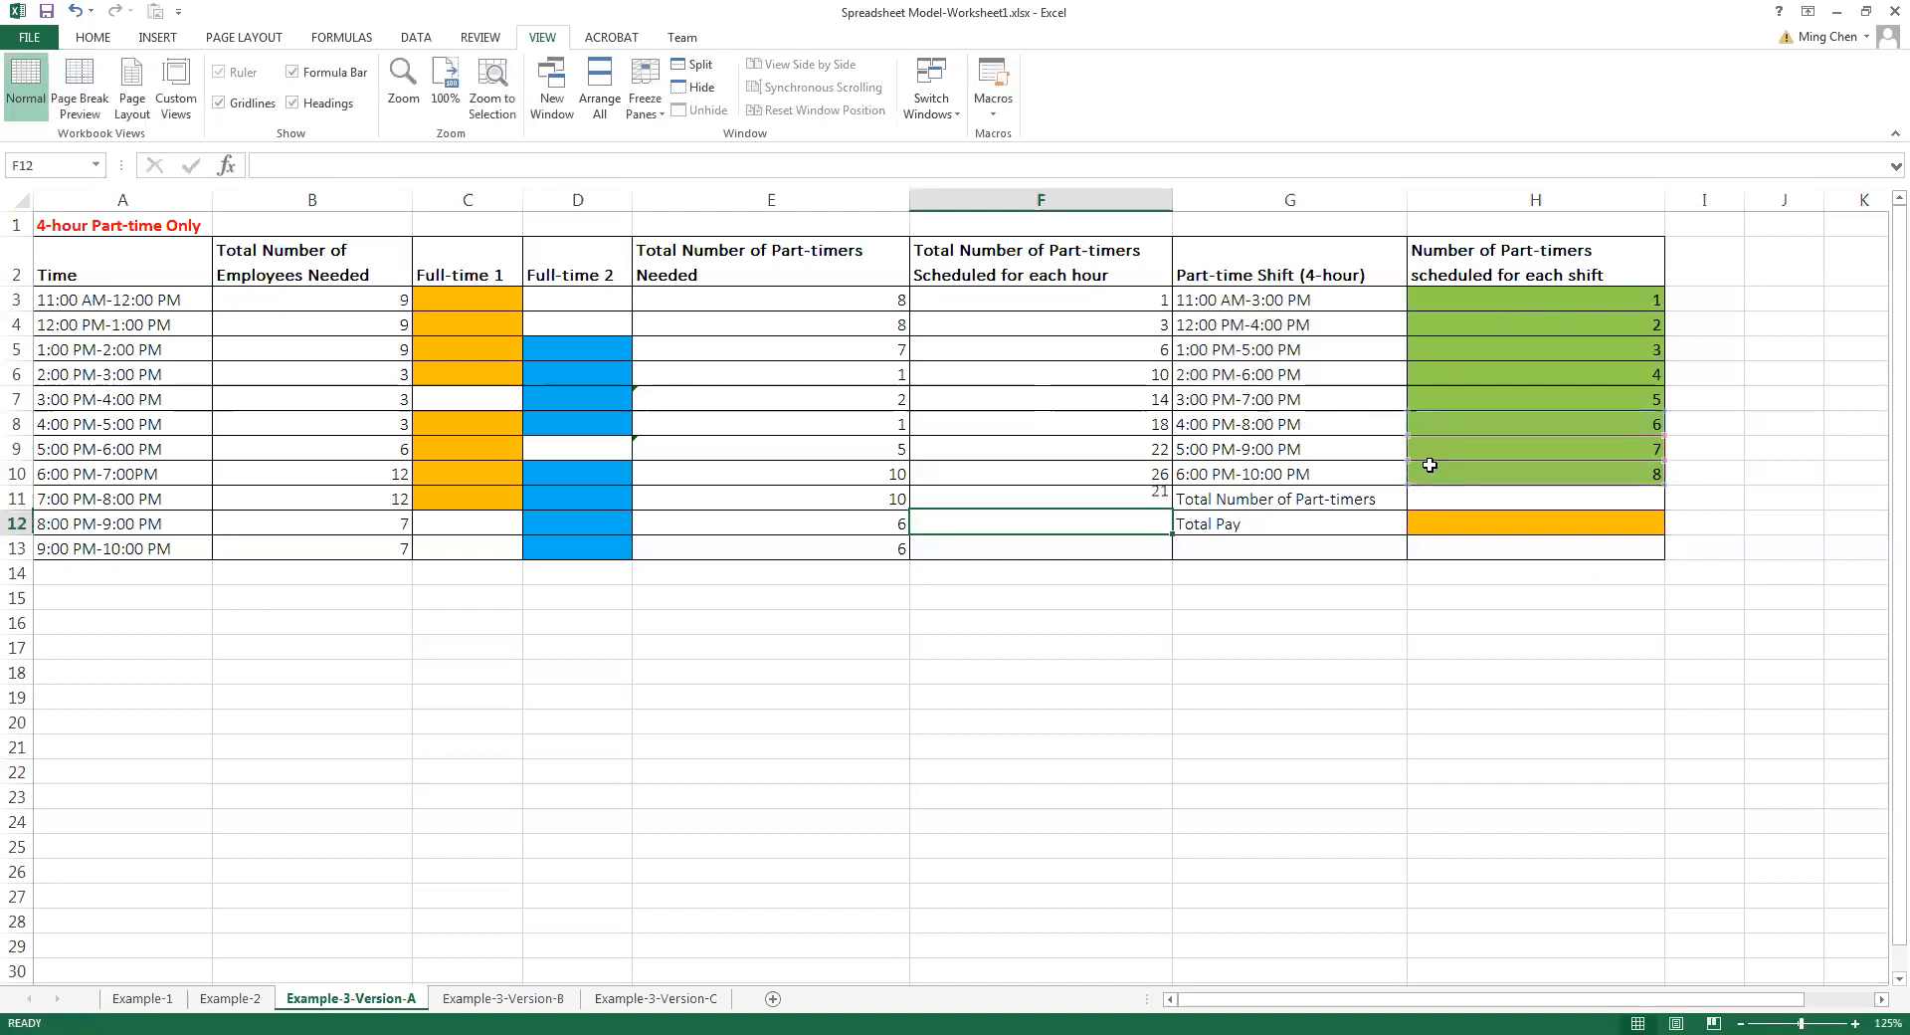
Calculate the part-timers scheduled for the last two hours by entering =H9+H10 in F12 and =H10 in F13
text(=)
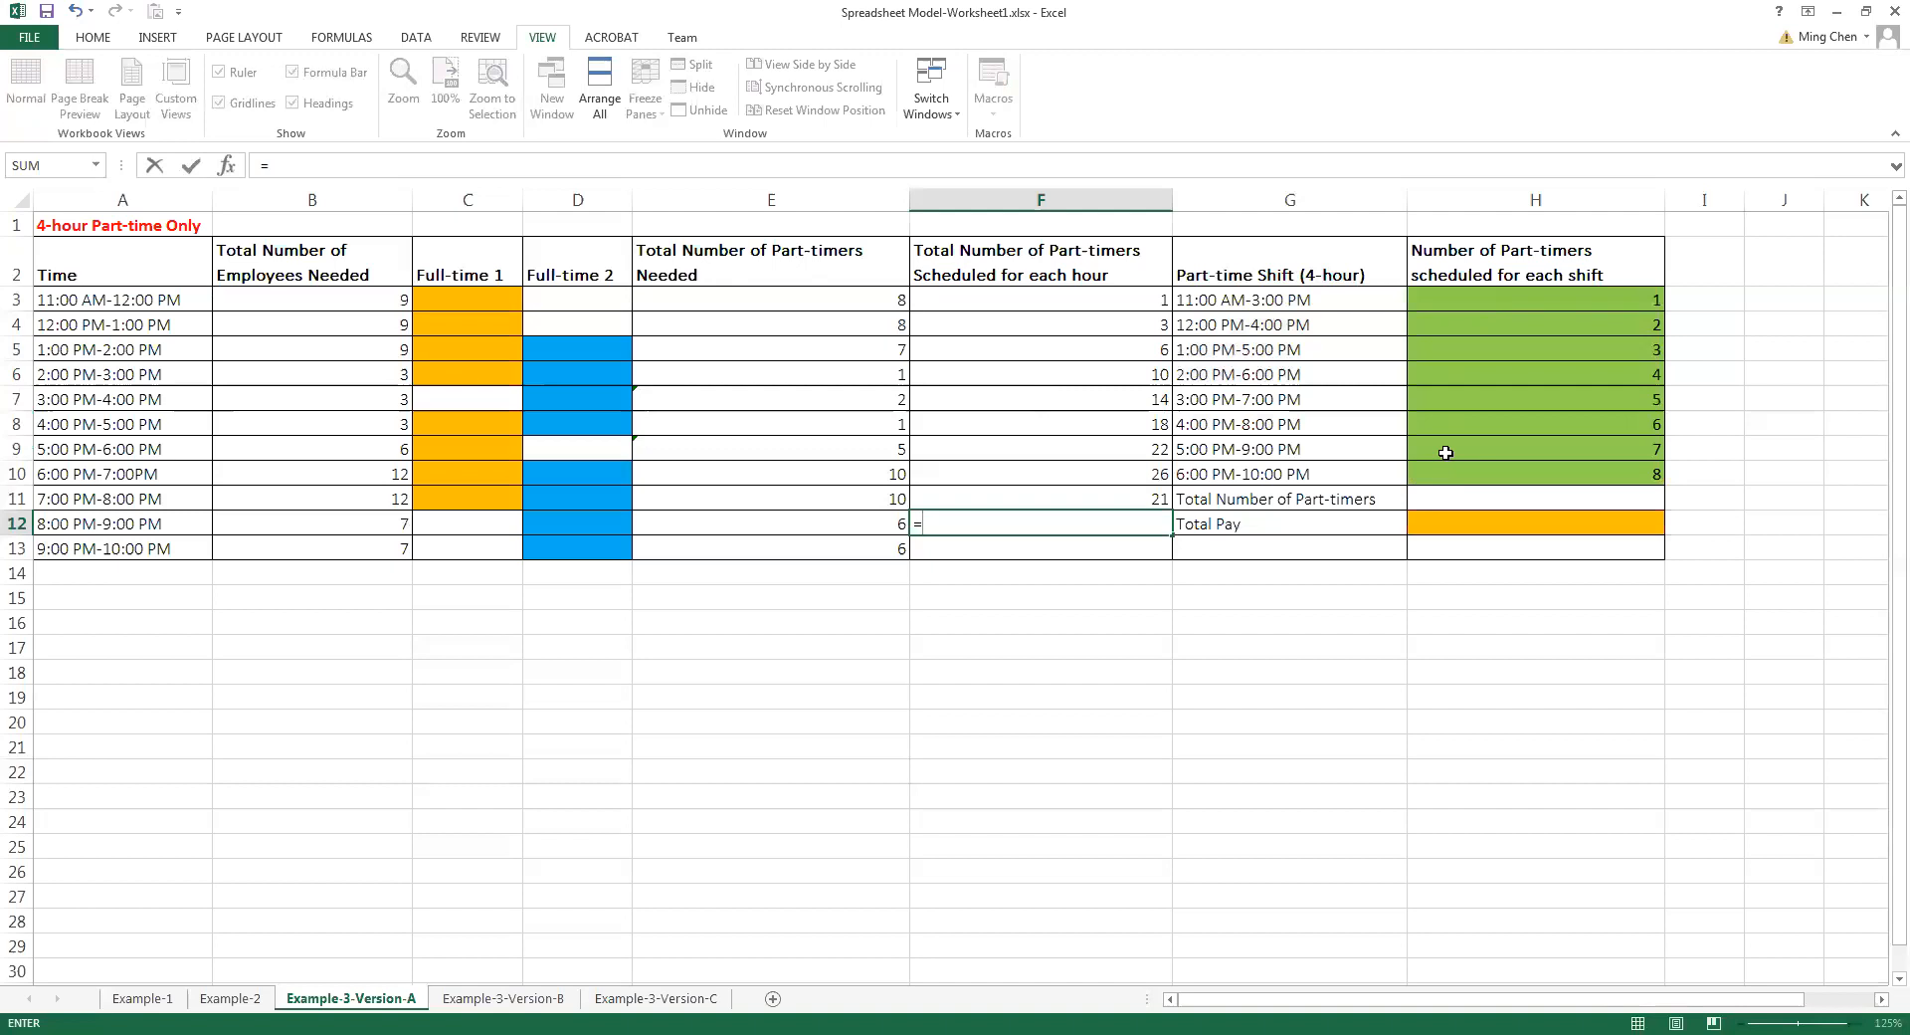
click(1448, 450)
text(+)
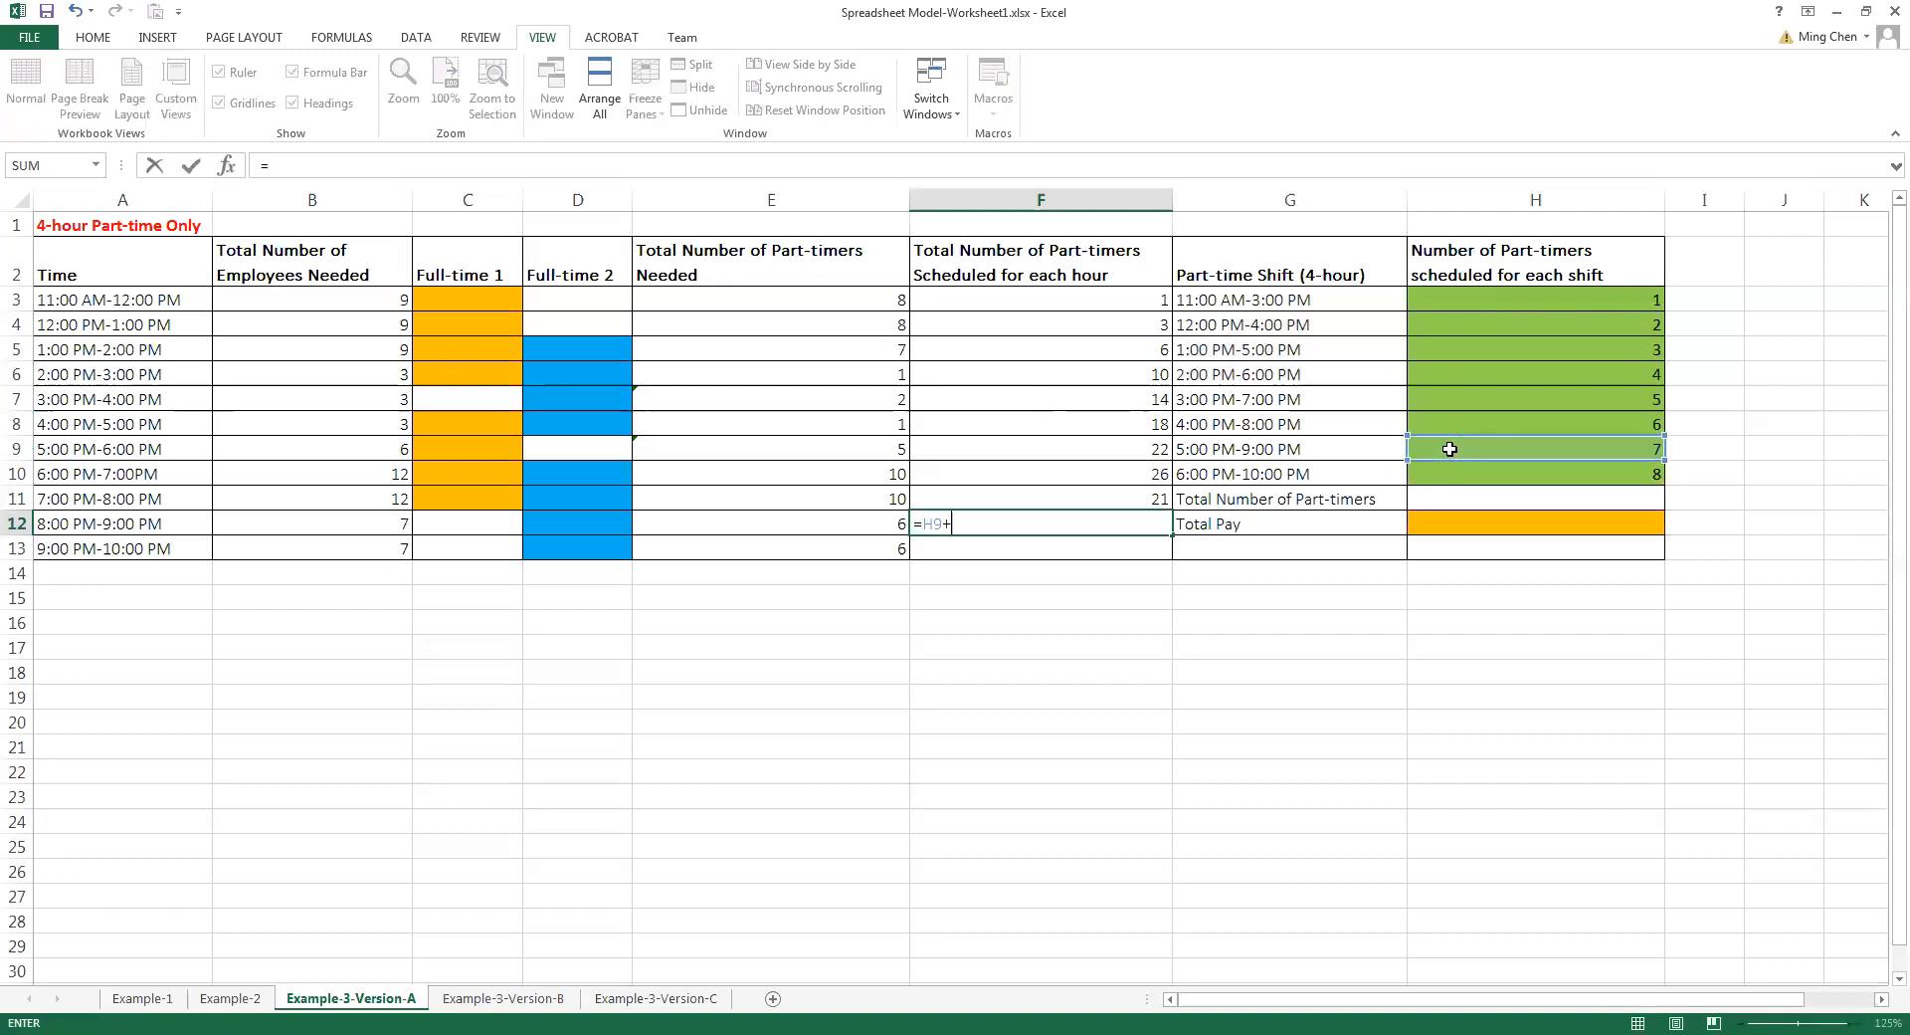
click(1450, 467)
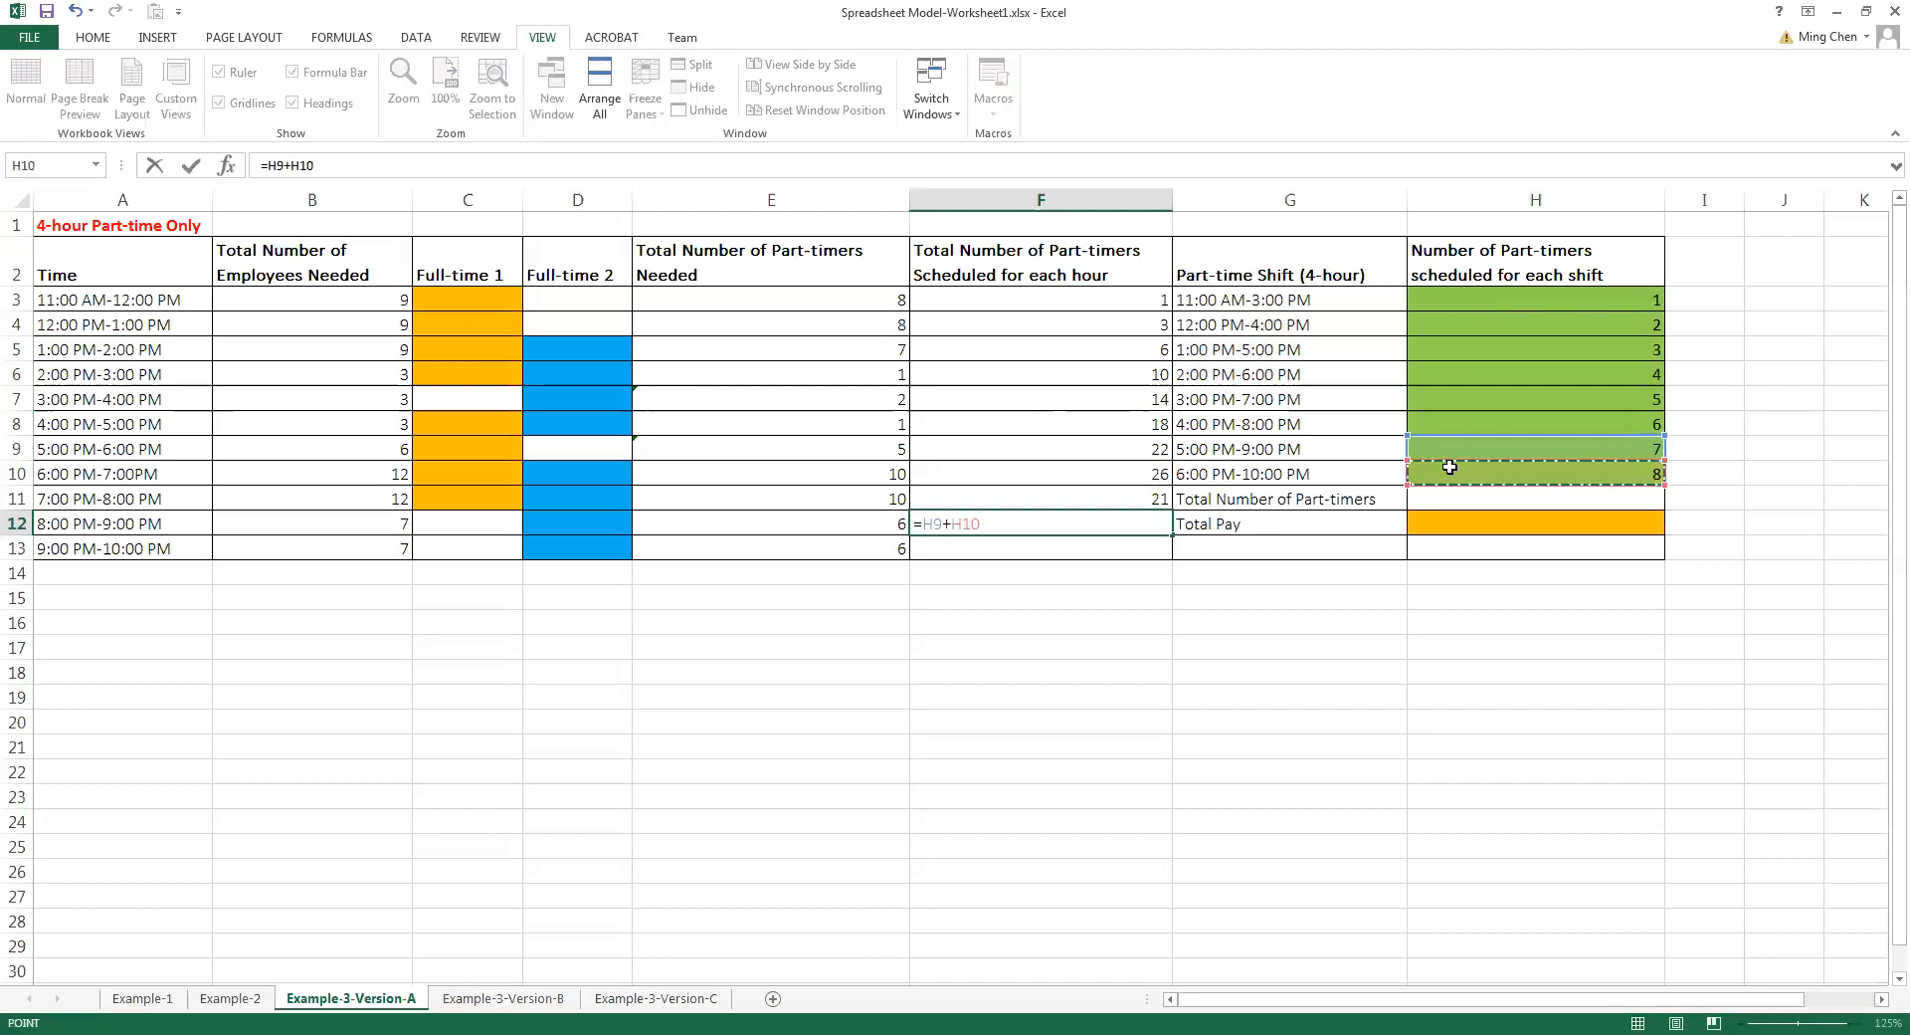
key(Return)
text(=)
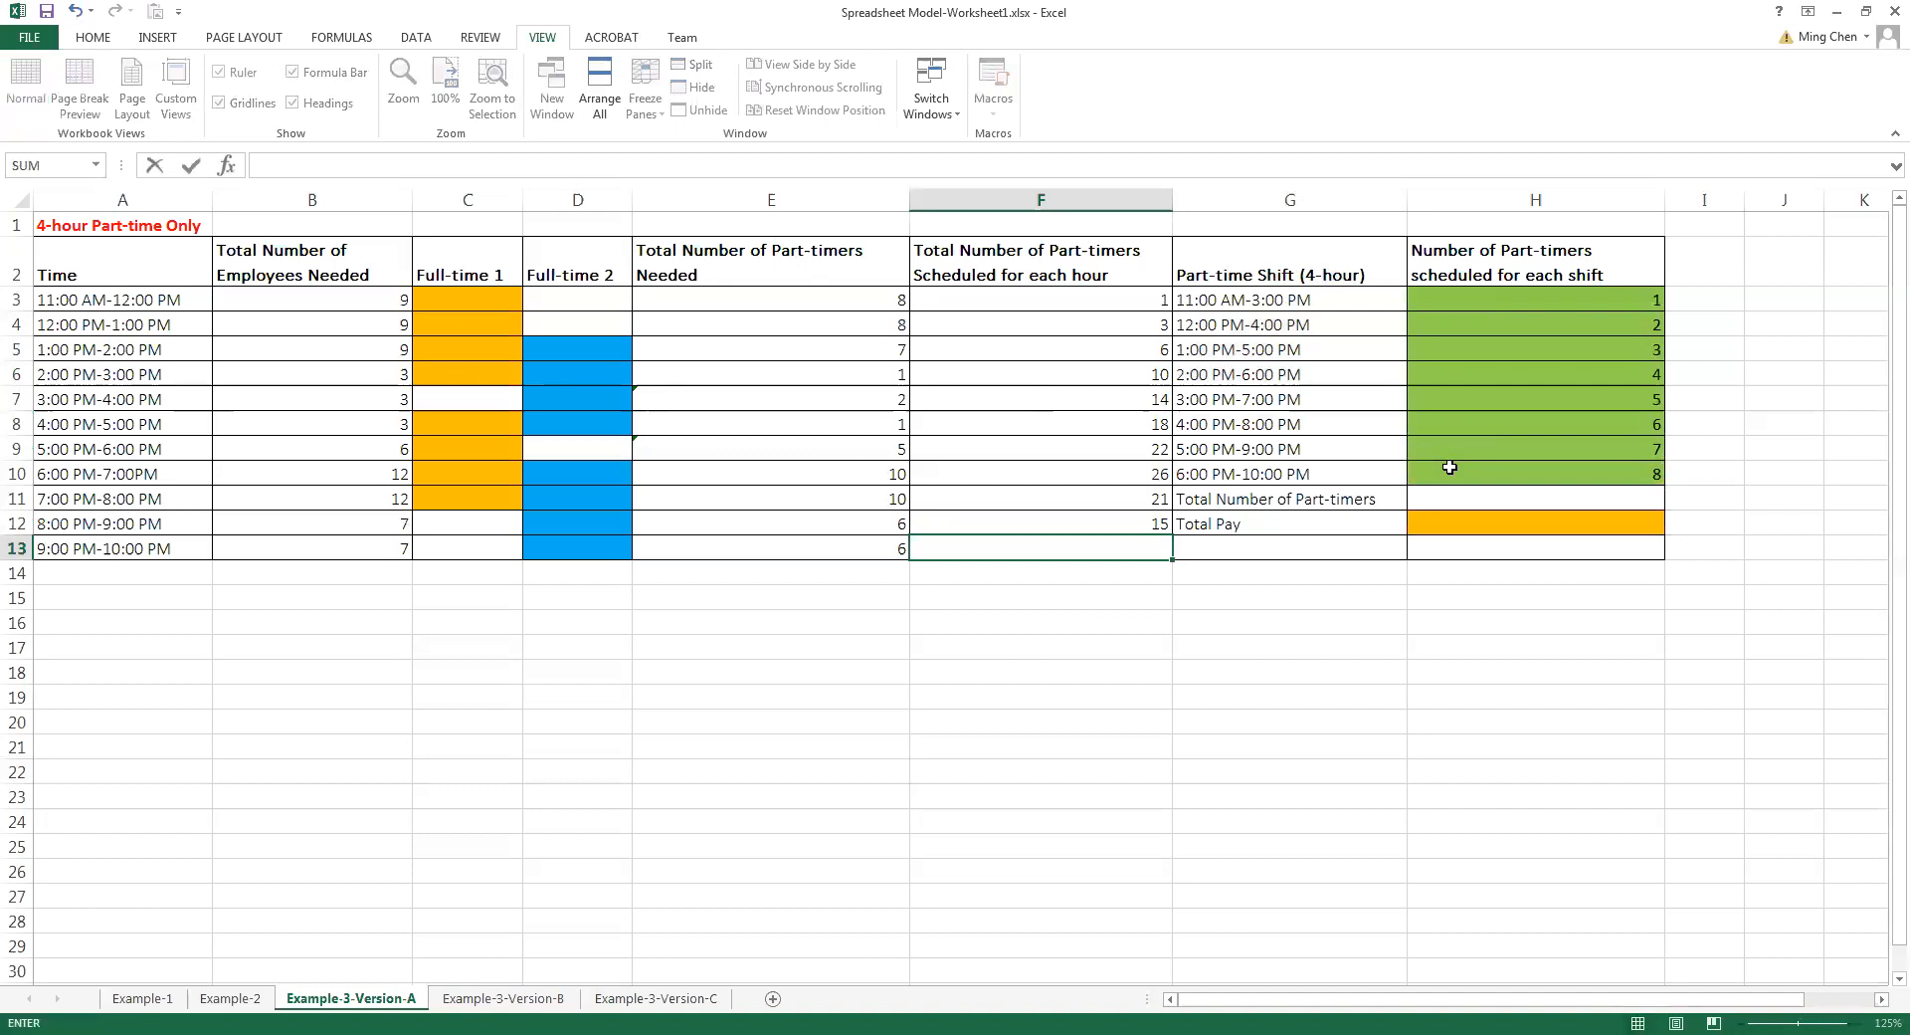
click(1461, 477)
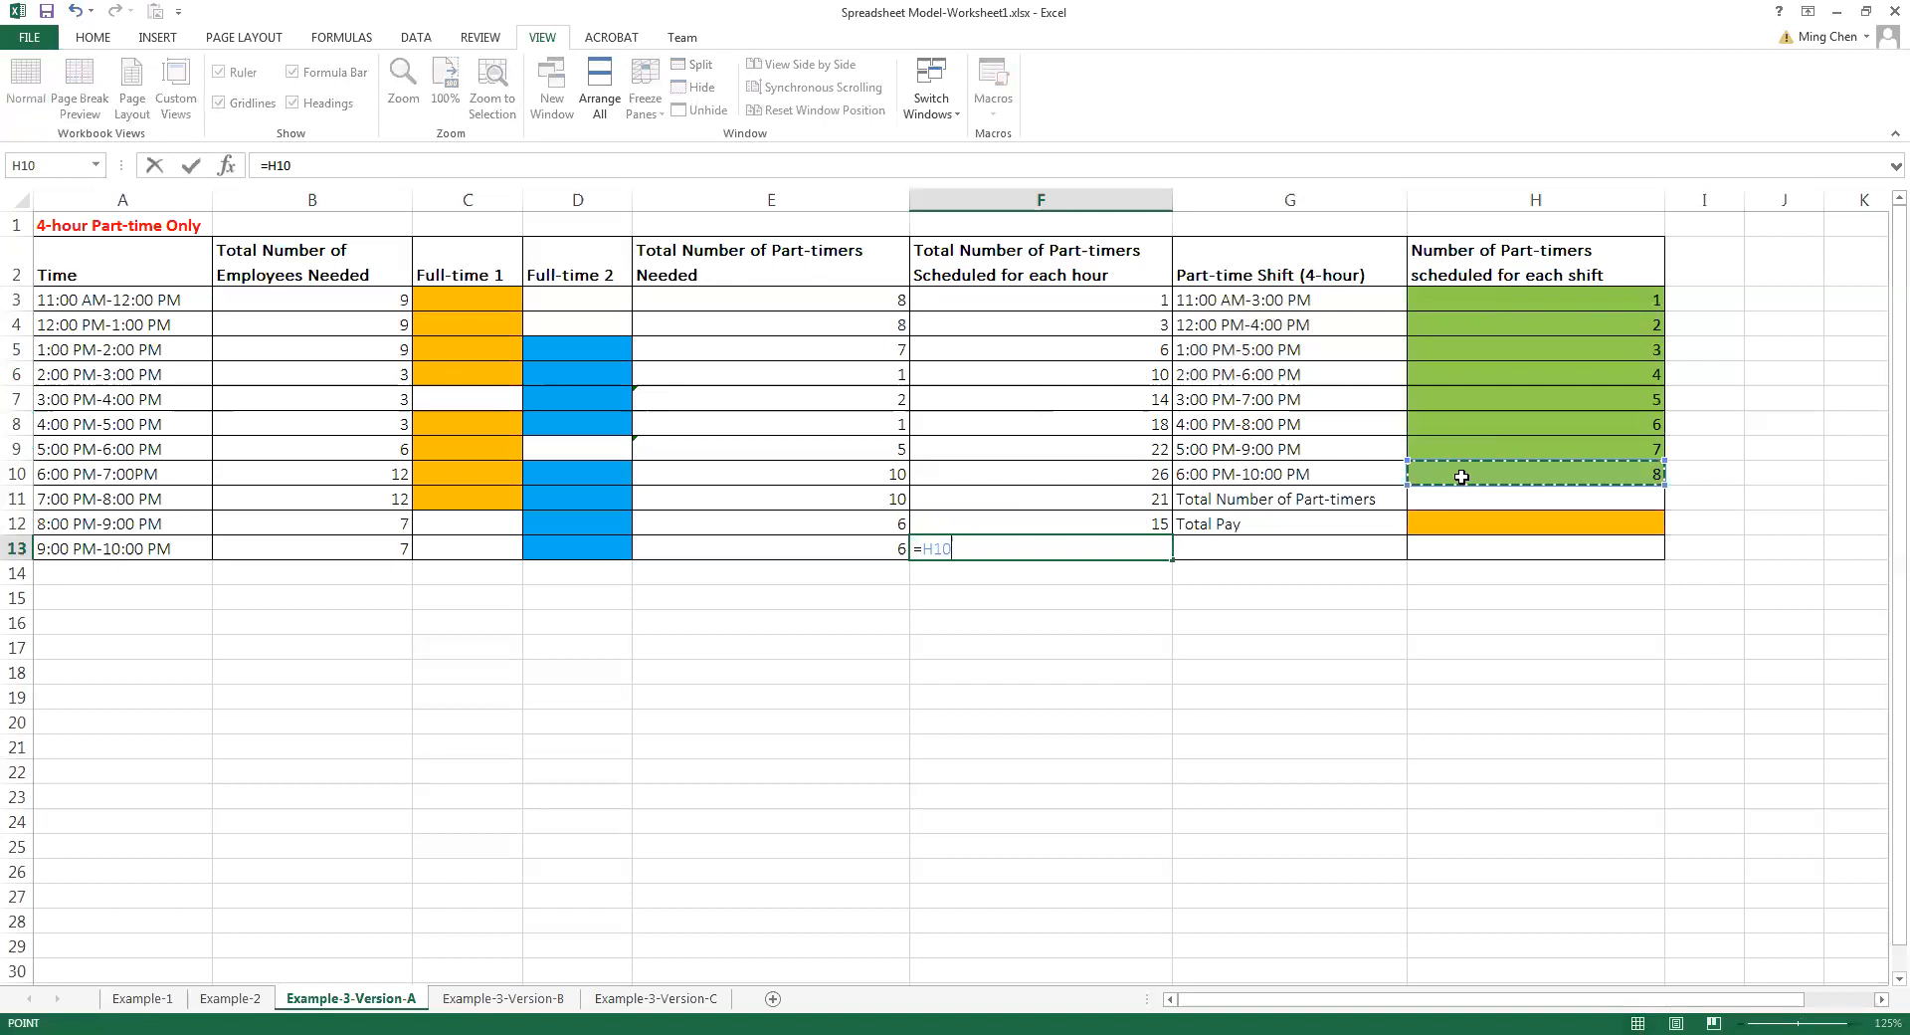
key(Return)
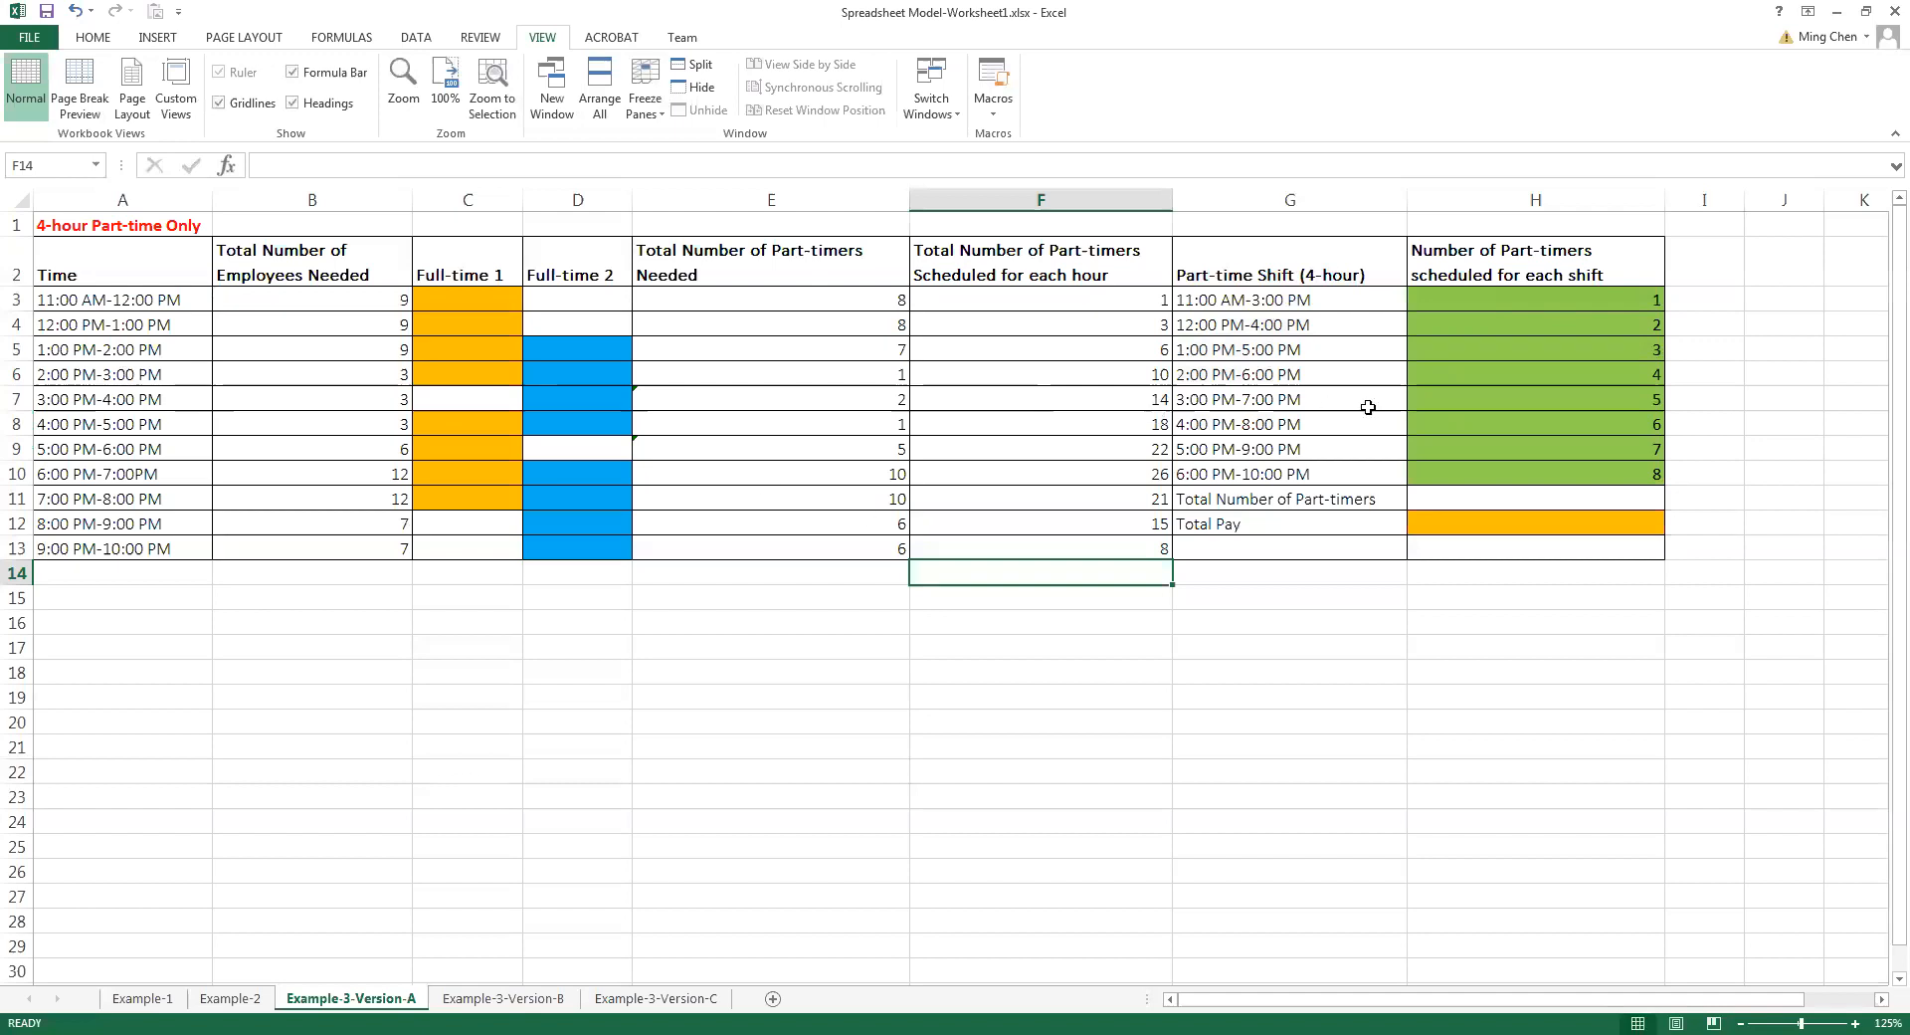
click(416, 37)
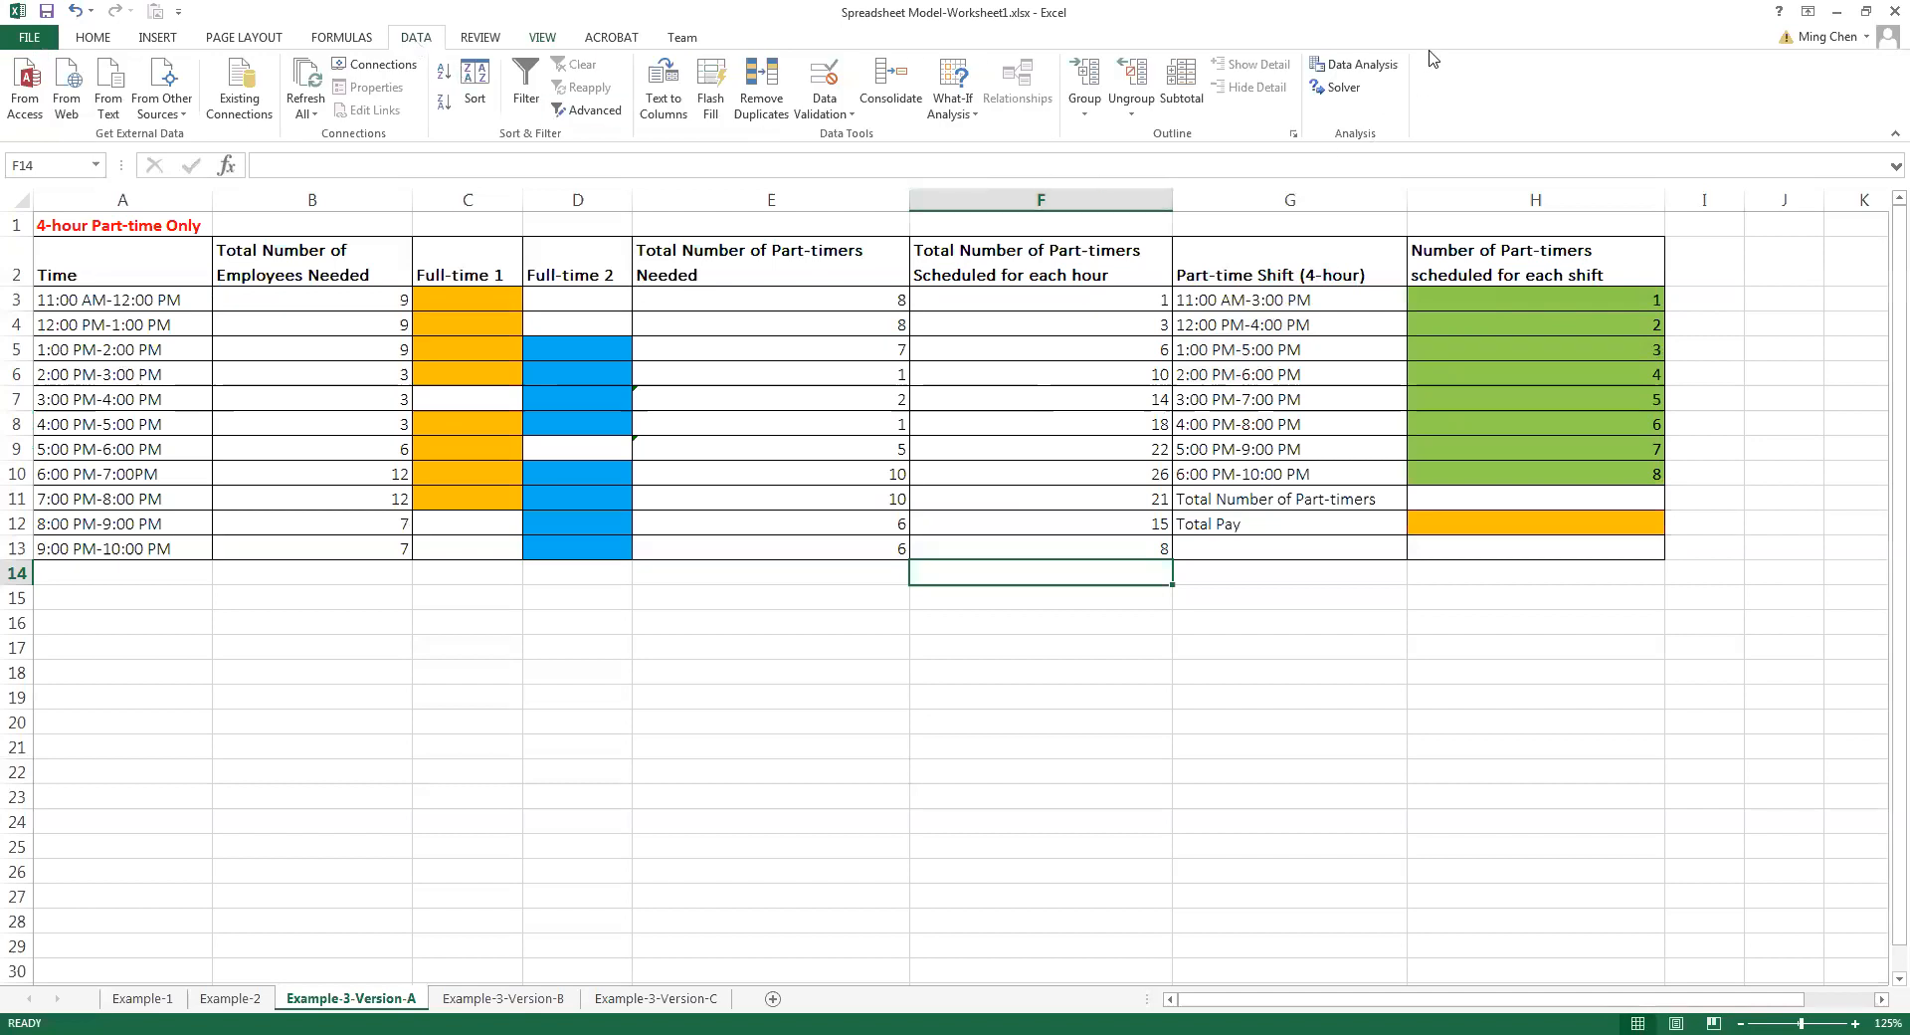
click(1344, 88)
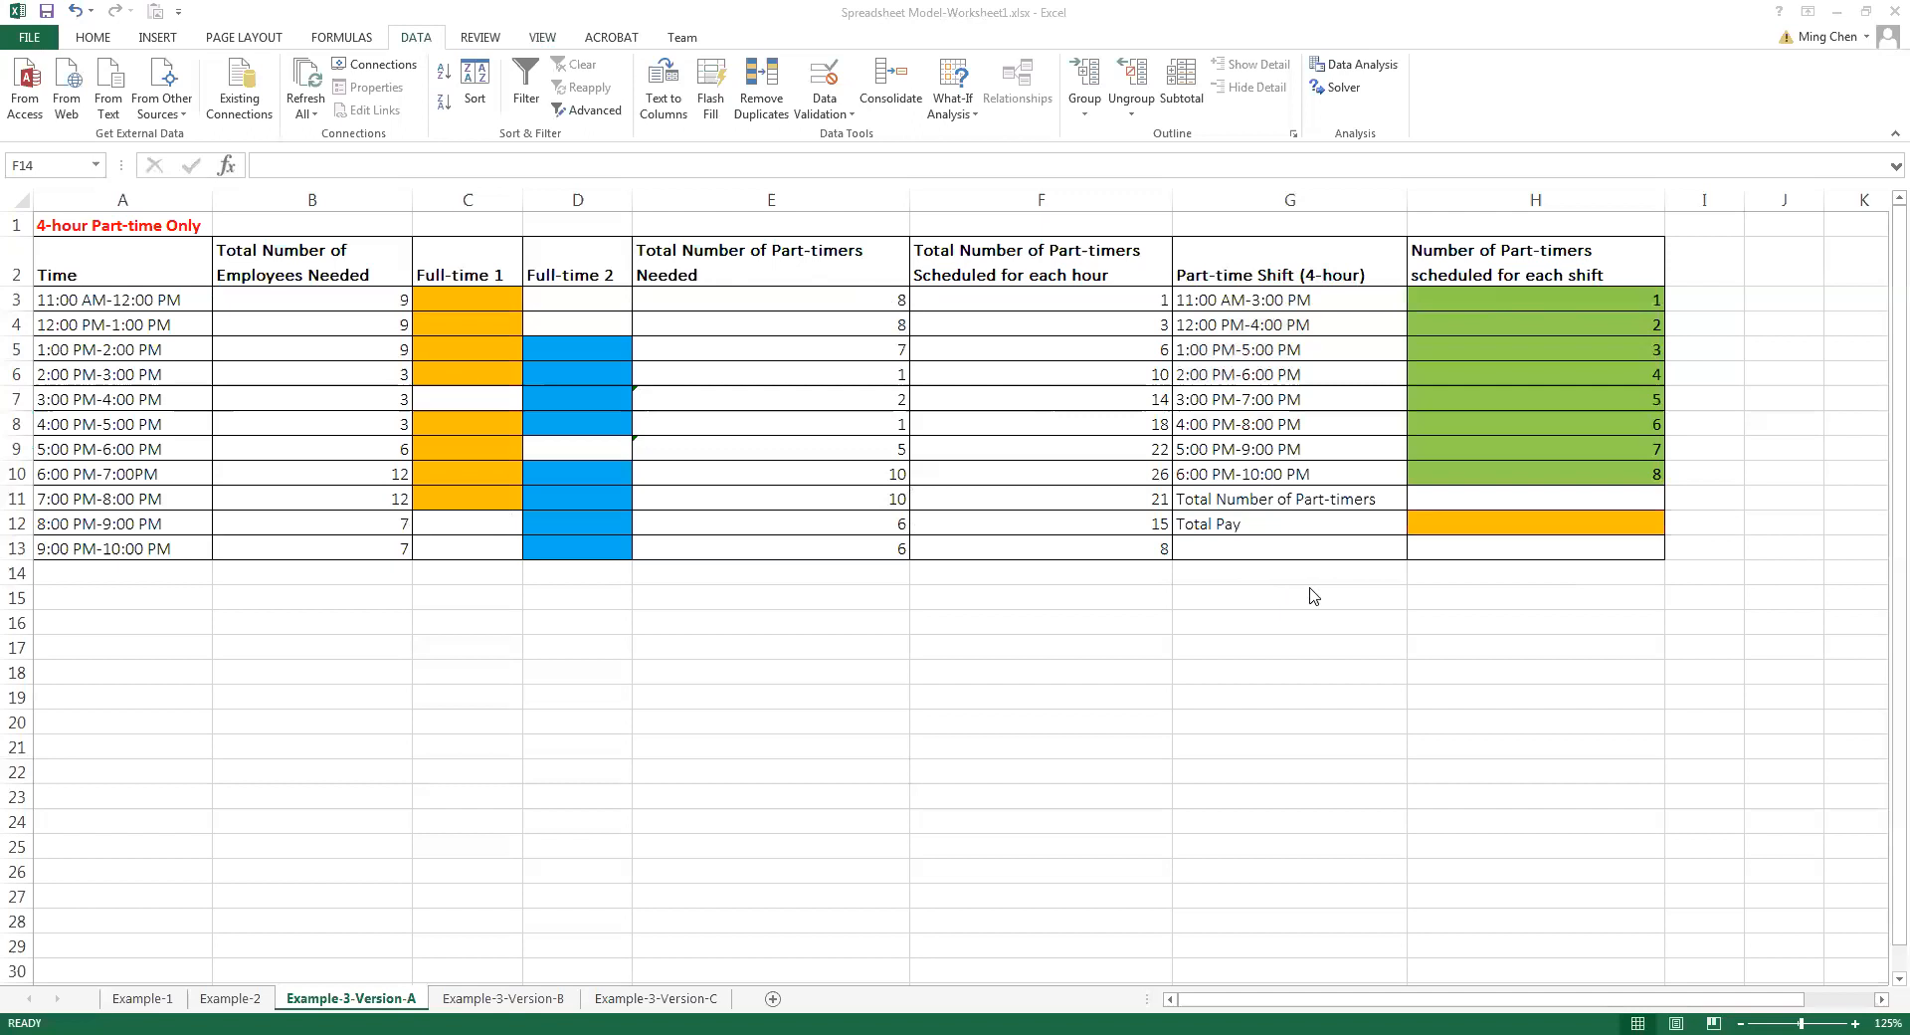
double_click(1571, 498)
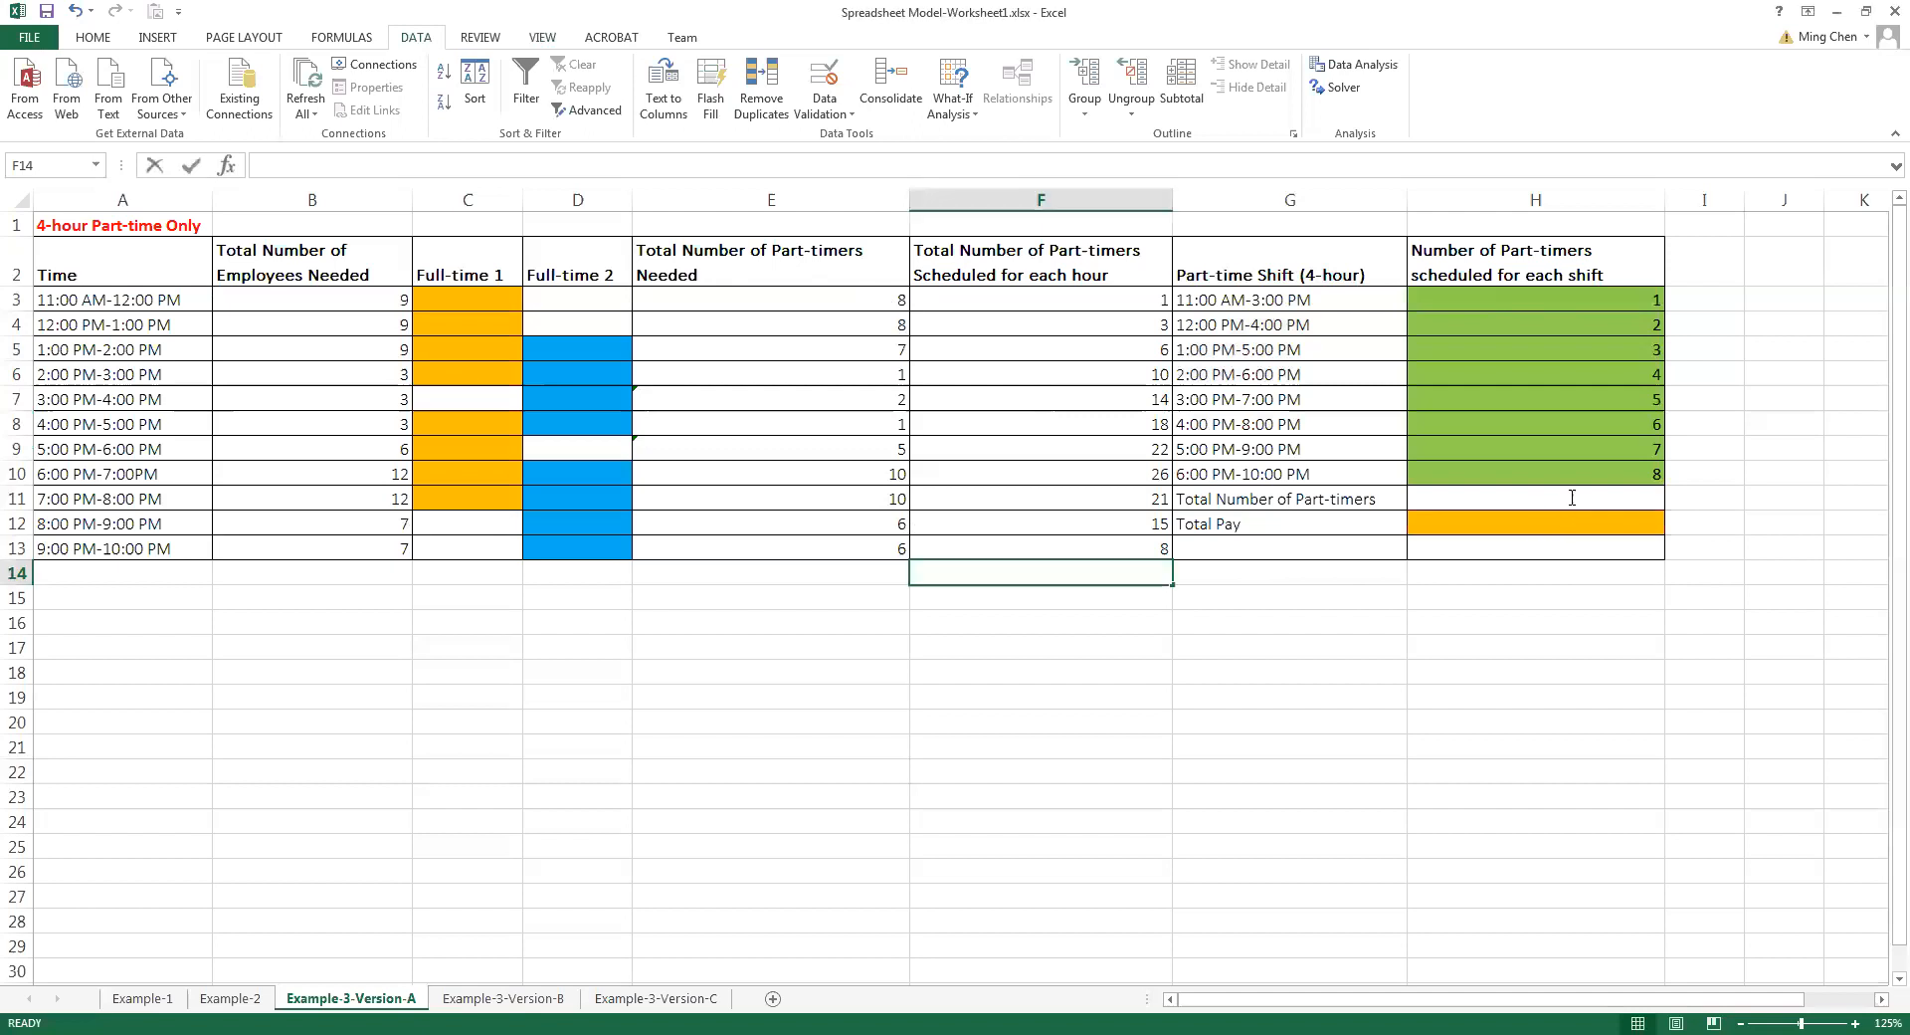
Calculate the total number of part-timers across all shifts by entering =sum(H3:H10) in H11
click(1571, 497)
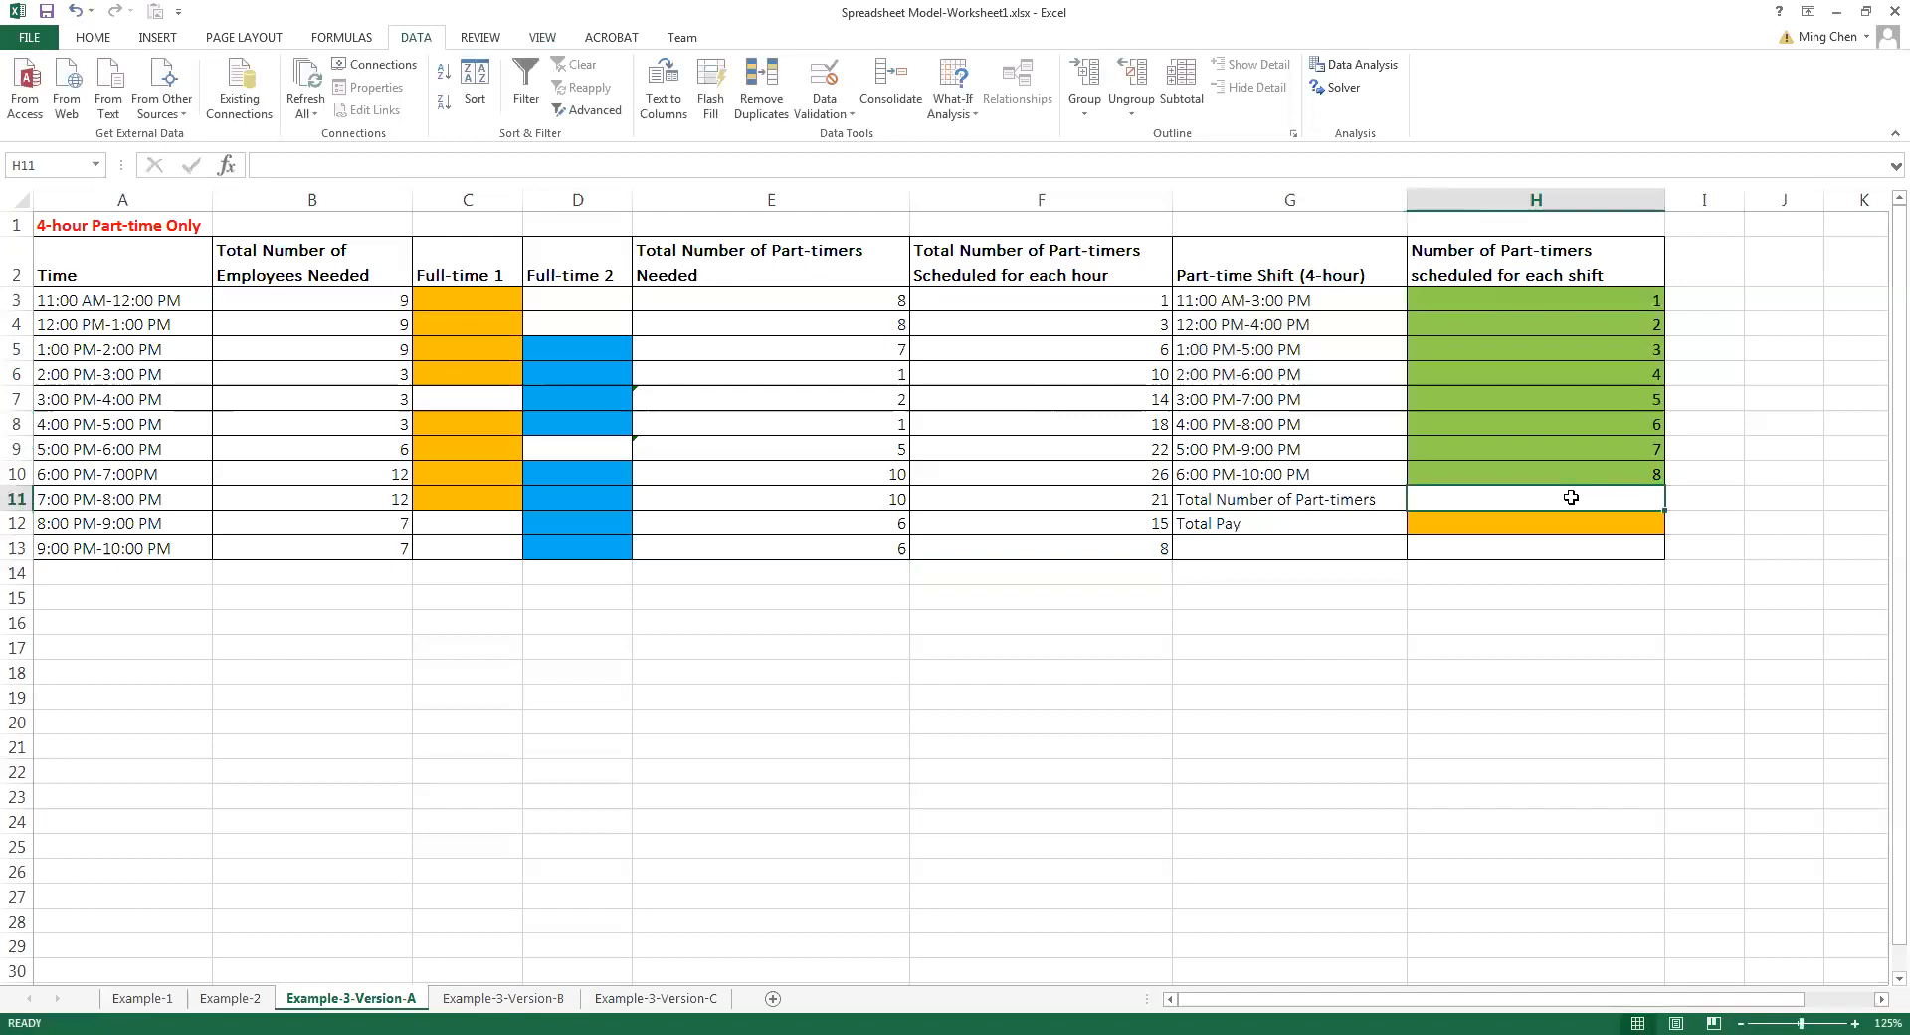
drag(1622, 303, 1611, 464)
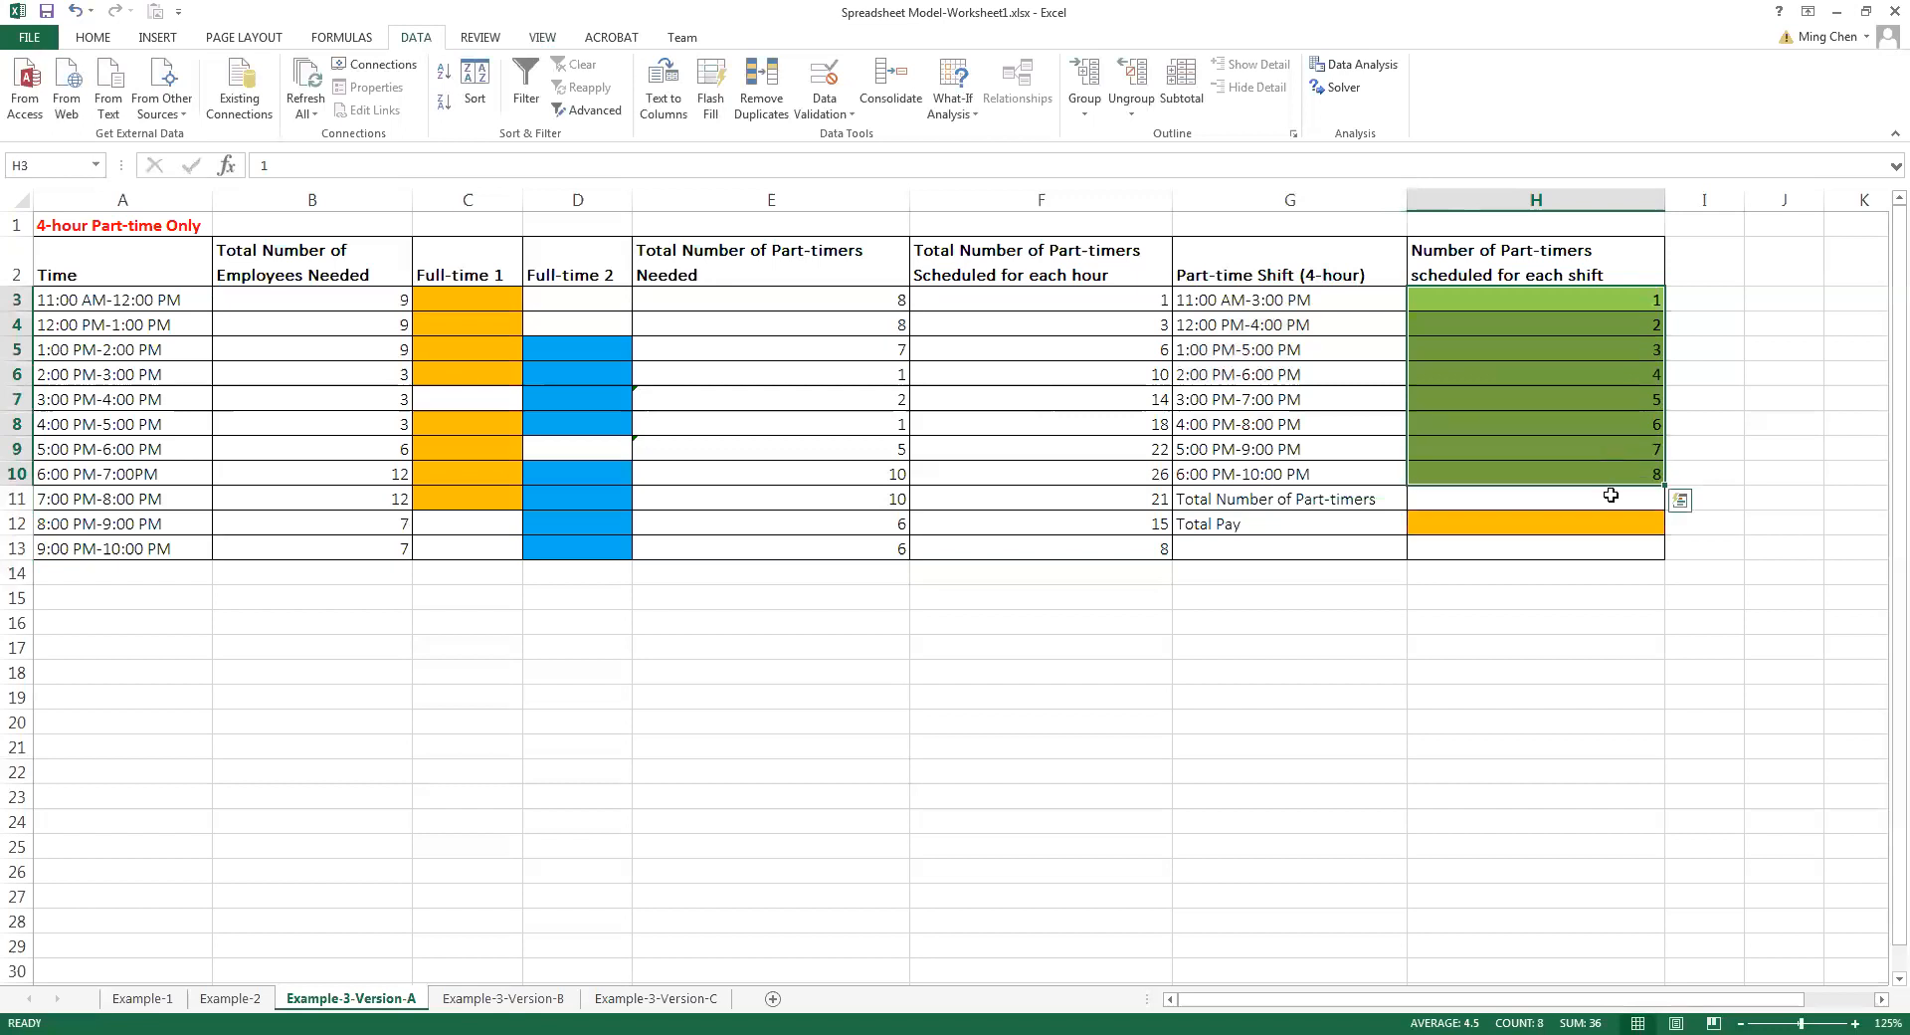
click(1611, 497)
drag(1614, 466, 1618, 301)
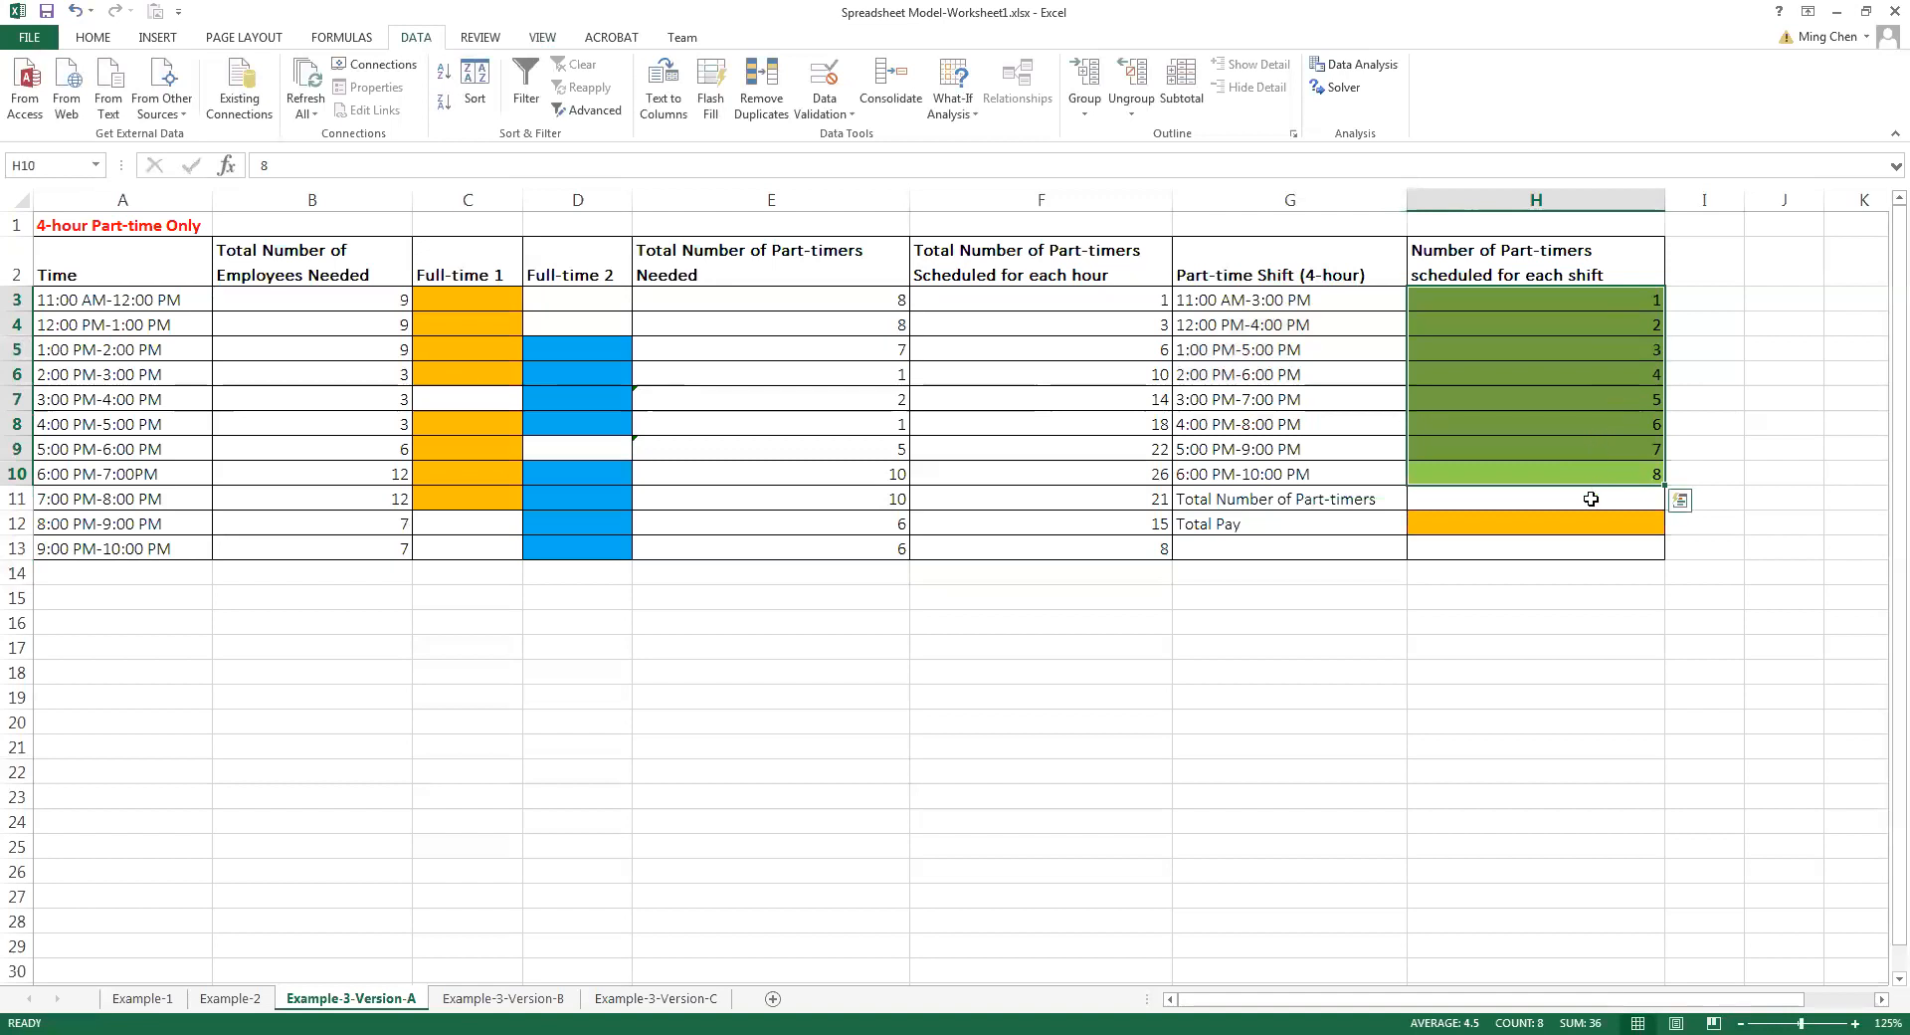
click(1590, 497)
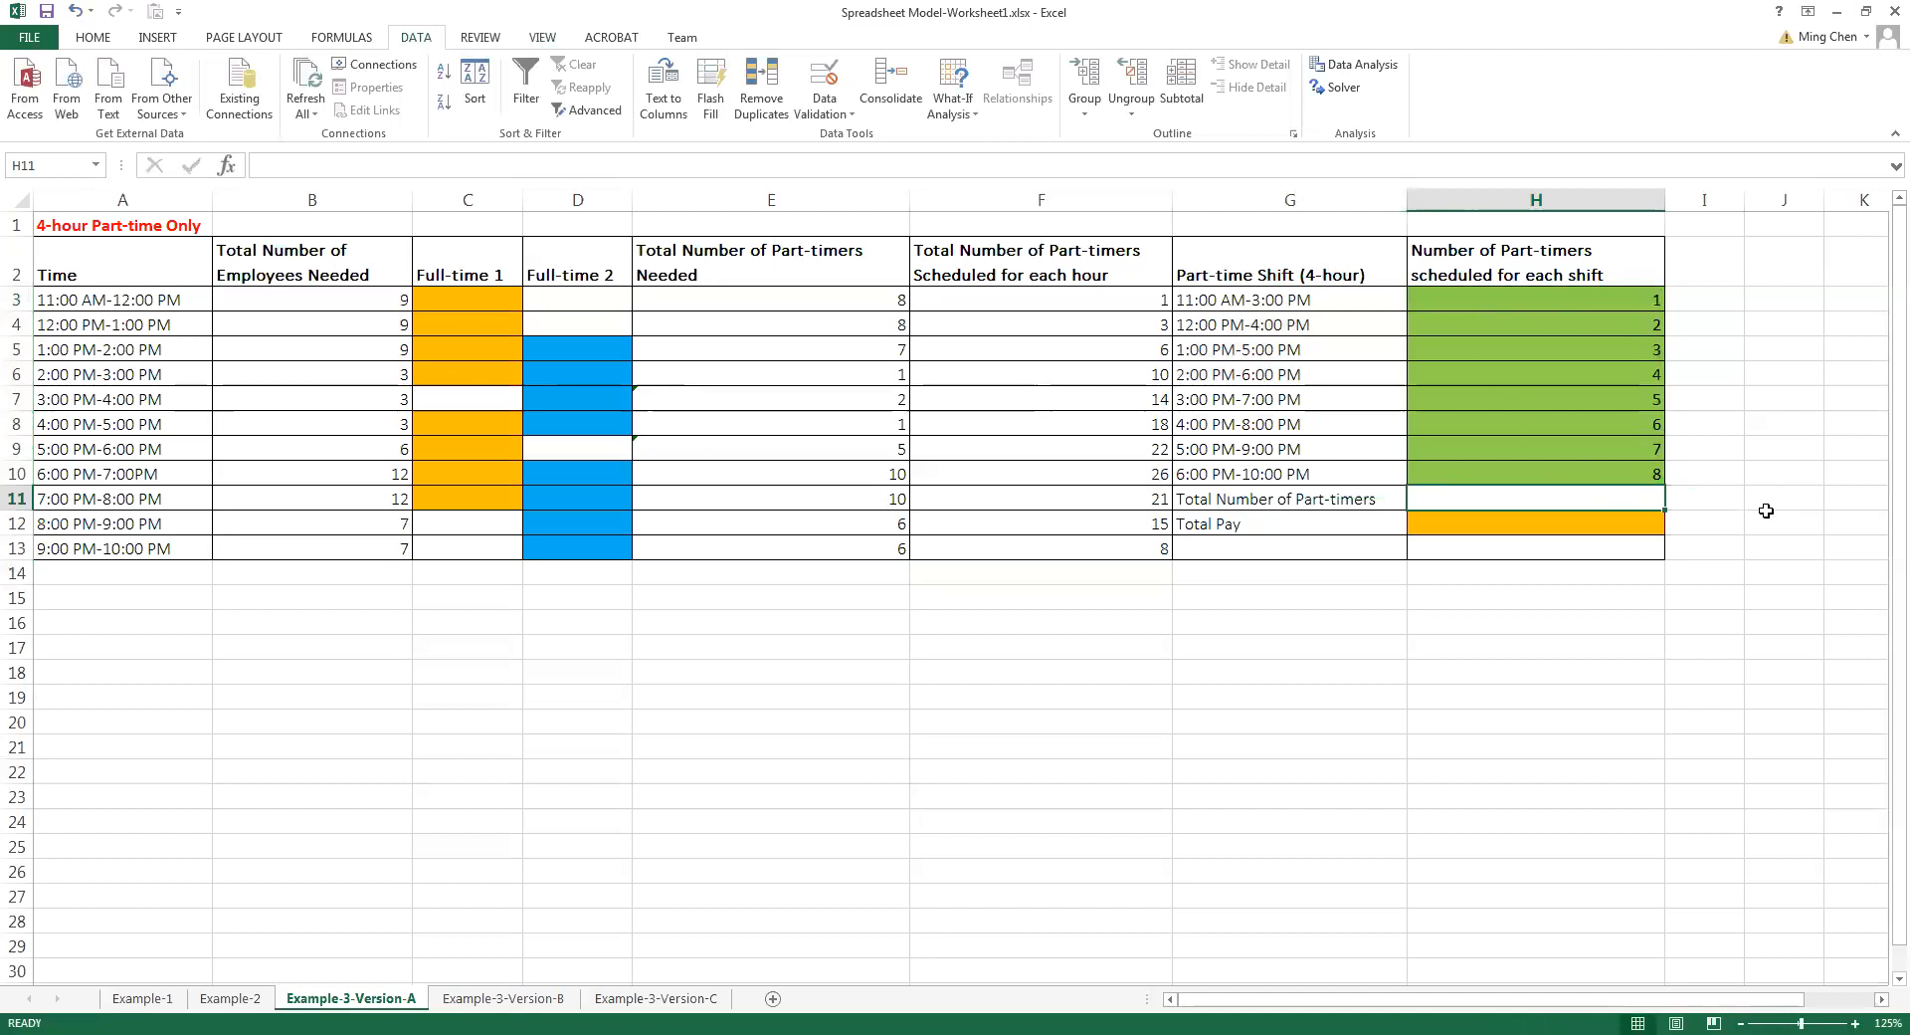
text(=)
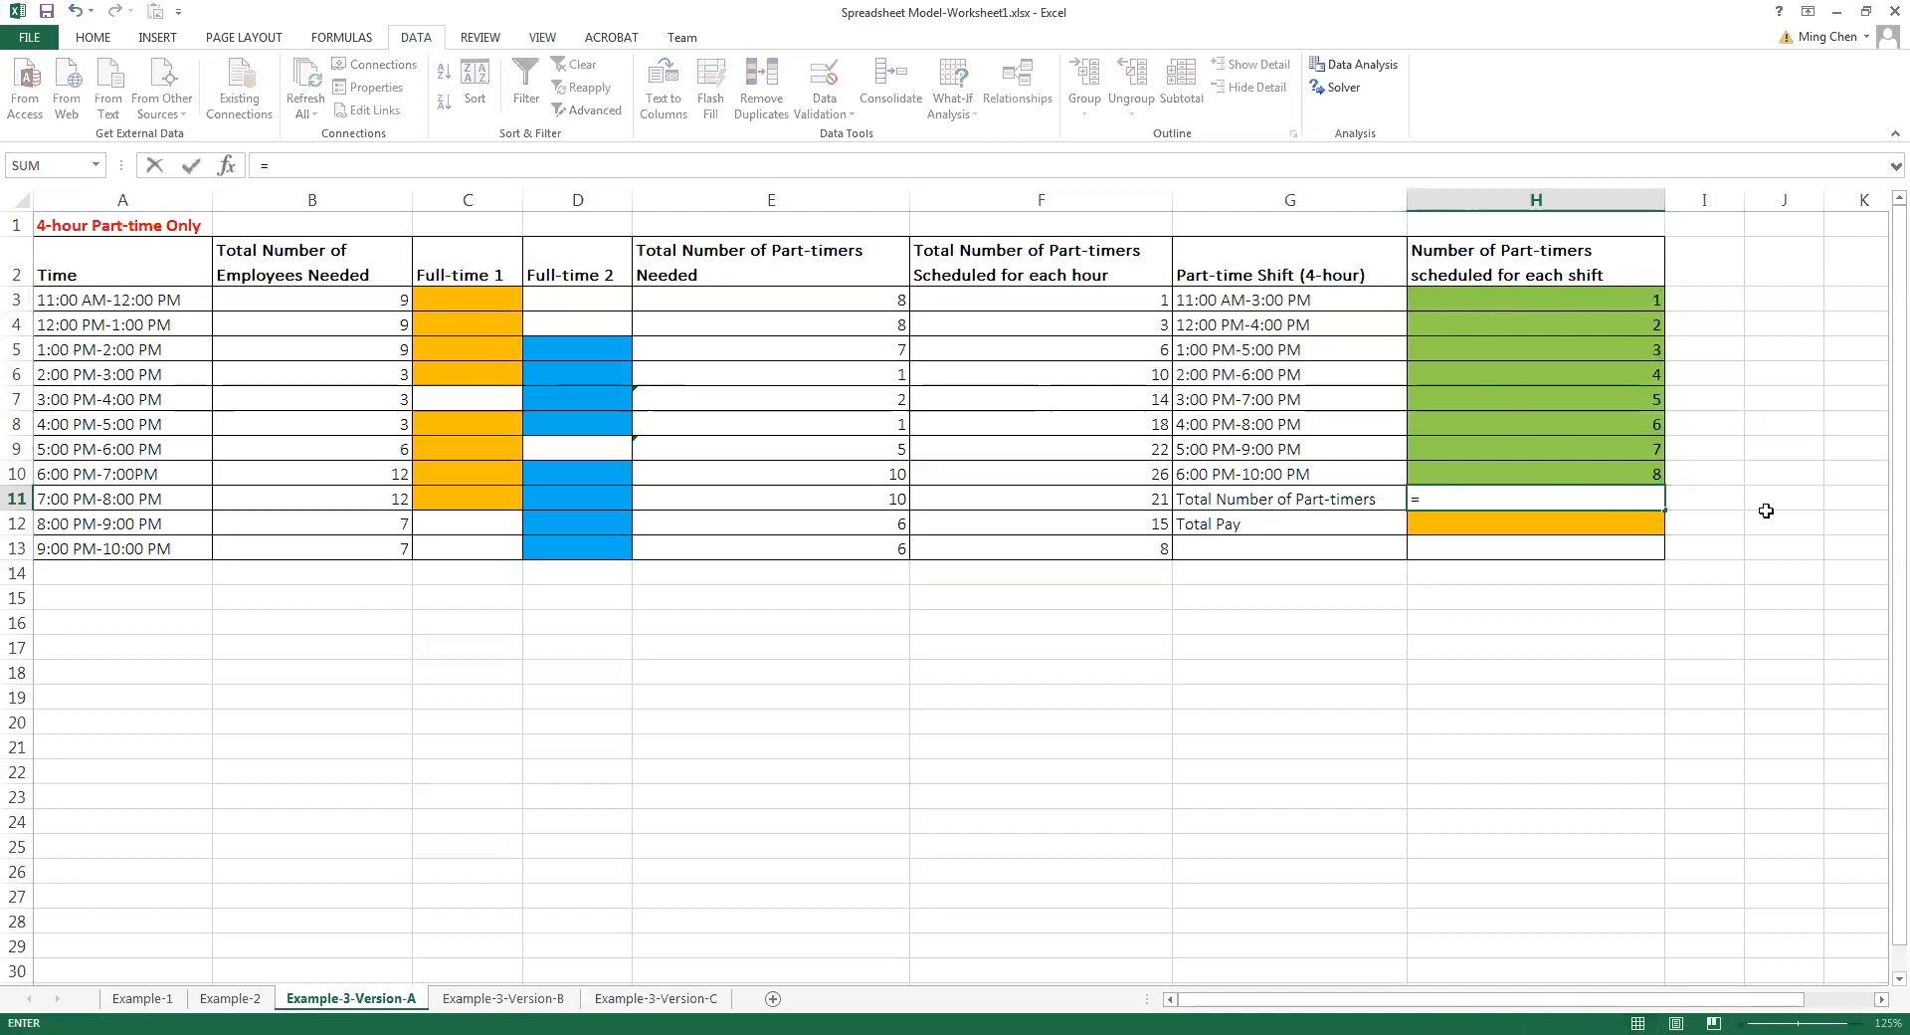
text(sum()
click(1595, 296)
drag(1595, 296, 1573, 474)
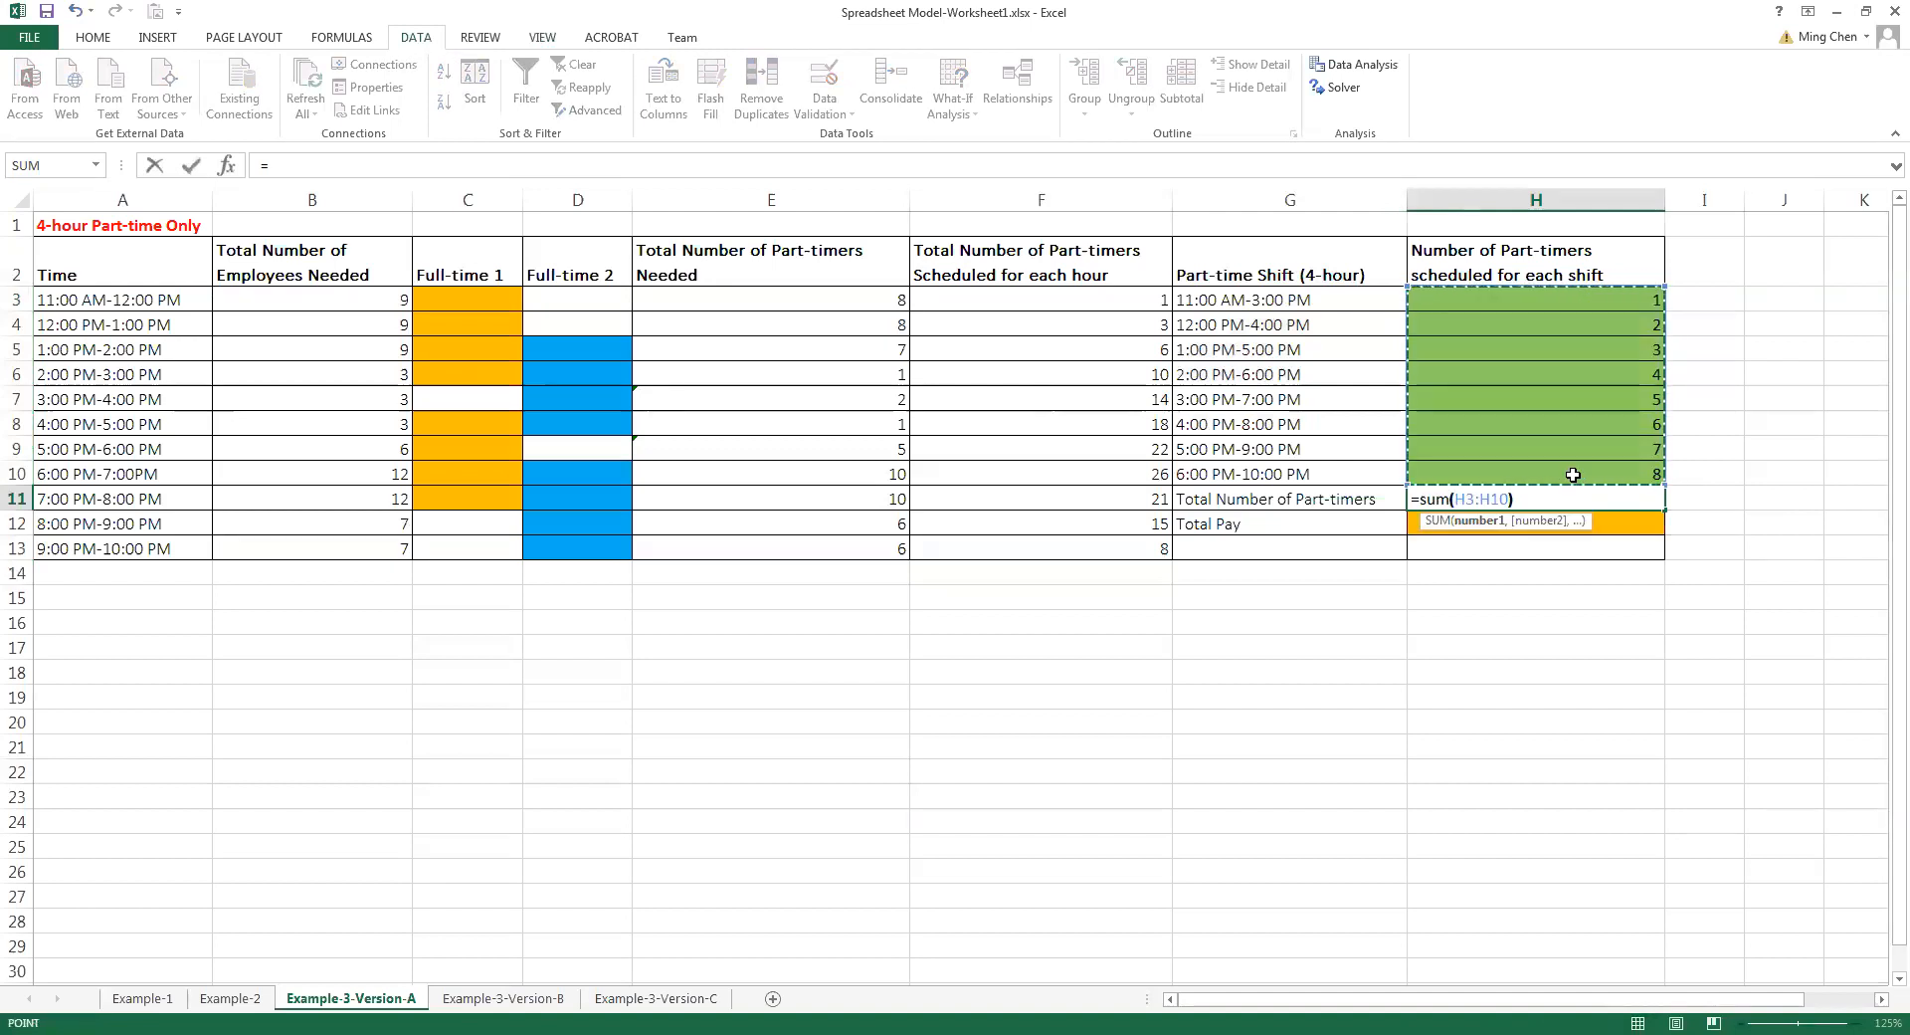
text())
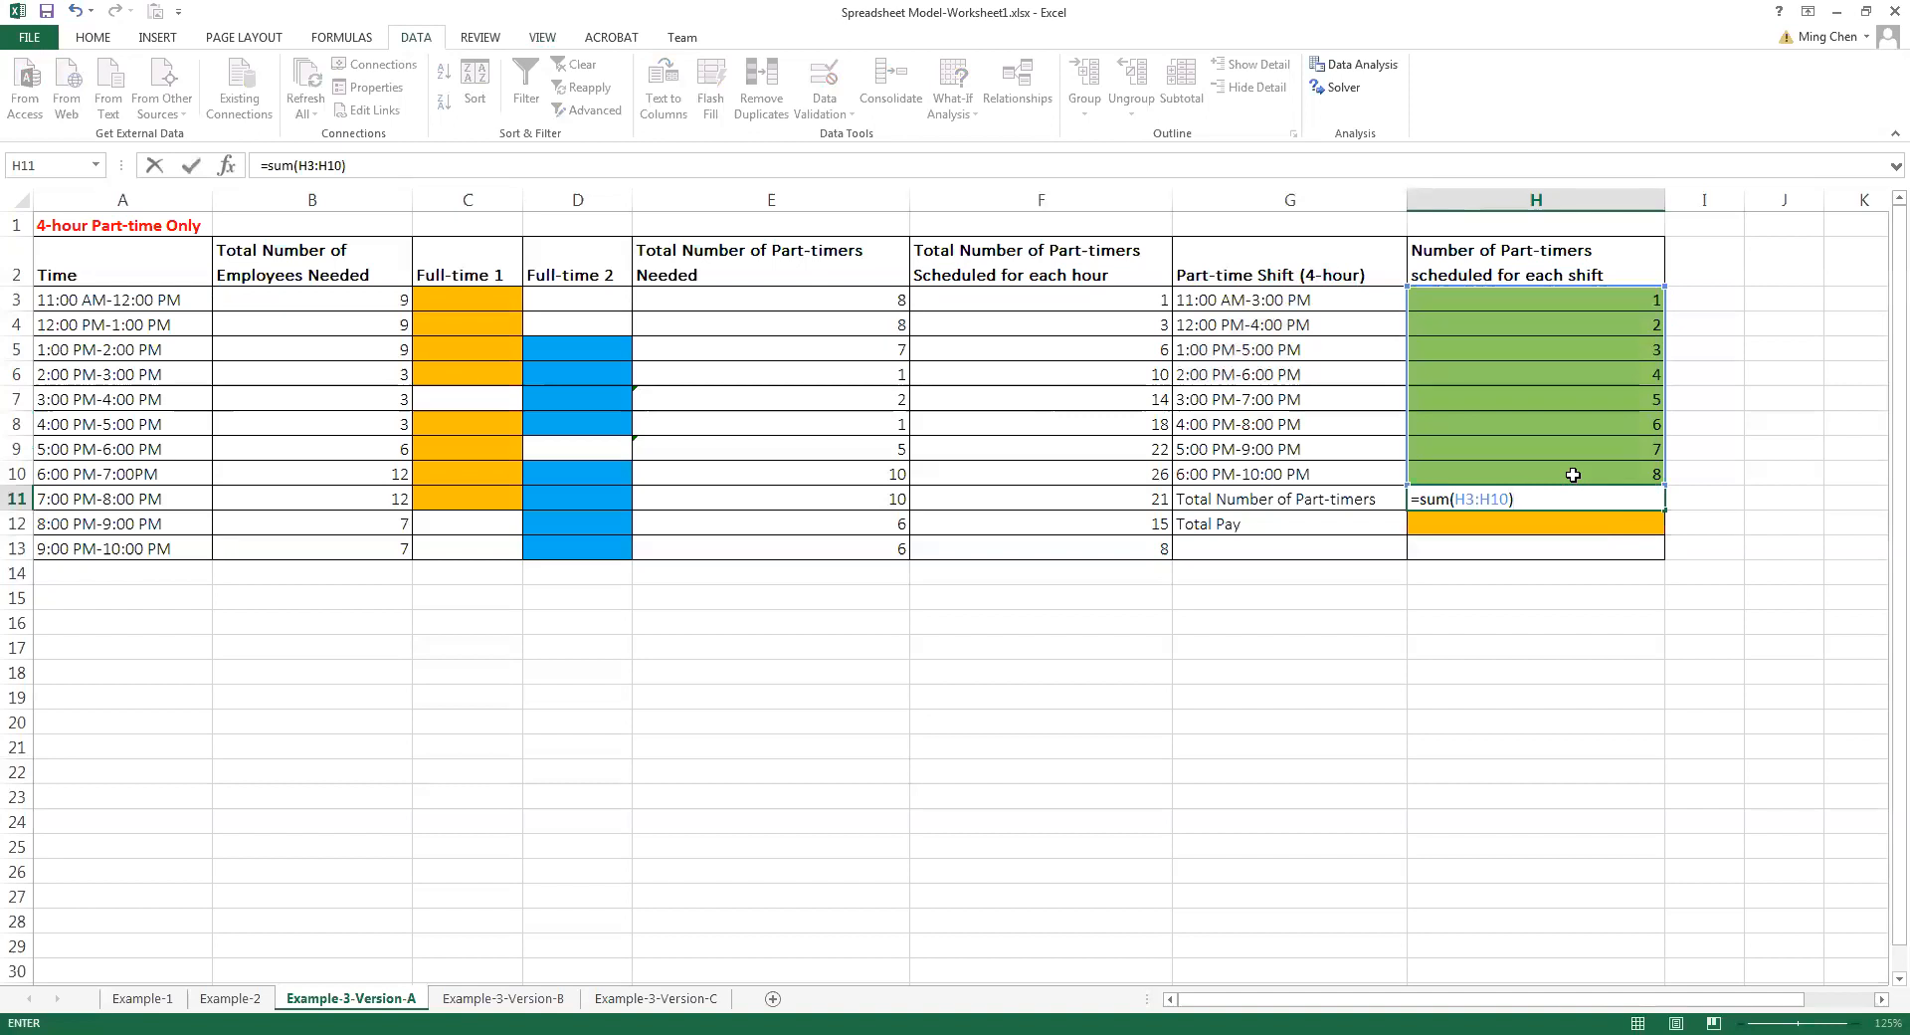
key(Return)
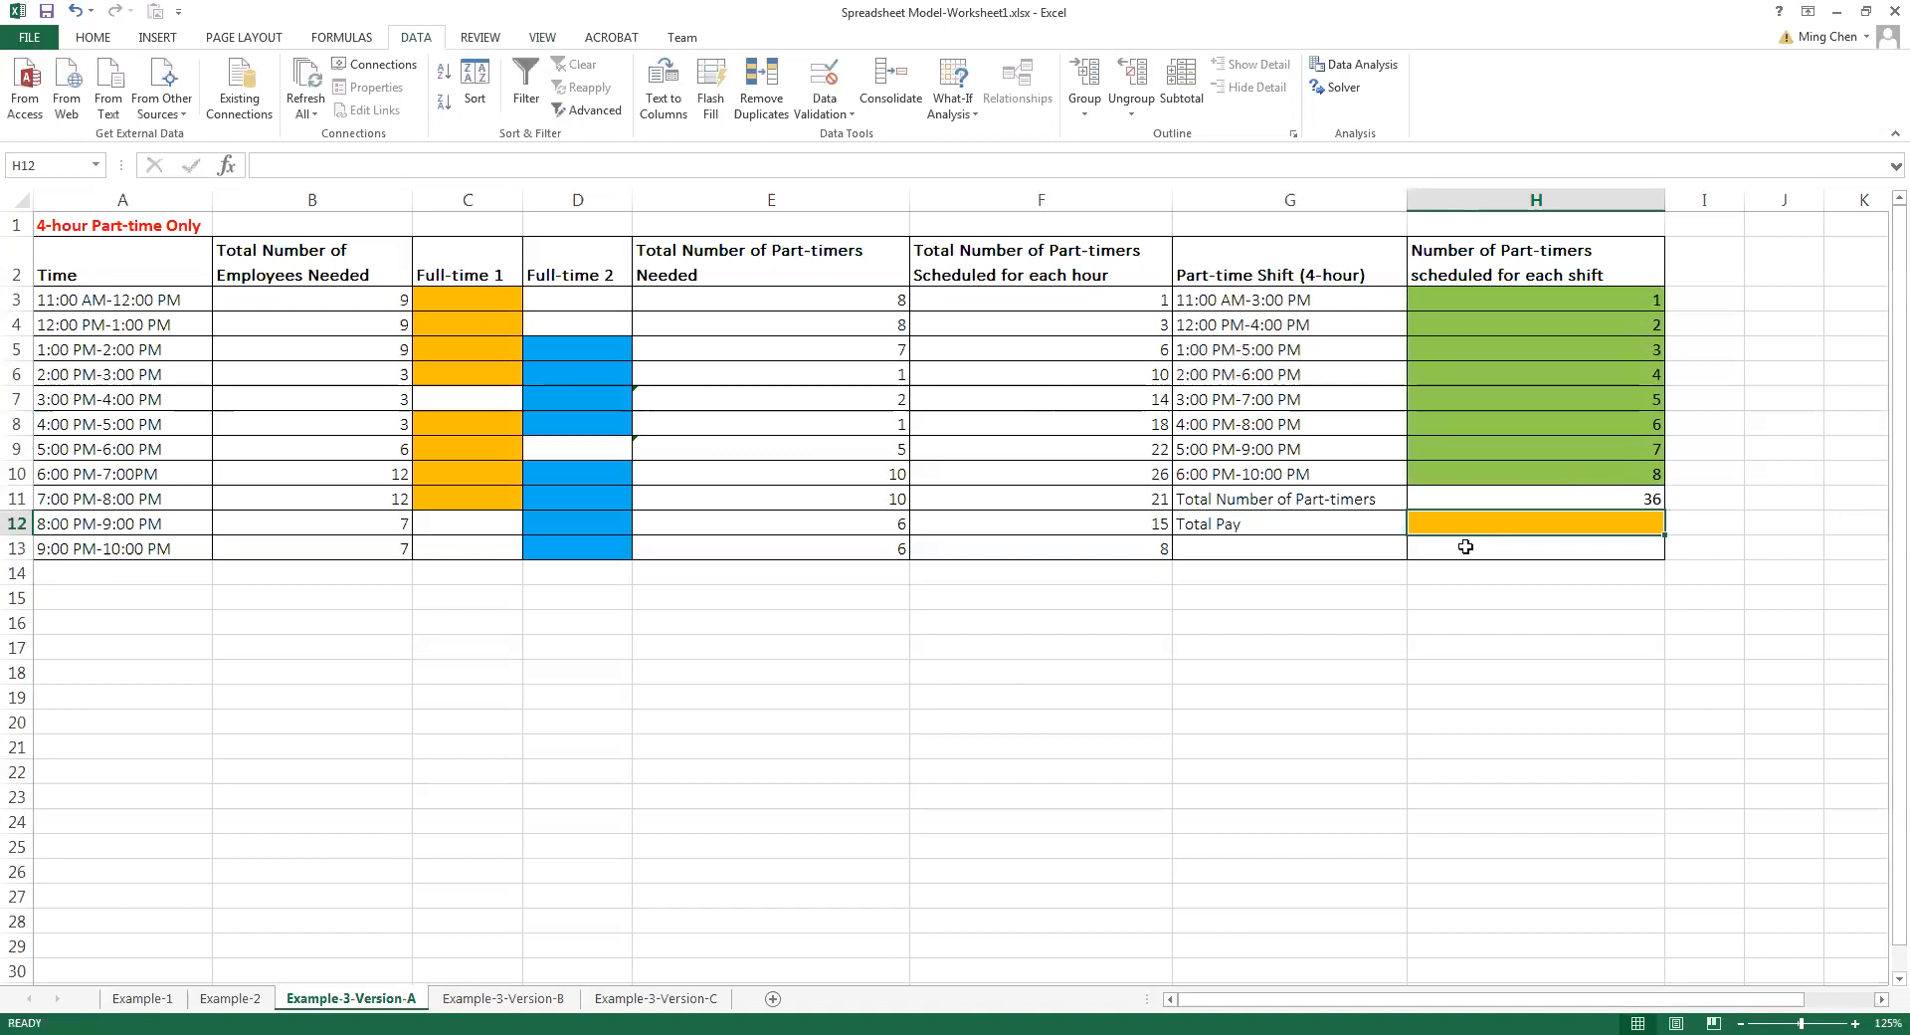
Calculate the total pay for the 4-hour part-timers by entering =H11*4*7.5 in H12
text(=)
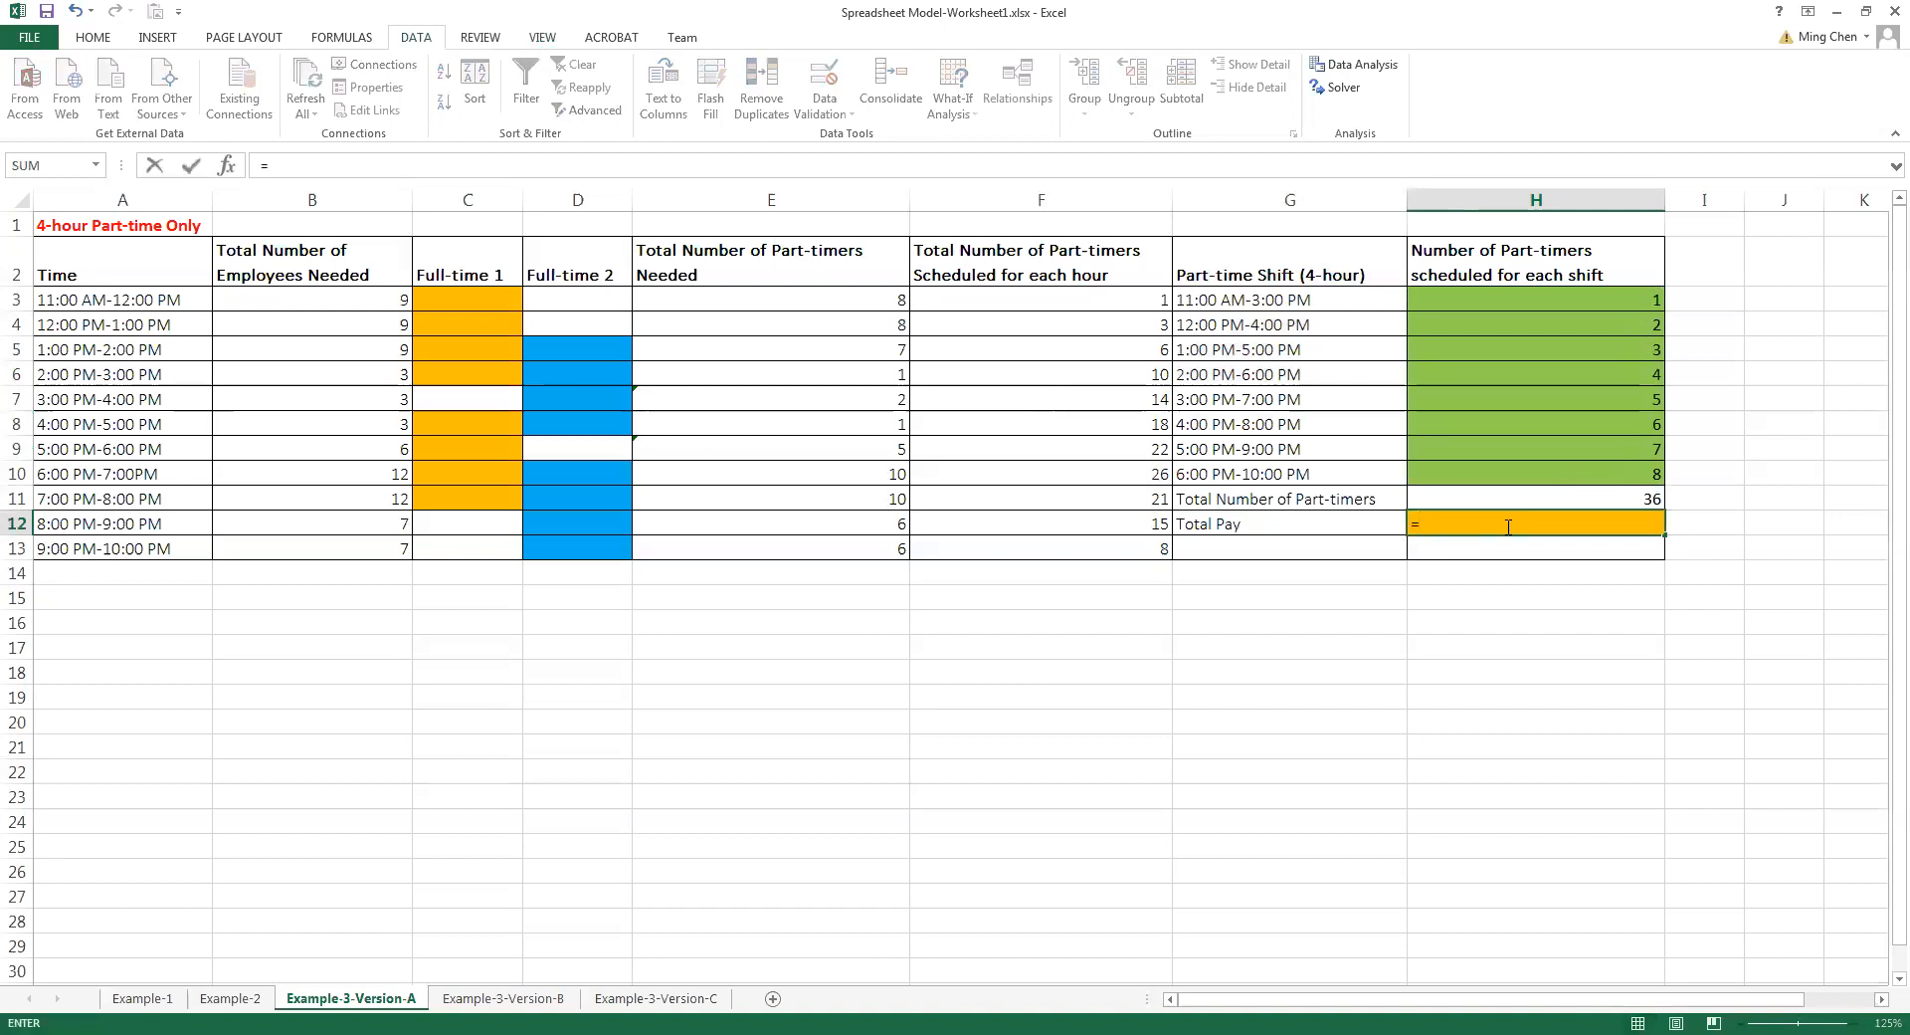
click(1585, 491)
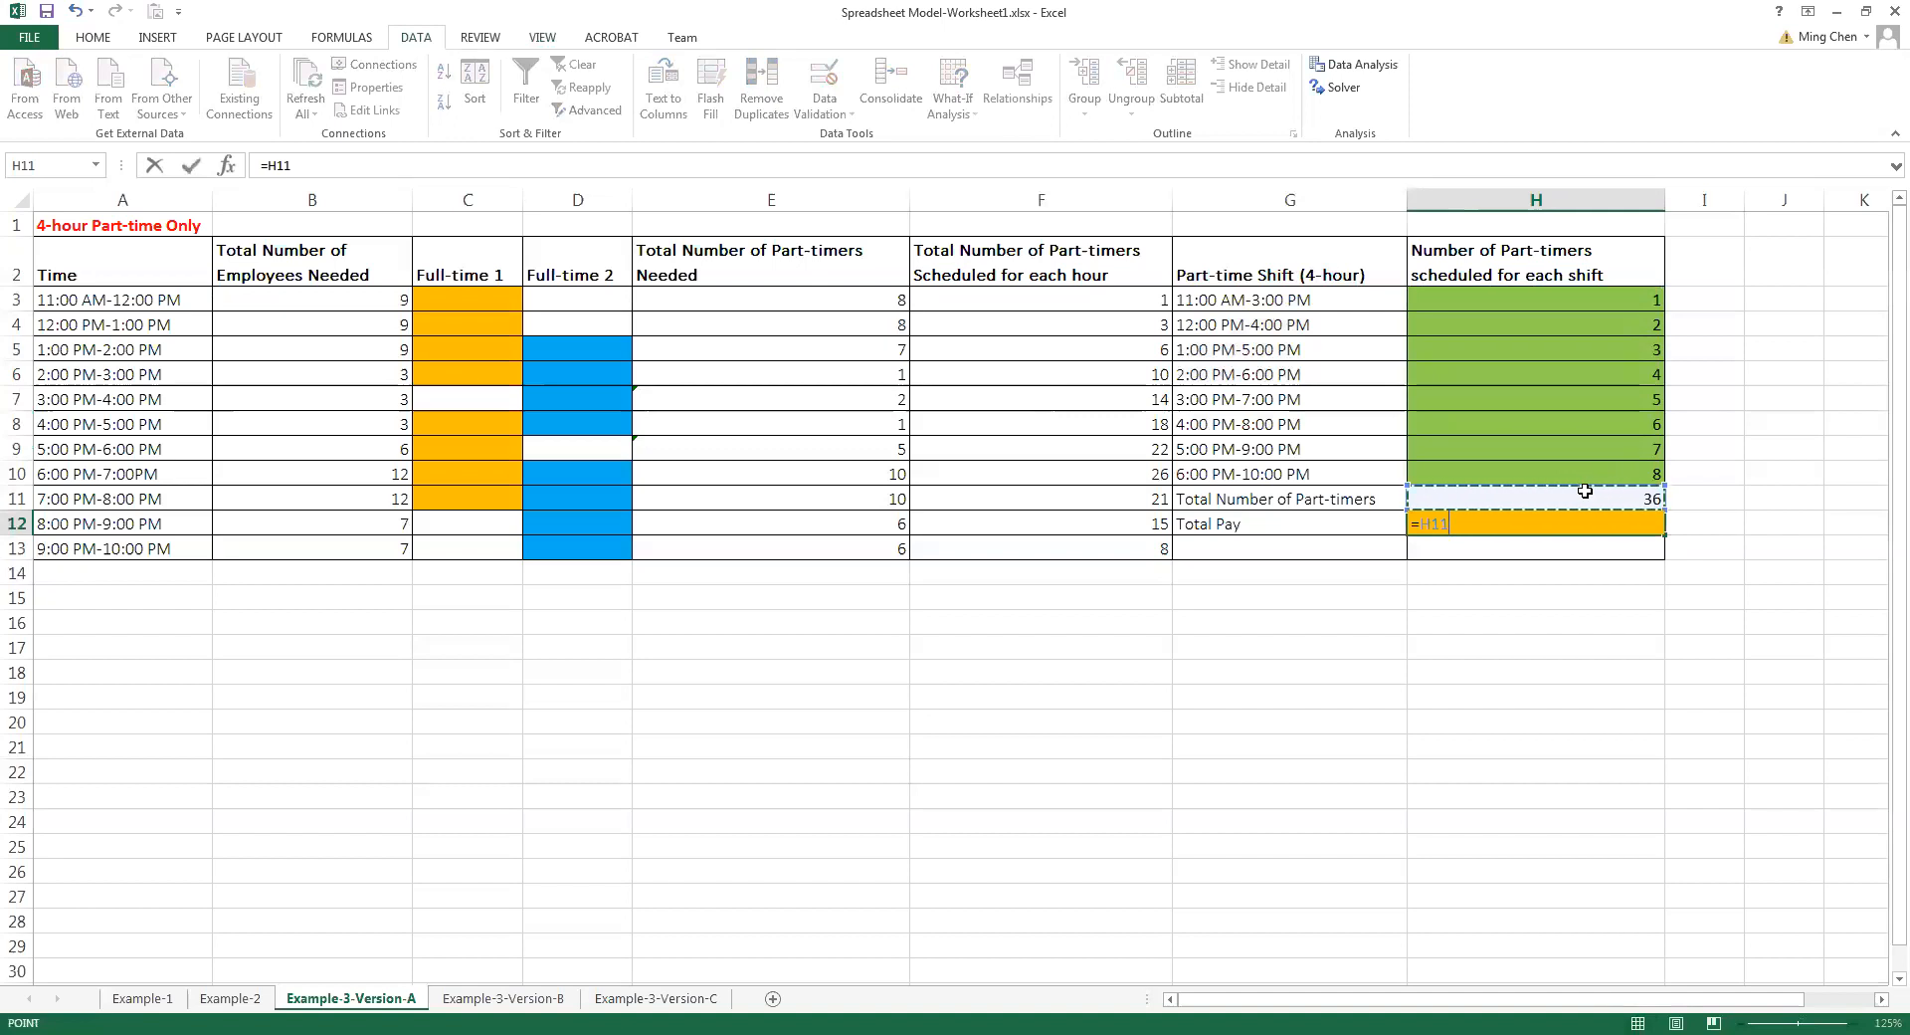
text(*4)
text(*7.5)
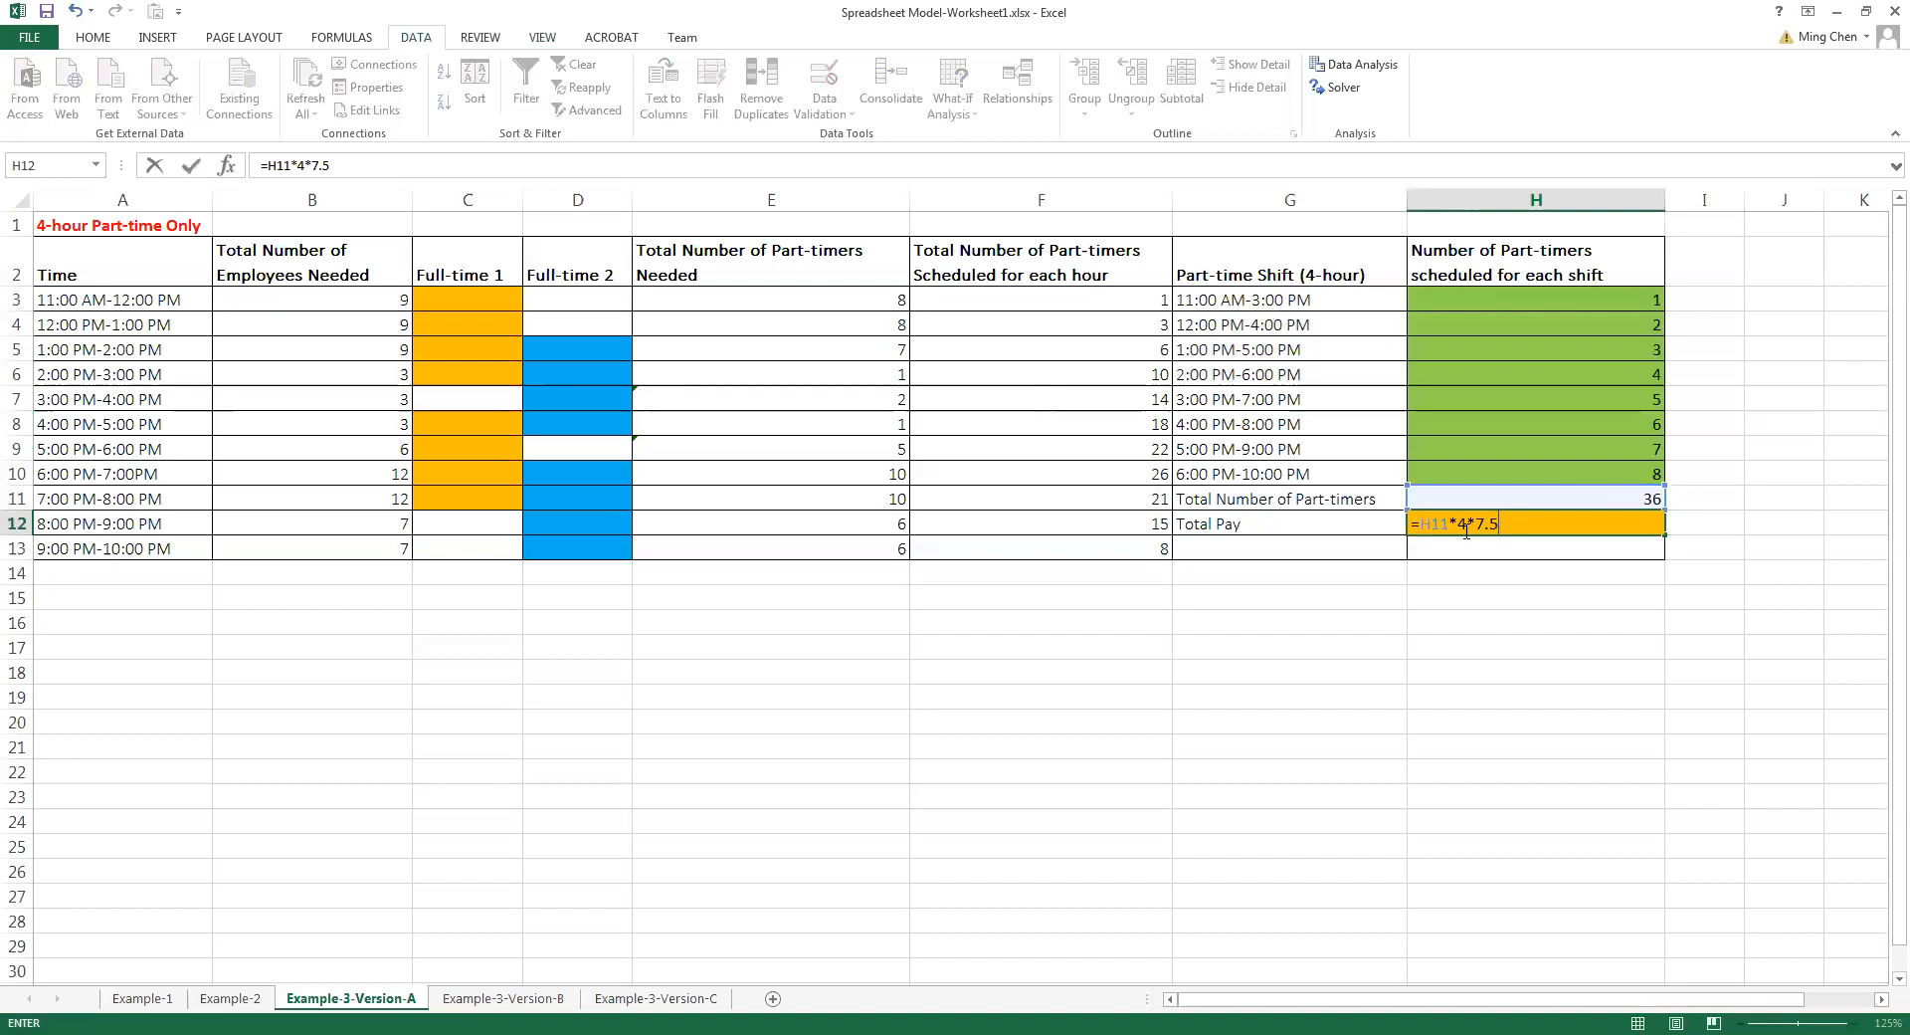
key(Return)
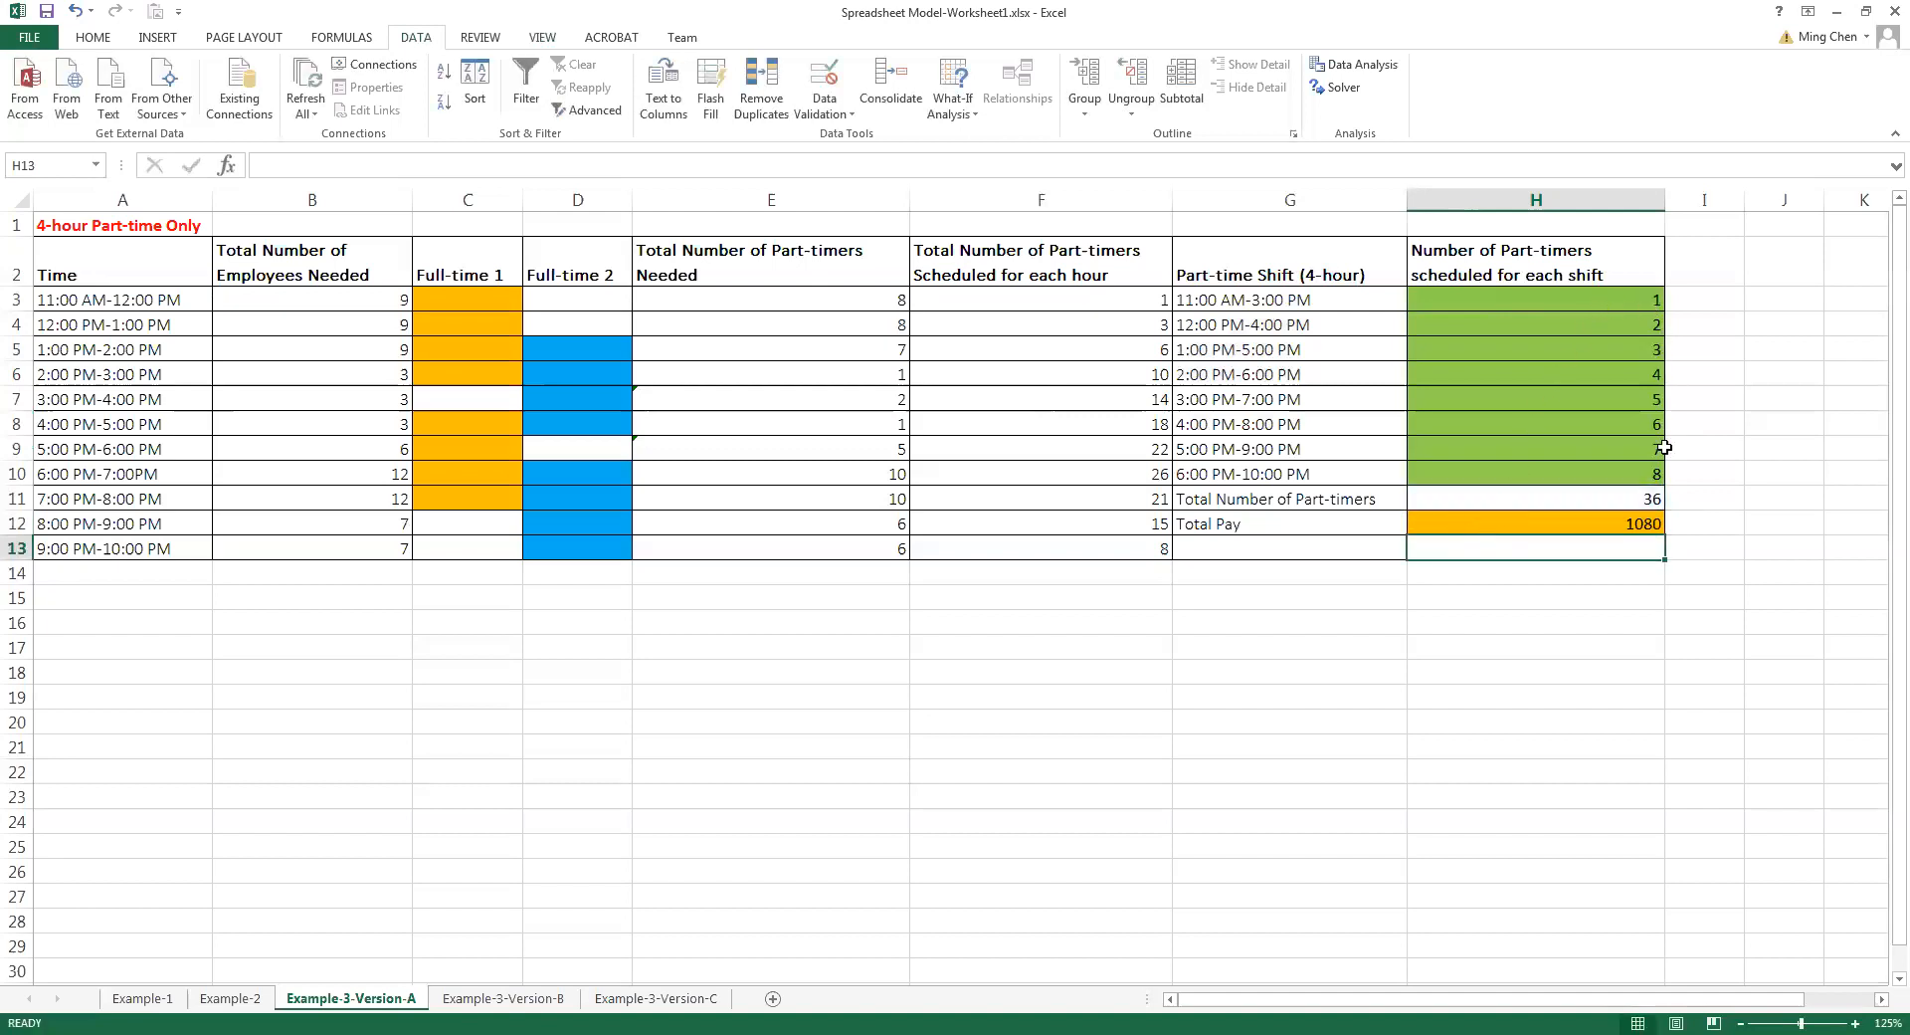
Review the Total Pay formula in H12 and the part-timers scheduled for each shift in H3:H10
click(1597, 524)
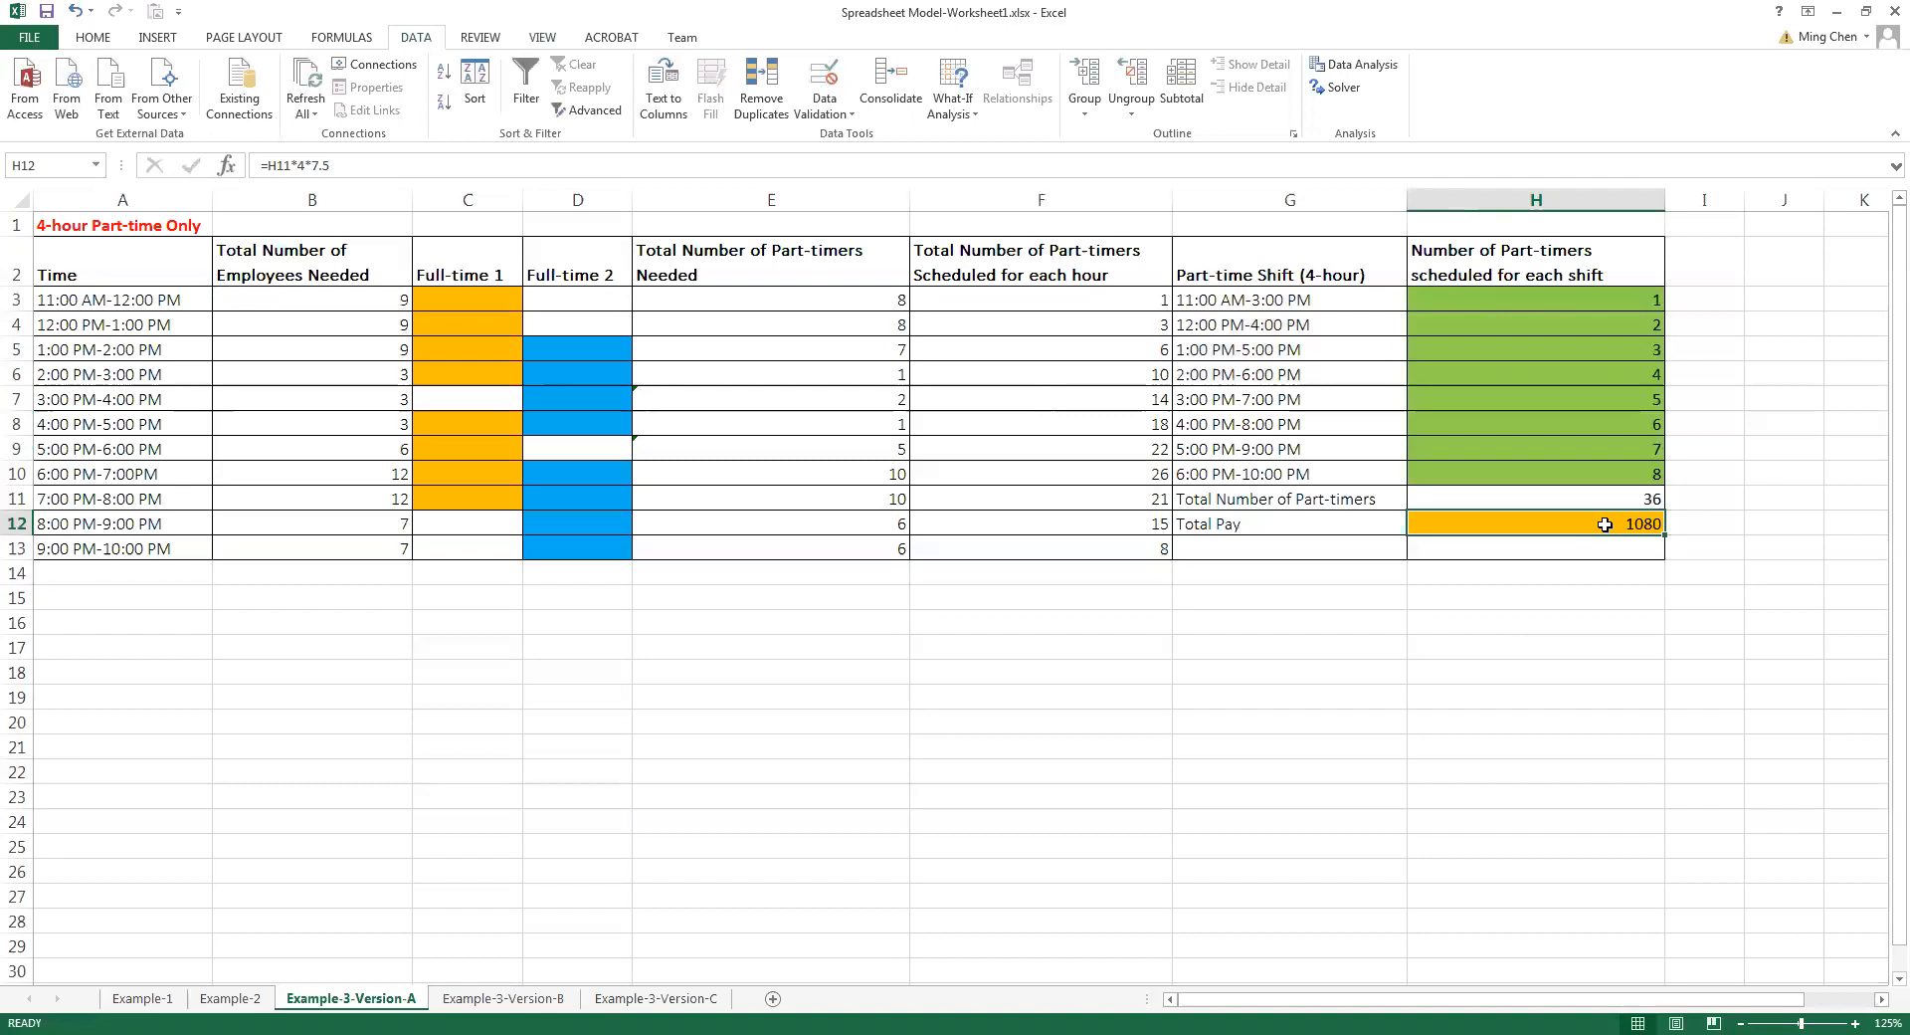
drag(1617, 476, 1599, 298)
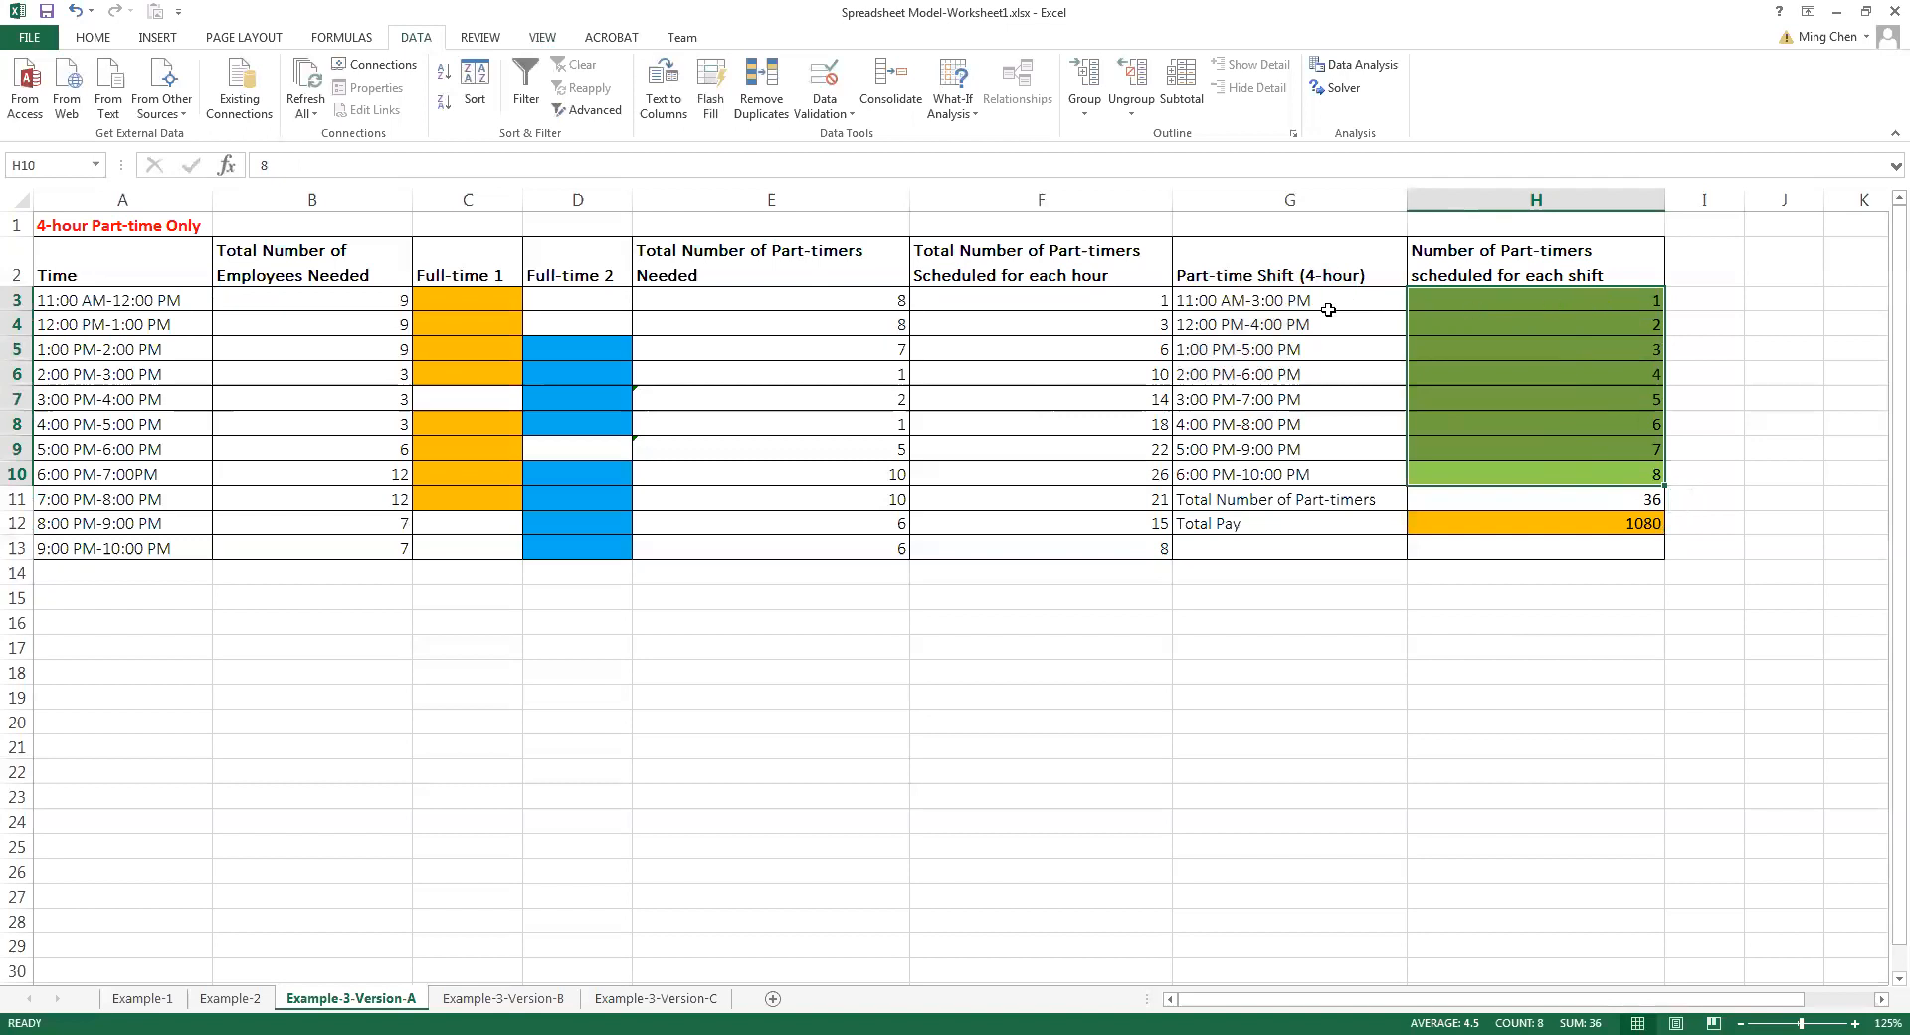
drag(1620, 297, 1615, 473)
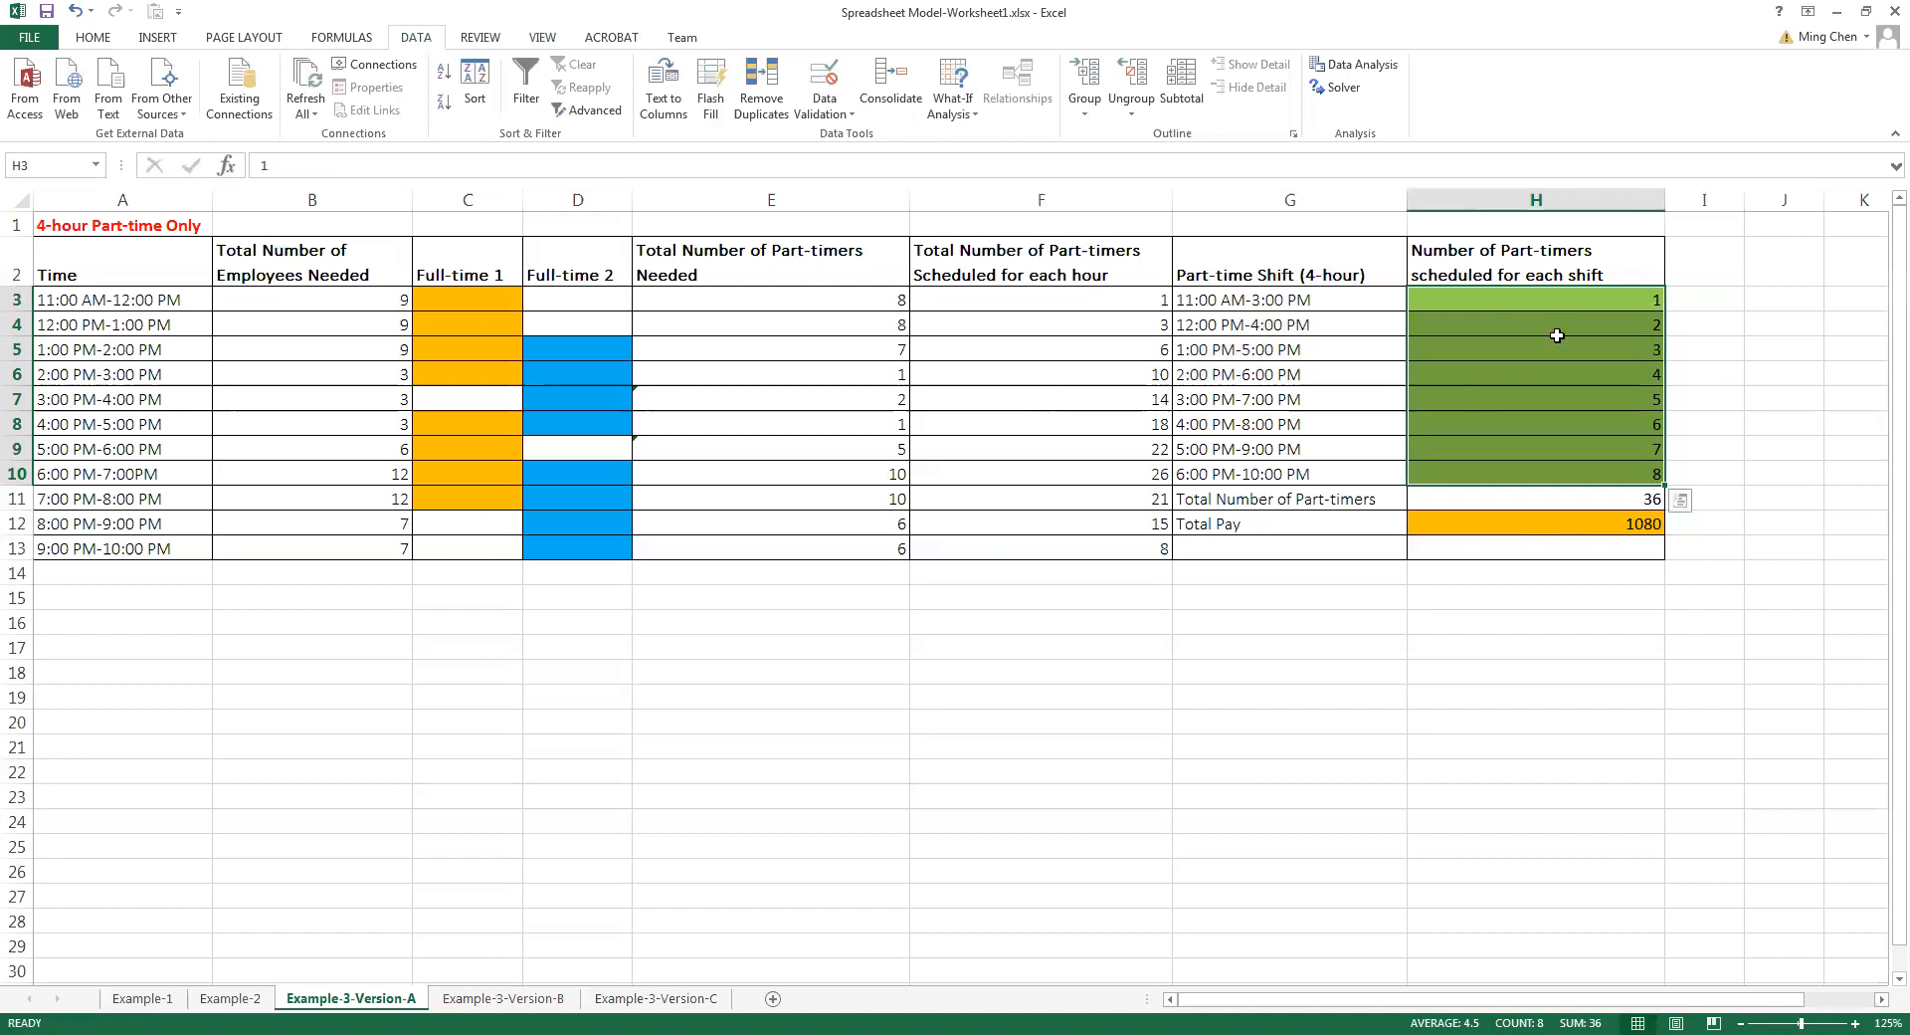
click(1589, 300)
drag(1589, 300, 1592, 470)
Compare the part-timers needed each hour in E3:E13 with the part-timers scheduled each hour in F3:F13
drag(866, 303, 845, 538)
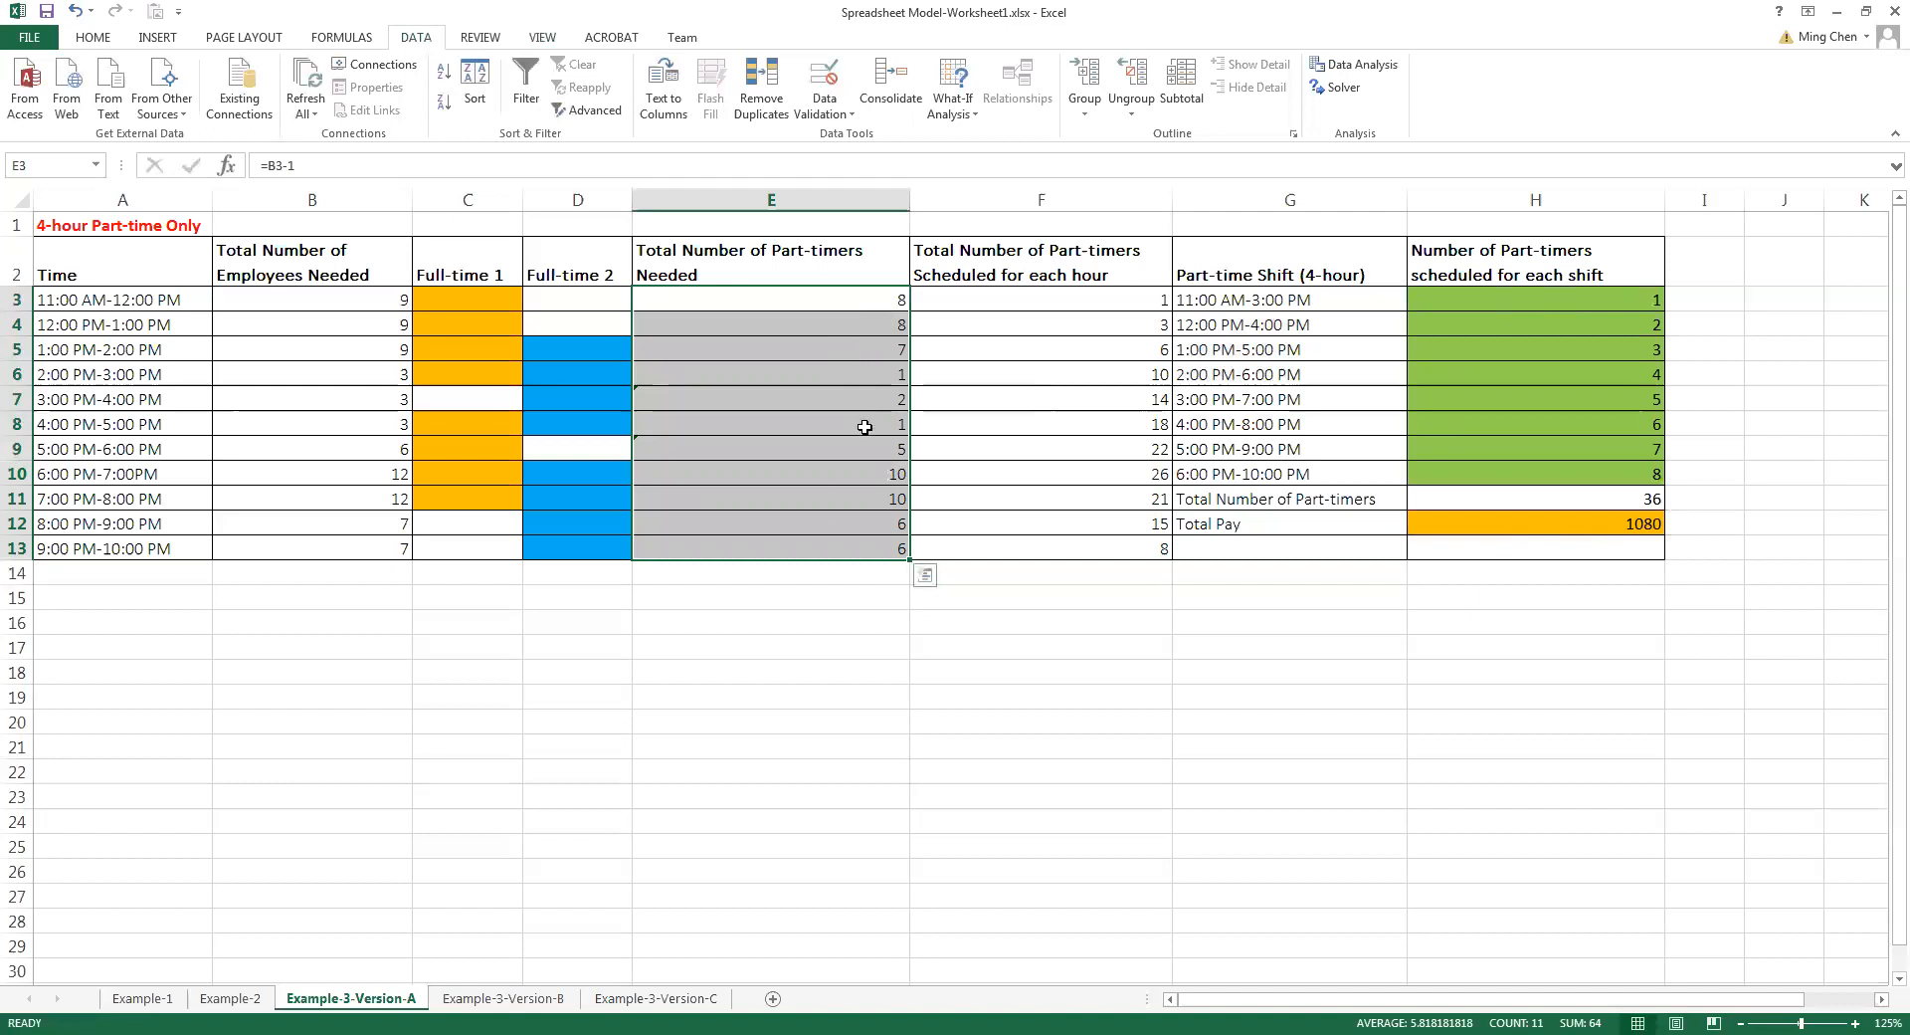
click(1099, 302)
drag(1099, 301, 1096, 530)
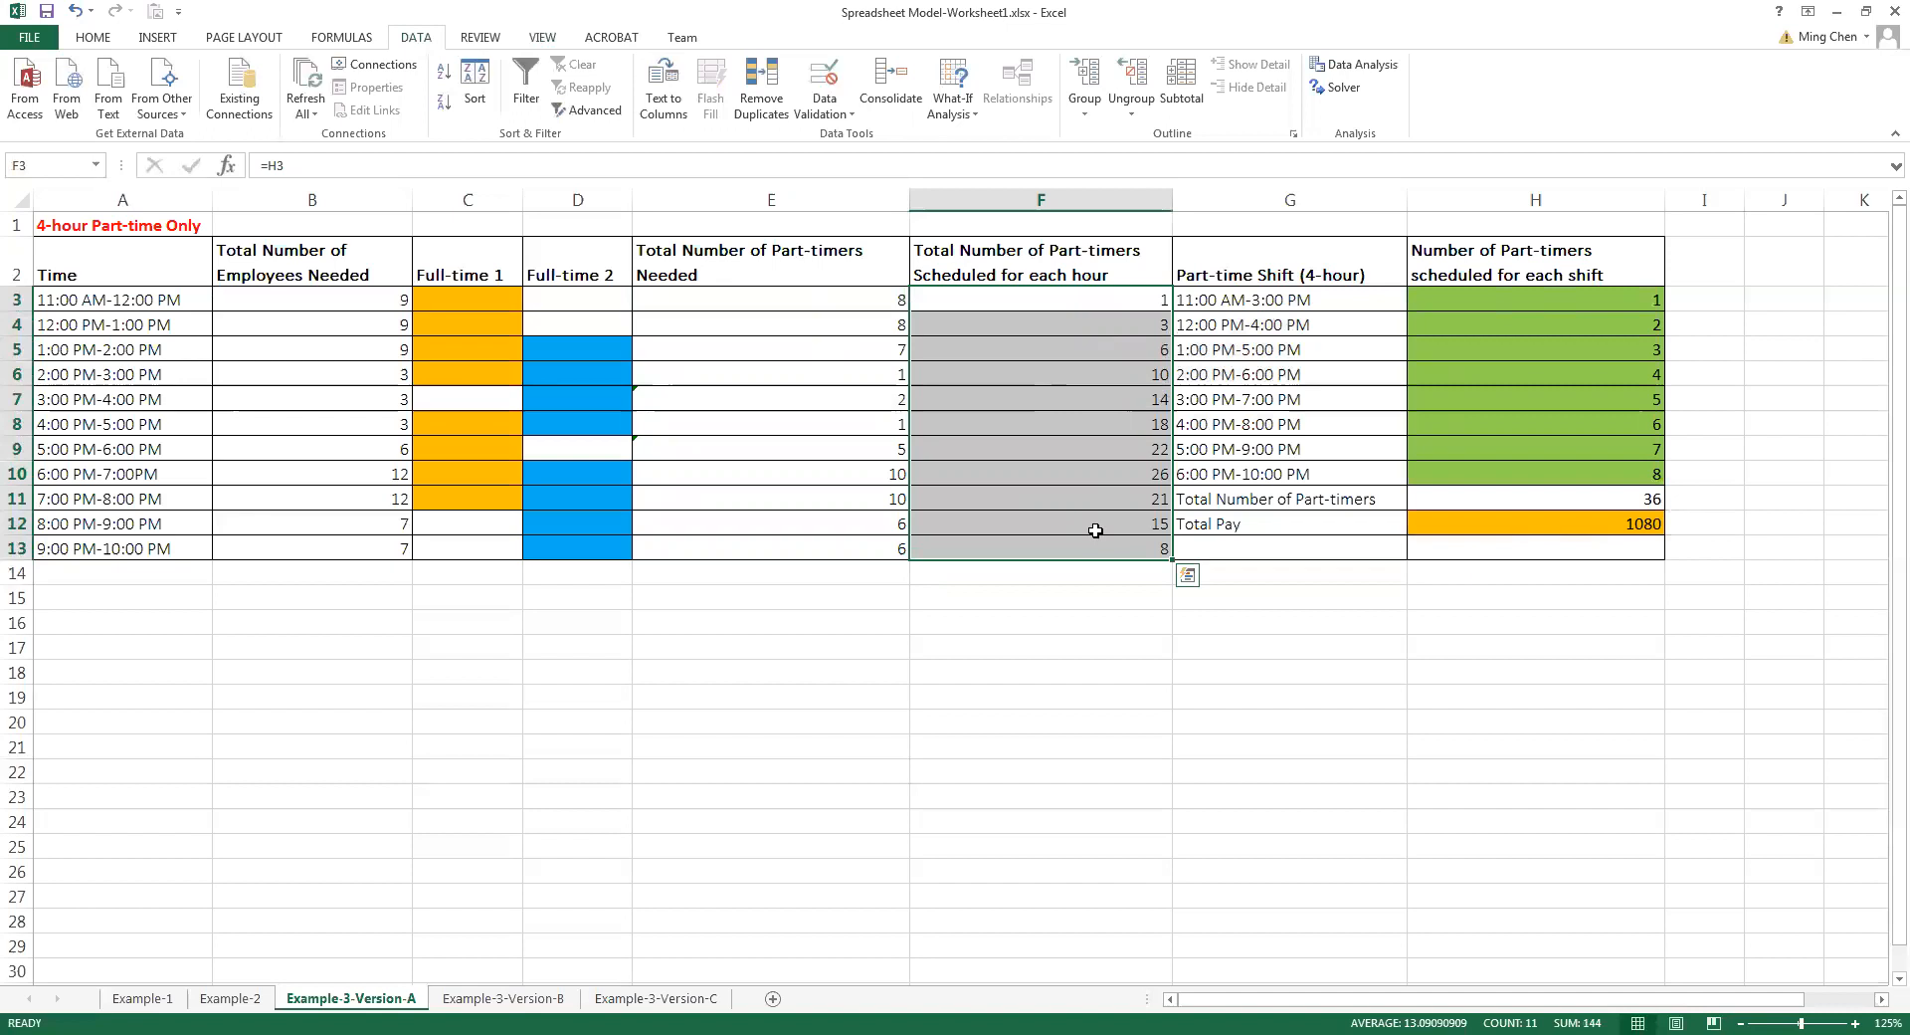
drag(1569, 298, 1568, 465)
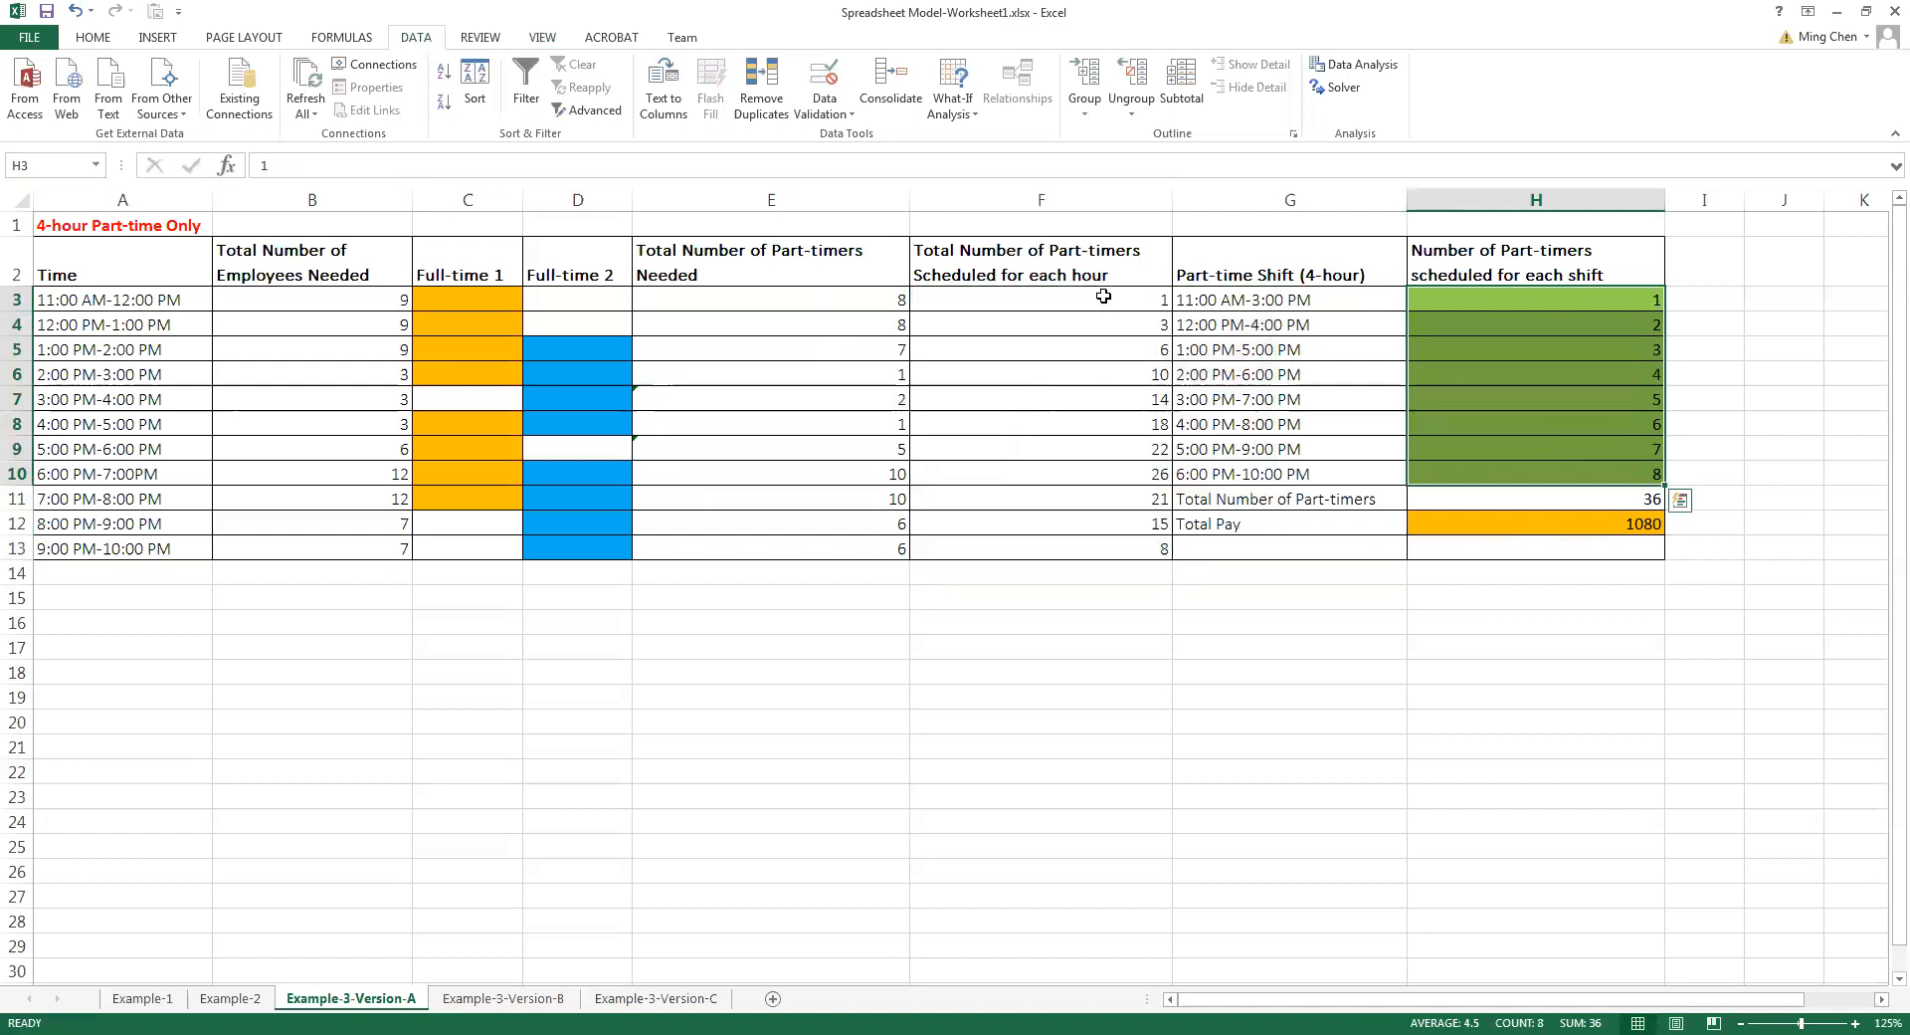
drag(1103, 295, 1093, 543)
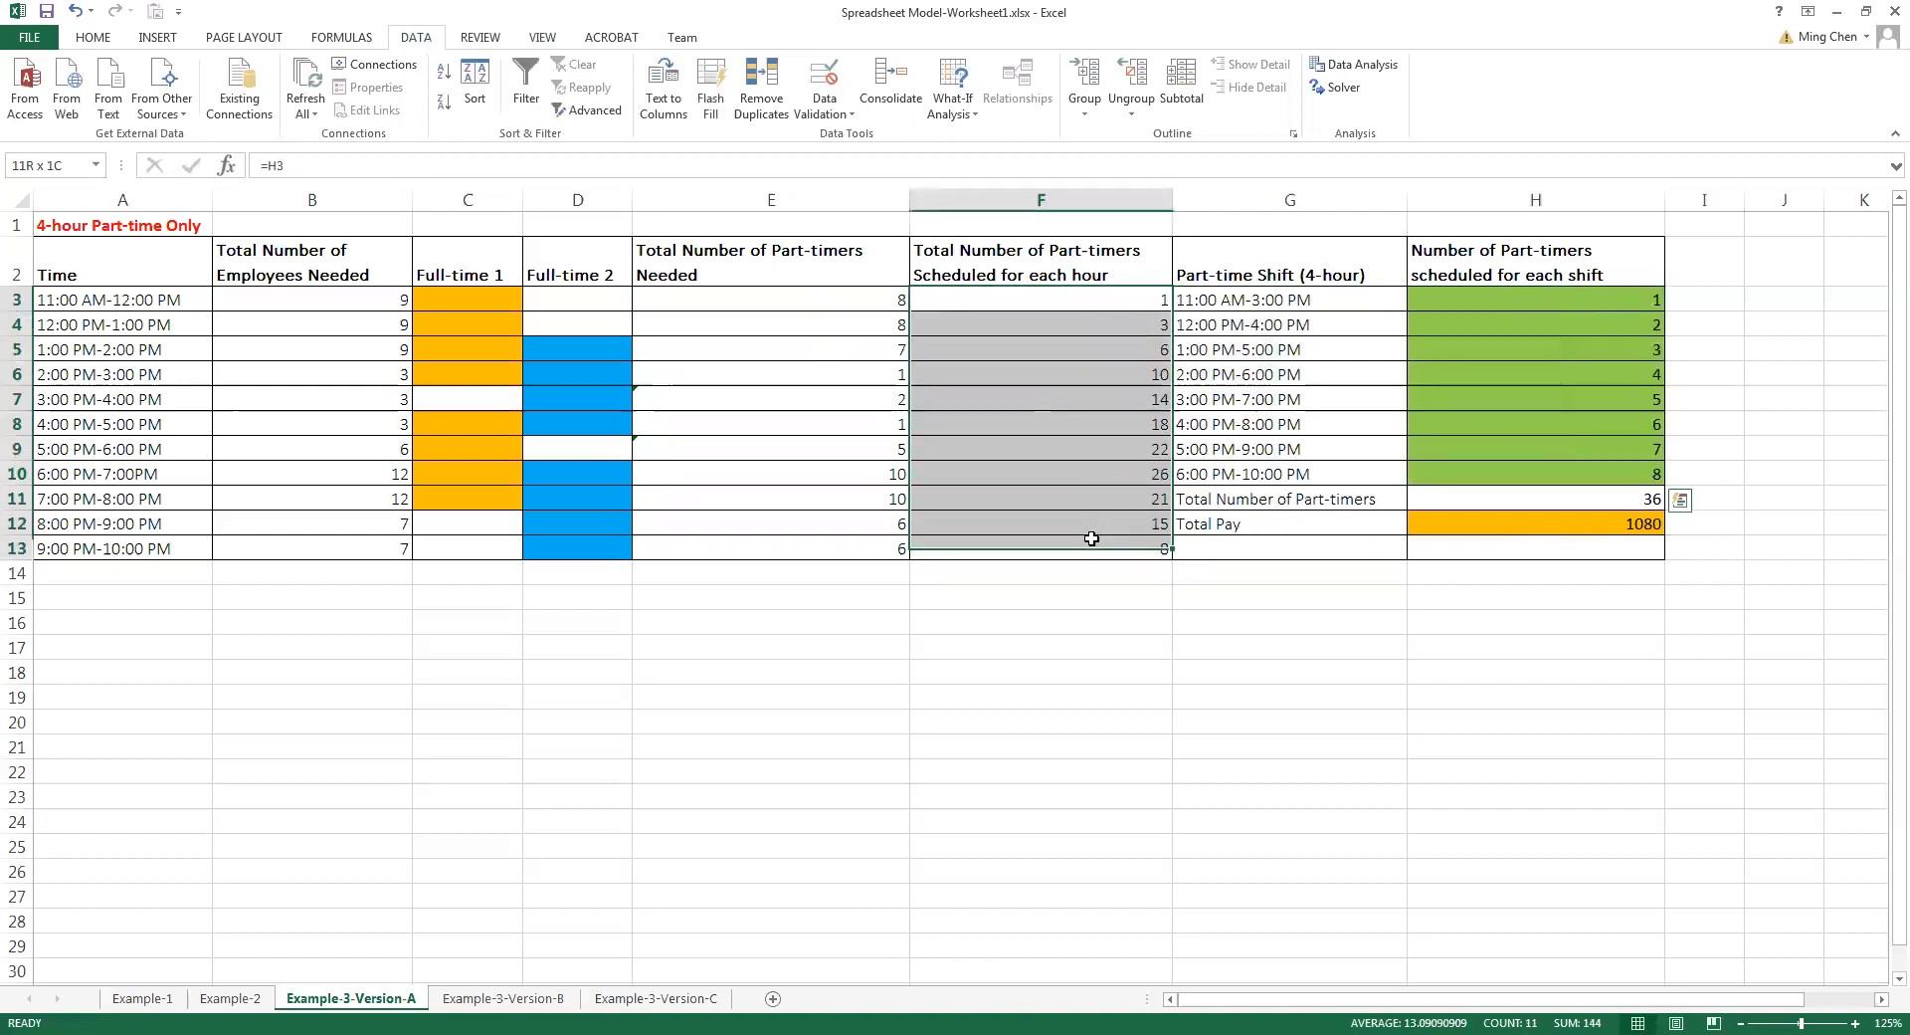
drag(874, 302, 861, 524)
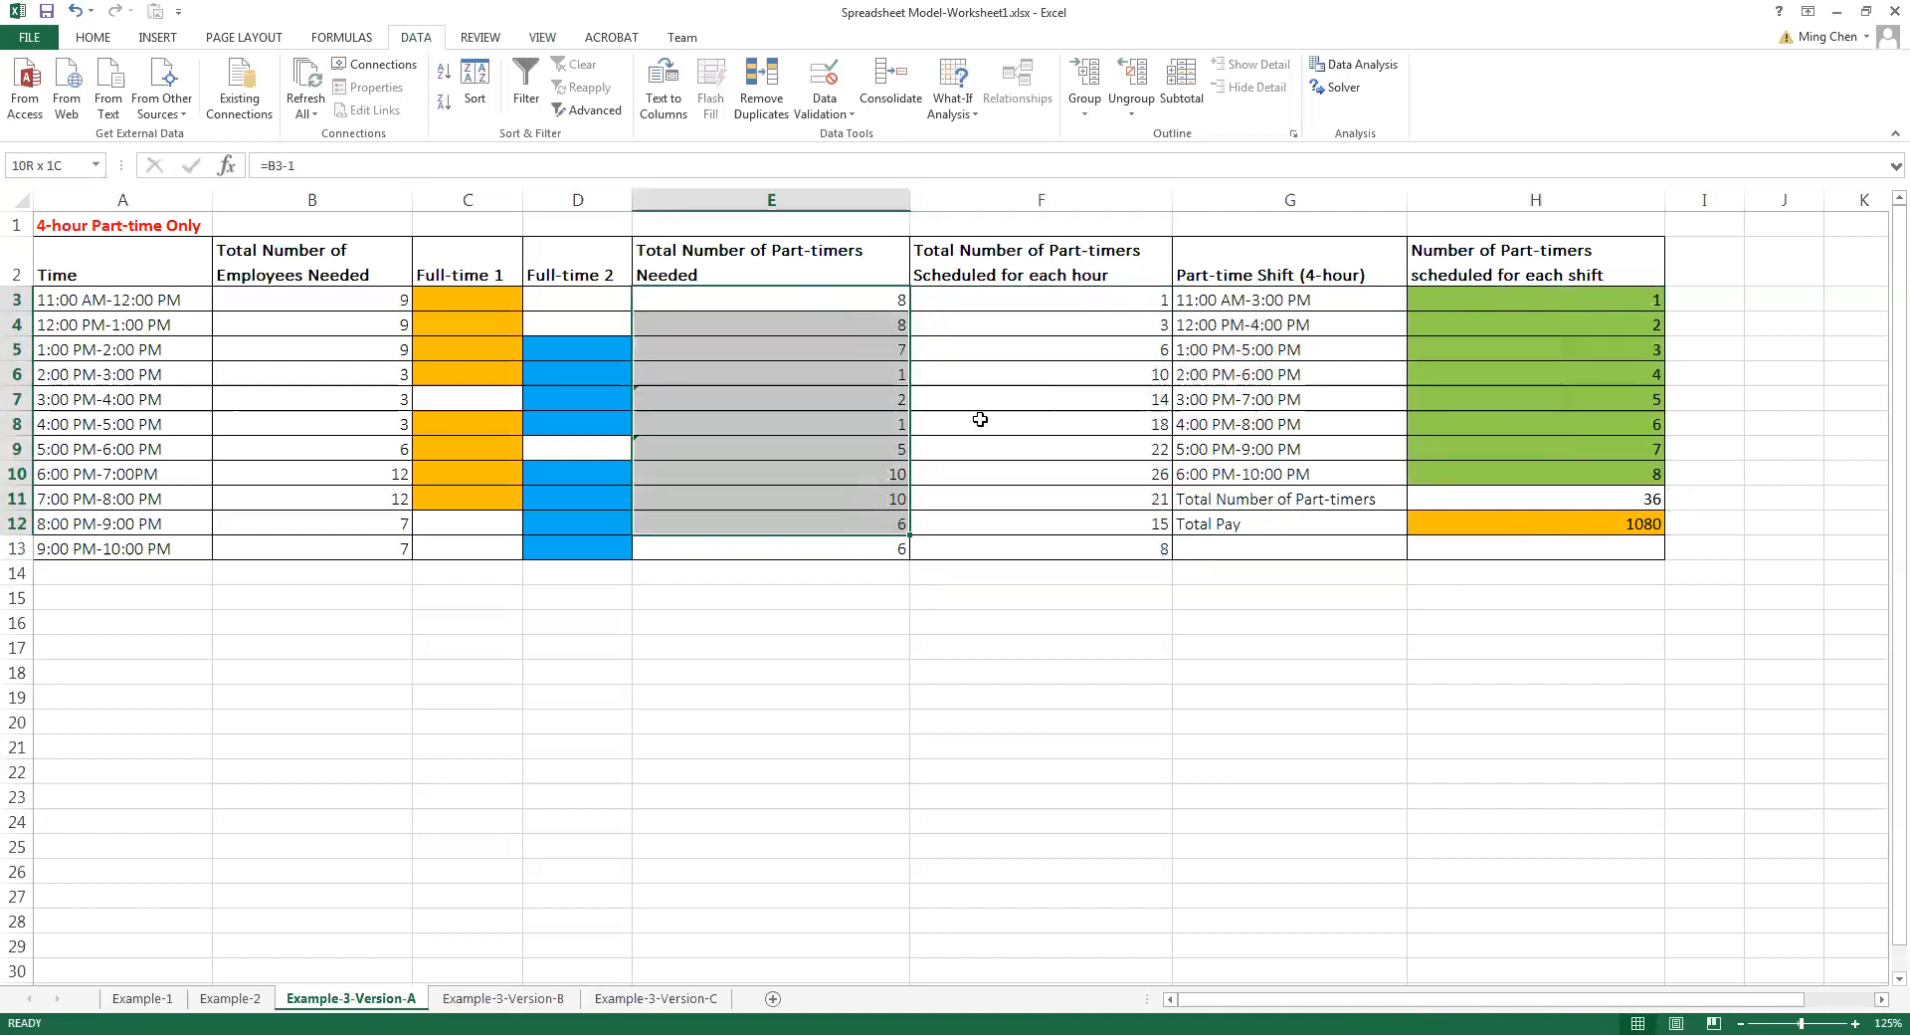
drag(1074, 305, 1066, 529)
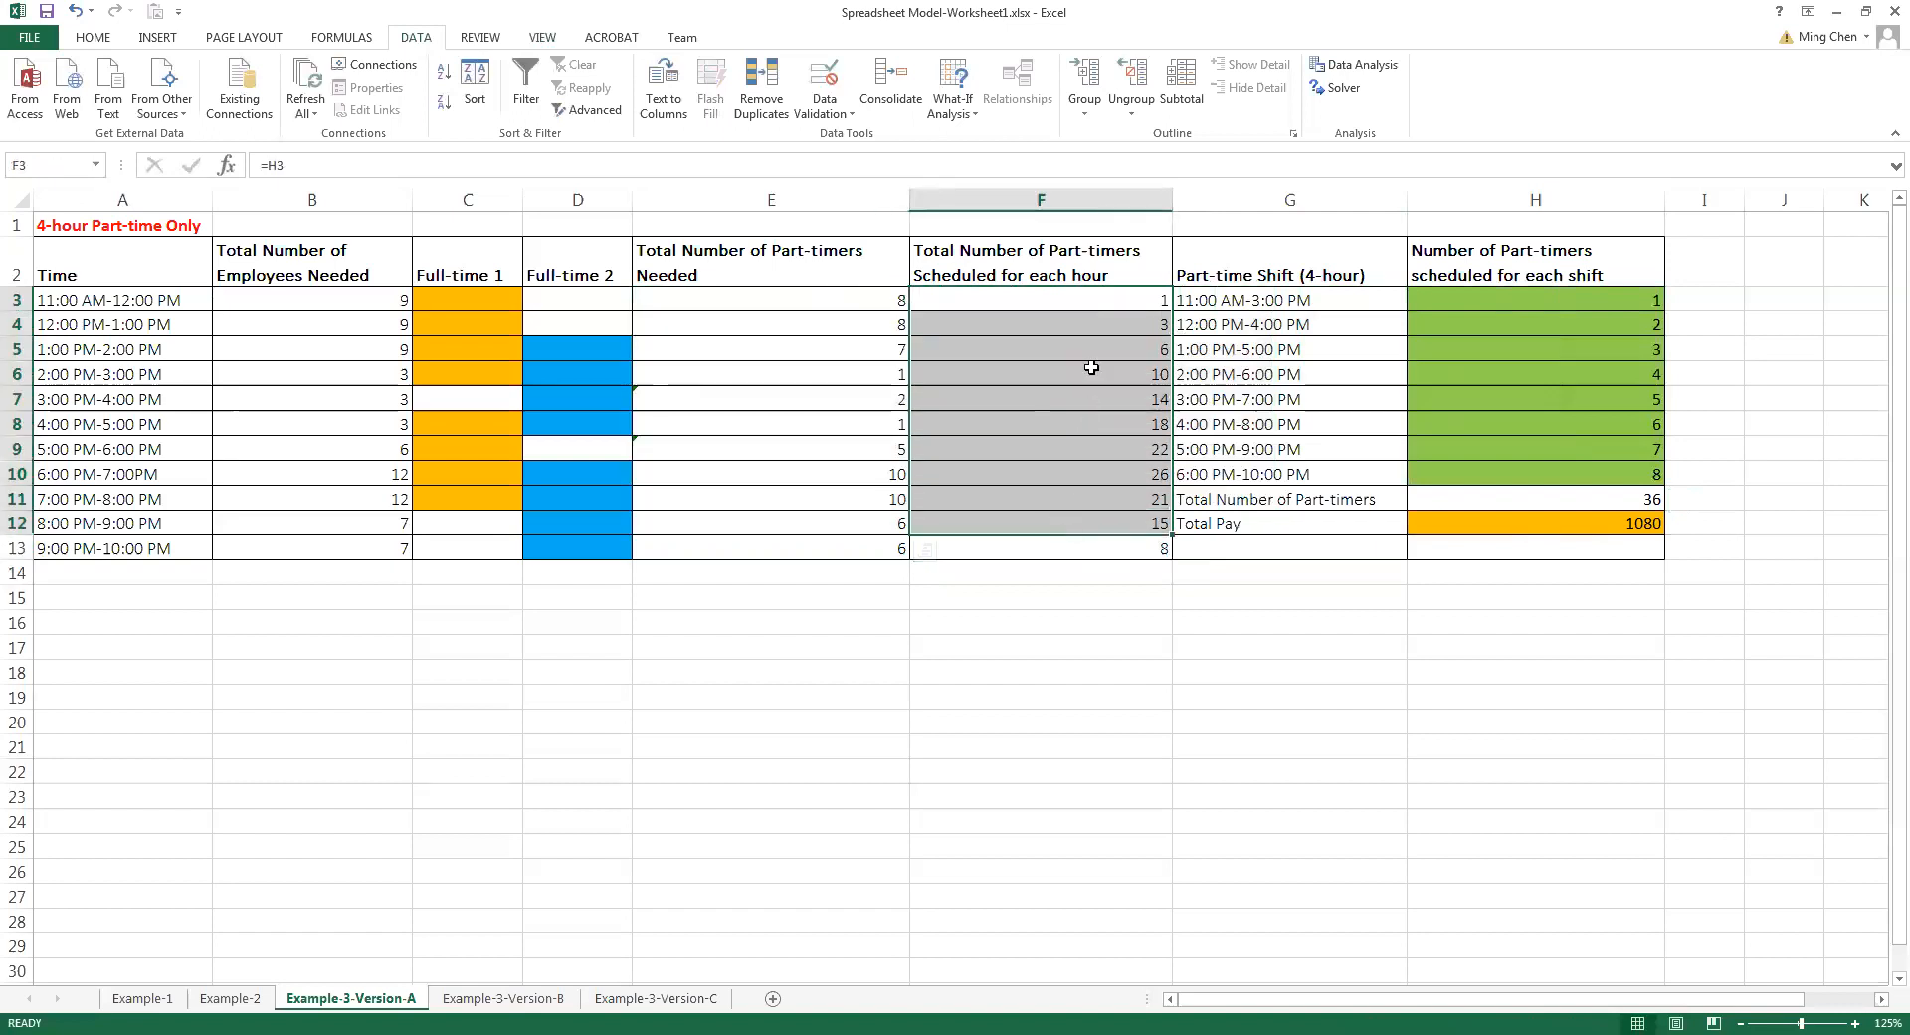
drag(1092, 299, 1169, 522)
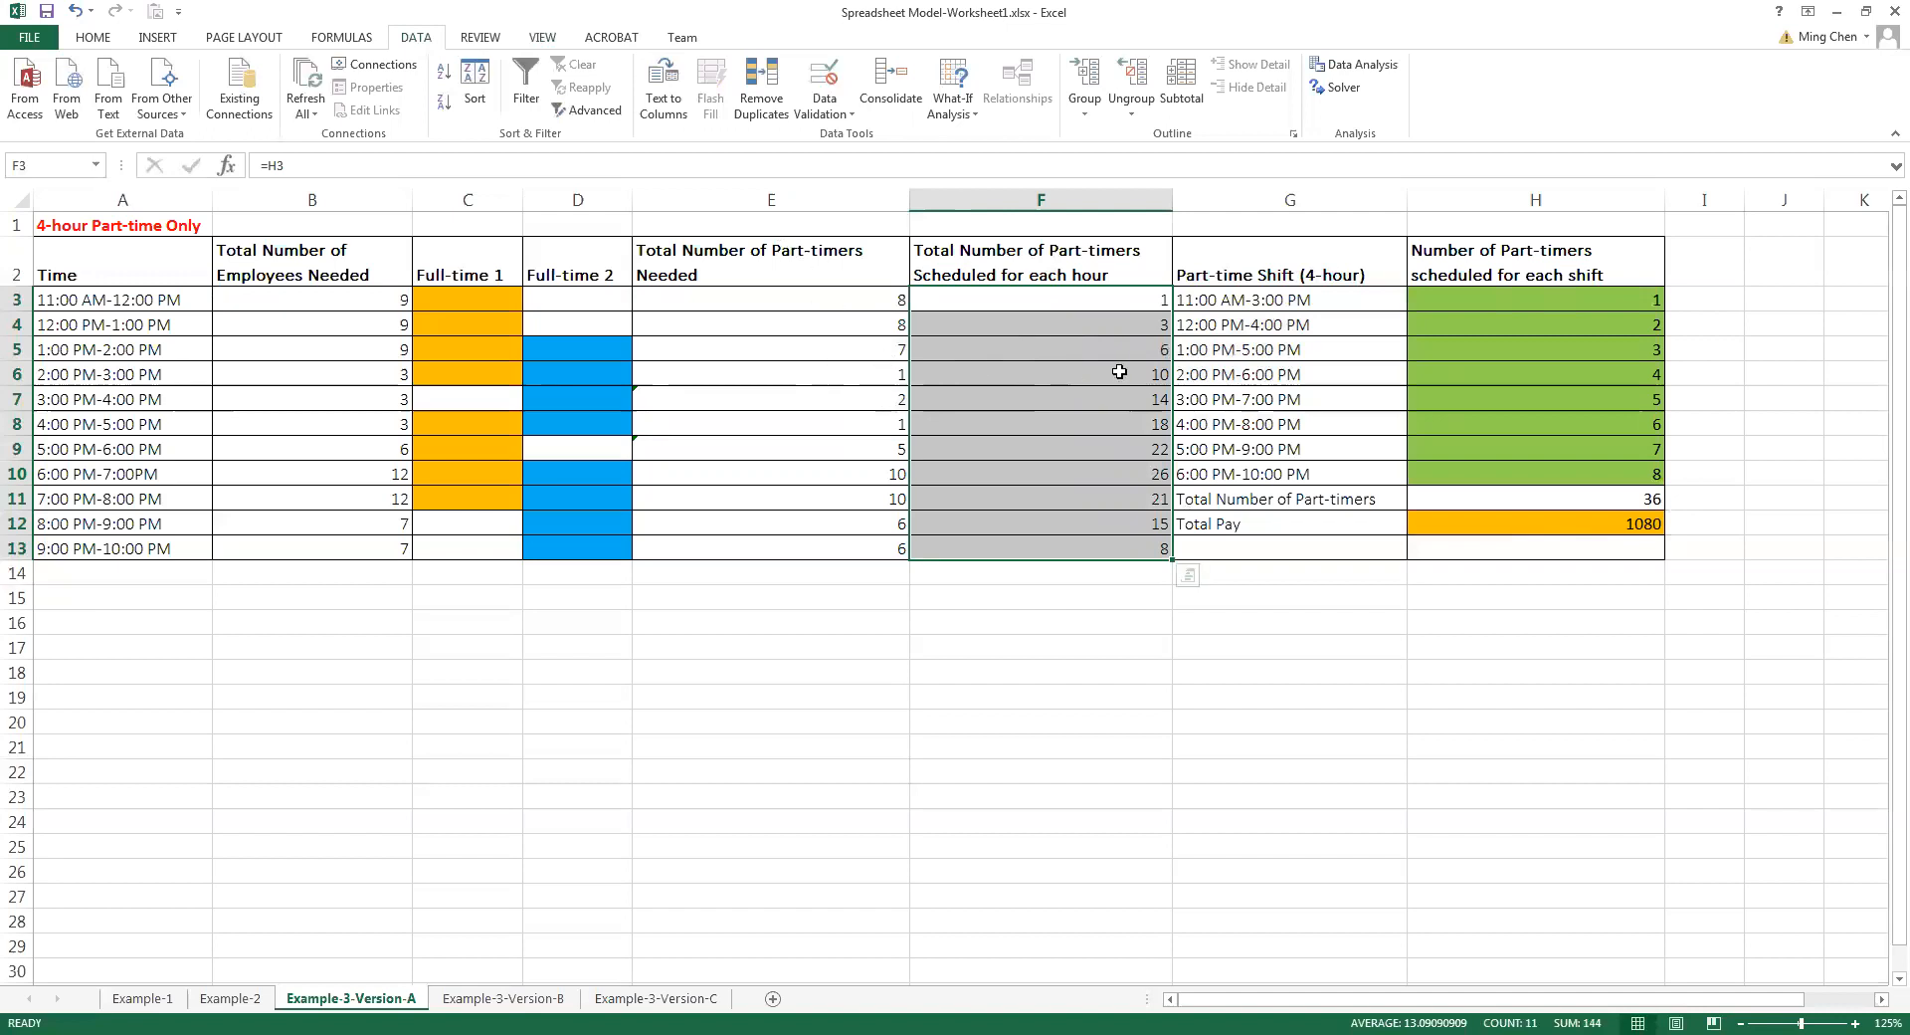
drag(1131, 296, 1129, 538)
drag(853, 298, 876, 547)
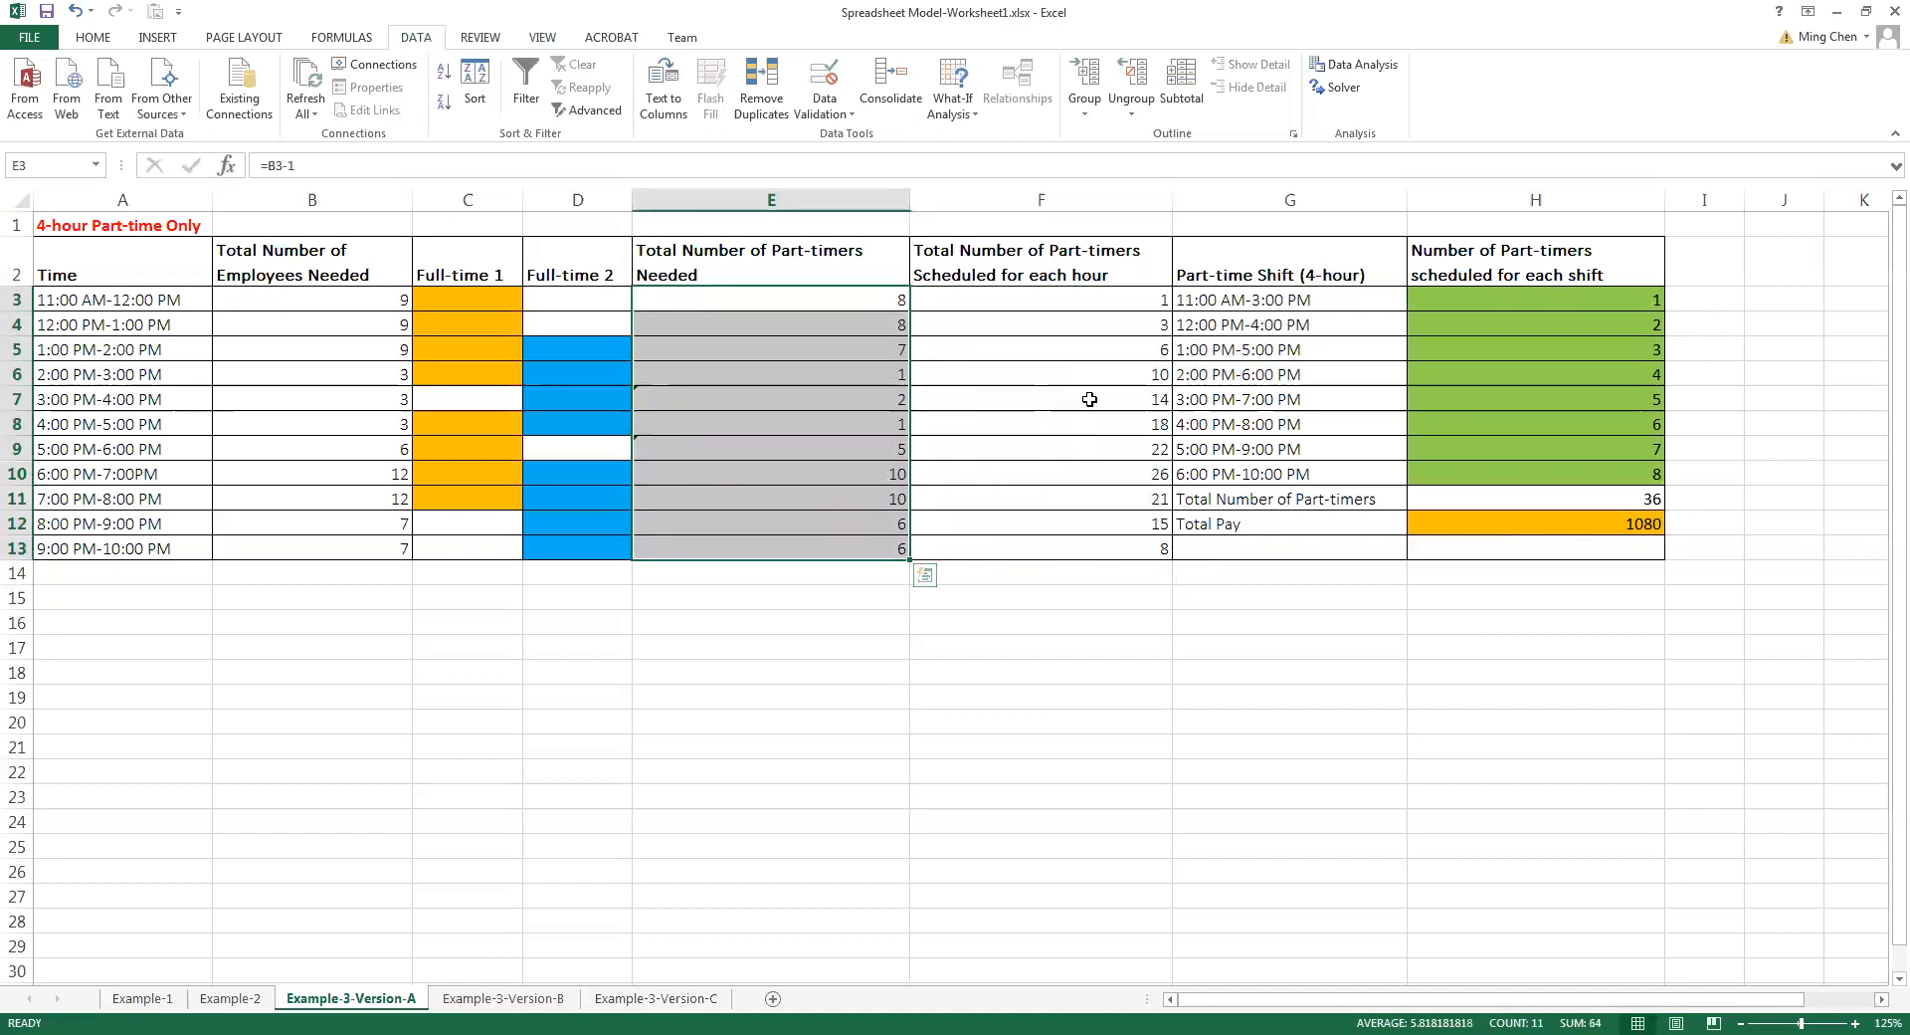
click(1123, 309)
drag(1124, 309, 1119, 545)
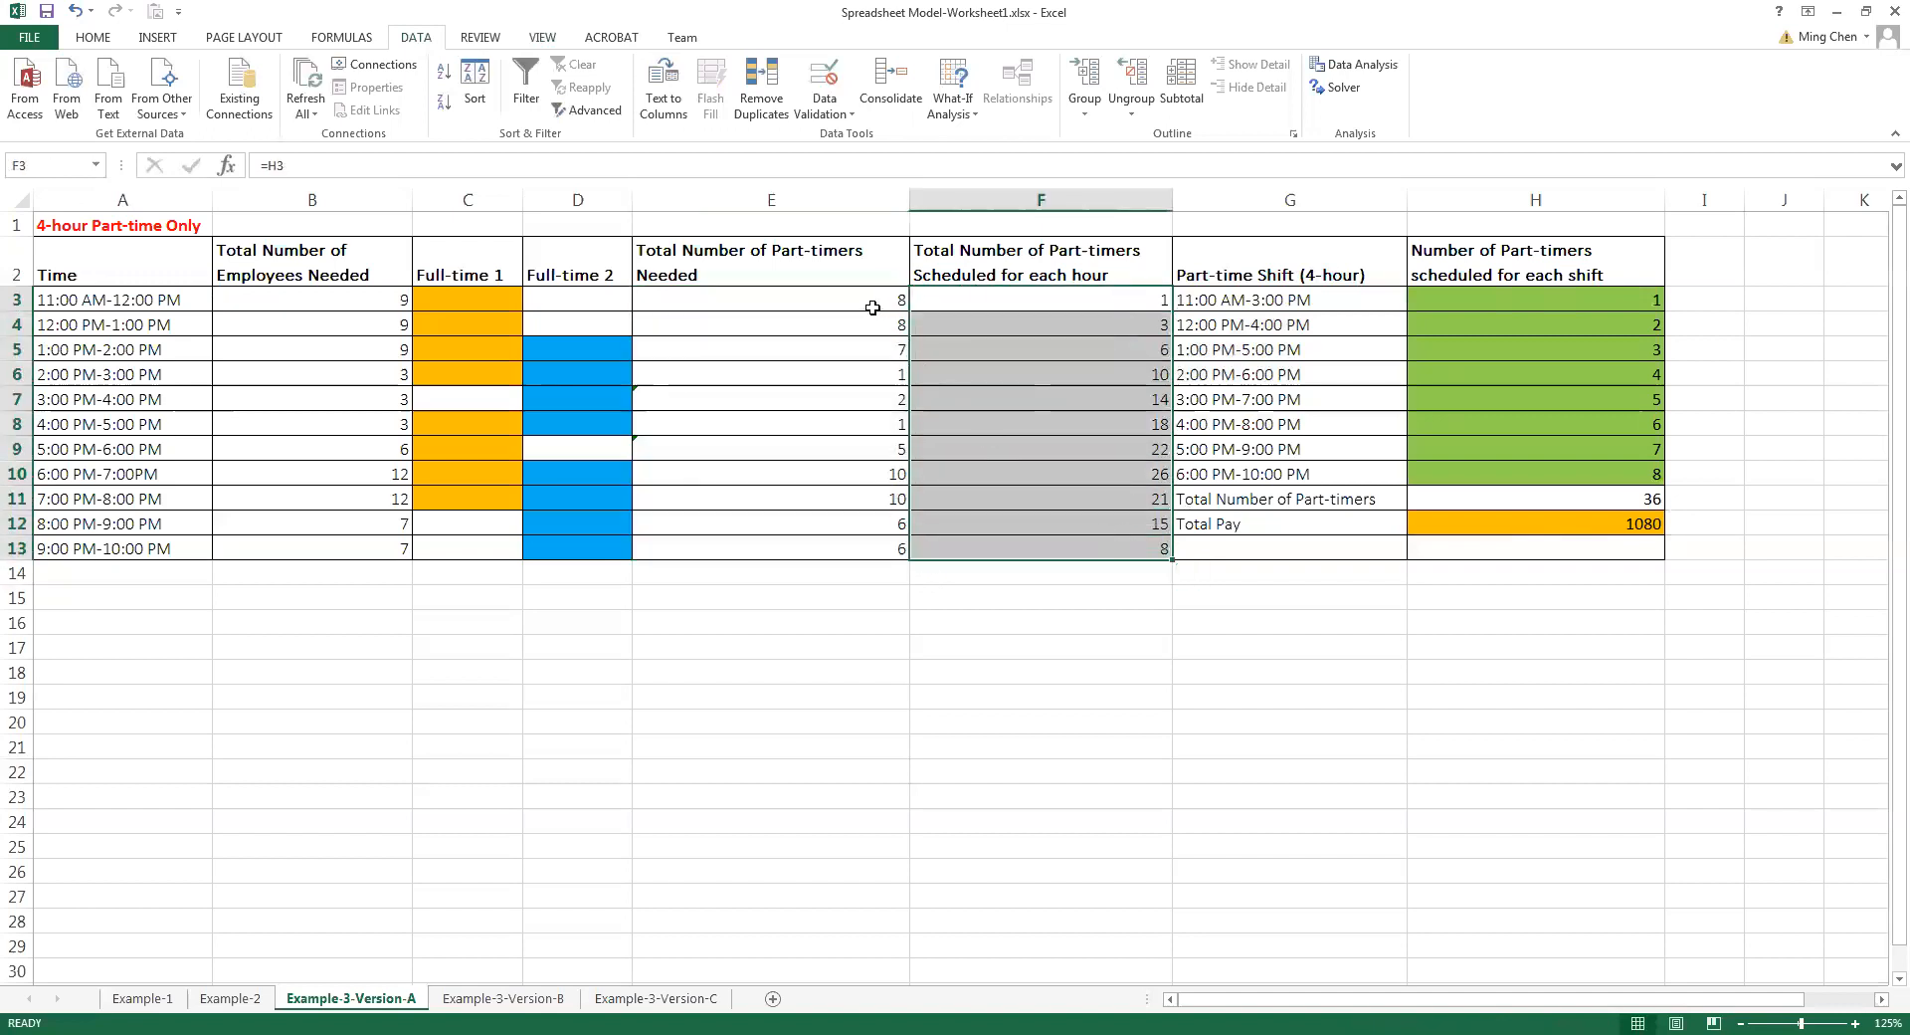
drag(874, 304, 855, 537)
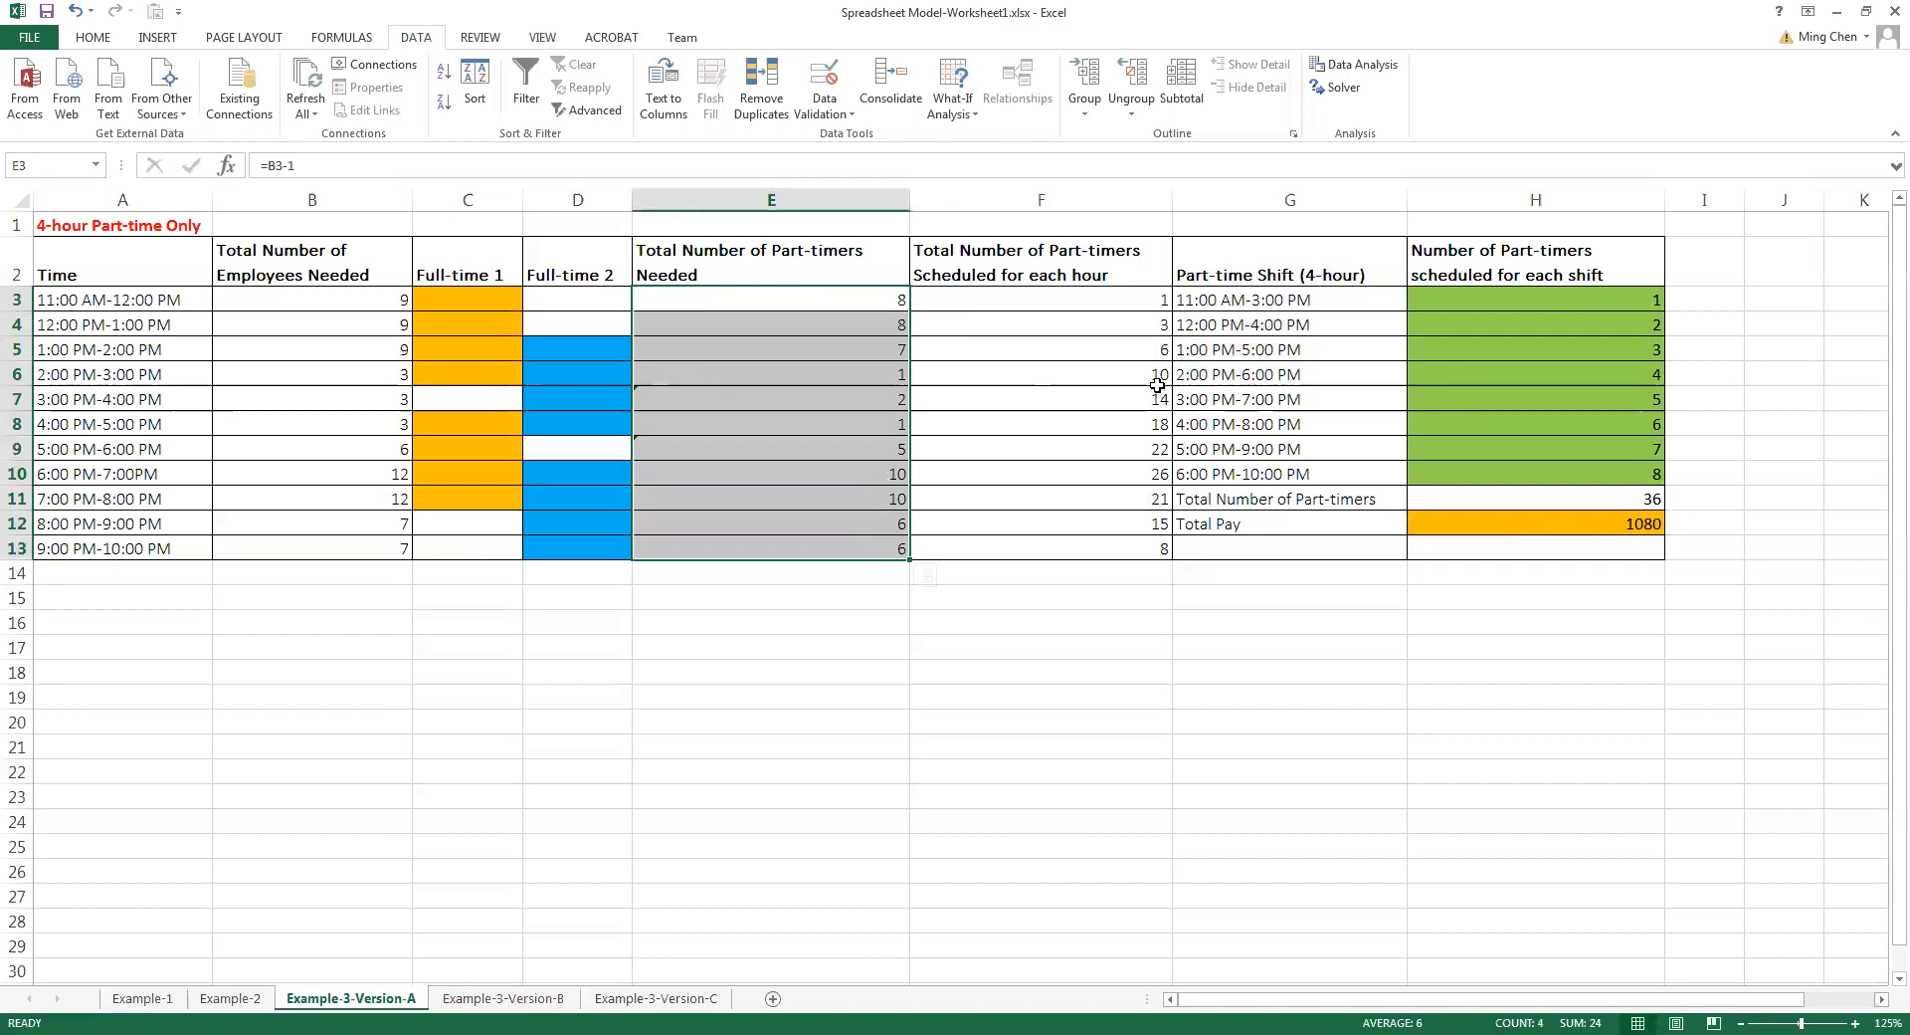
Open Solver and set the objective to minimize the Total Pay cell H12
click(1338, 86)
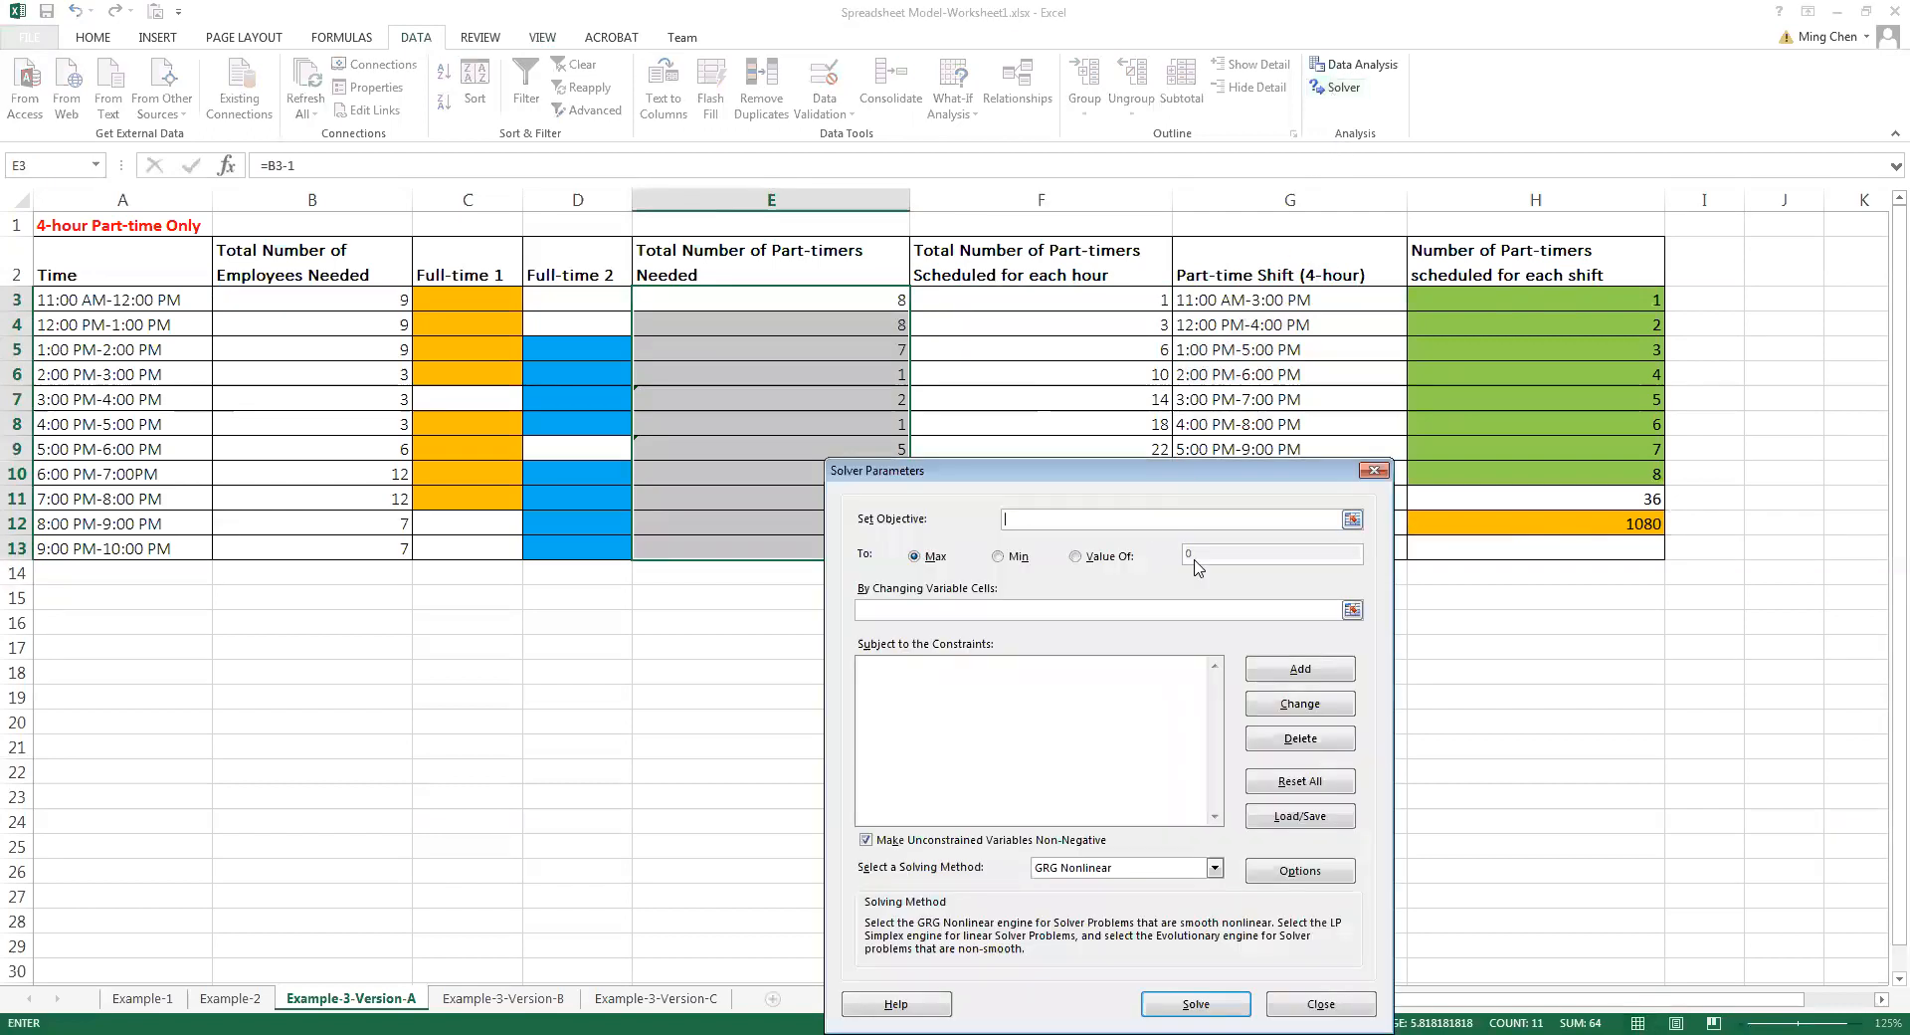
click(1352, 518)
click(1592, 525)
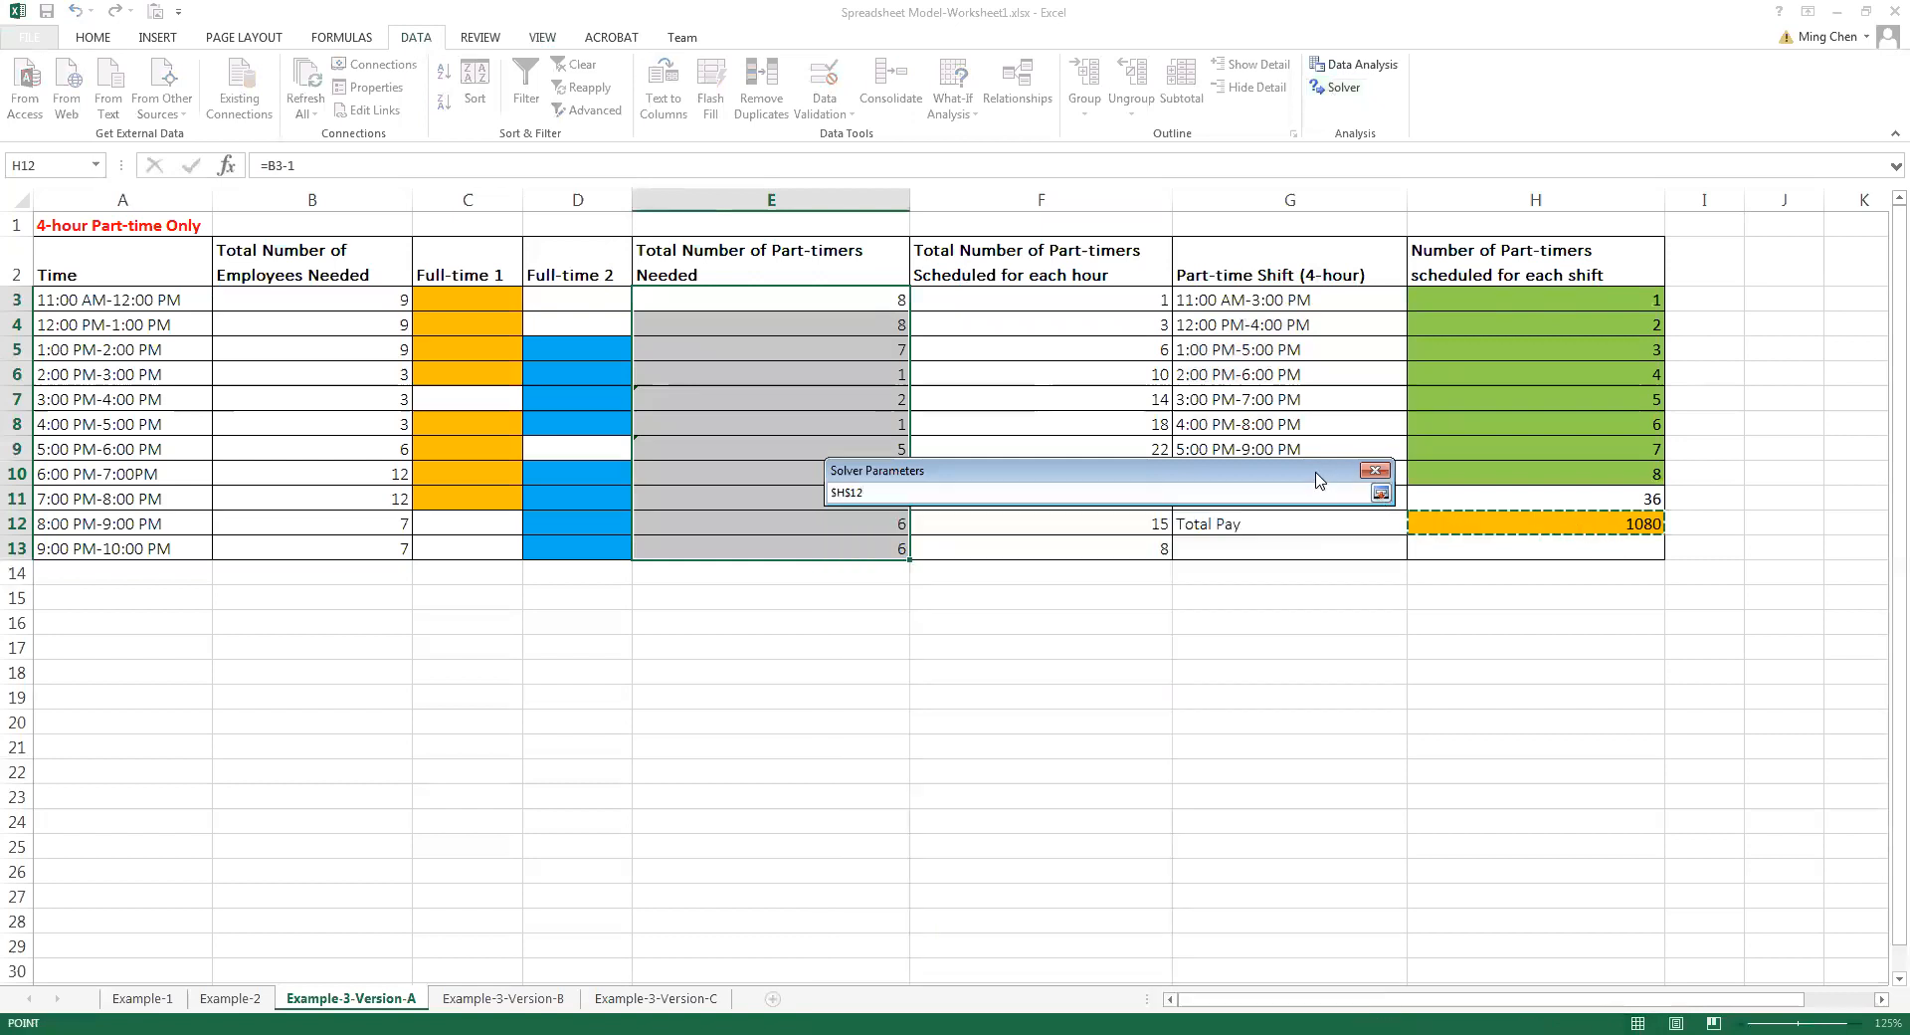
drag(1319, 480, 1336, 635)
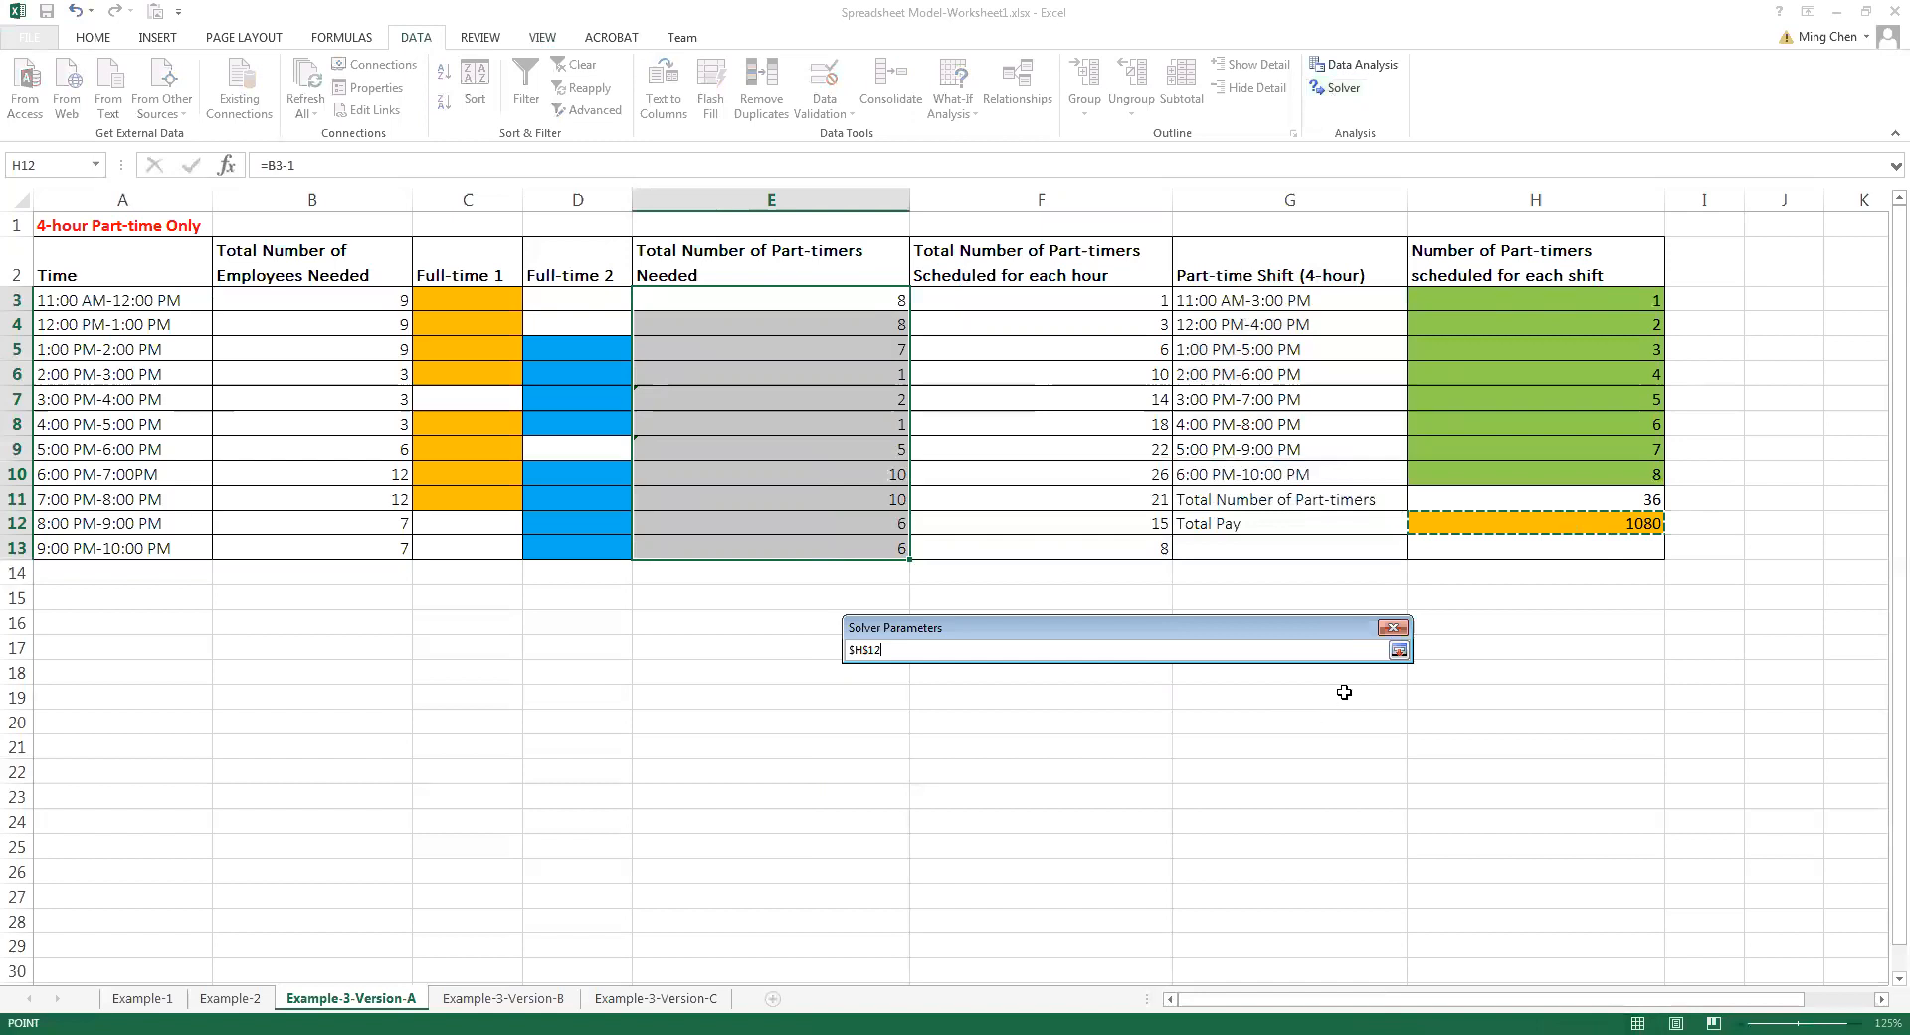
click(1399, 650)
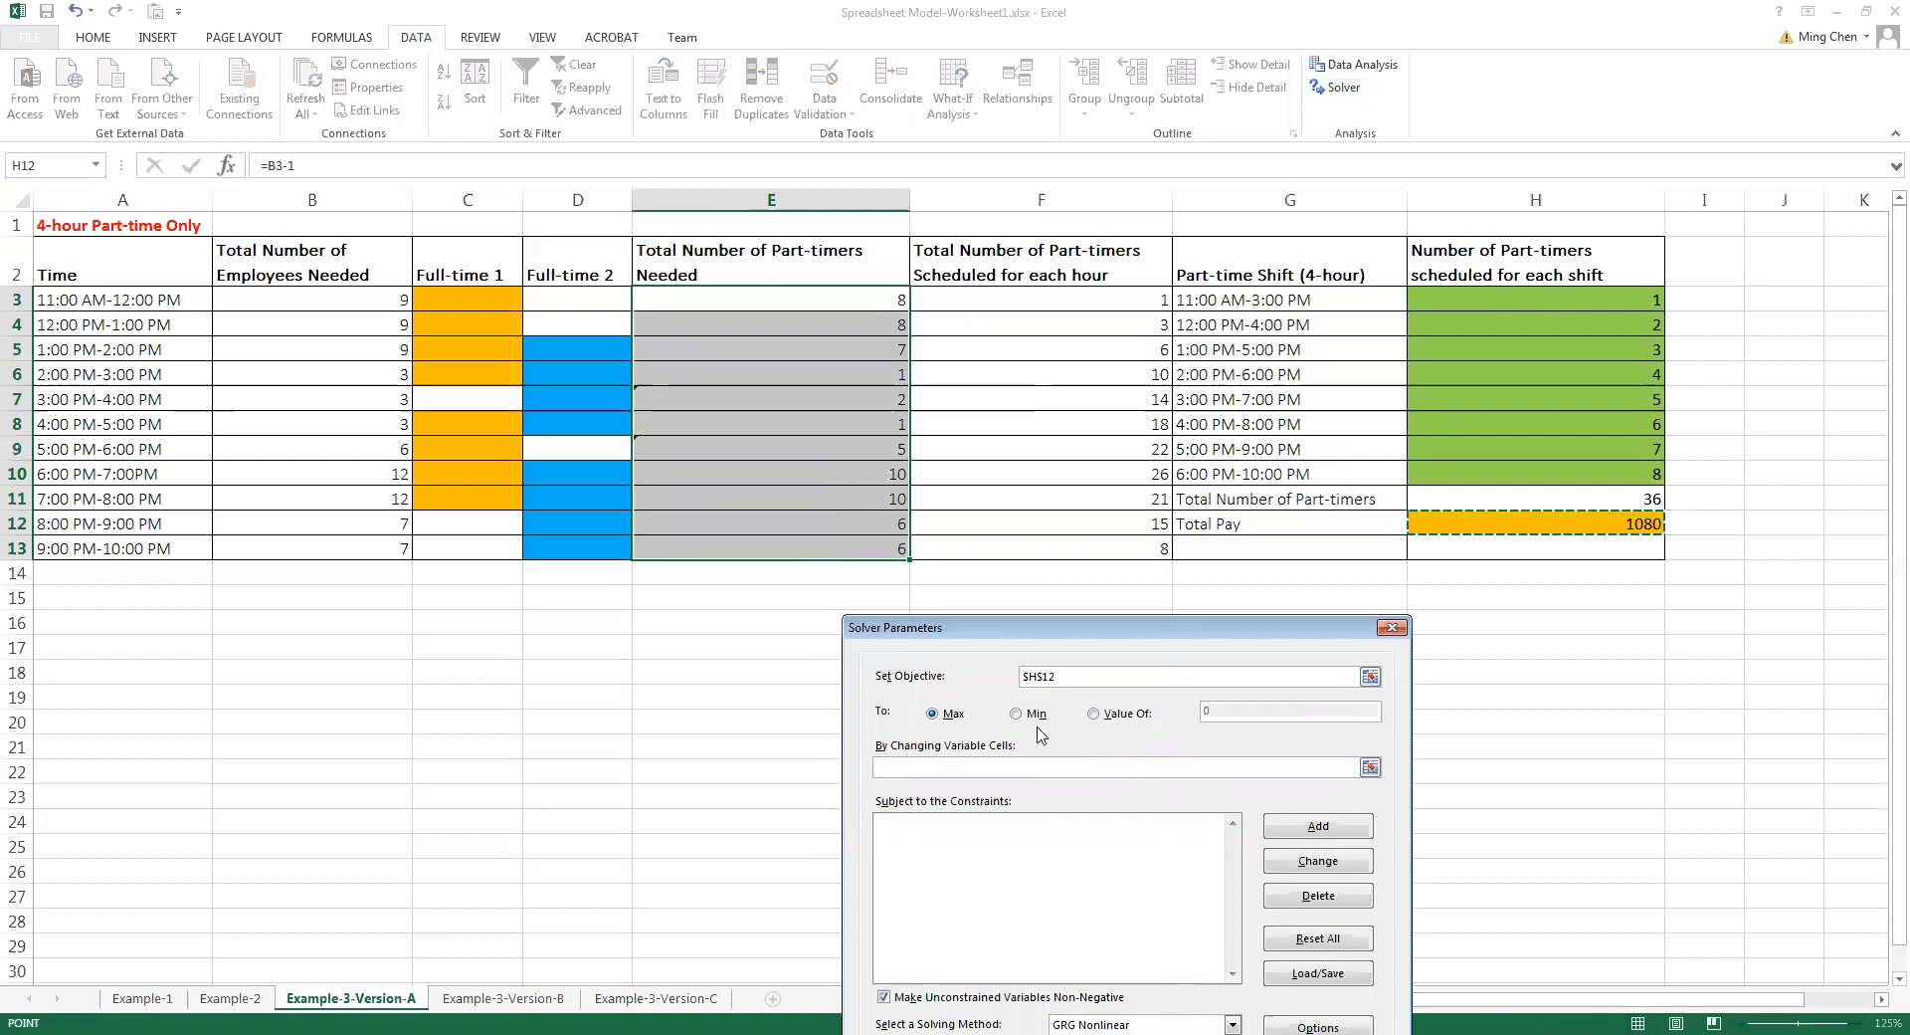
click(1017, 715)
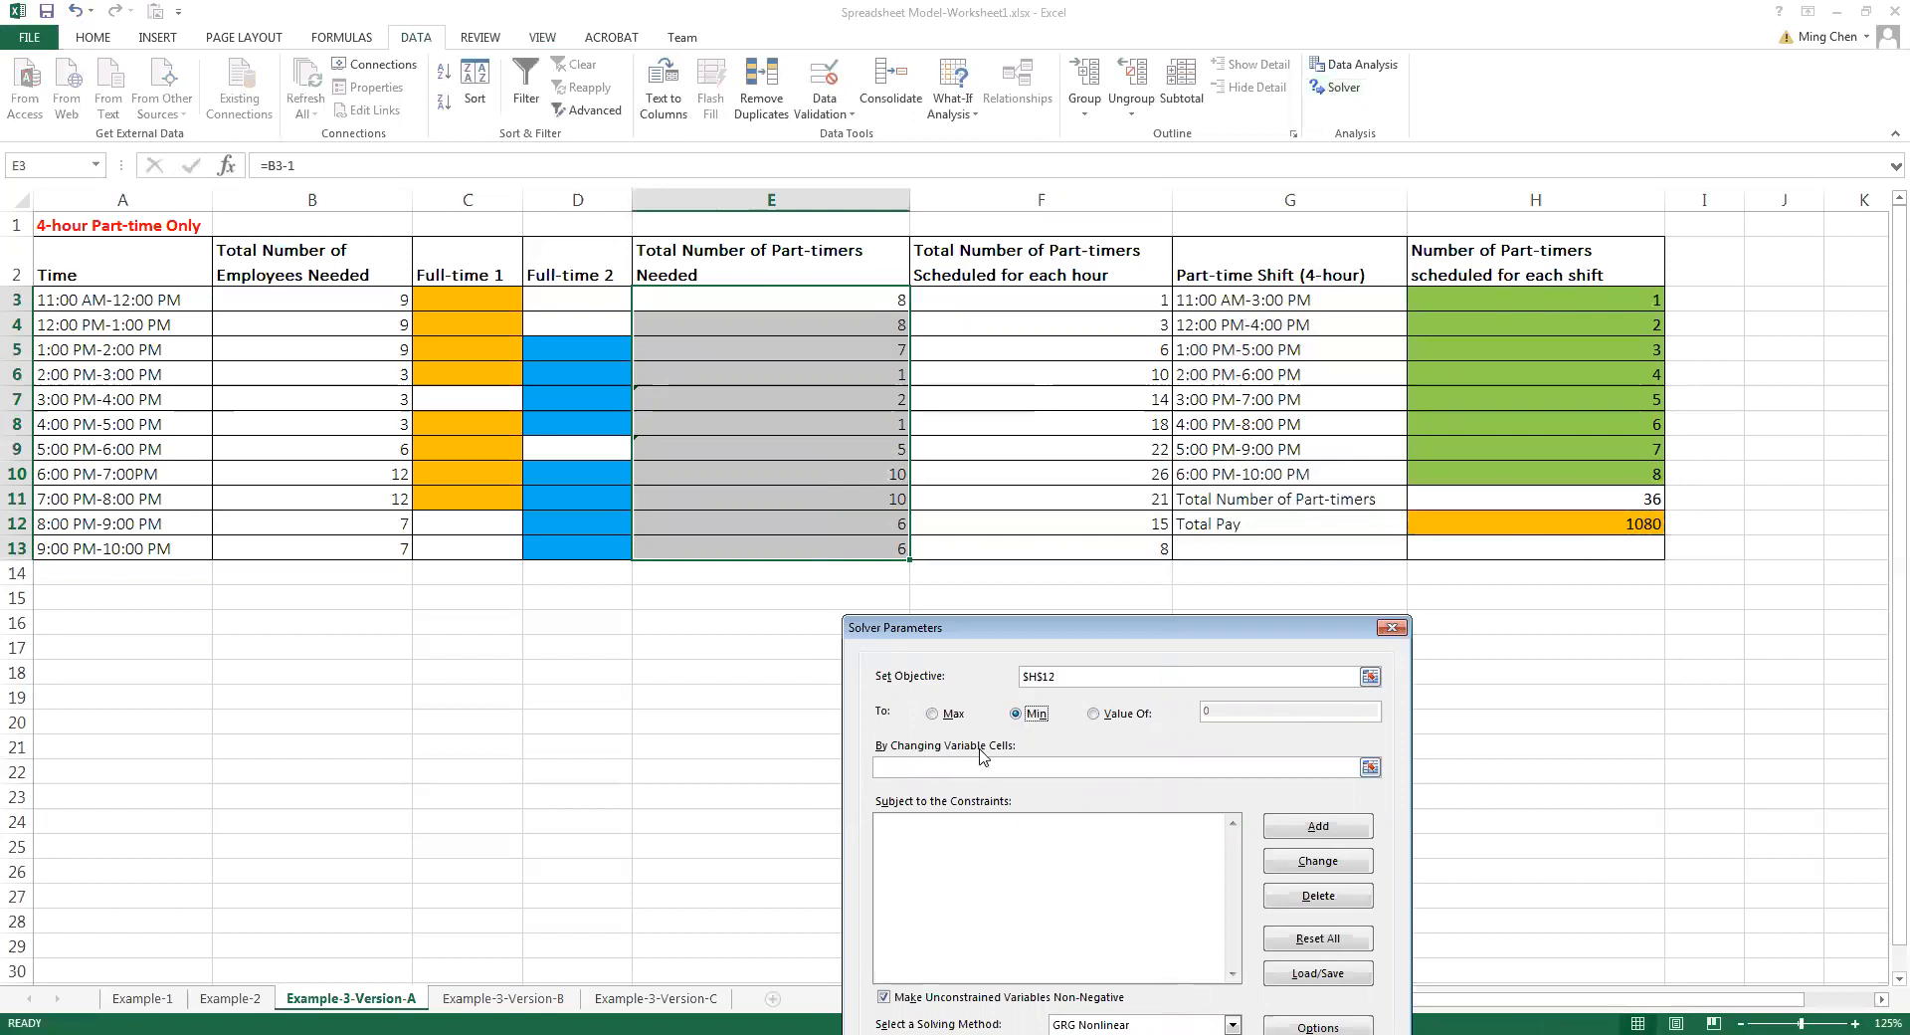
Set Solver's changing variable cells to the part-timers scheduled for each shift, H3:H10
click(1370, 767)
drag(1532, 300, 1552, 470)
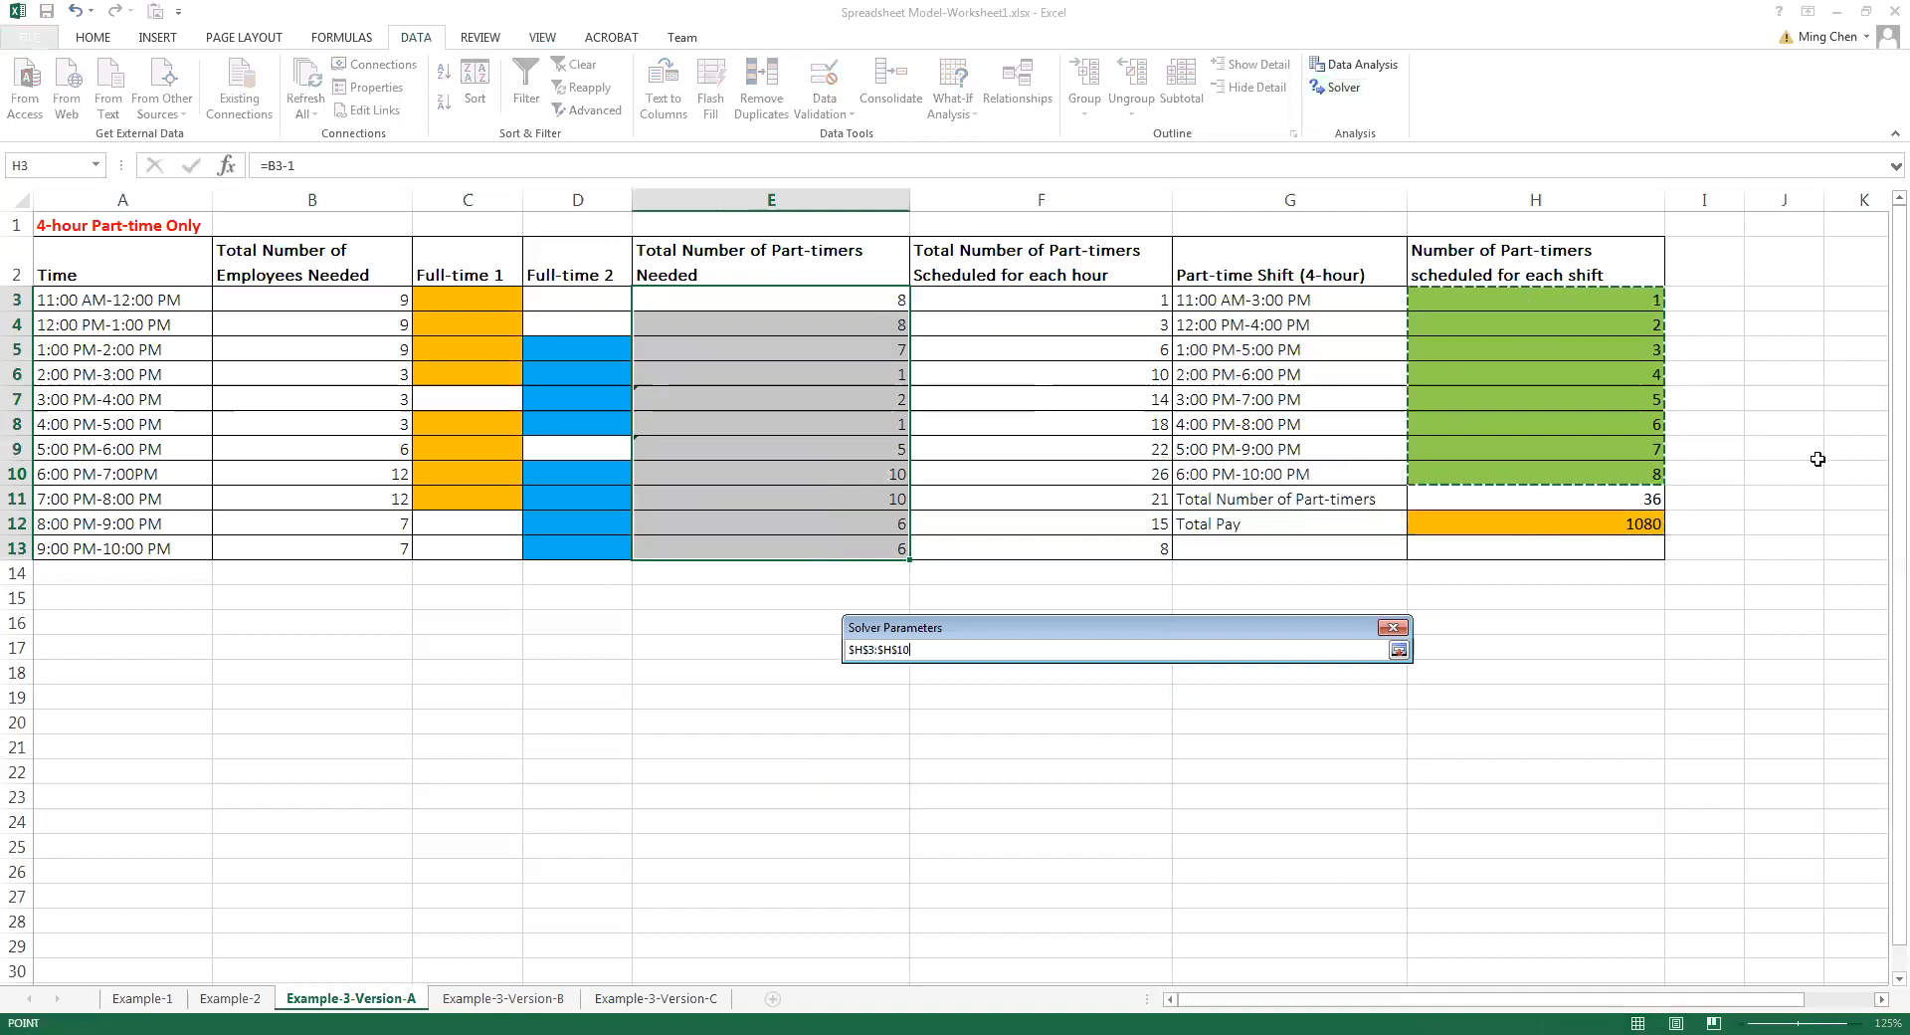
click(1401, 653)
Add a Solver constraint requiring the part-timers scheduled each hour, F3:F13, to be >= the part-timers needed, E3:E13
click(1300, 838)
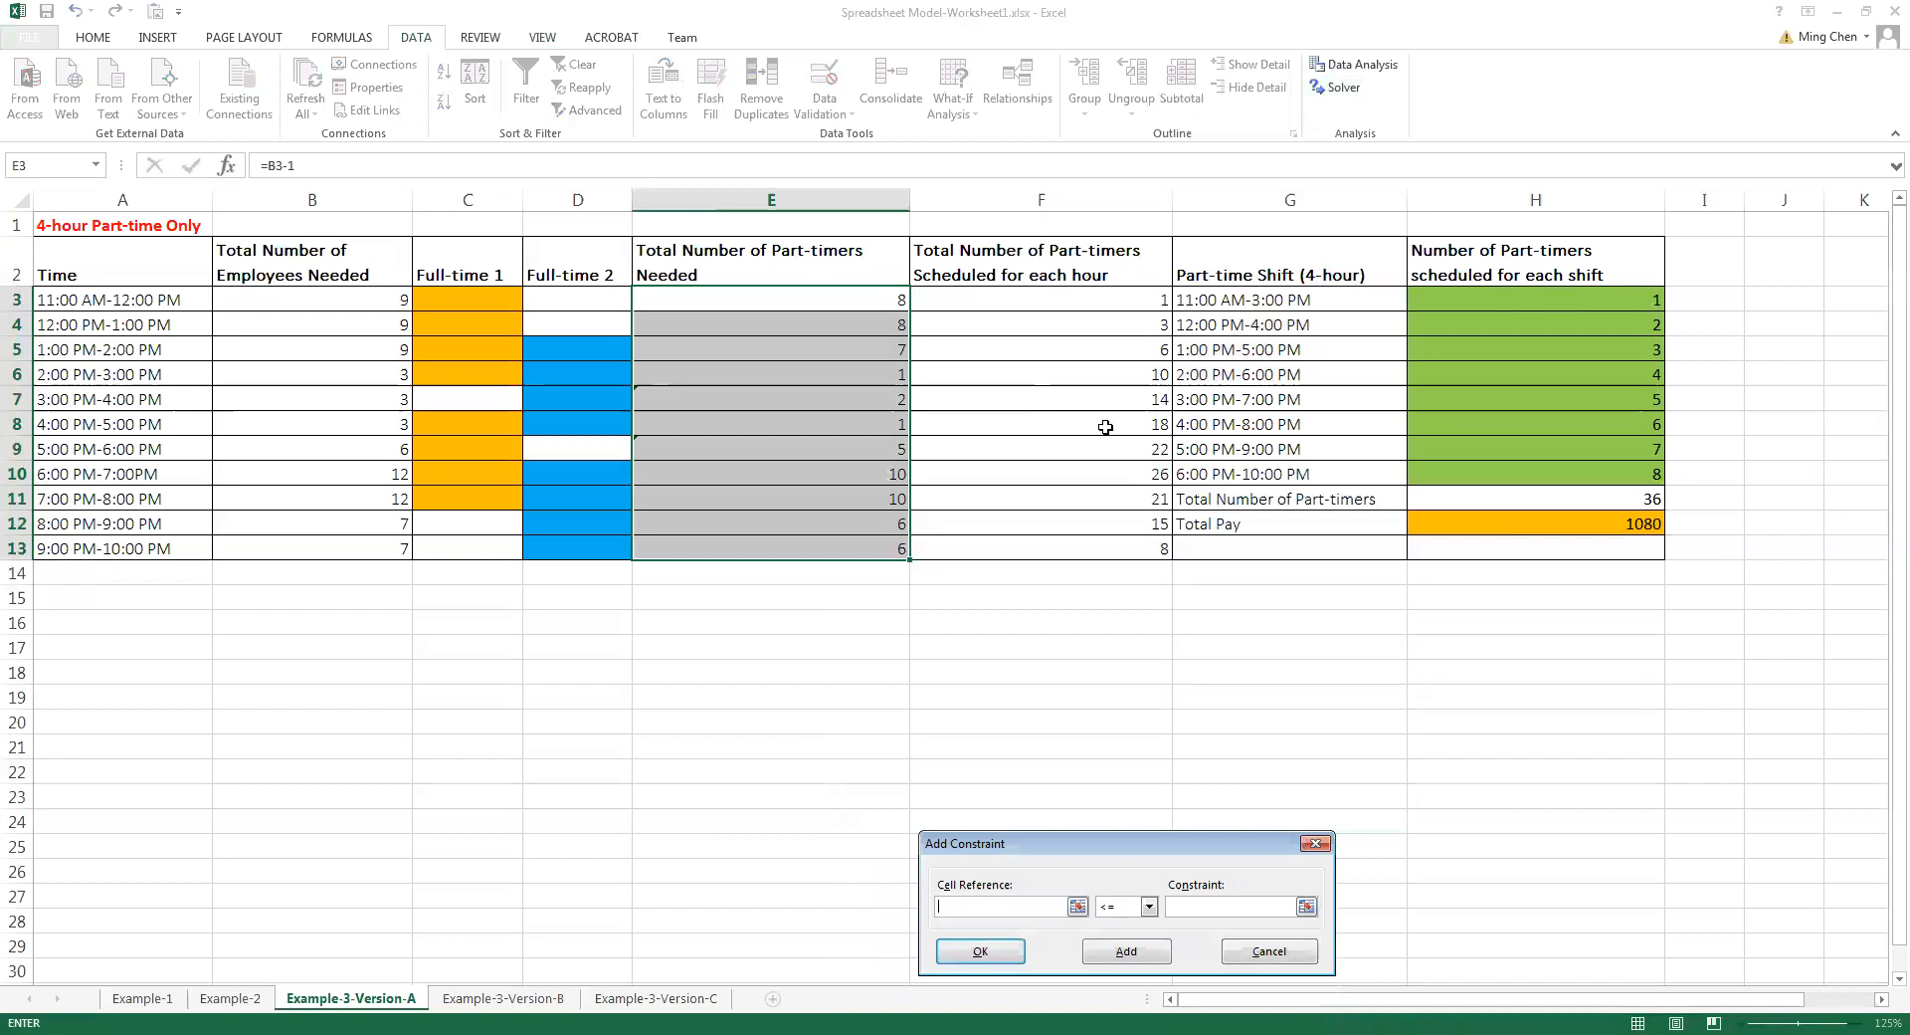
click(1111, 298)
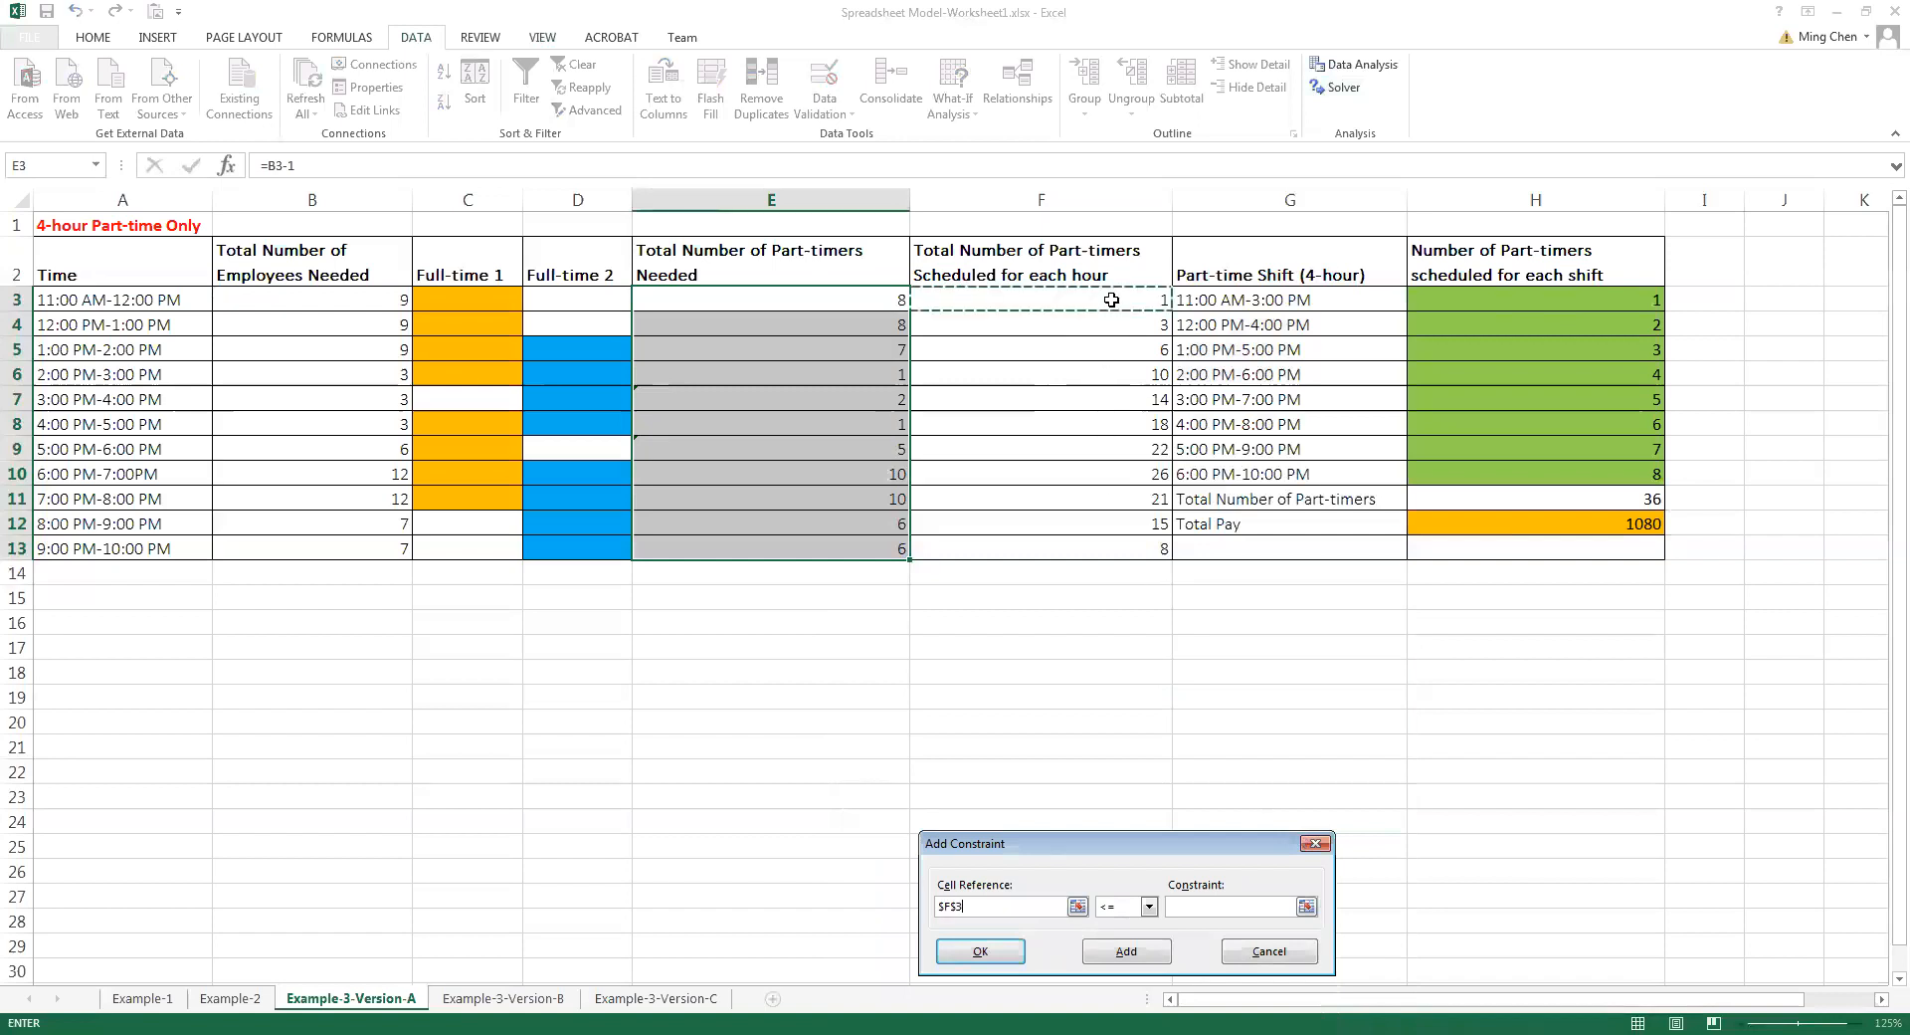
drag(1111, 300, 1098, 549)
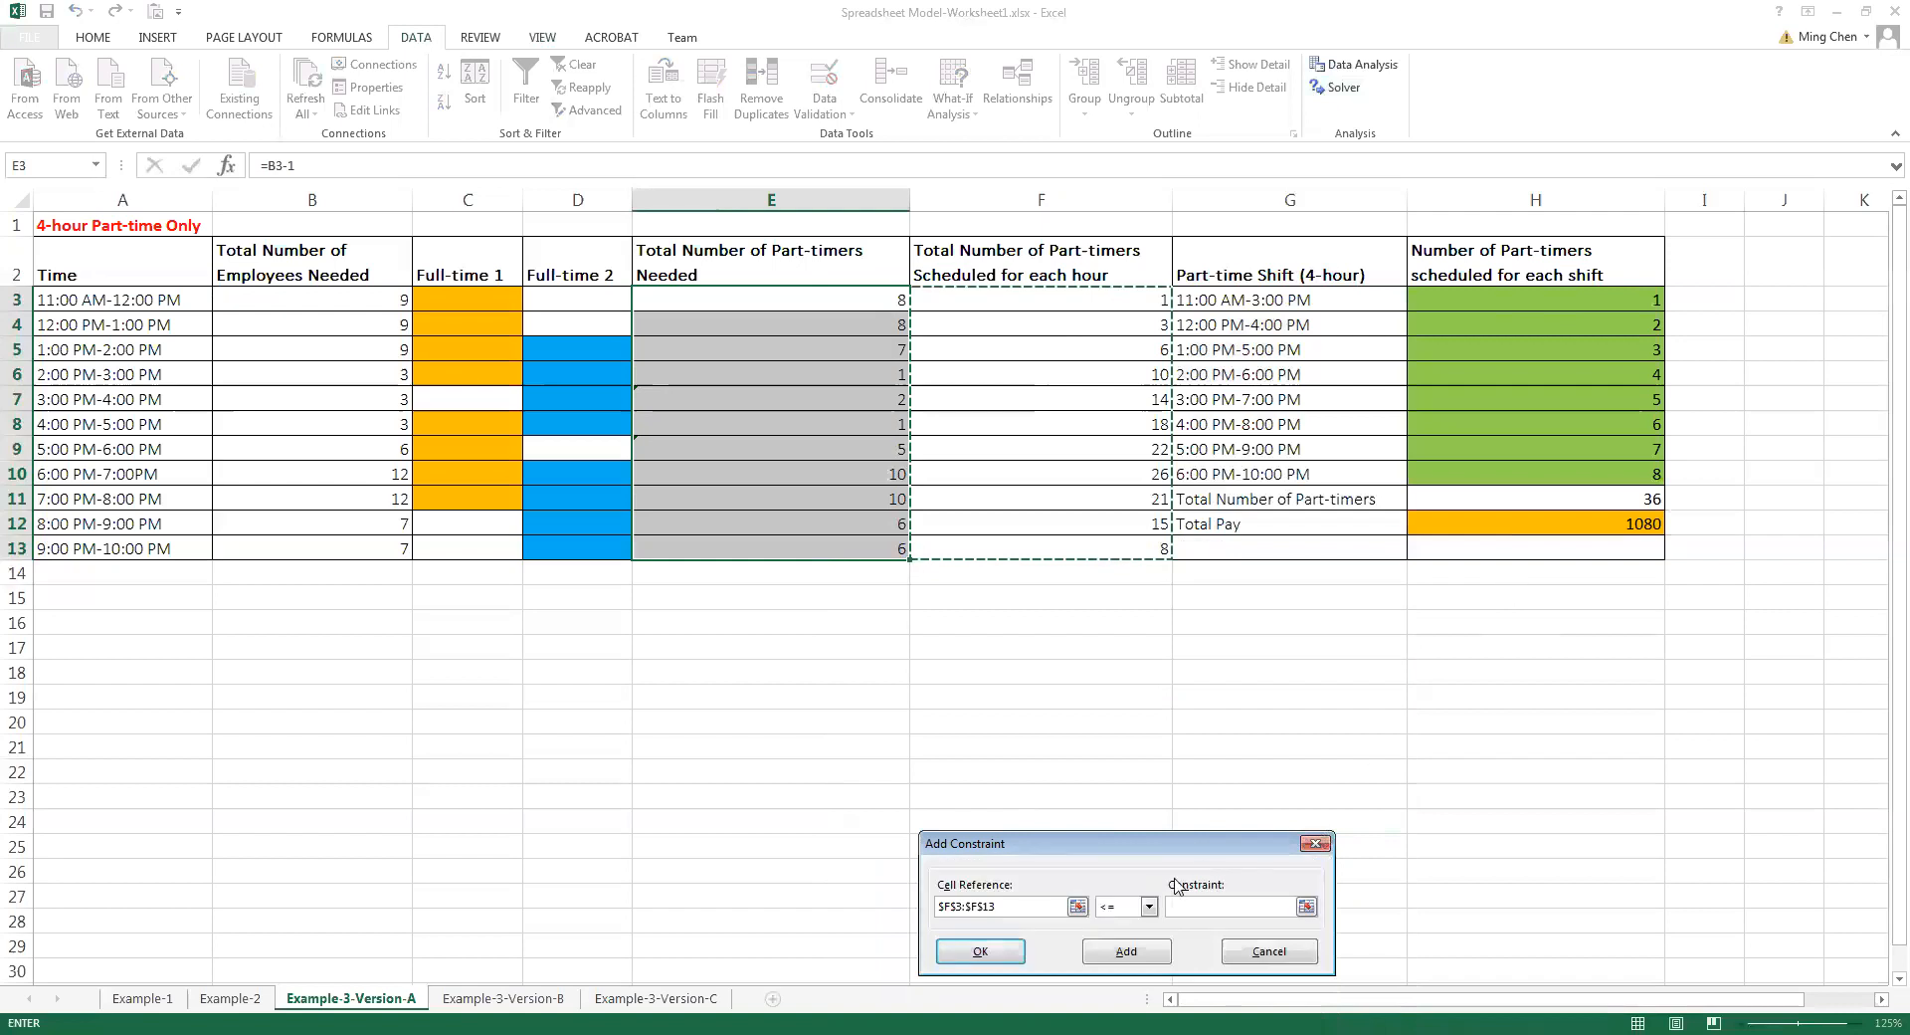
click(1149, 906)
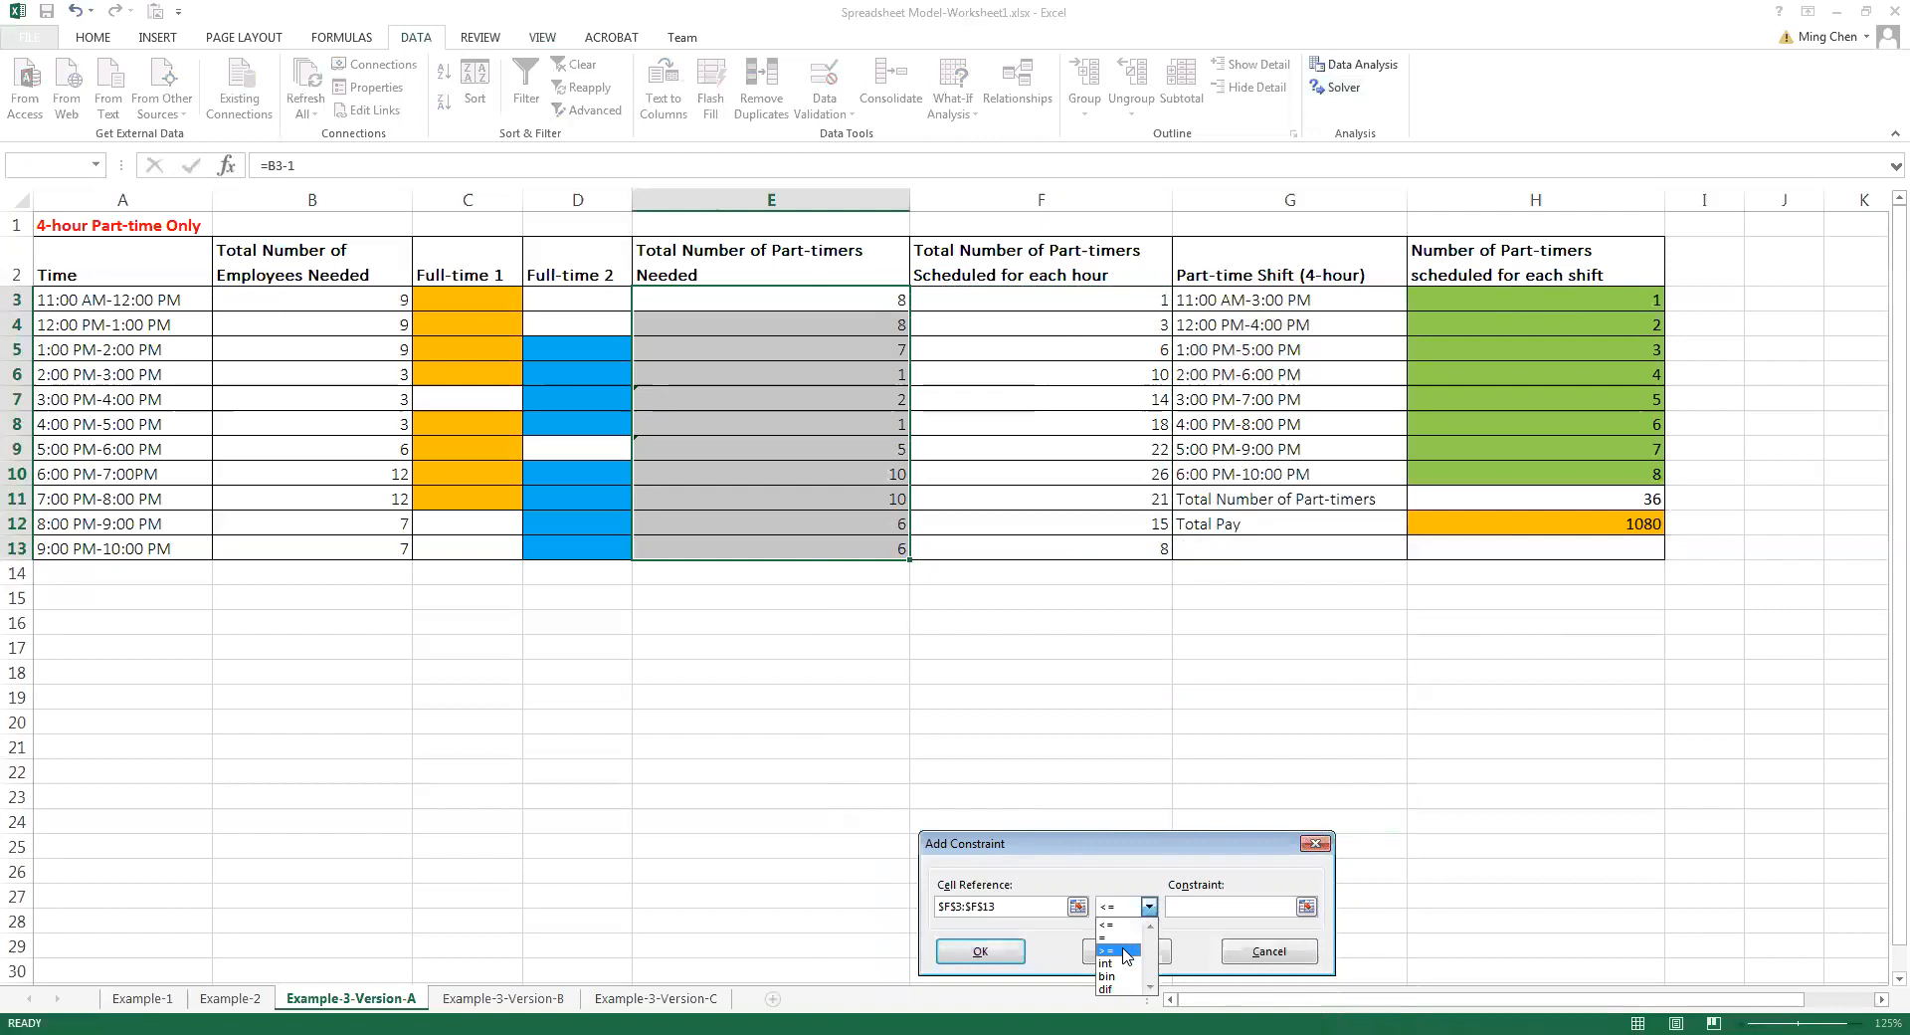
click(1126, 953)
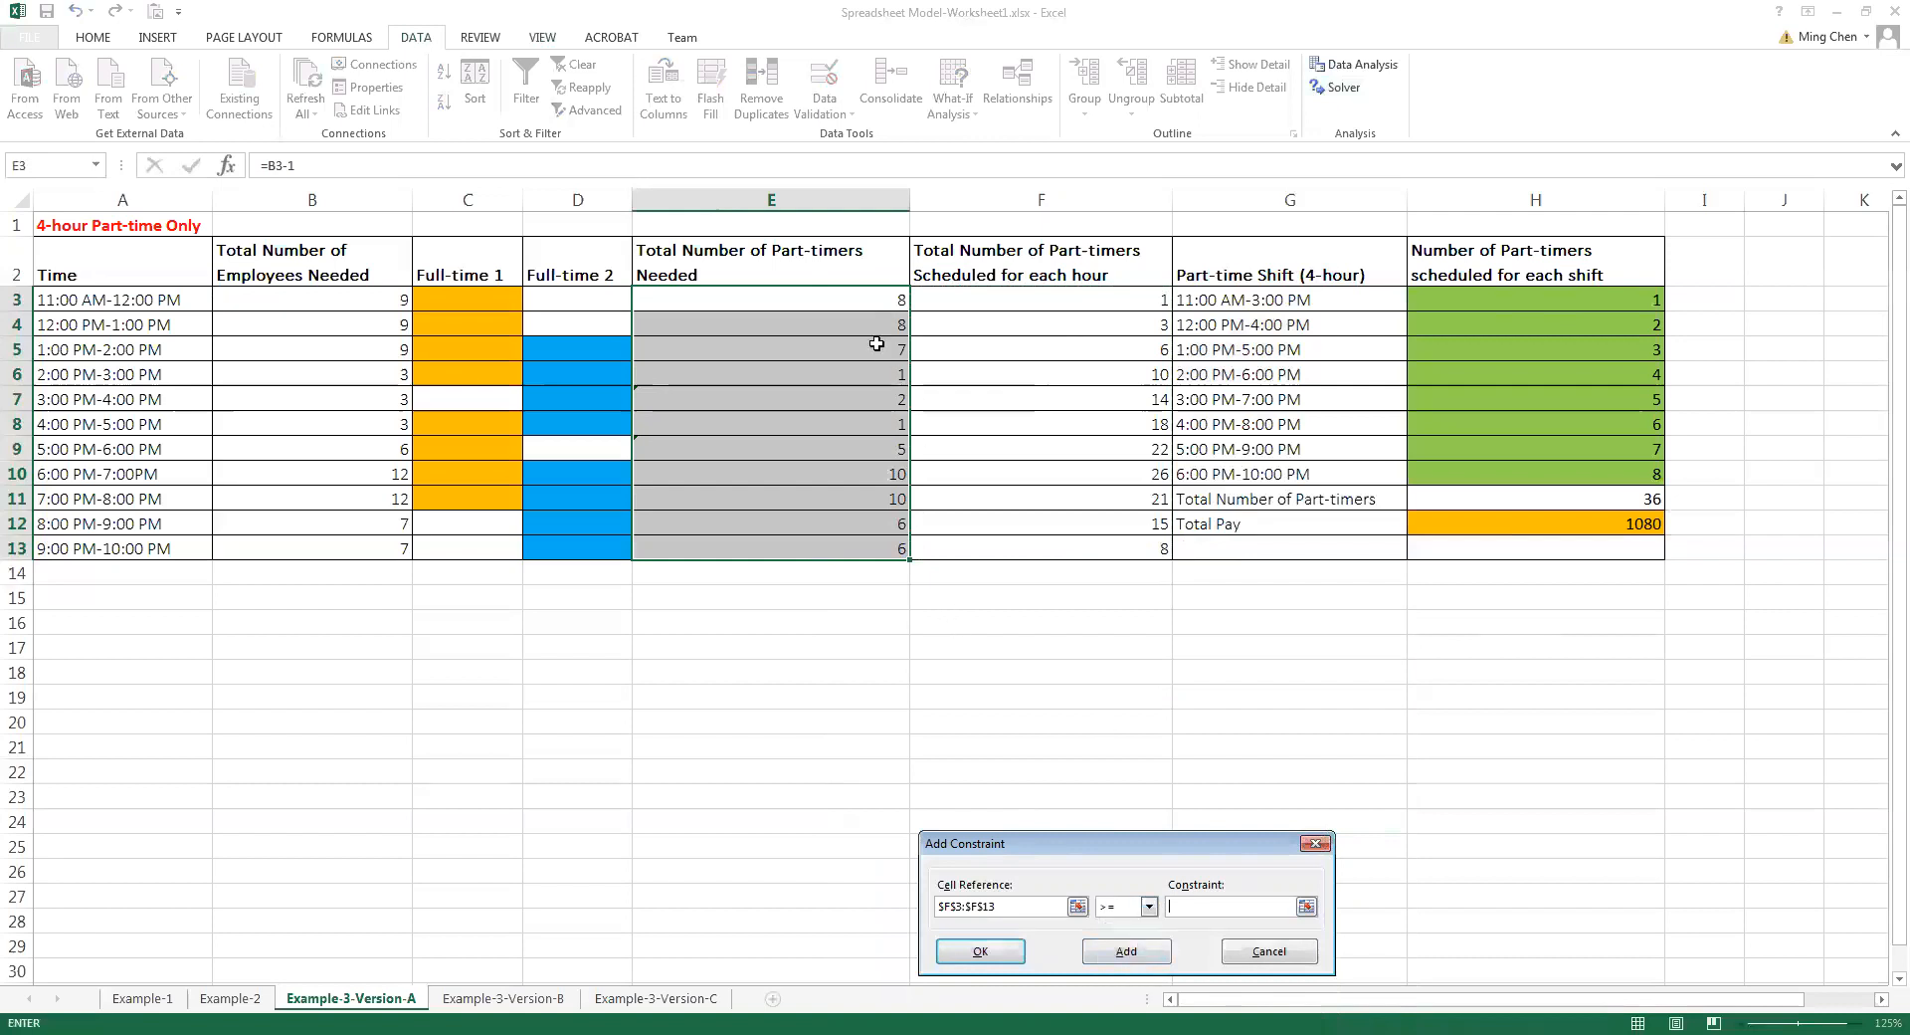
click(851, 297)
drag(850, 296, 848, 548)
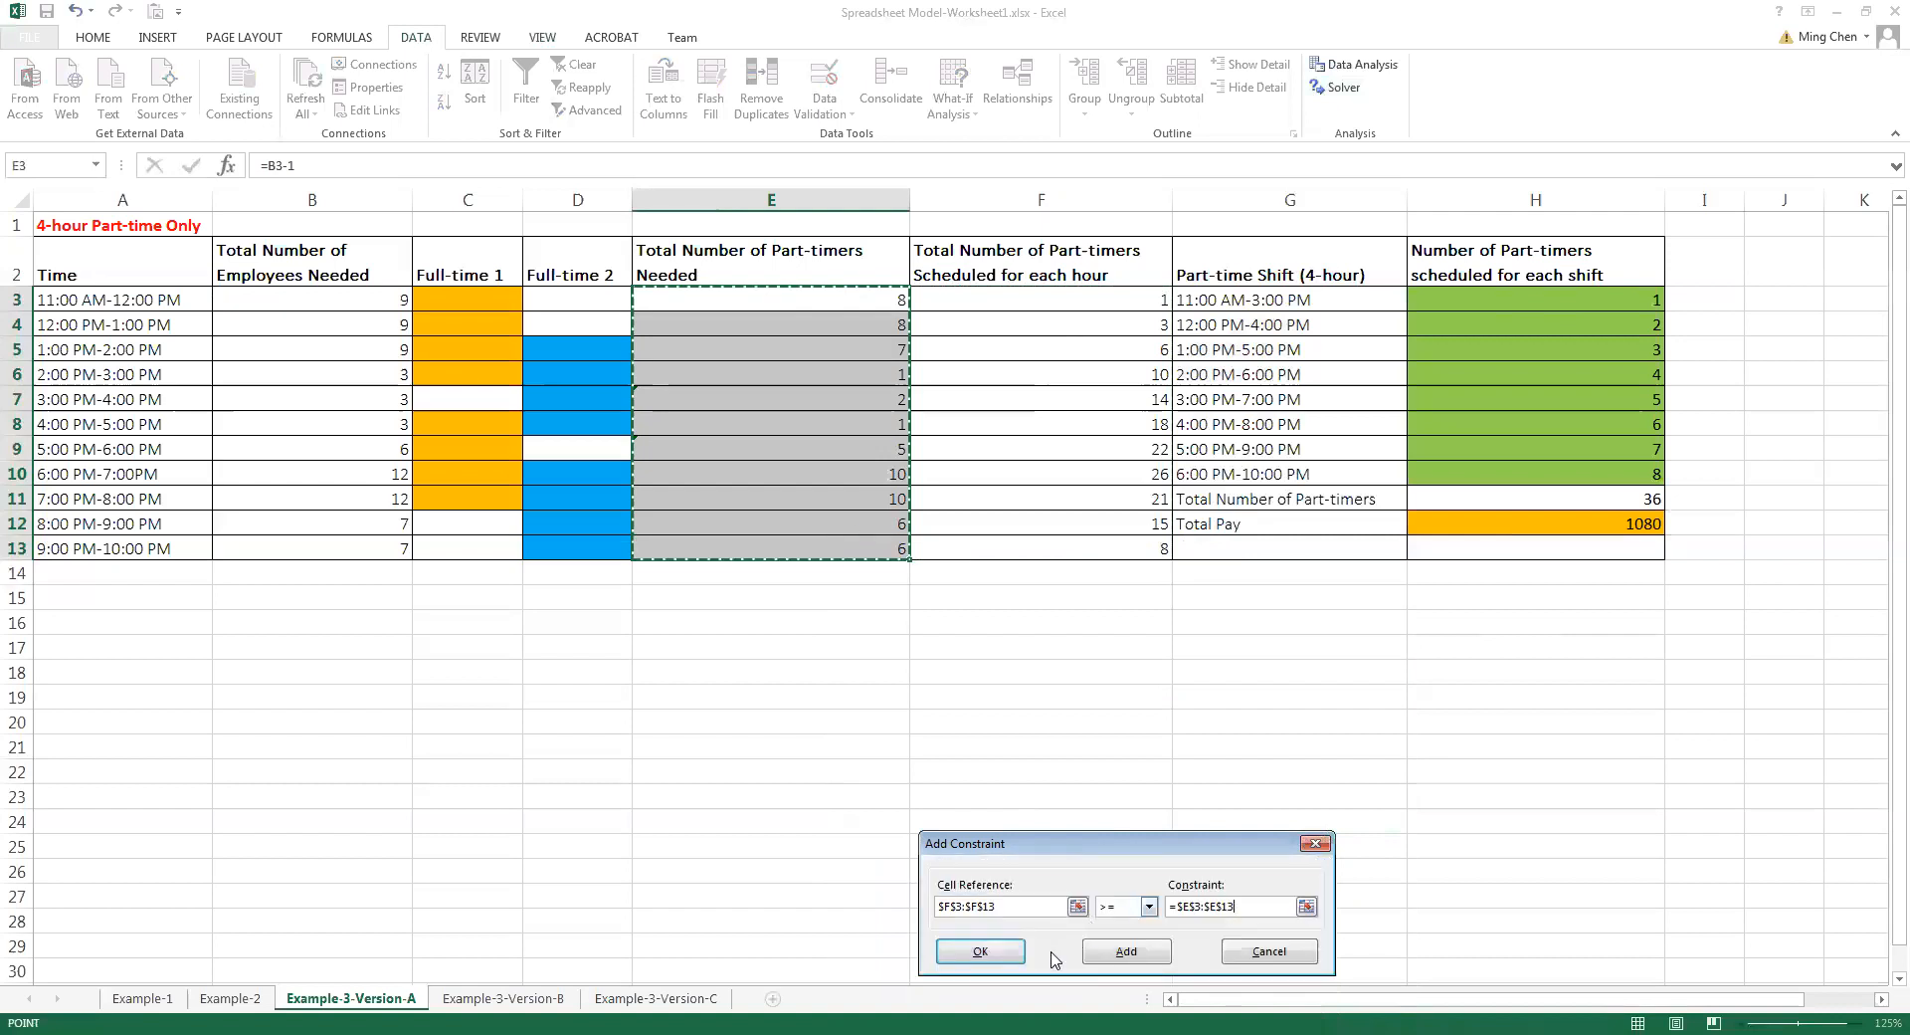
click(985, 953)
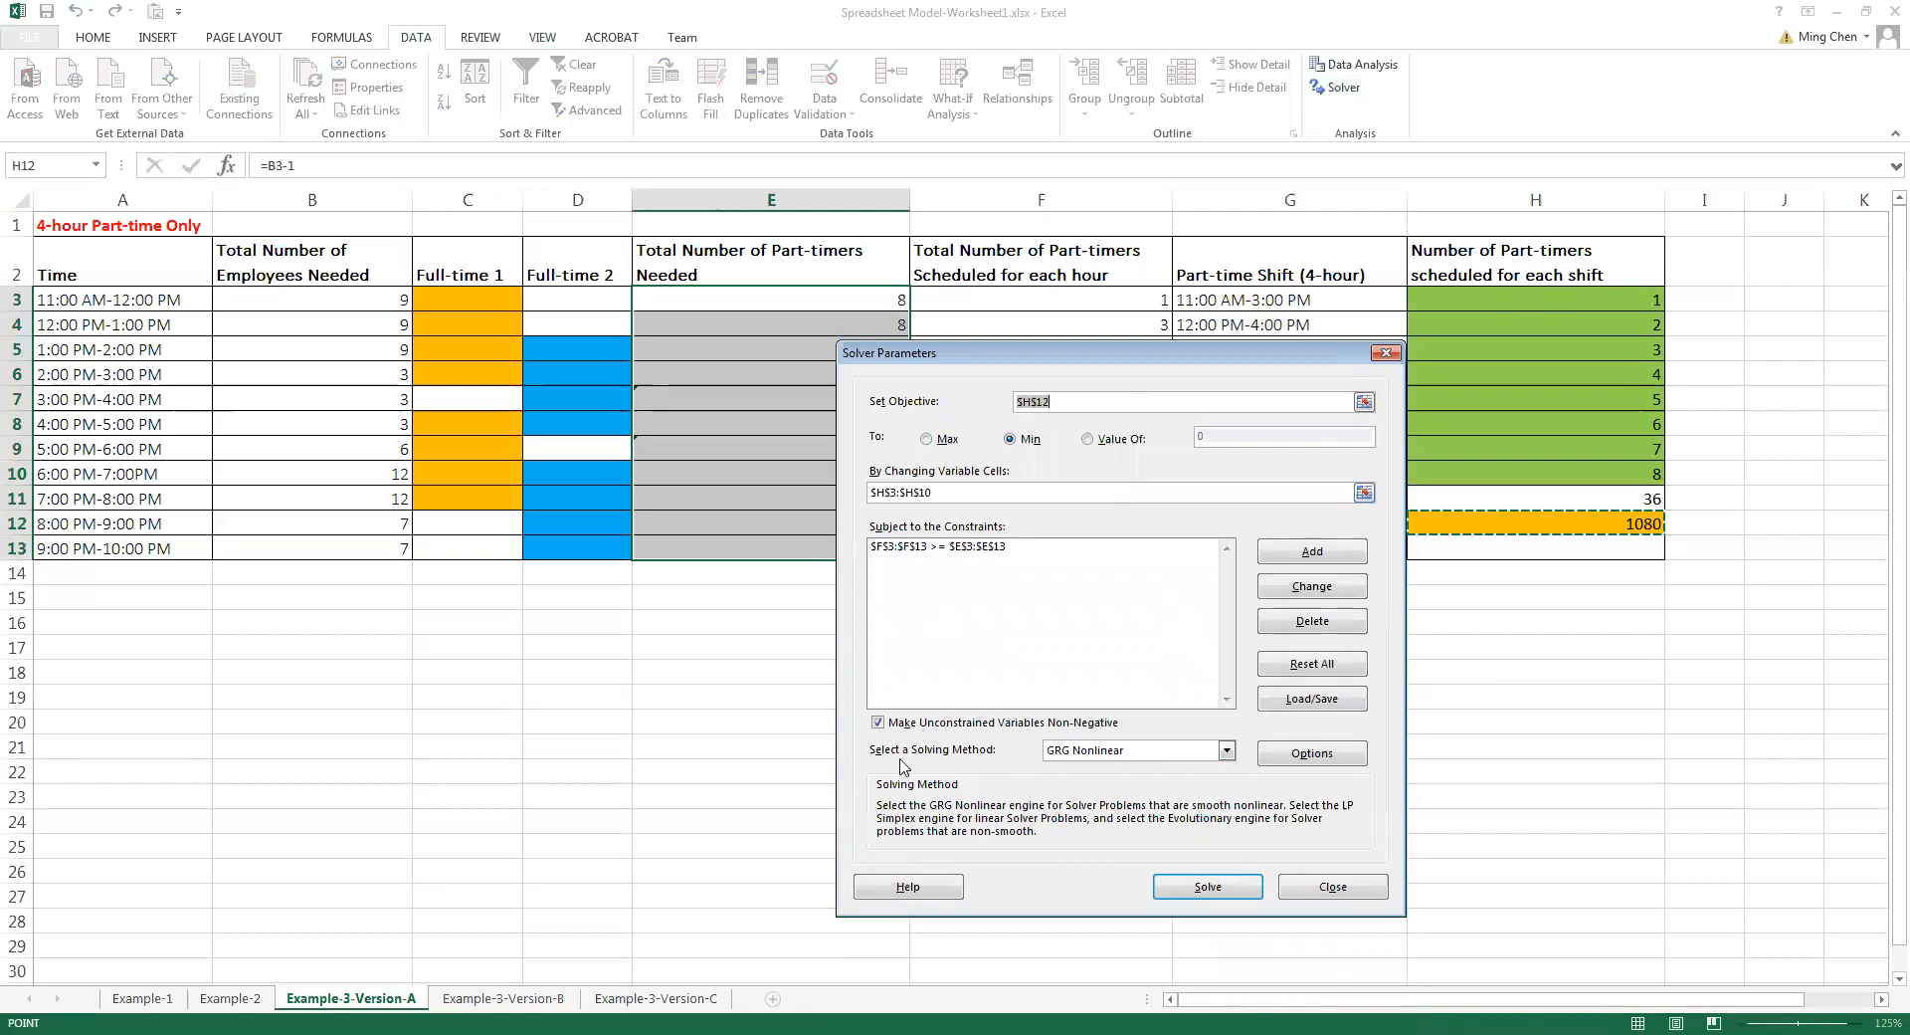
Solve the model with the Simplex LP method, keeping the Solver solution, and save the workbook
click(1174, 751)
click(1121, 782)
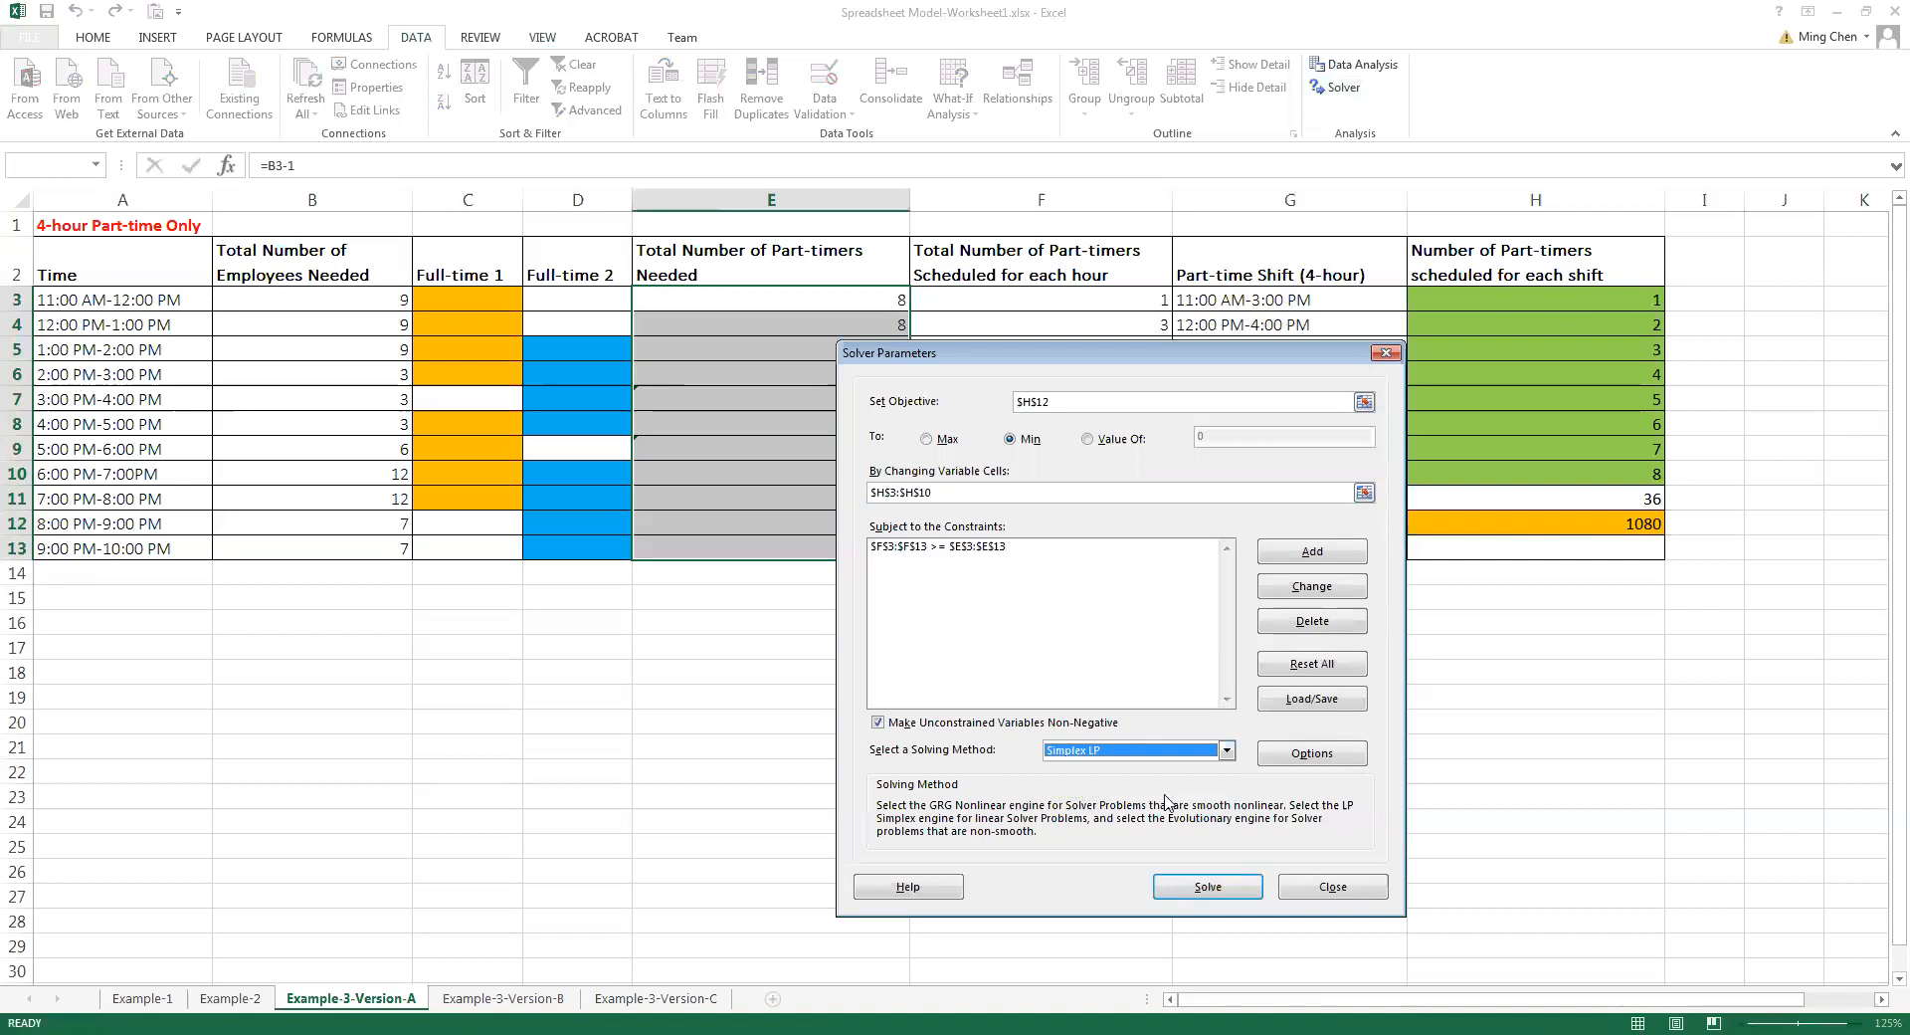
click(1209, 889)
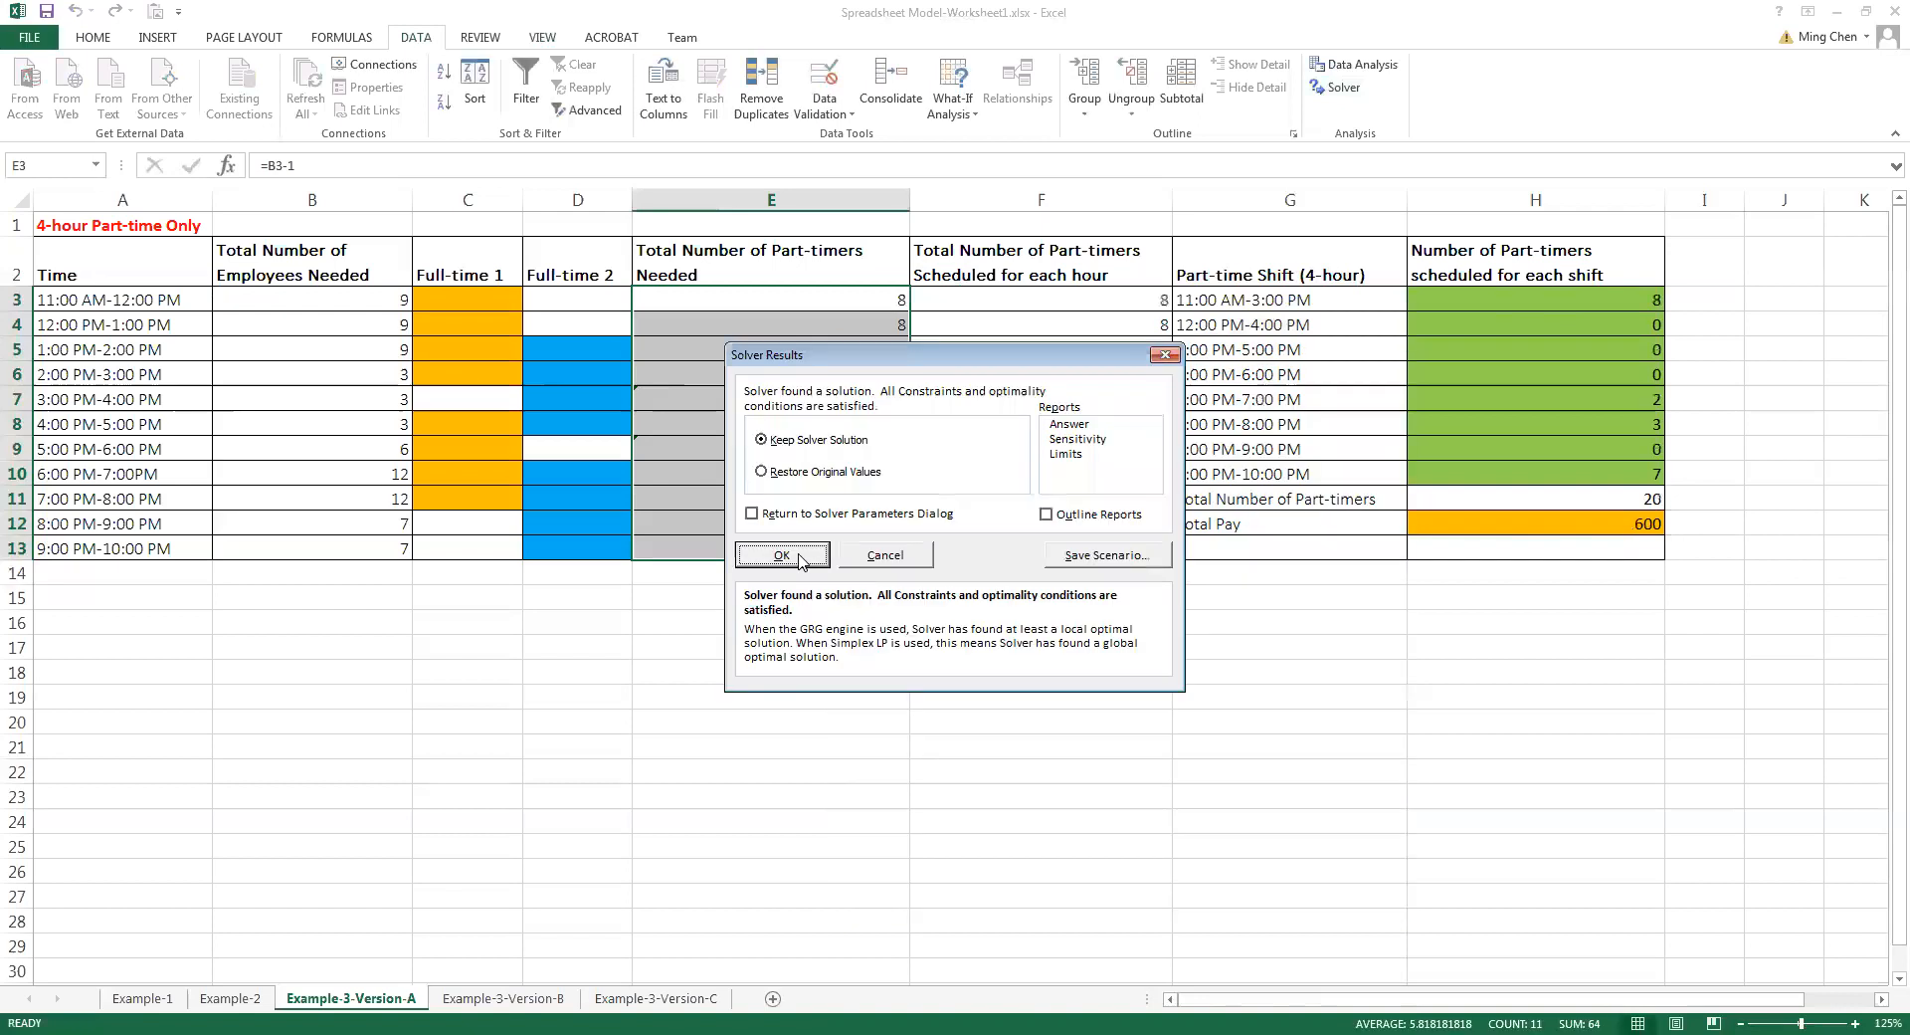
click(799, 555)
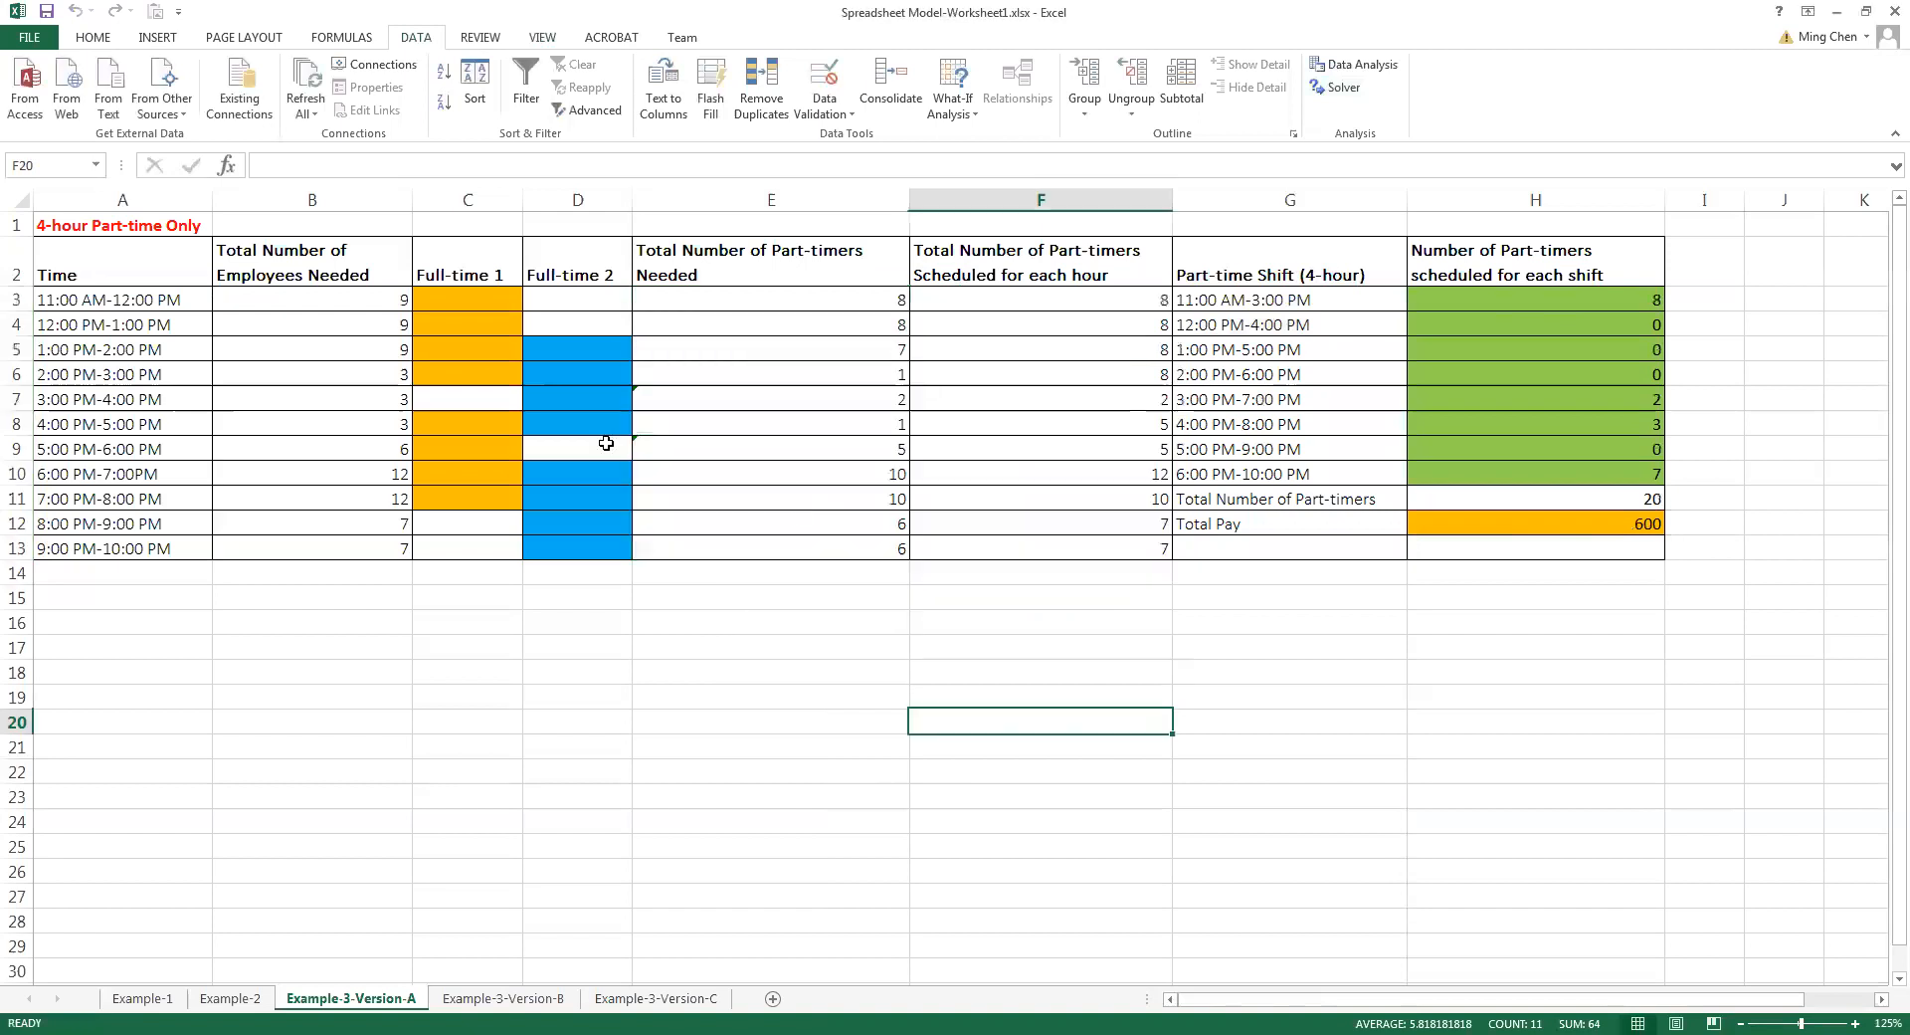
click(47, 12)
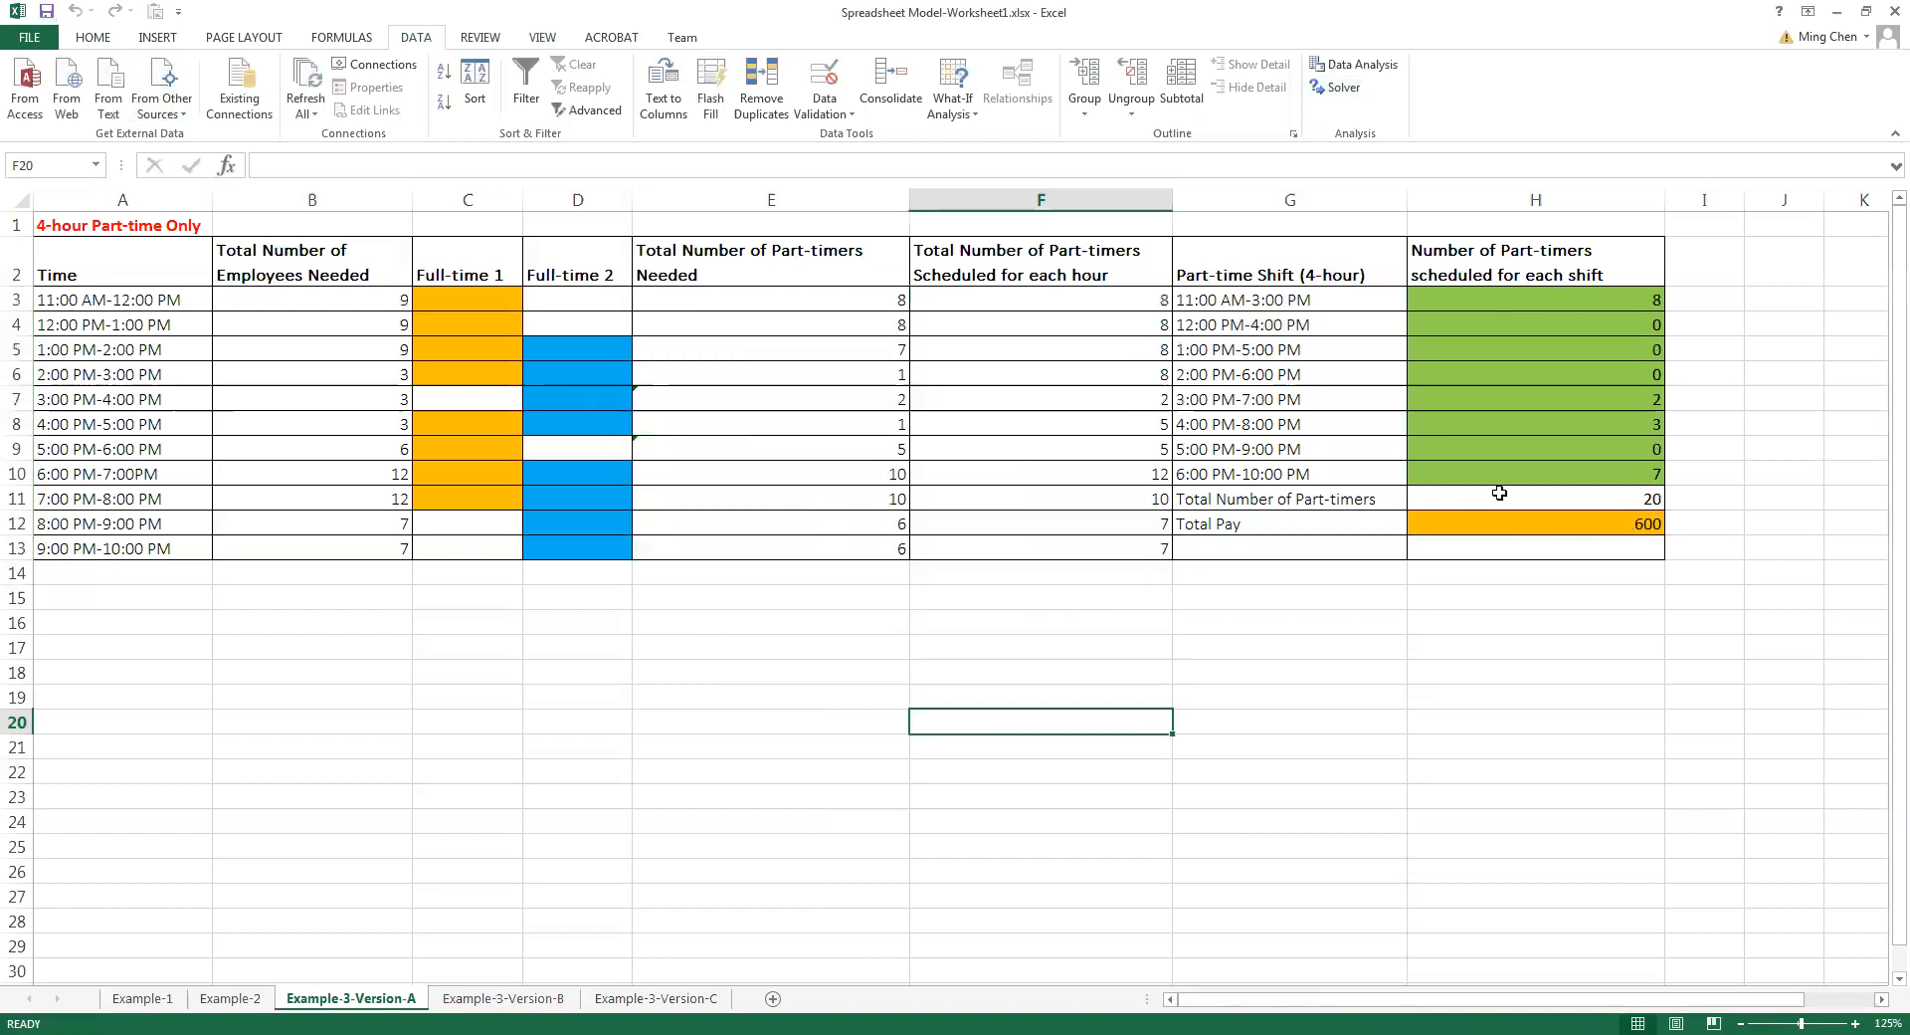
Review the optimized Total Pay in H12 and the part-timers Solver assigned to each shift in H3:H10
click(1580, 522)
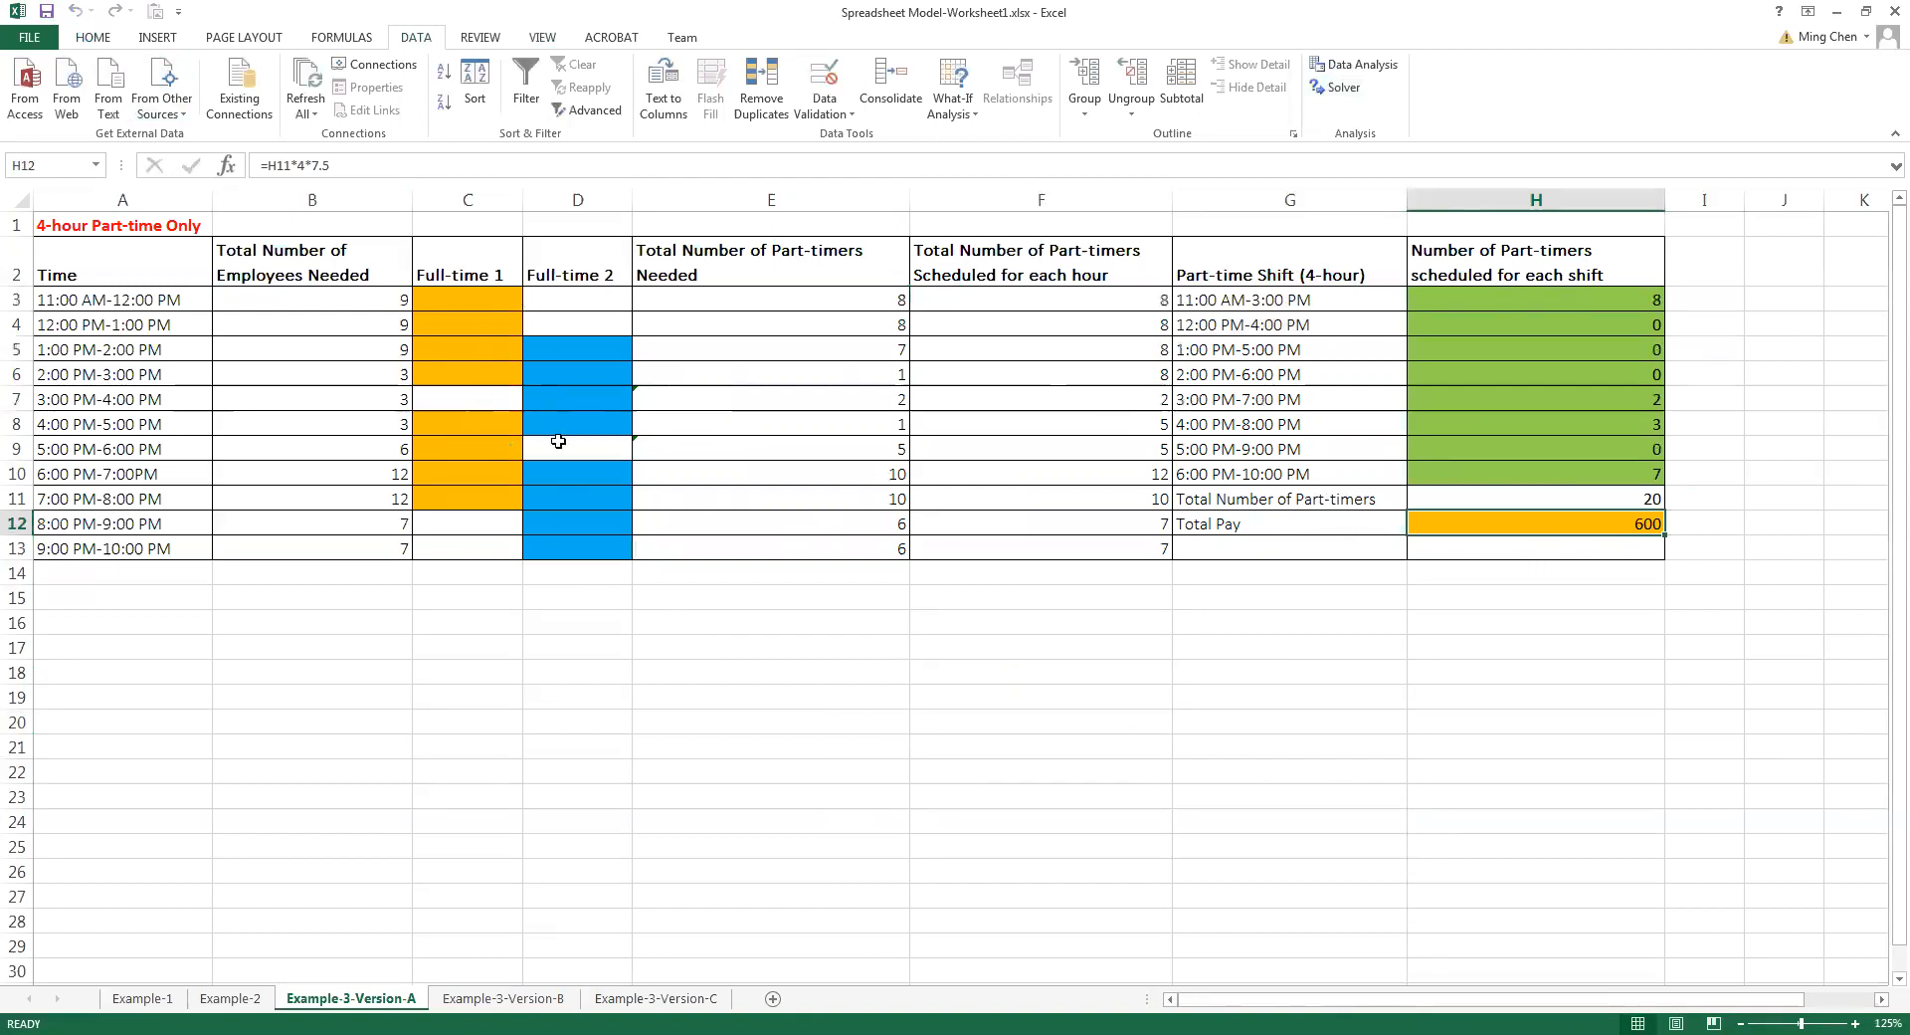
click(1558, 303)
click(1563, 372)
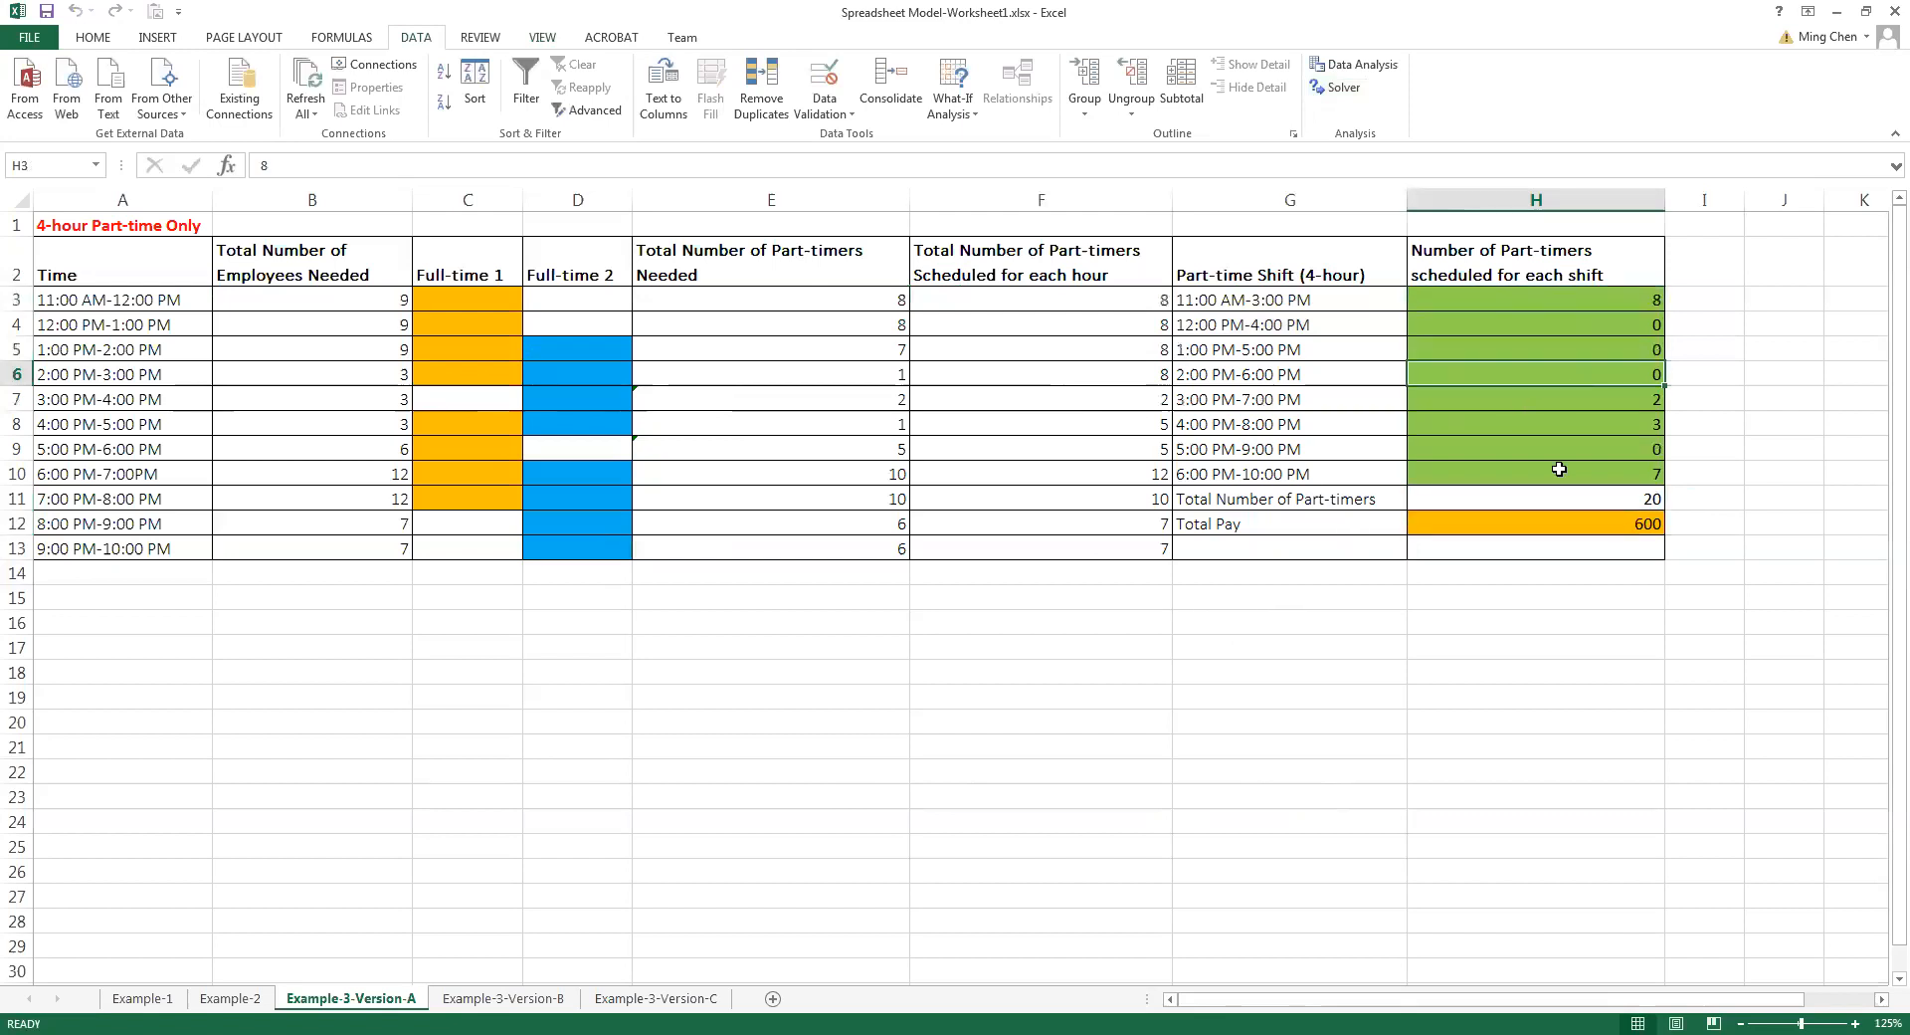
click(1536, 300)
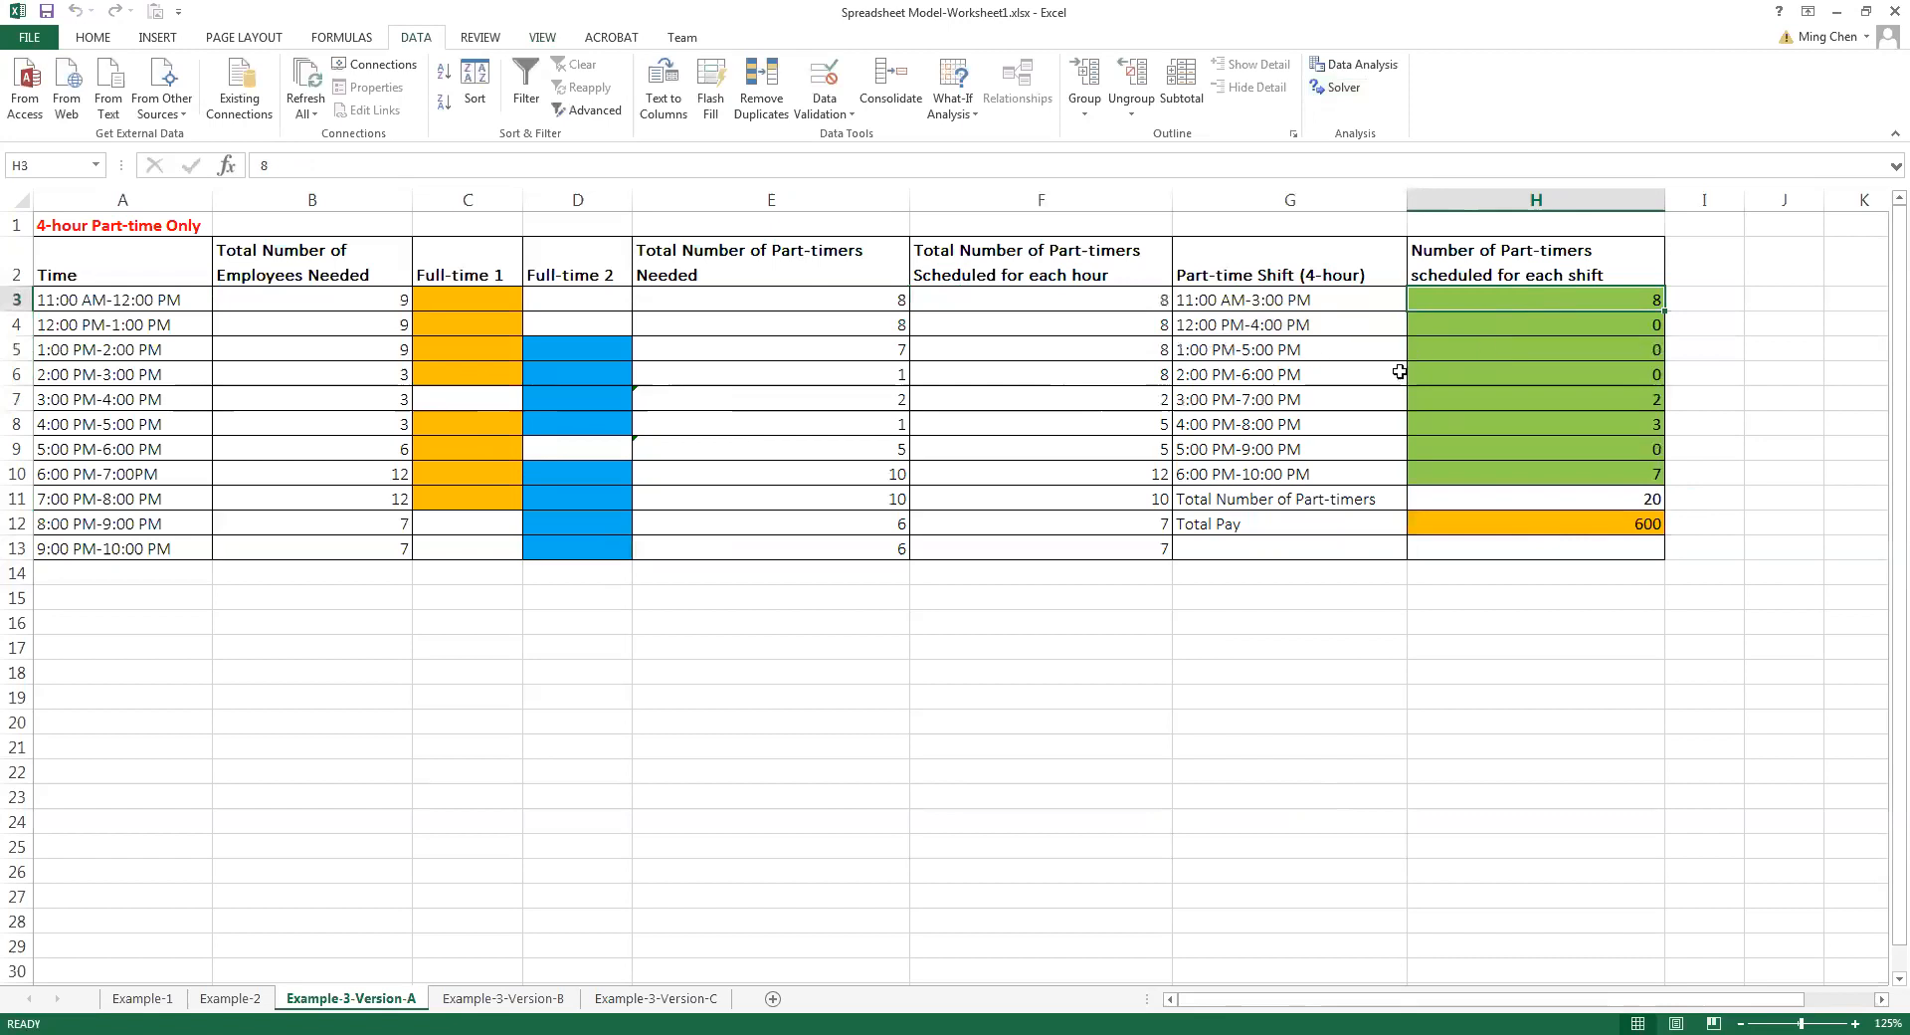
click(1496, 399)
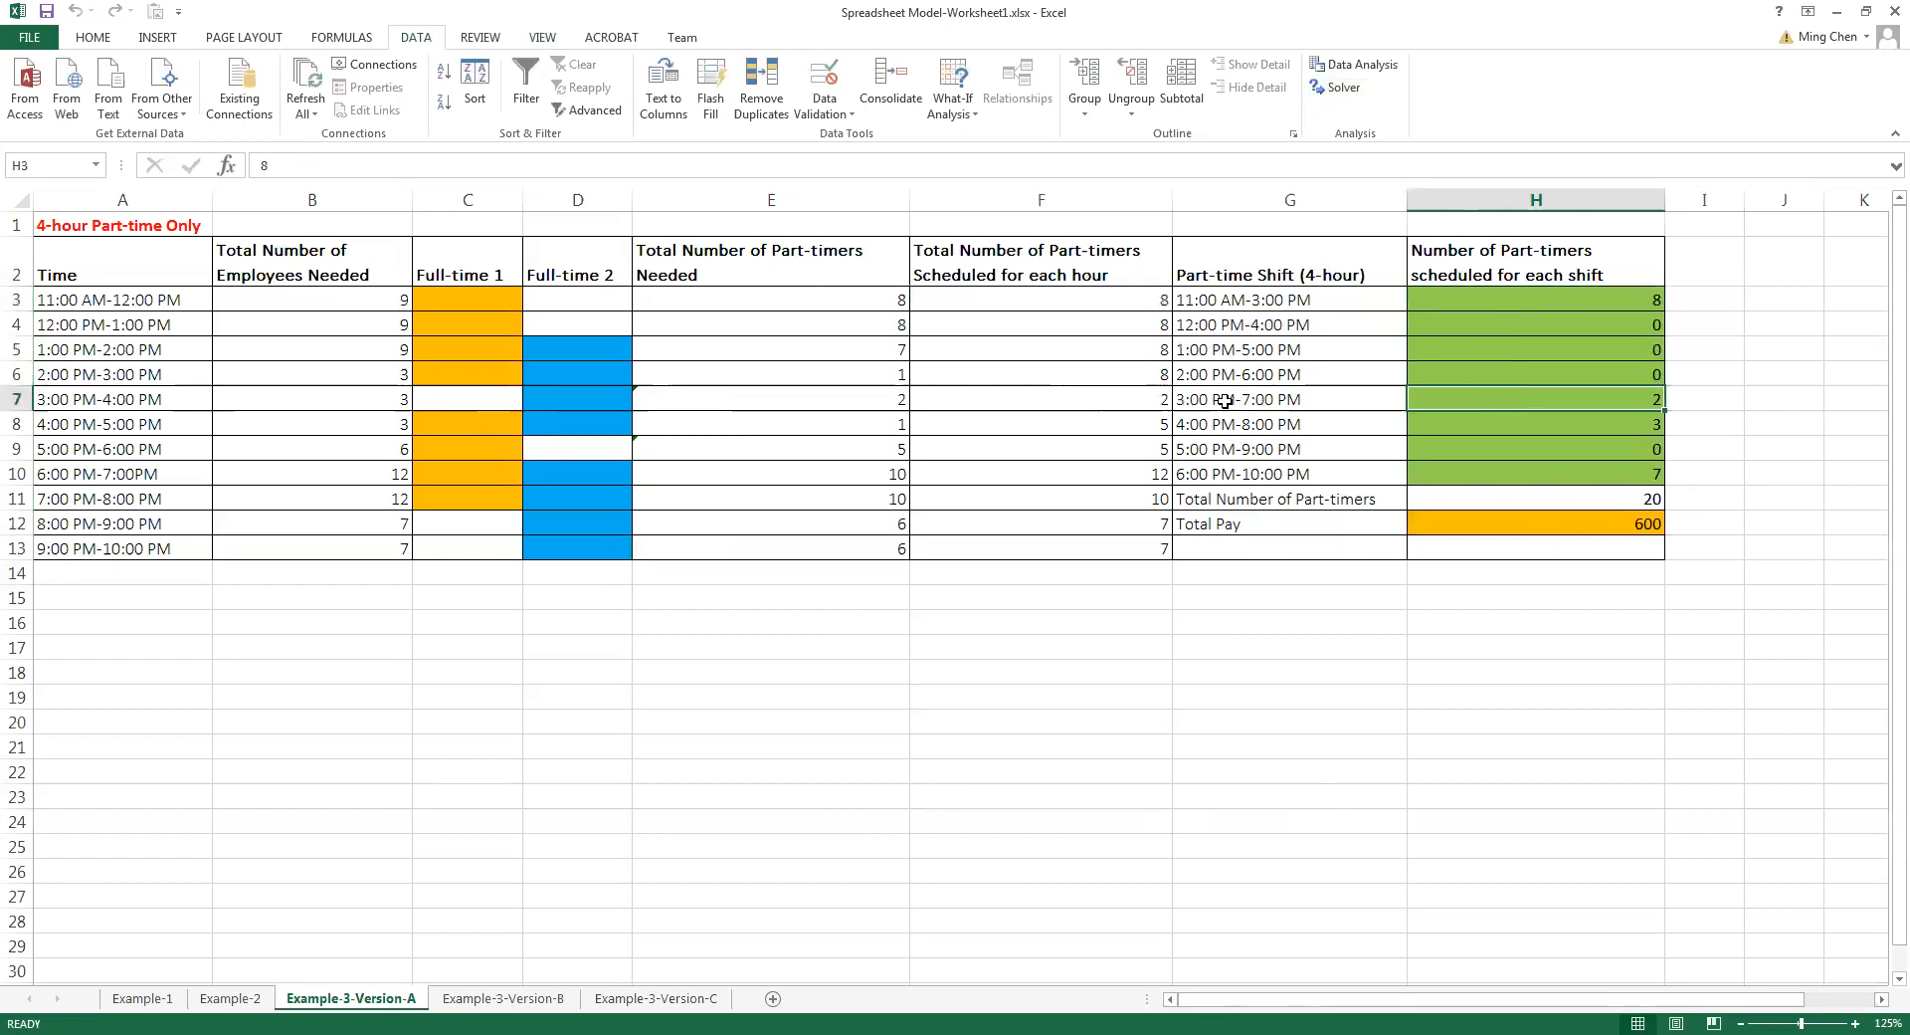
click(1470, 422)
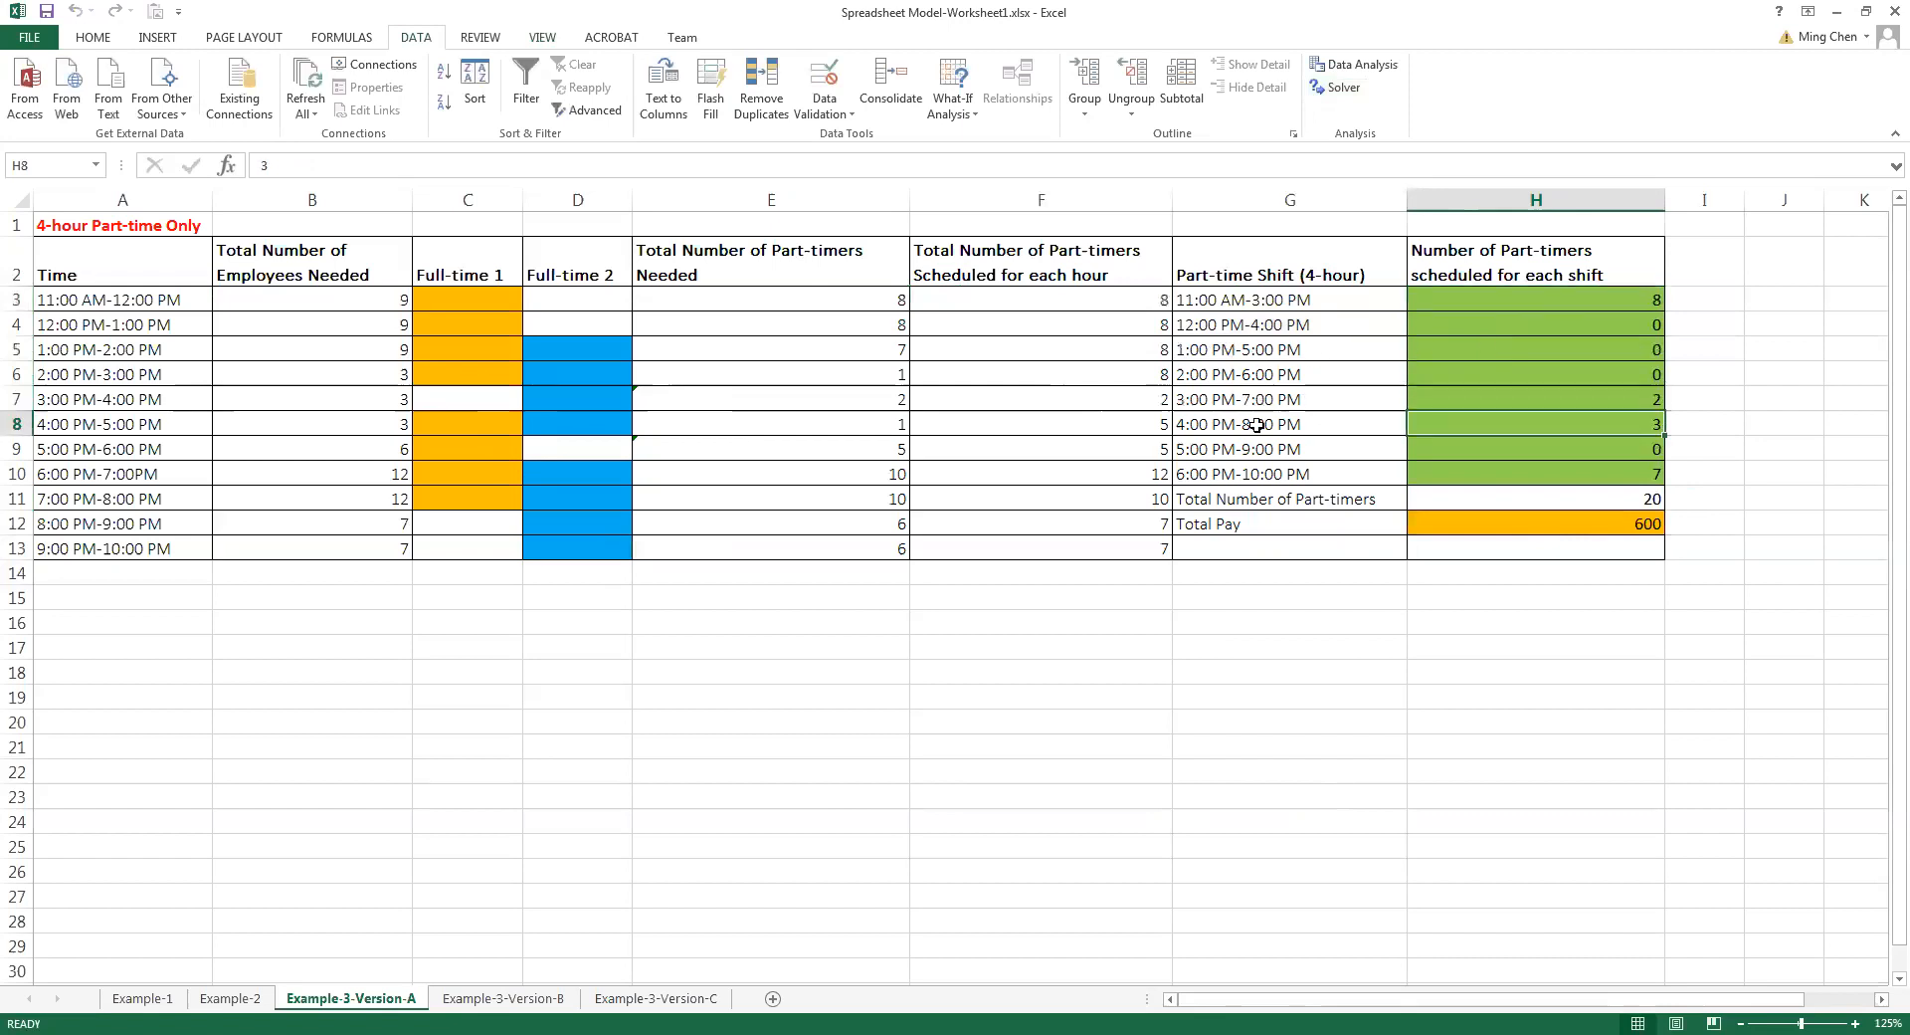
click(1477, 463)
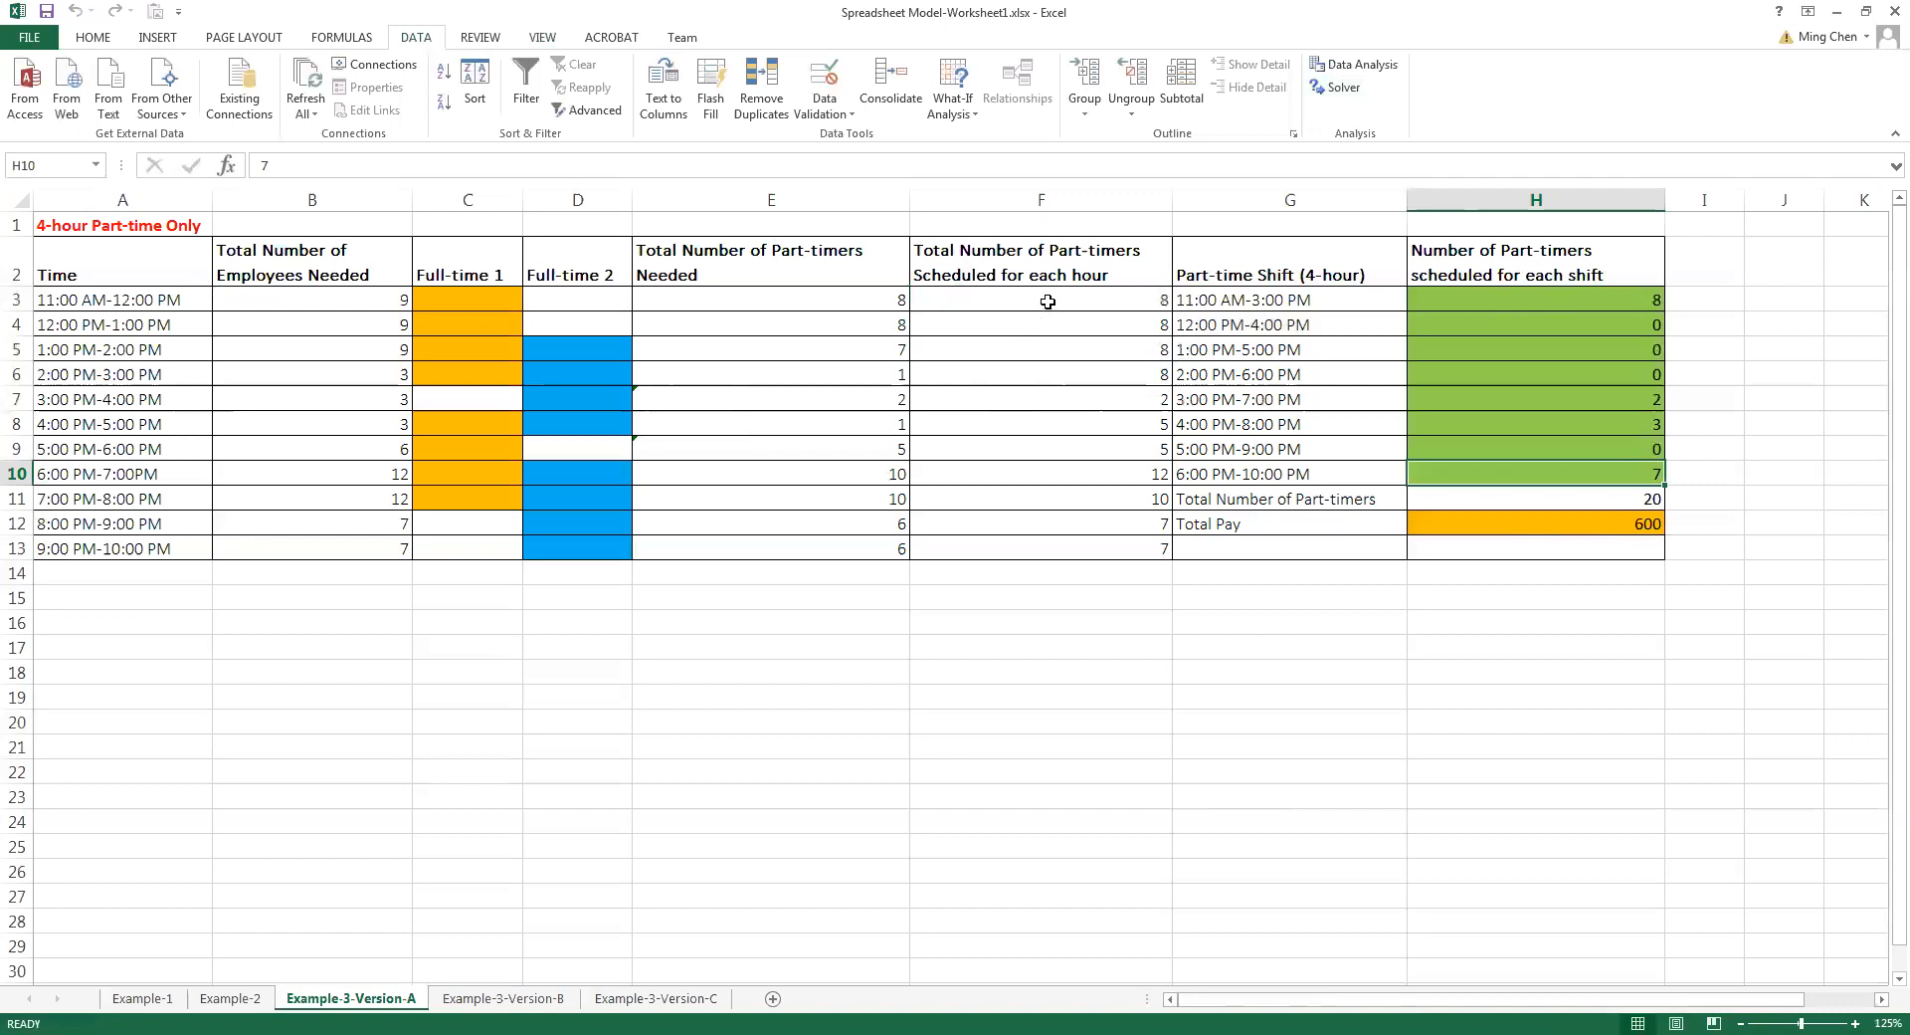
Check the solved hourly part-timers scheduled in F3:F13 against the part-timers needed in E3:E13
click(879, 303)
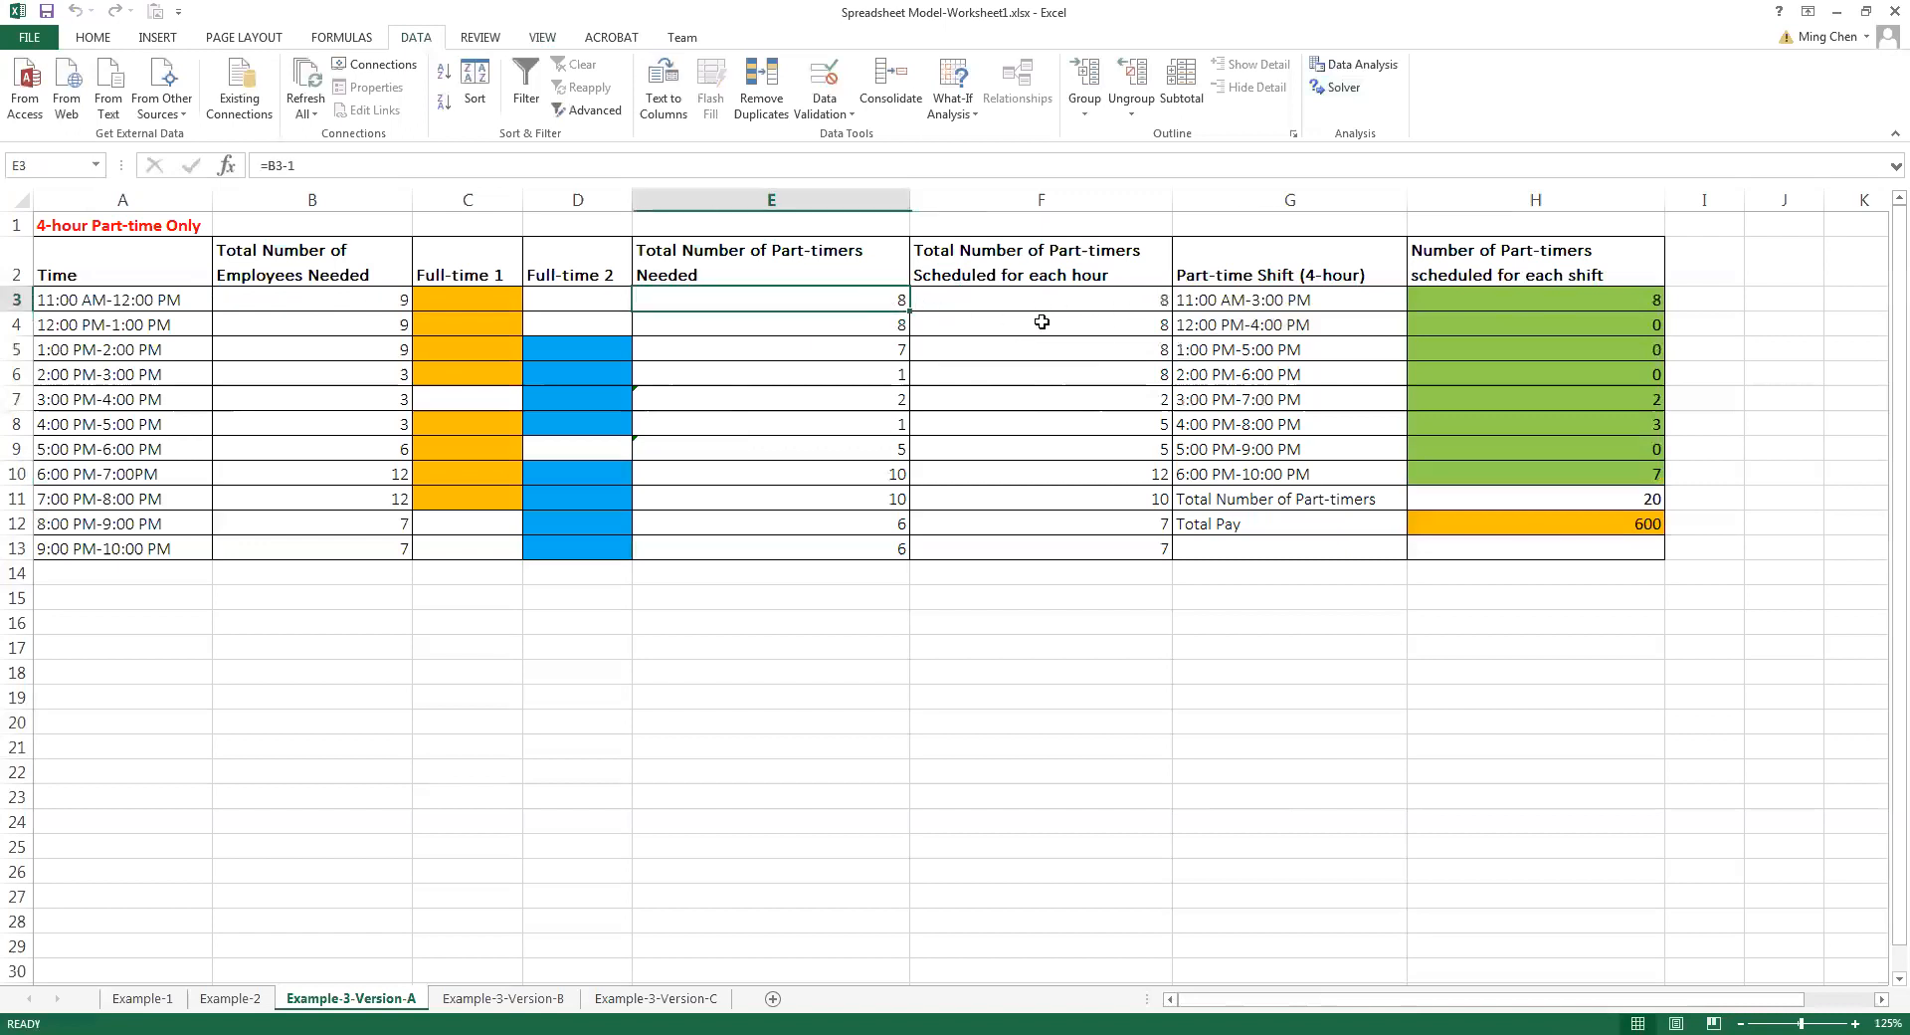
click(1042, 323)
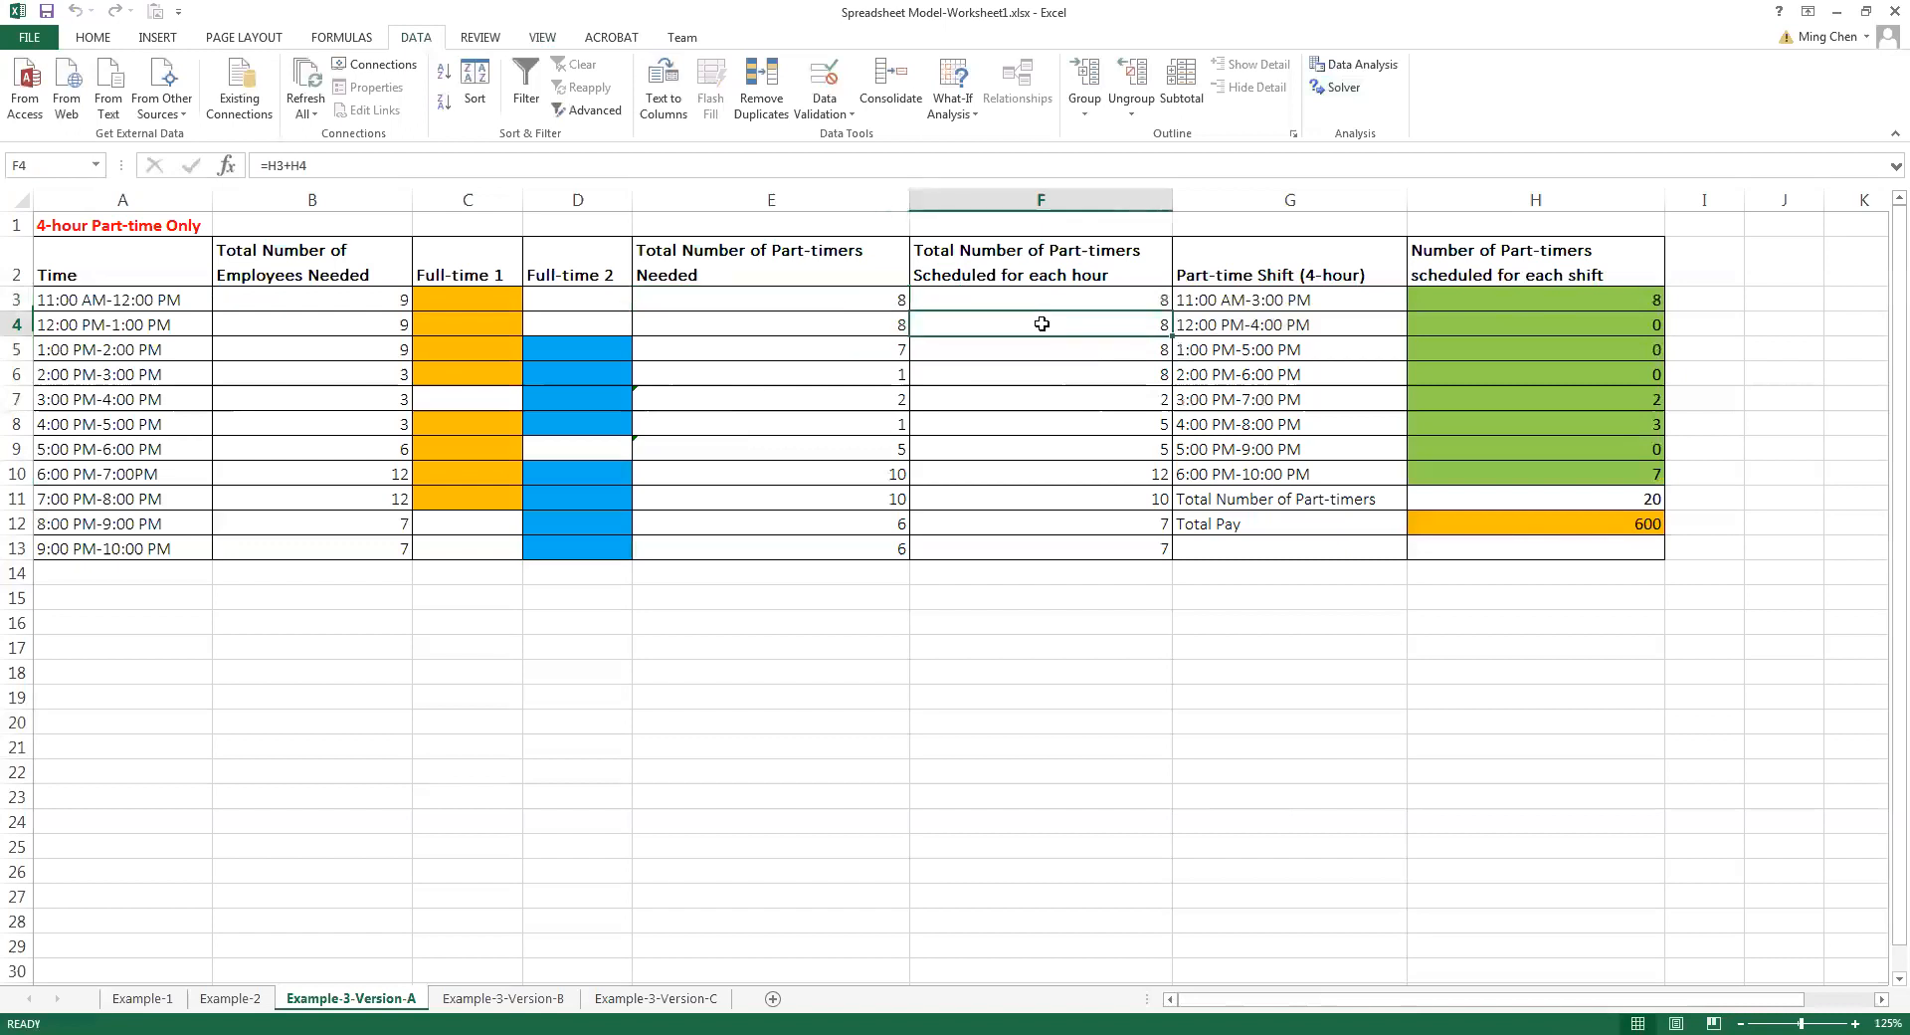
click(874, 323)
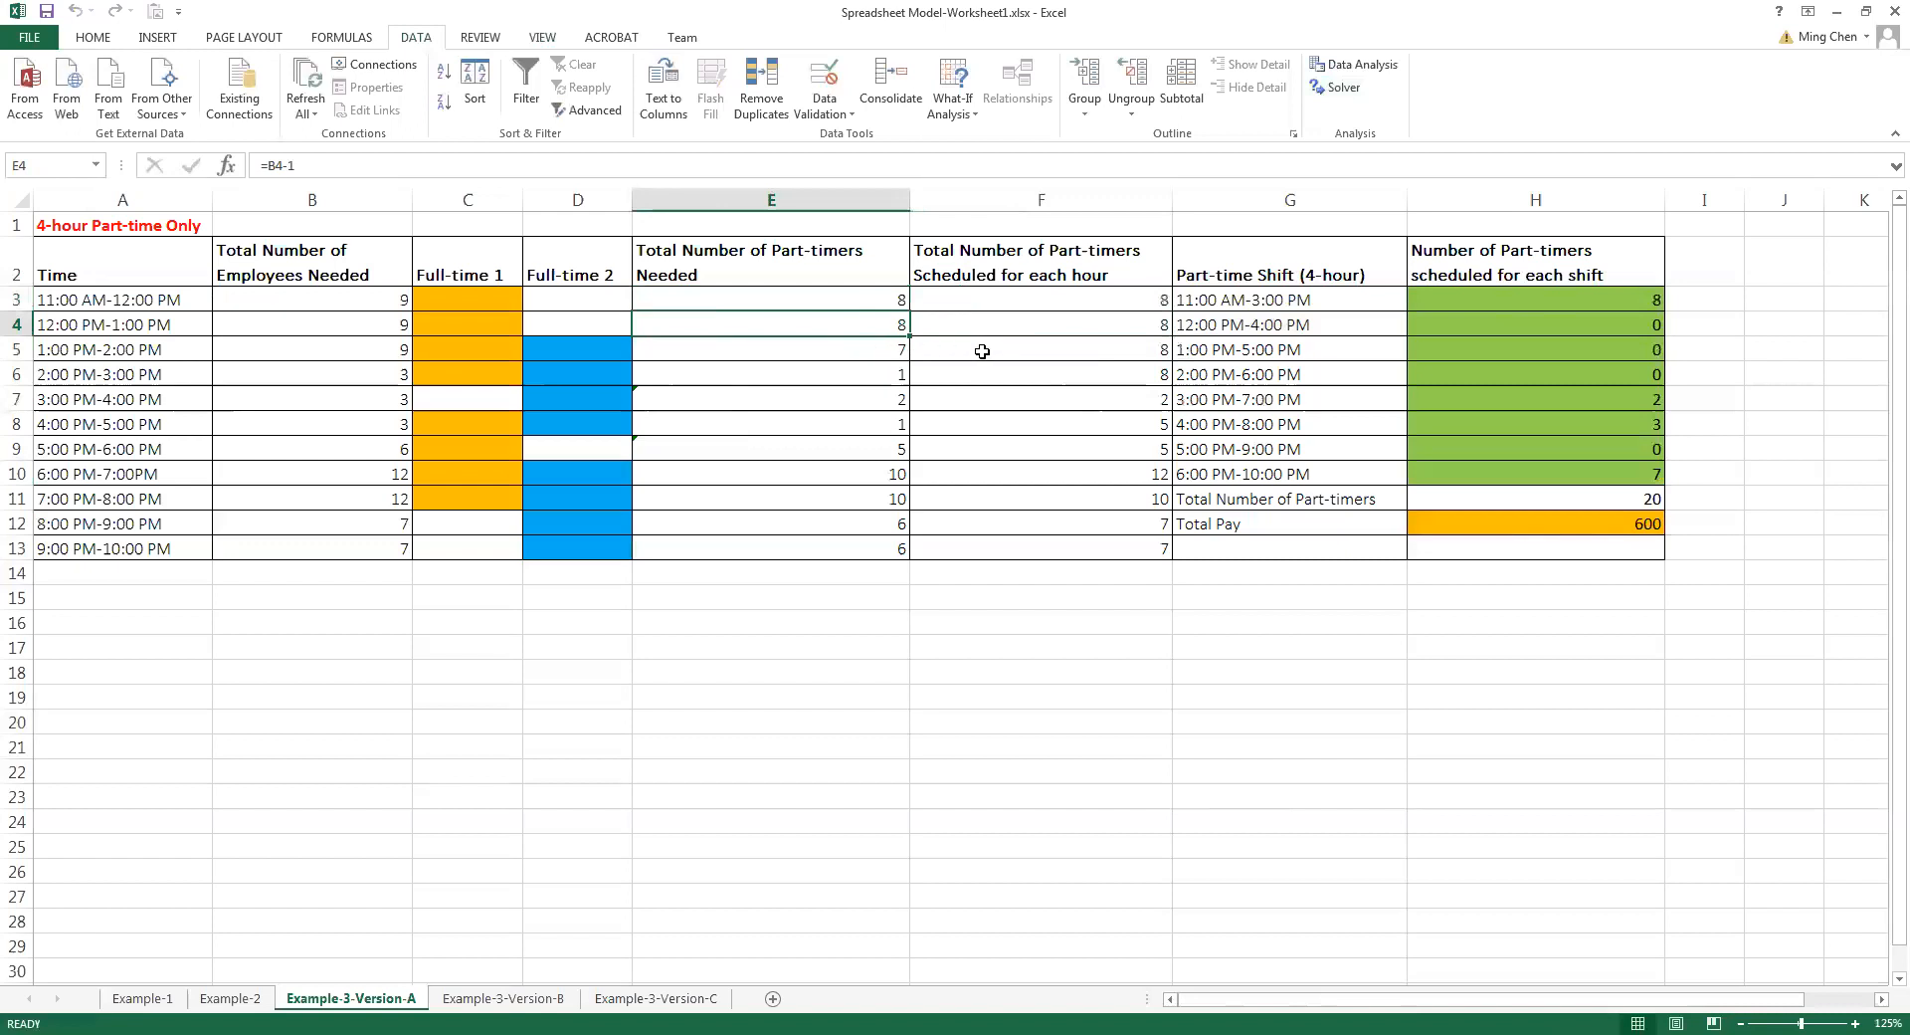
click(869, 354)
click(1030, 347)
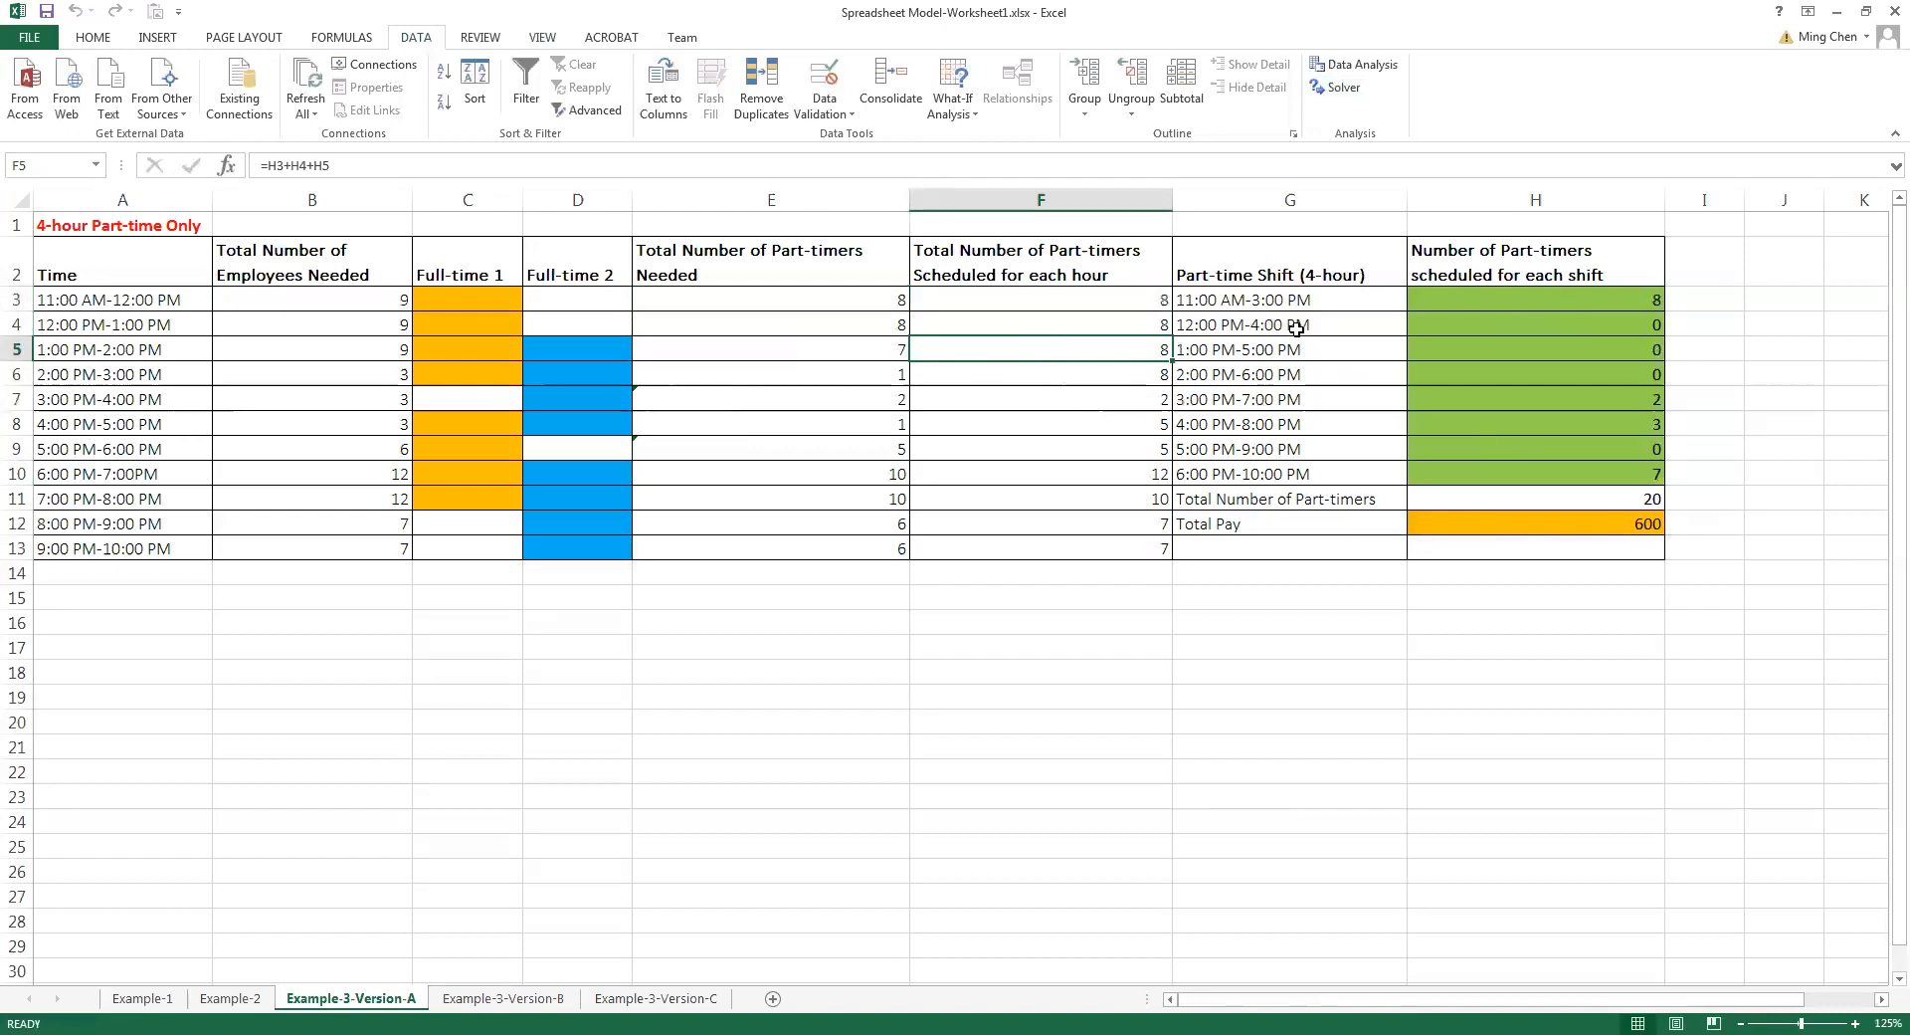
drag(1103, 299, 1089, 546)
drag(873, 302, 856, 547)
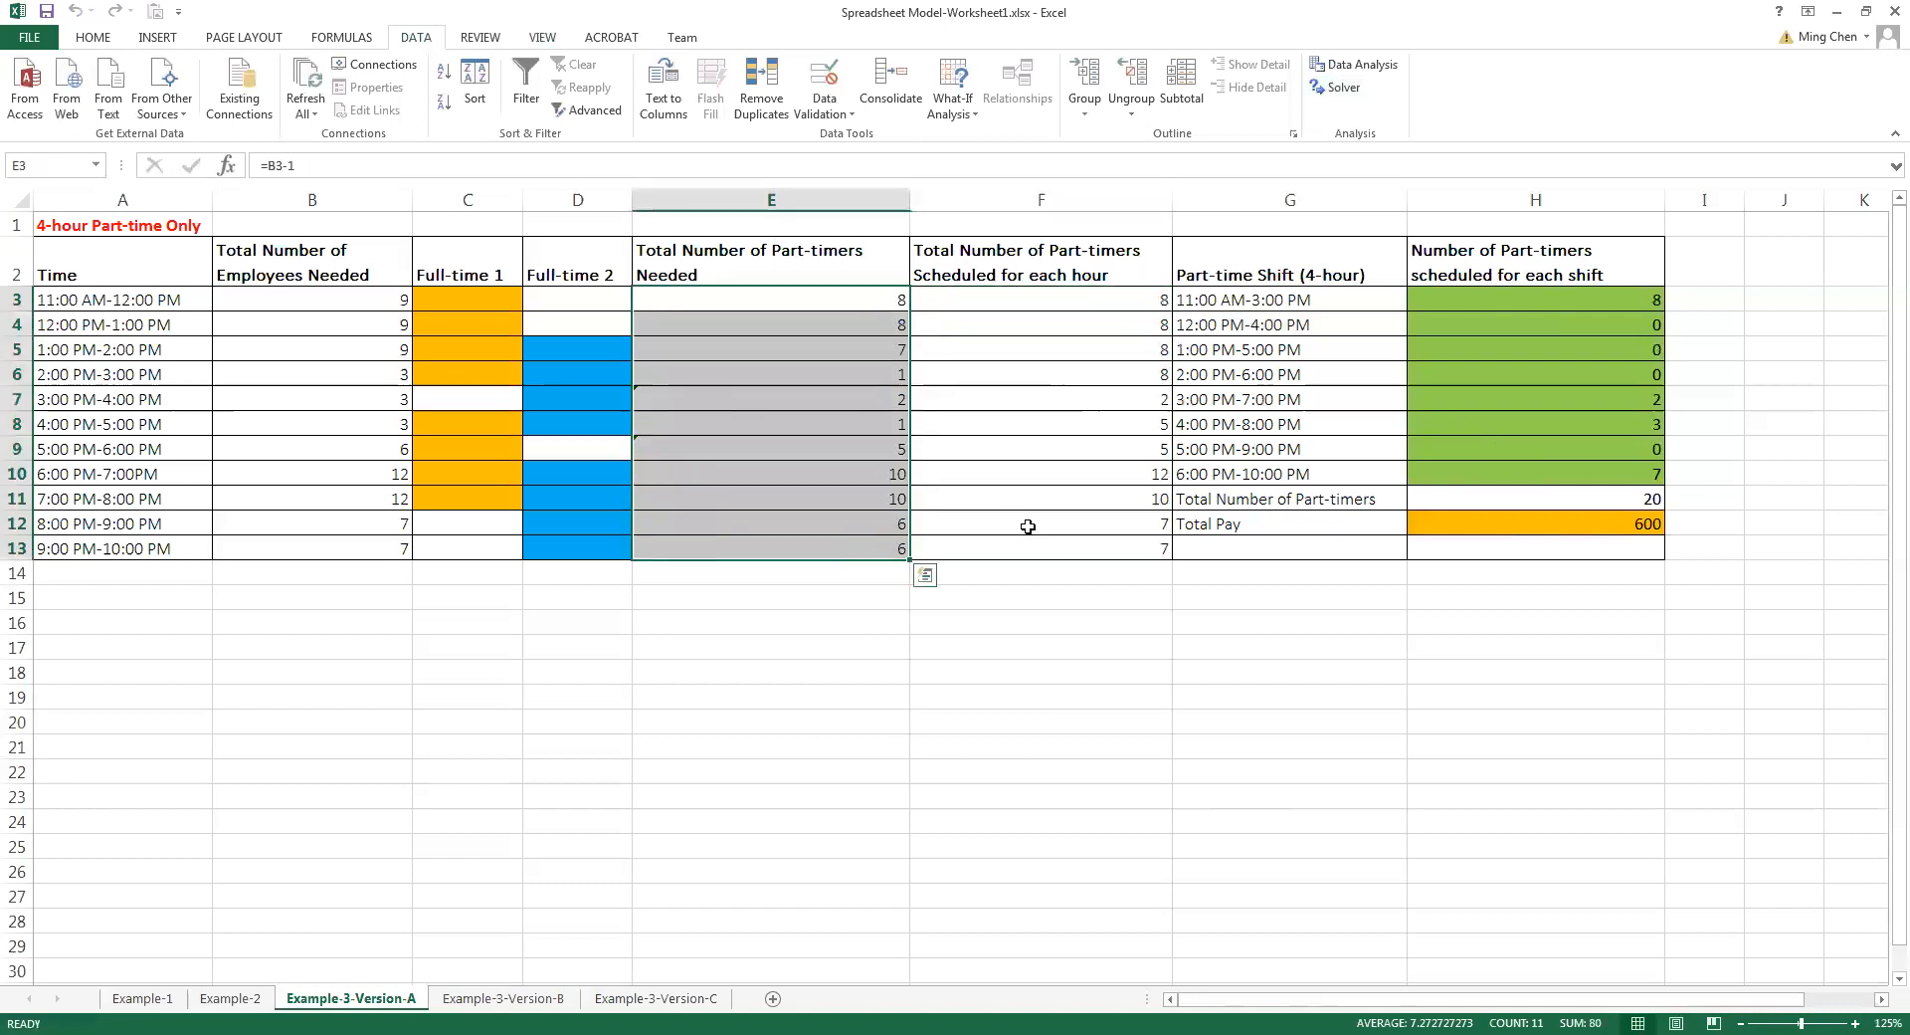
drag(1085, 525, 1090, 544)
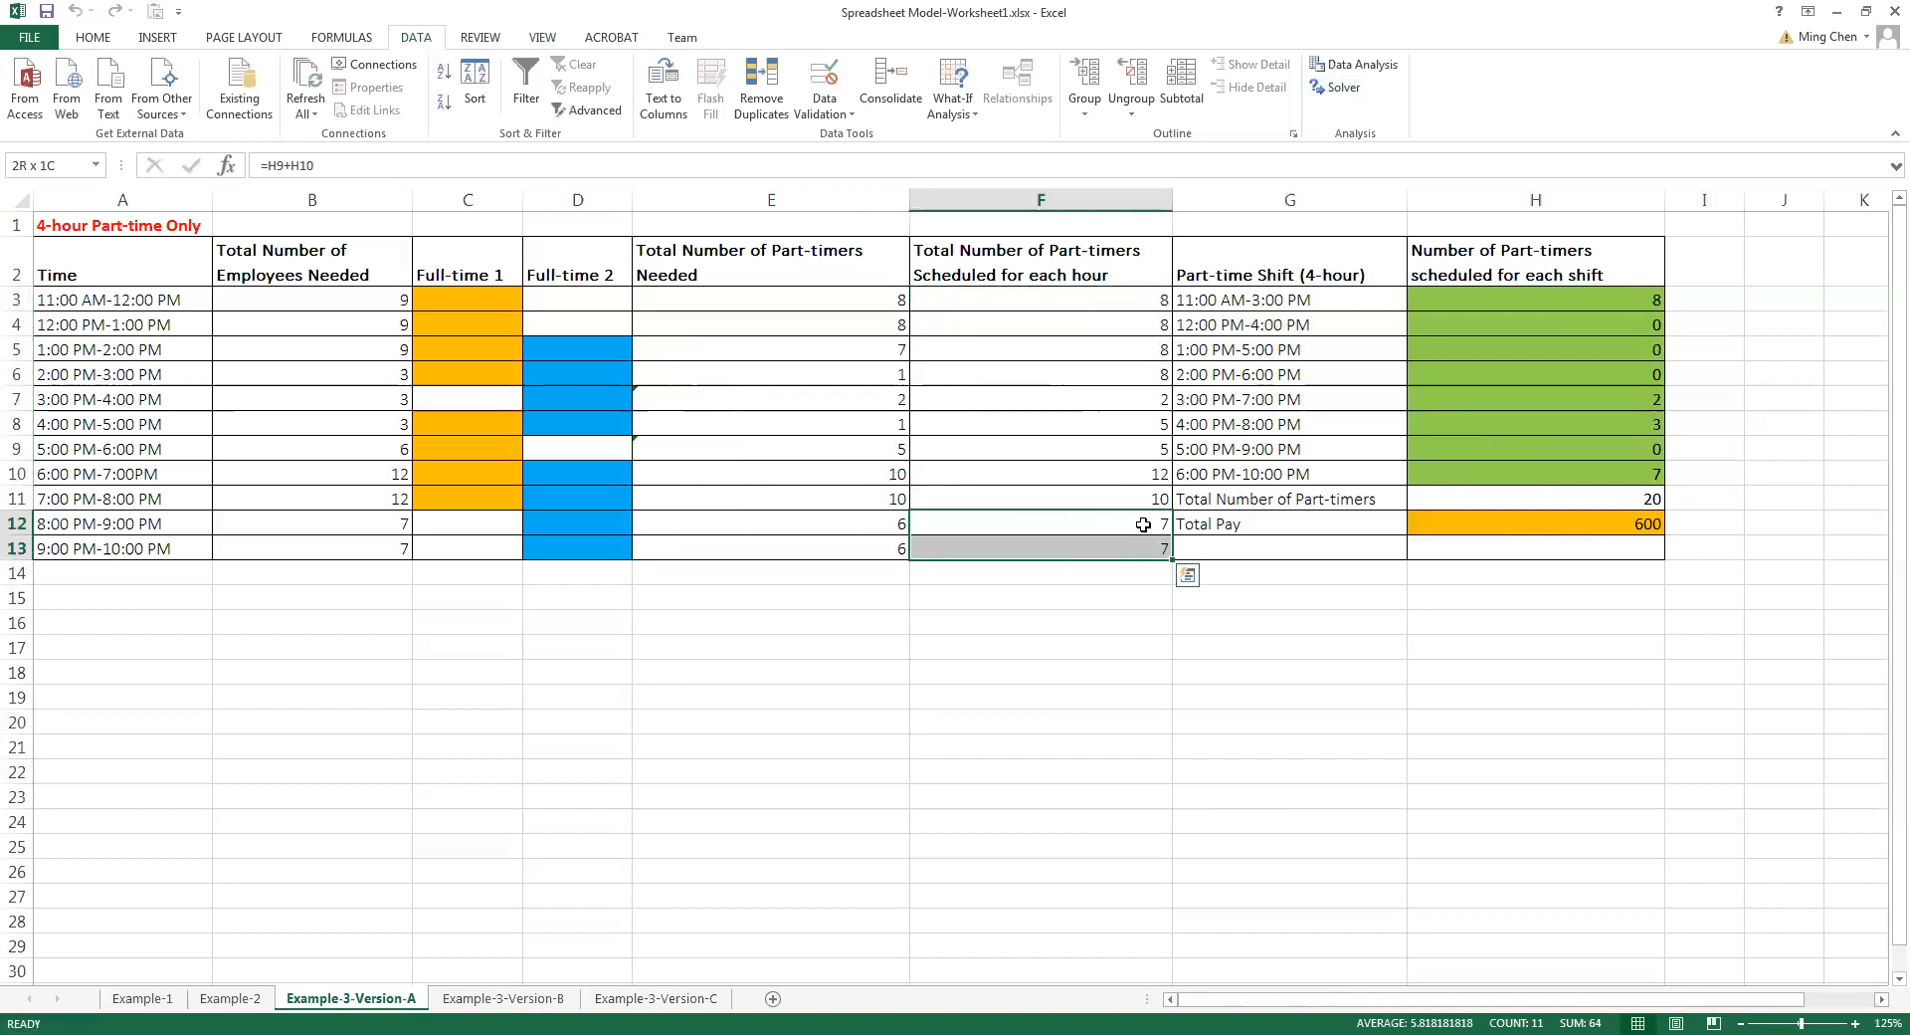